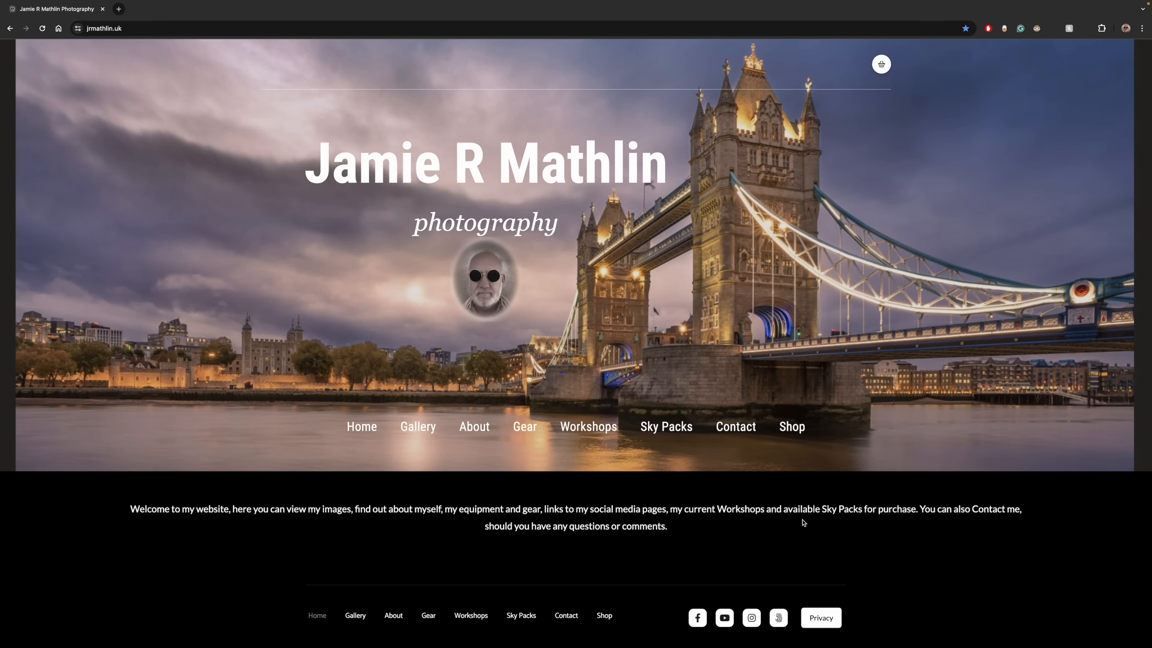
Open the Workshops page of the photography website.
left_click(585, 430)
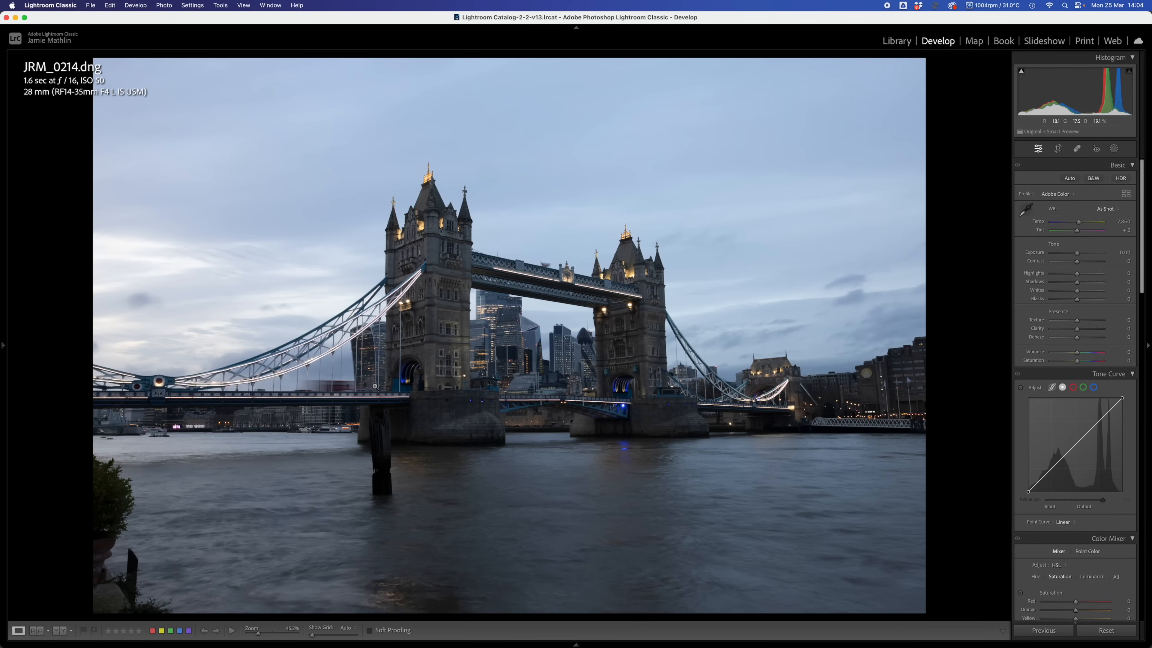
Inspect the bridge in JRM_0214.dng up close and review the frames that follow it, through JRM_0221.dng.
left_click(329, 382)
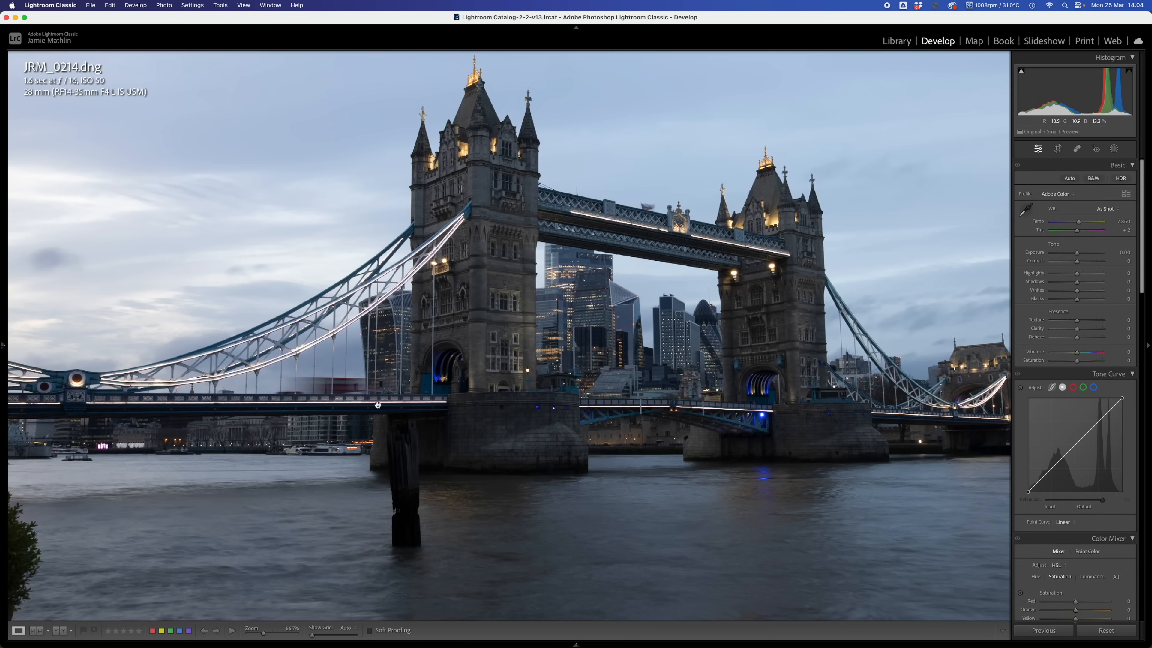
left_click(528, 401)
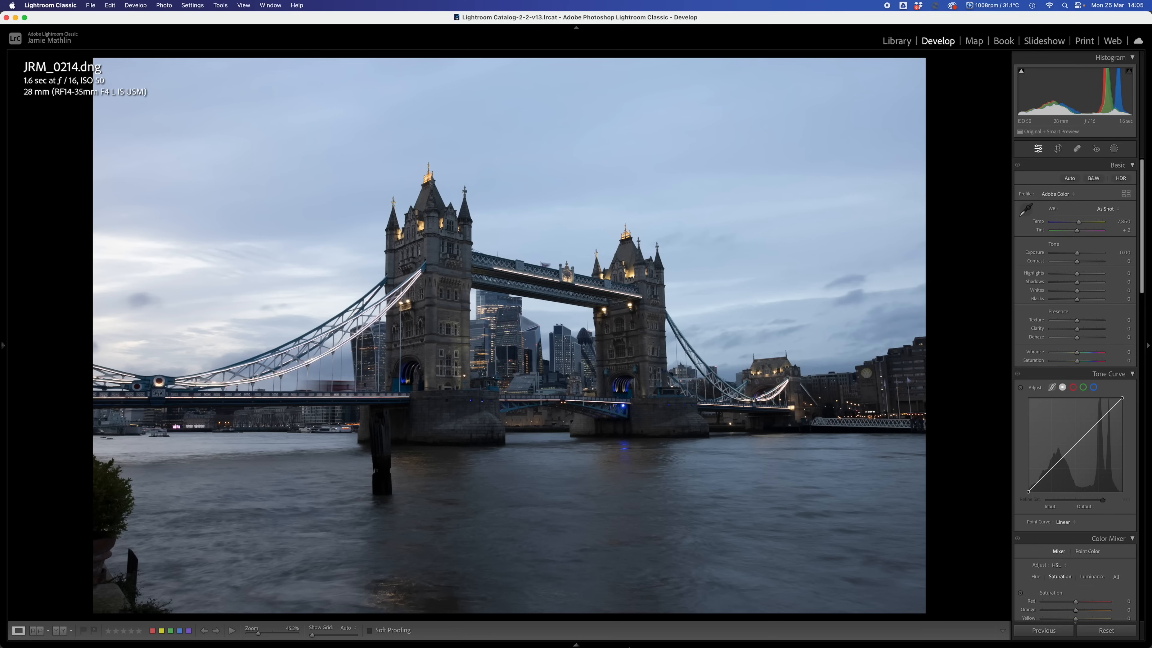
mouse_move(535, 645)
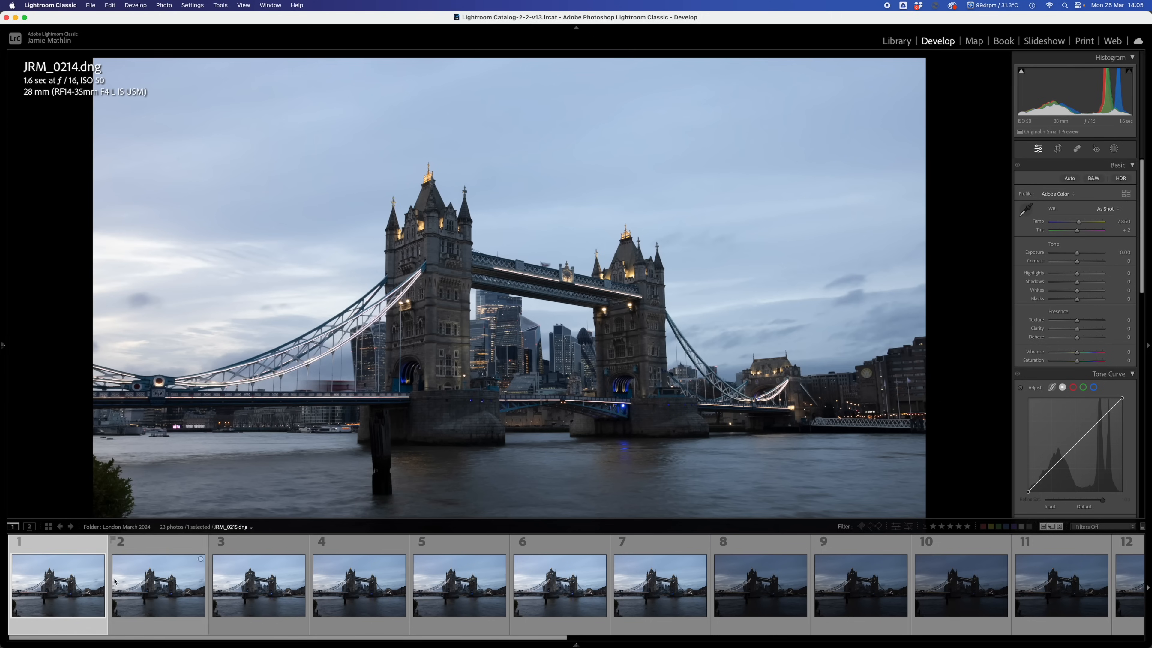
left_click(146, 584)
left_click(260, 581)
left_click(363, 580)
left_click(473, 579)
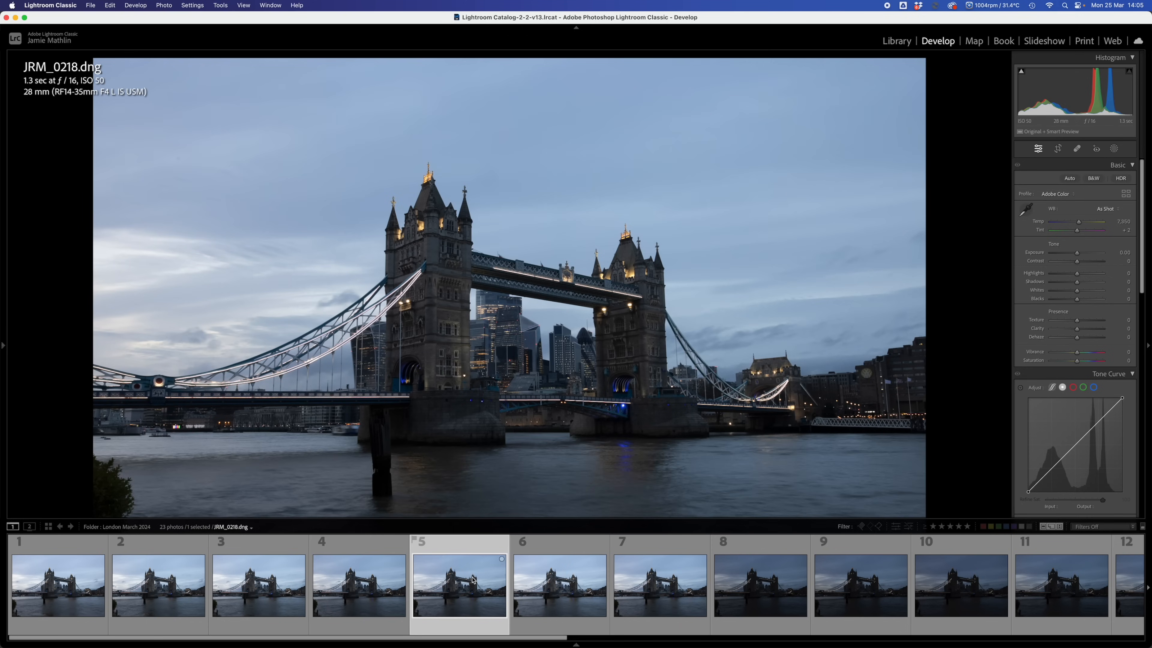
left_click(562, 582)
left_click(658, 581)
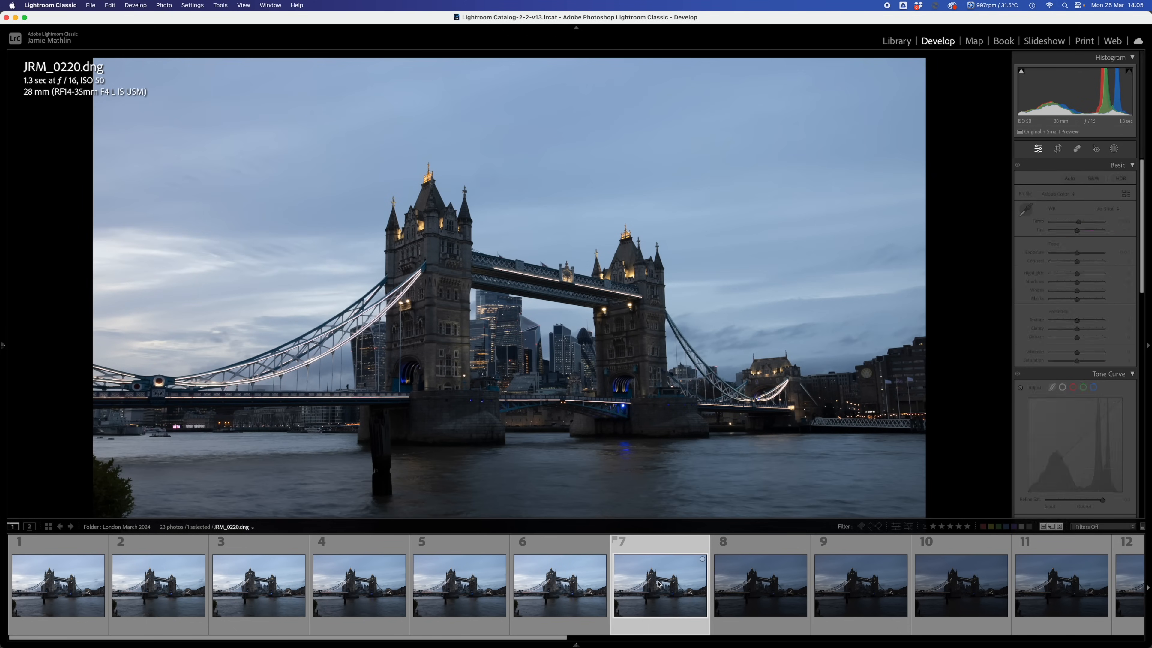
left_click(765, 580)
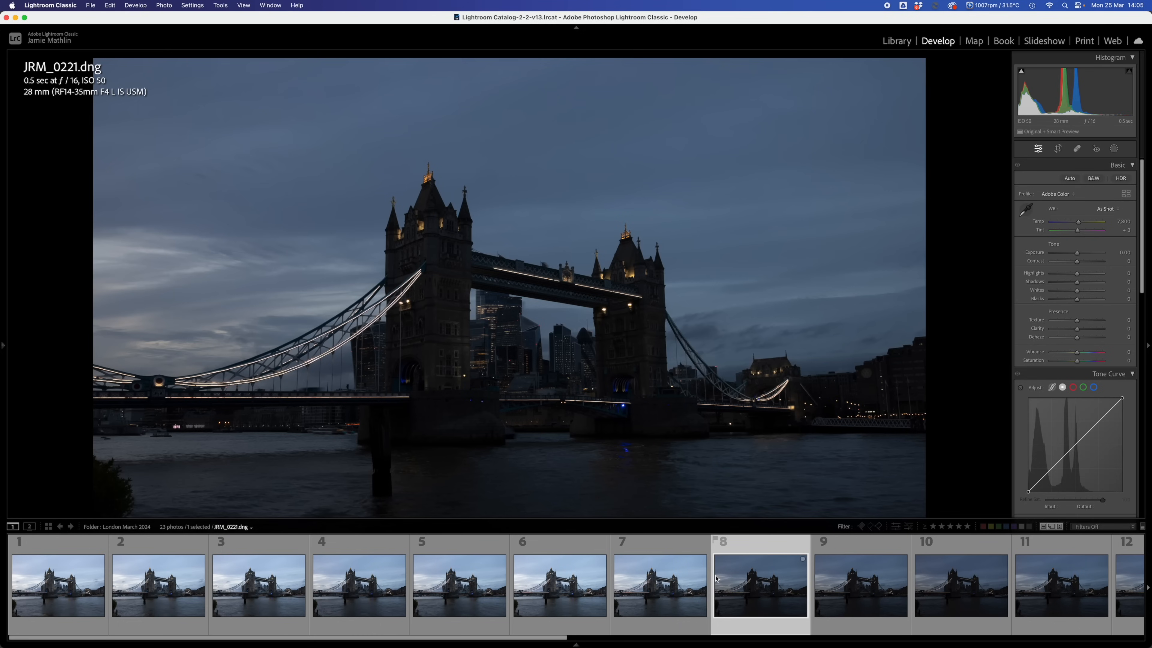
Browse the darker bridge exposures as far as the fifteenth frame and return to JRM_0221.dng.
scroll(903, 582, "right", 5)
scroll(904, 582, "right", 4)
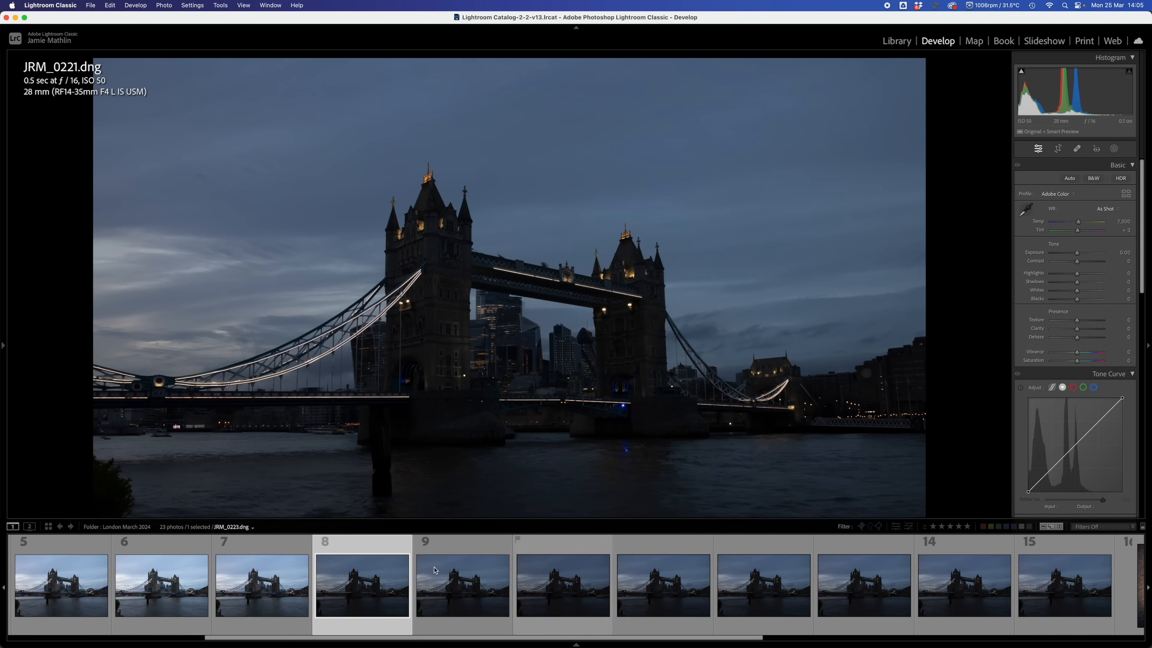
scroll(770, 585, "right", 3)
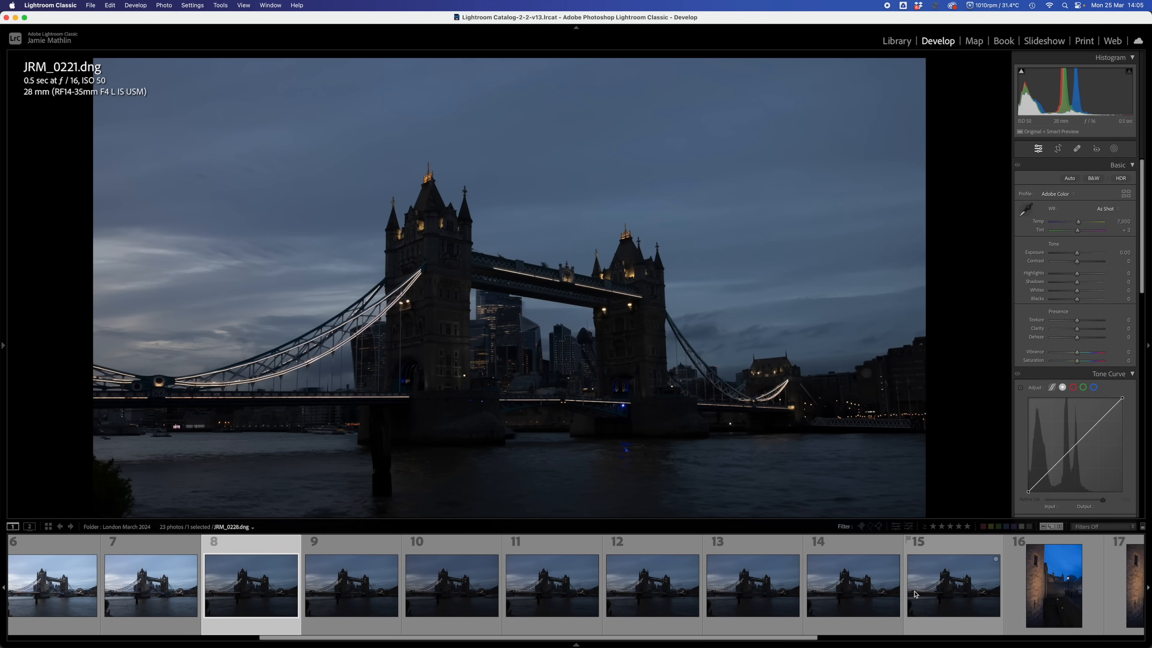
left_click(928, 590)
left_click(259, 589)
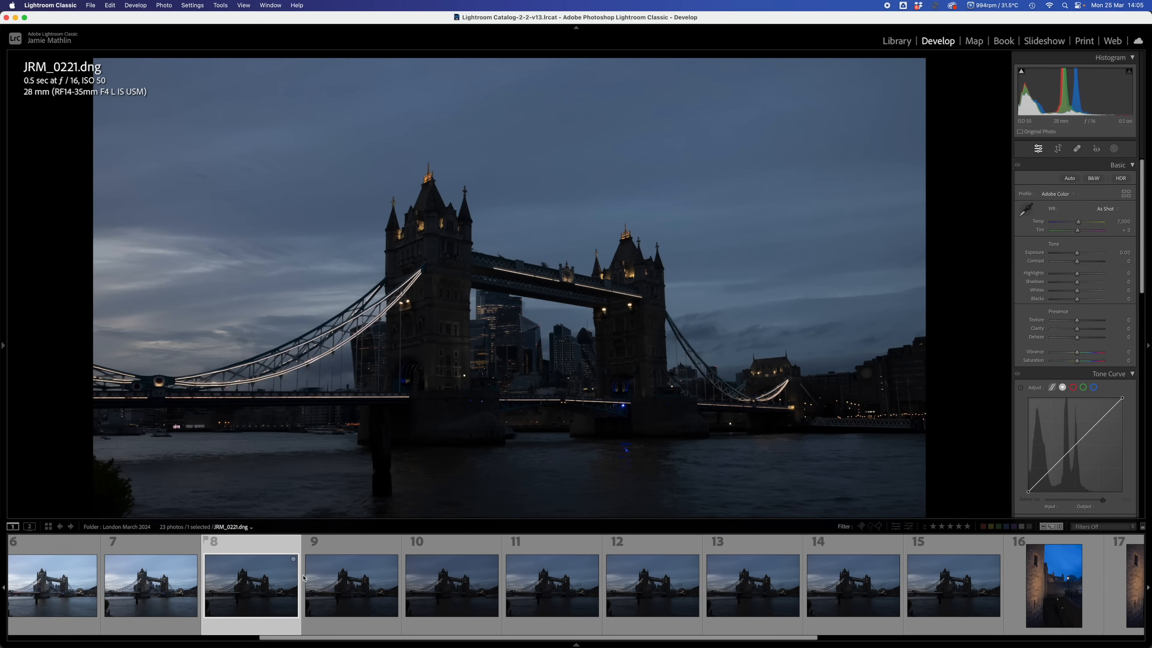
Raise the exposure of JRM_0222.dng to +3.15.
left_click(349, 588)
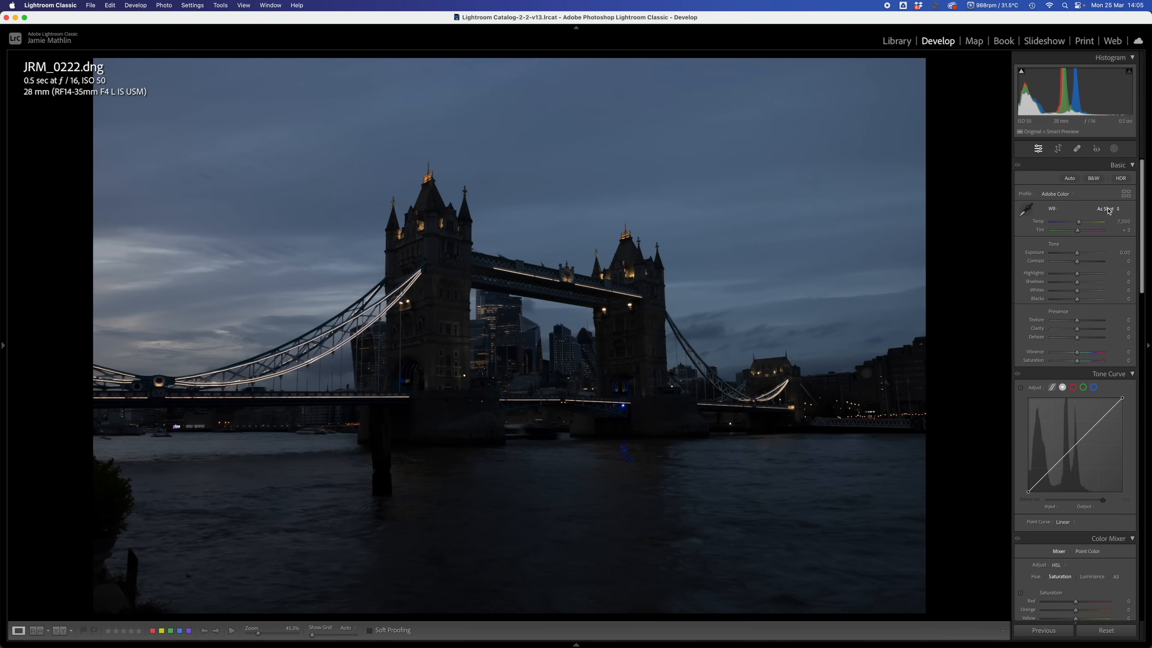
left_click_drag(1077, 253, 1095, 254)
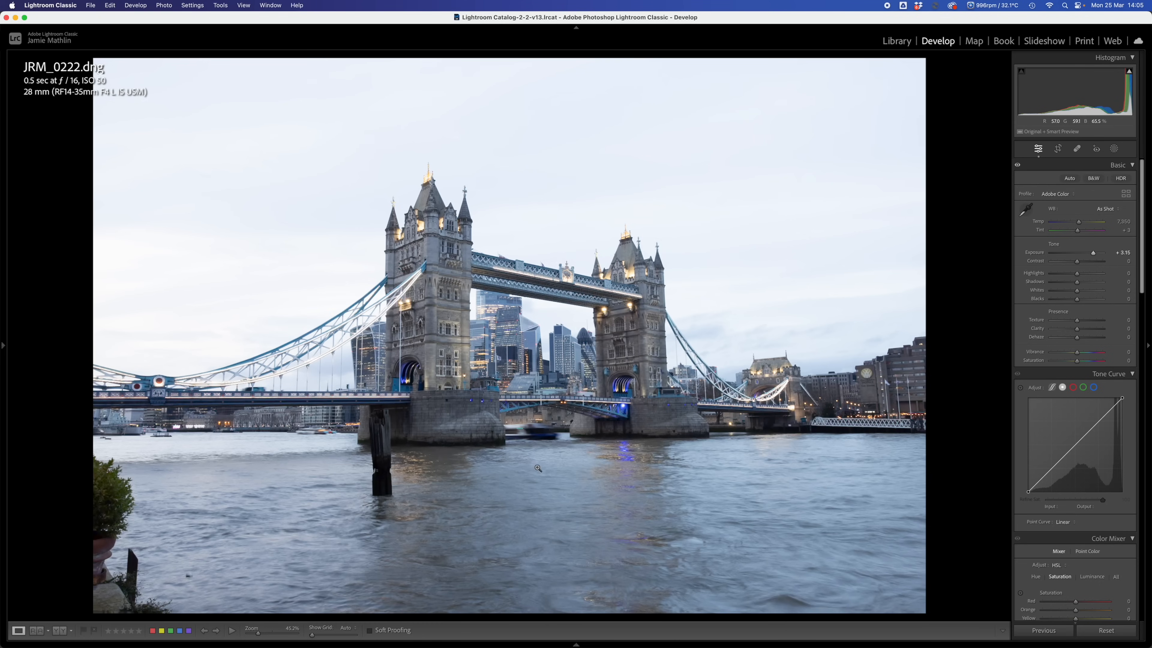
Set the exposure of JRM_0221.dng to +1.00, with Highlights at -100 and Shadows at +100.
mouse_move(567, 645)
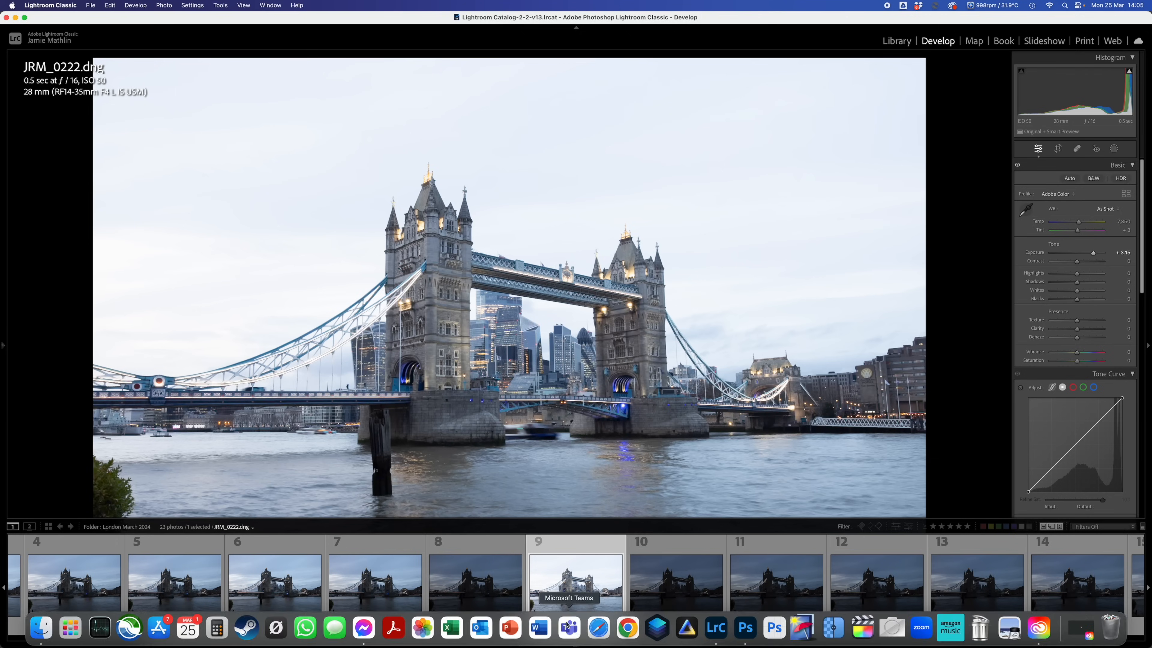
scroll(401, 585, "up", 5)
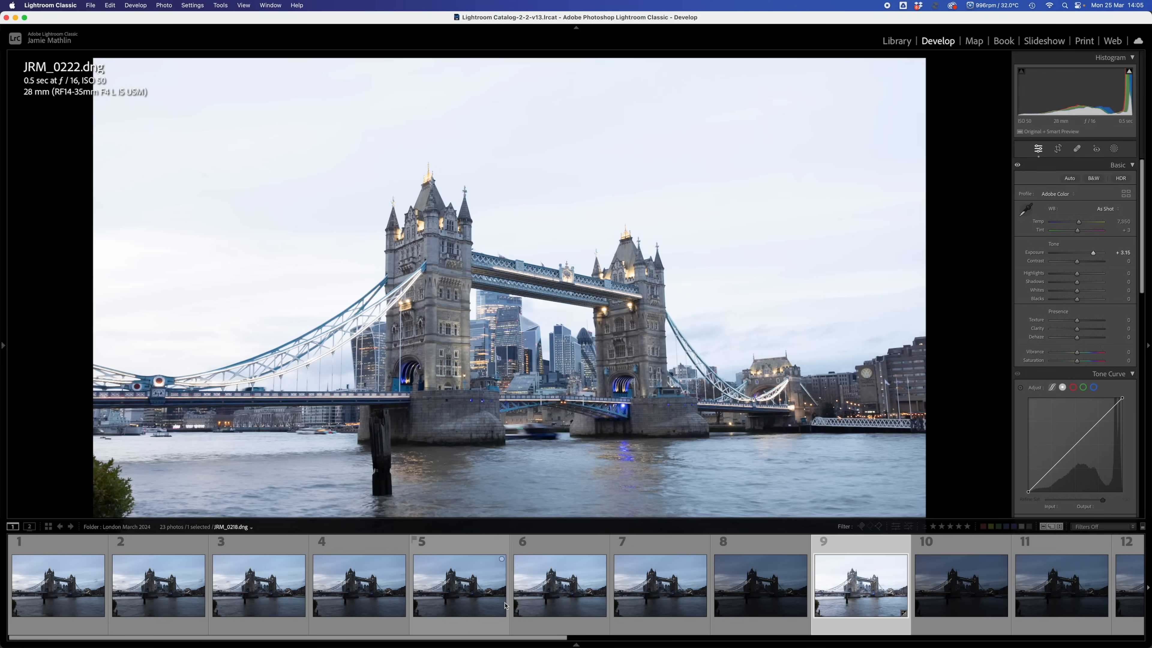
scroll(653, 585, "down", 8)
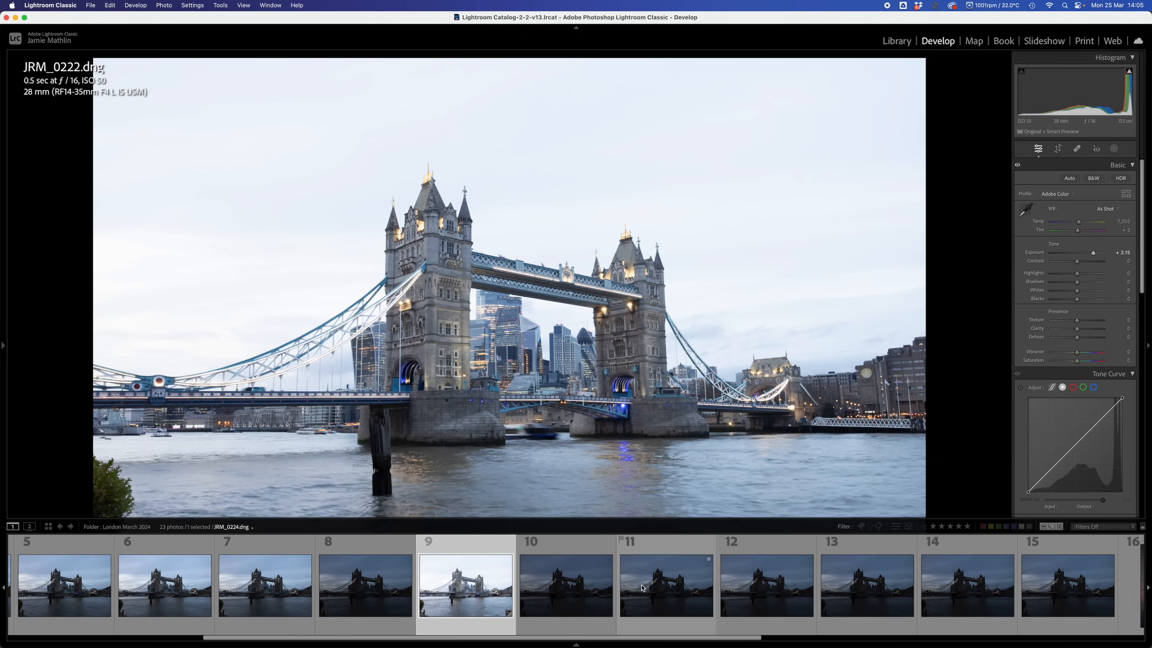
left_click(185, 581)
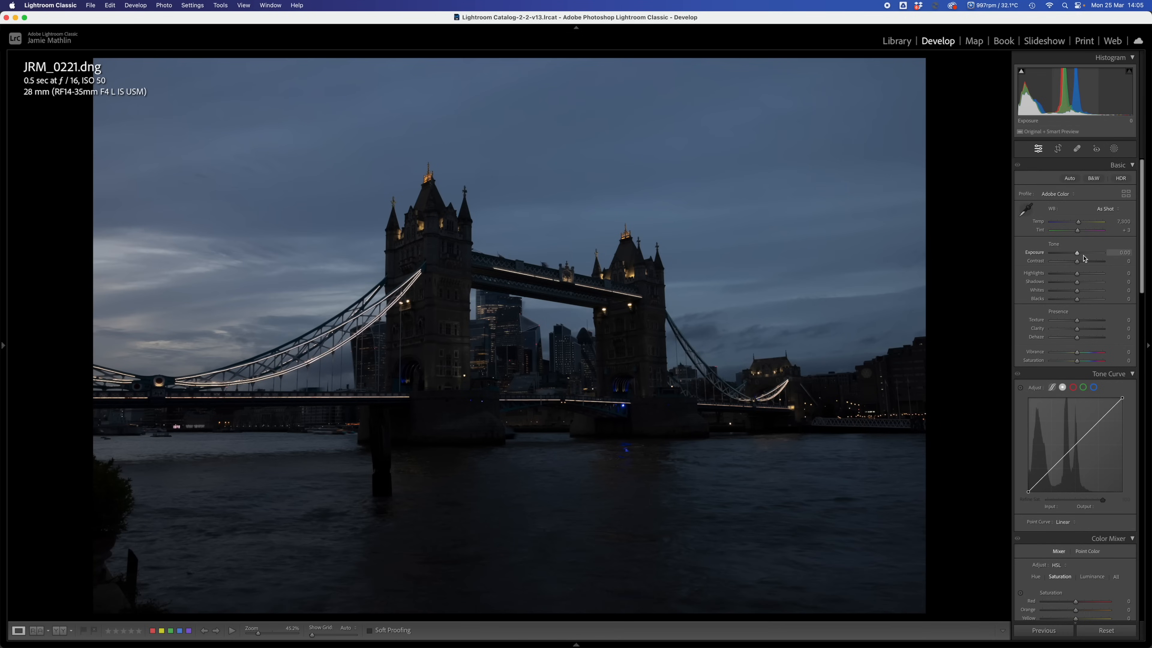
left_click(1128, 253)
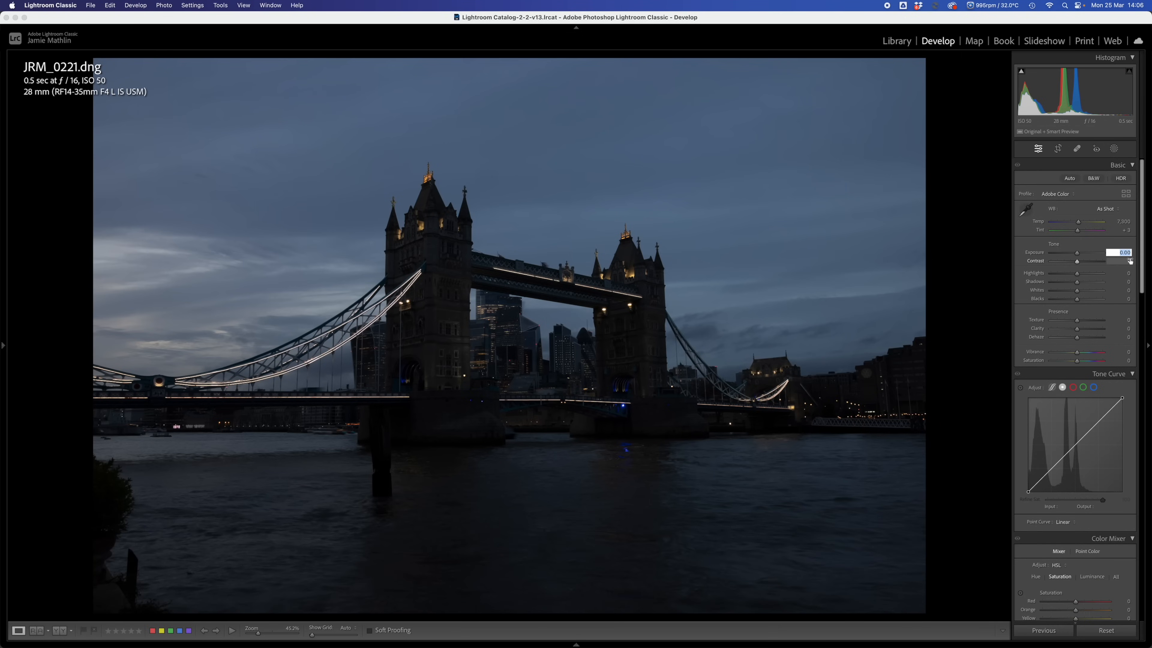
type("1")
key("Return")
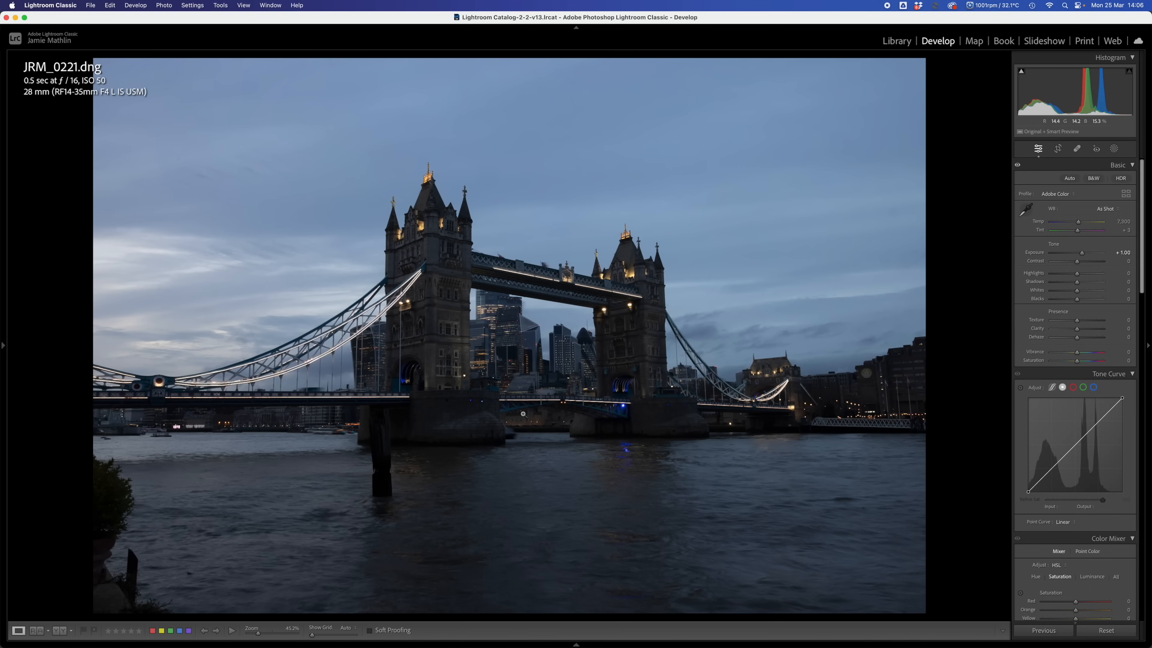
left_click_drag(1078, 286, 1045, 274)
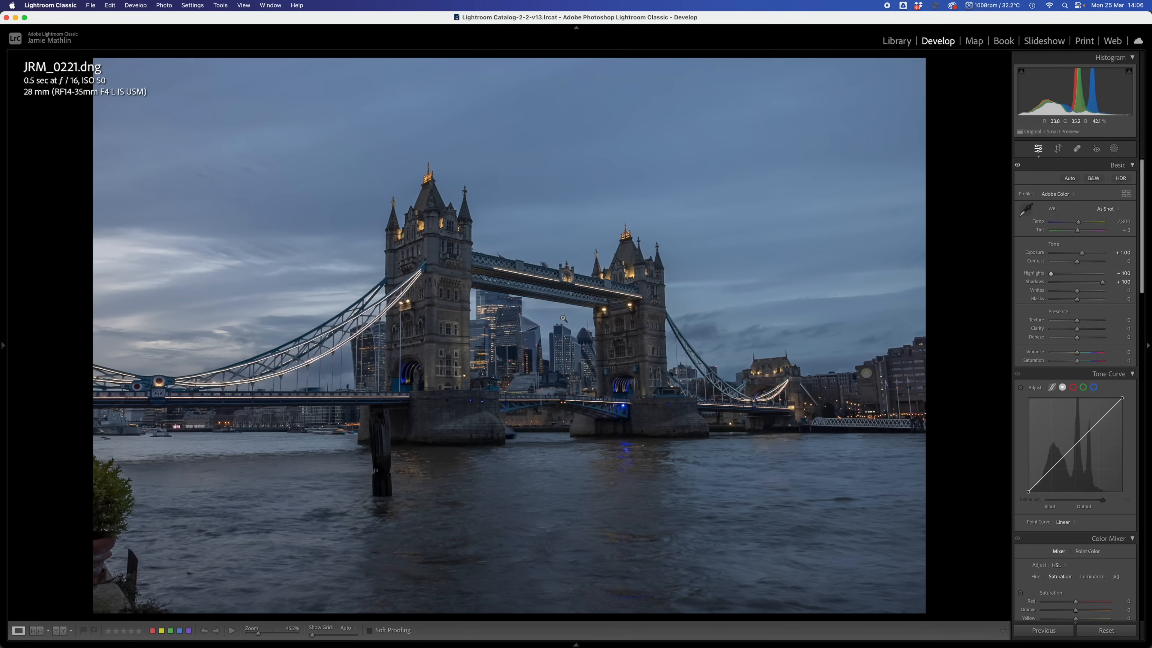
Copy the develop settings of JRM_0221.dng with all setting groups checked.
mouse_move(605, 645)
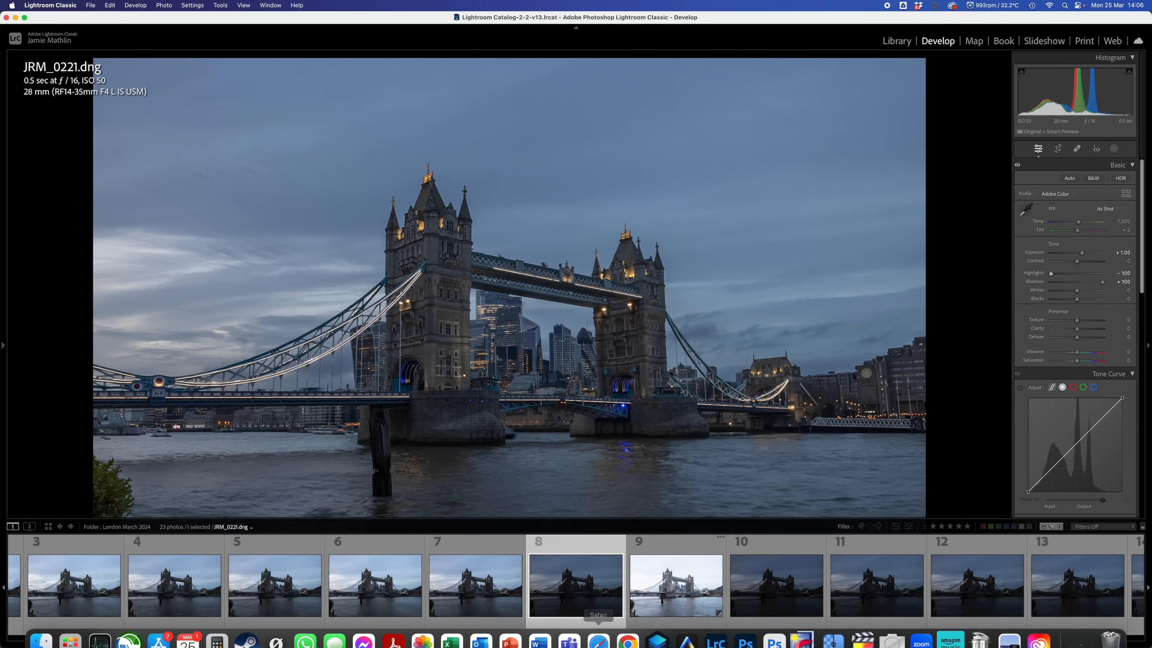
right_click(570, 593)
mouse_move(602, 511)
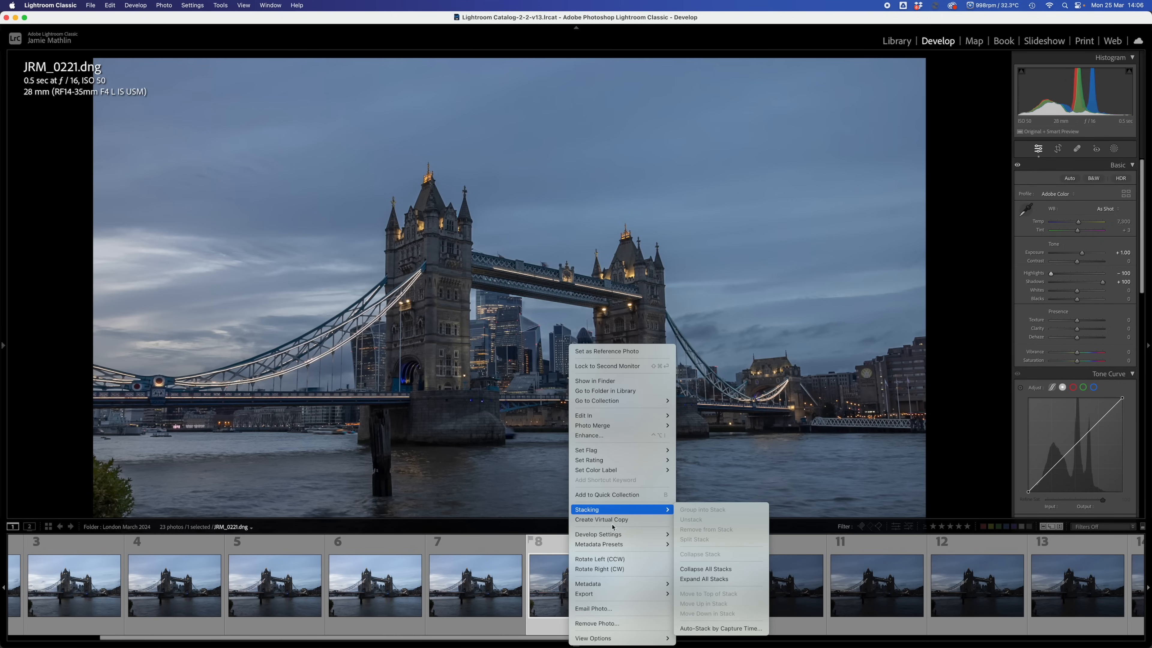
mouse_move(606, 537)
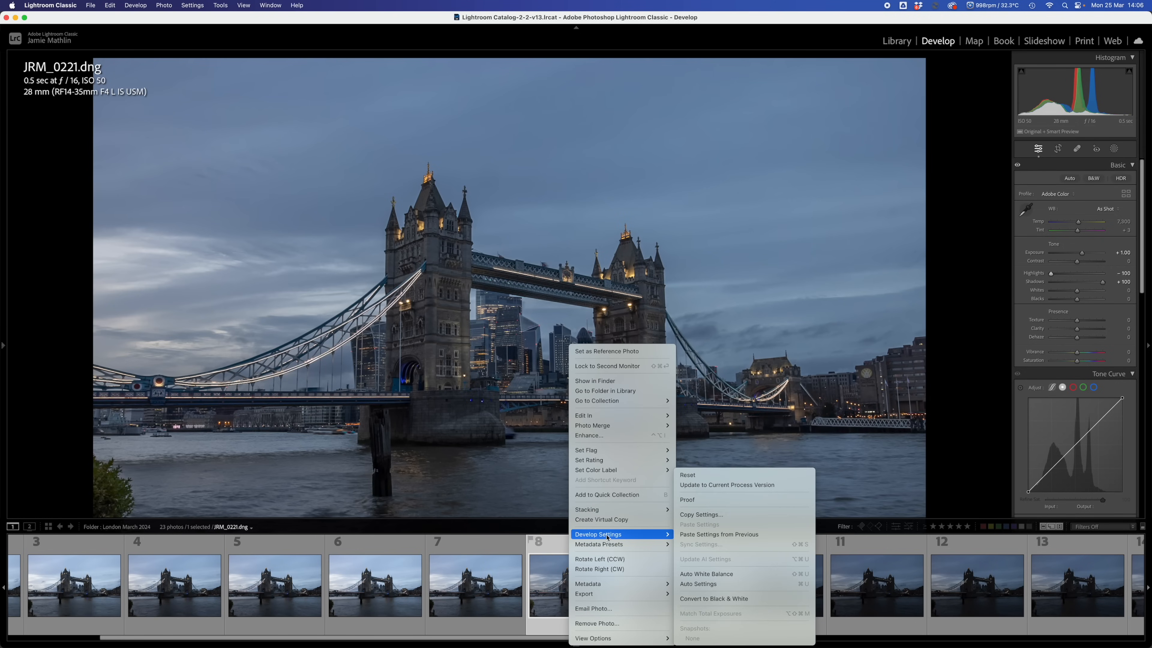
left_click(701, 514)
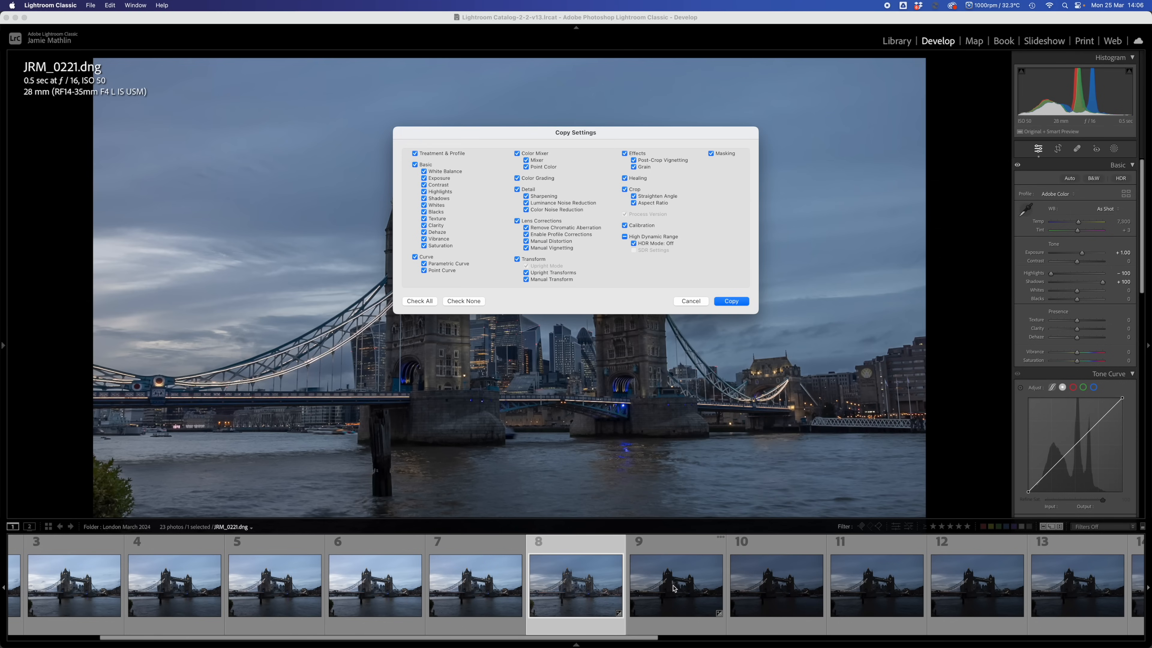
left_click(419, 301)
left_click(731, 302)
Paste the copied develop settings onto the remaining dark bridge frames, JRM_0222.dng through JRM_0228.dng.
left_click(674, 577)
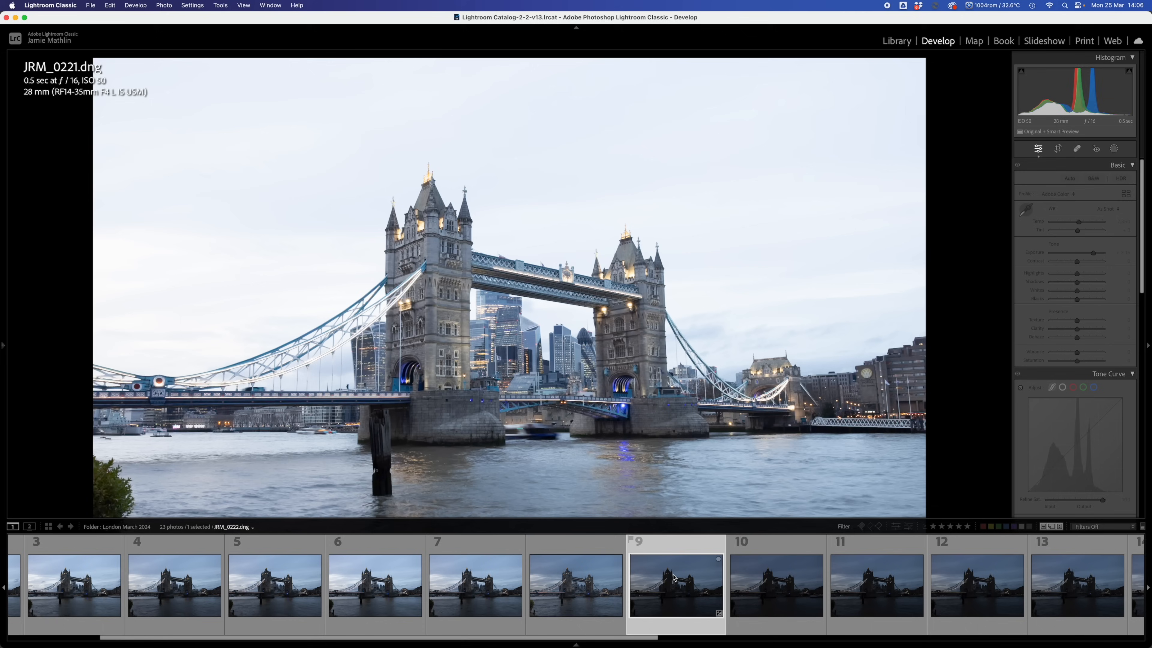
scroll(689, 587, "down", 5)
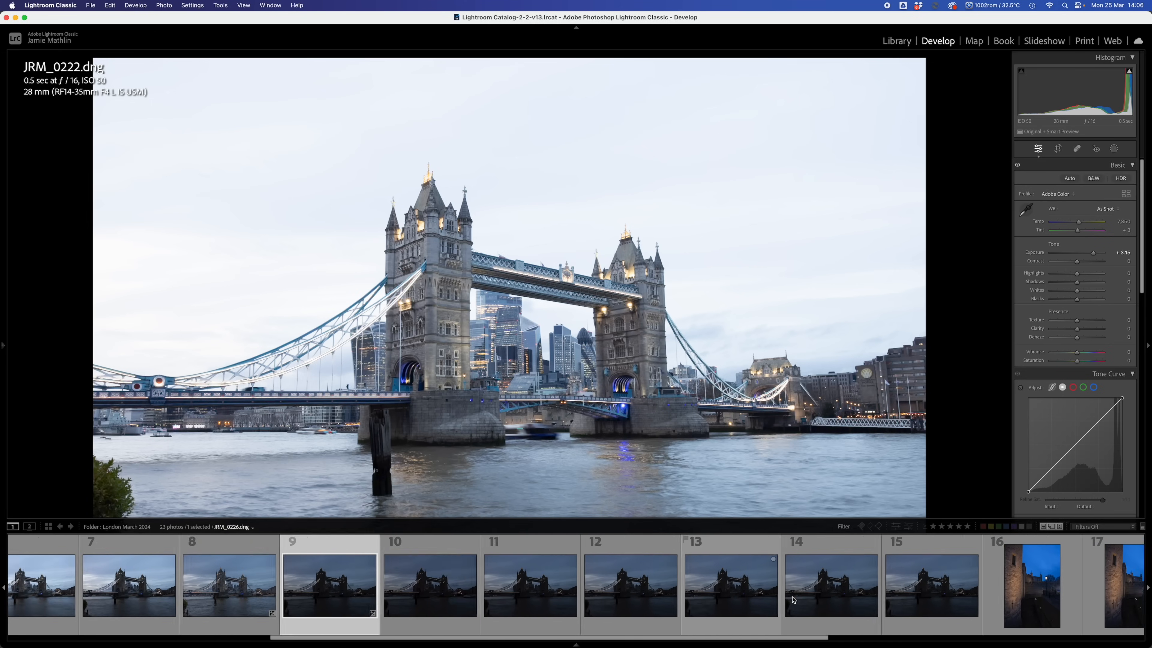
left_click(709, 598, "shift")
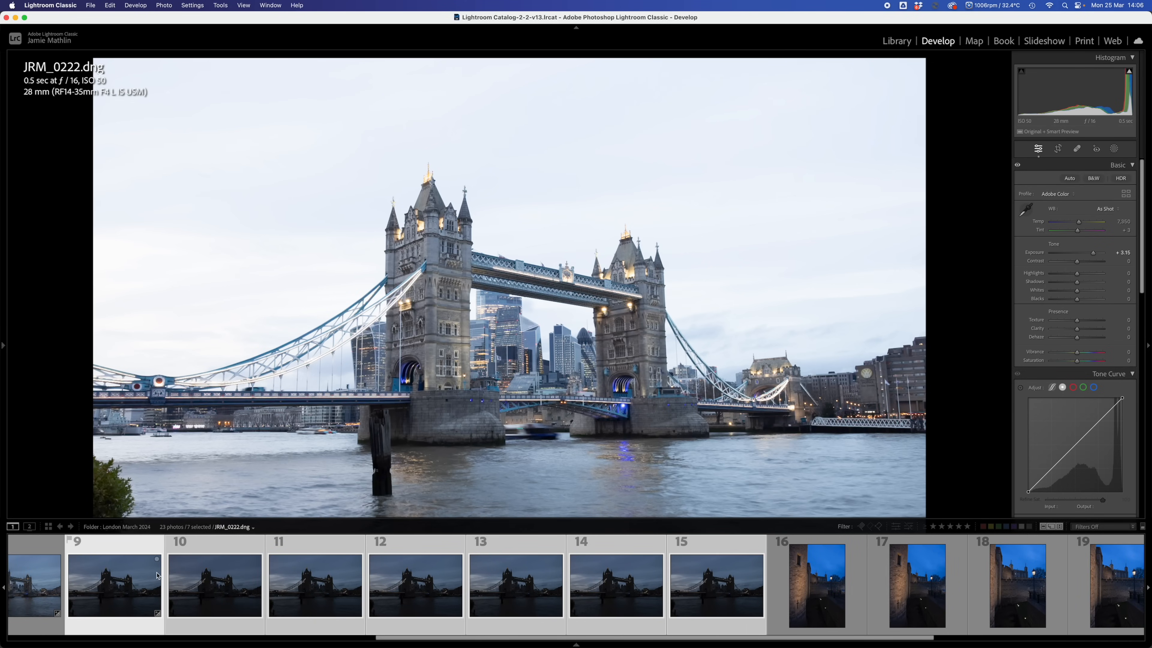
right_click(722, 588)
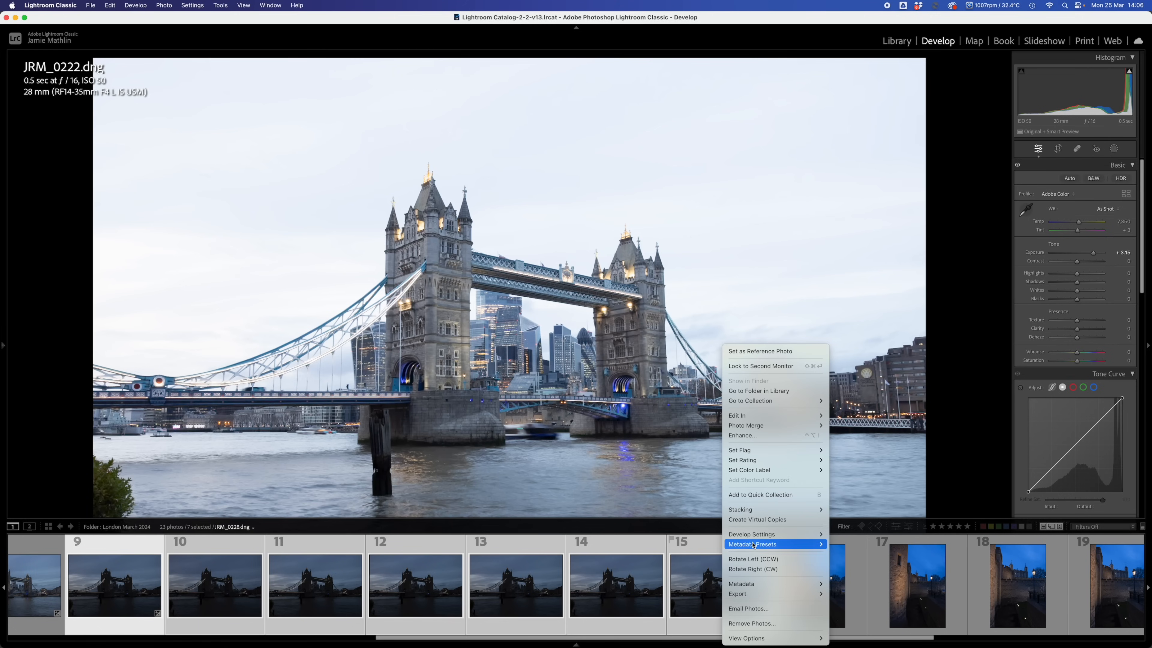
mouse_move(754, 539)
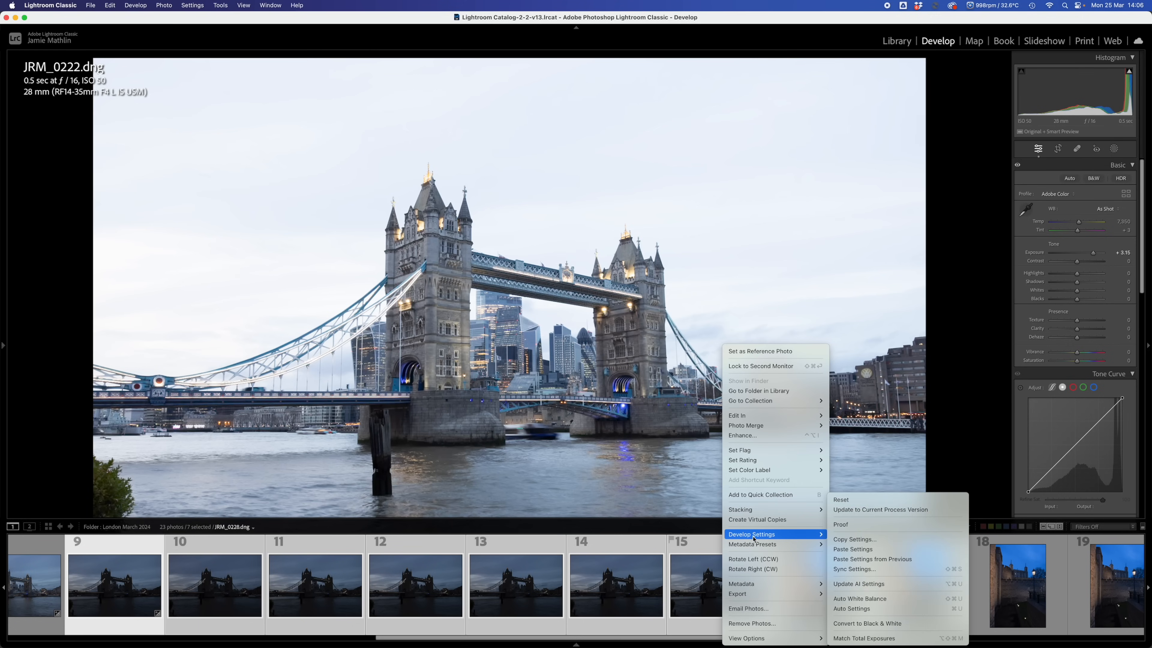
left_click(860, 549)
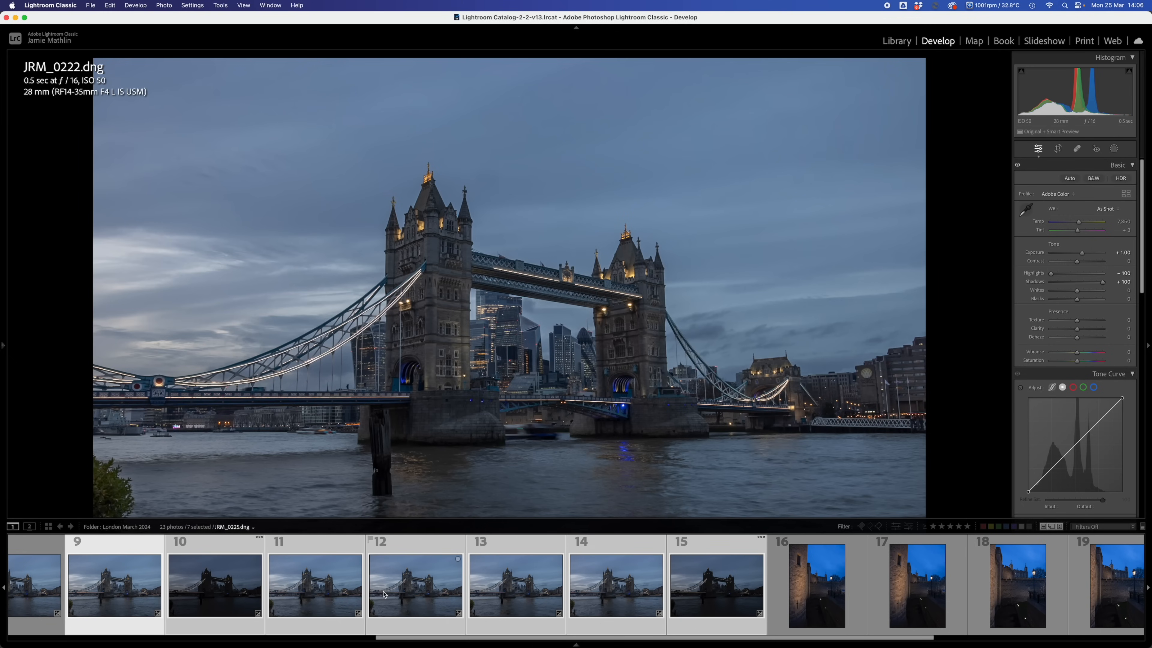
Set Highlights to -98 and Shadows to +100 on JRM_0214.dng.
scroll(398, 593, "left", 5)
scroll(383, 594, "left", 3)
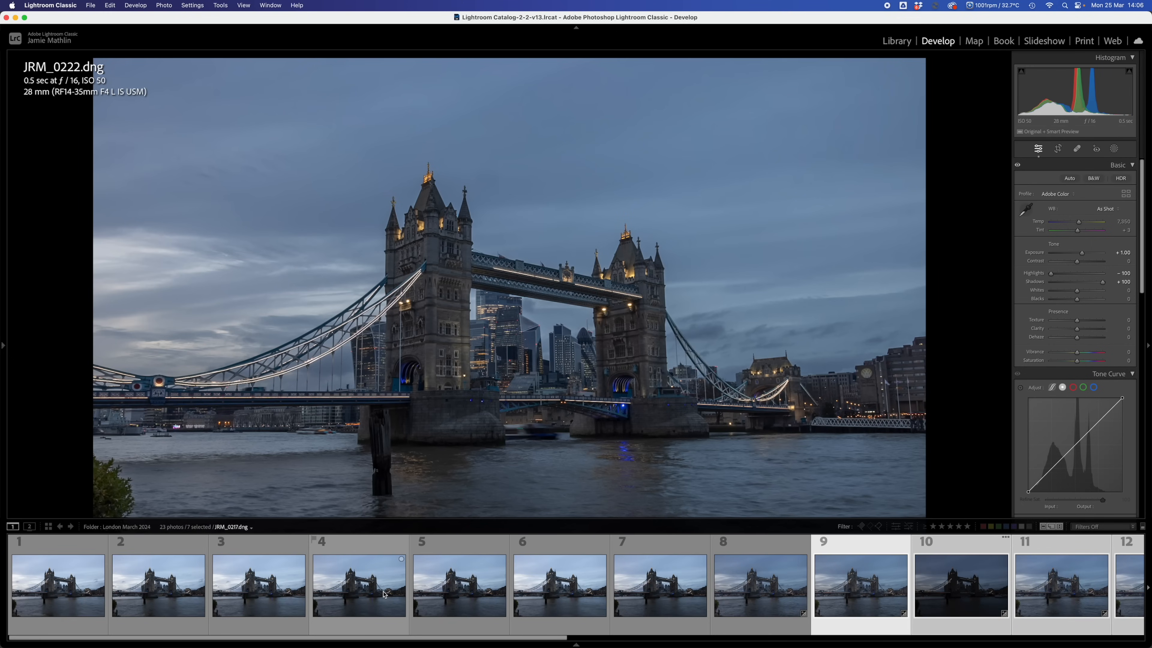
left_click(67, 590)
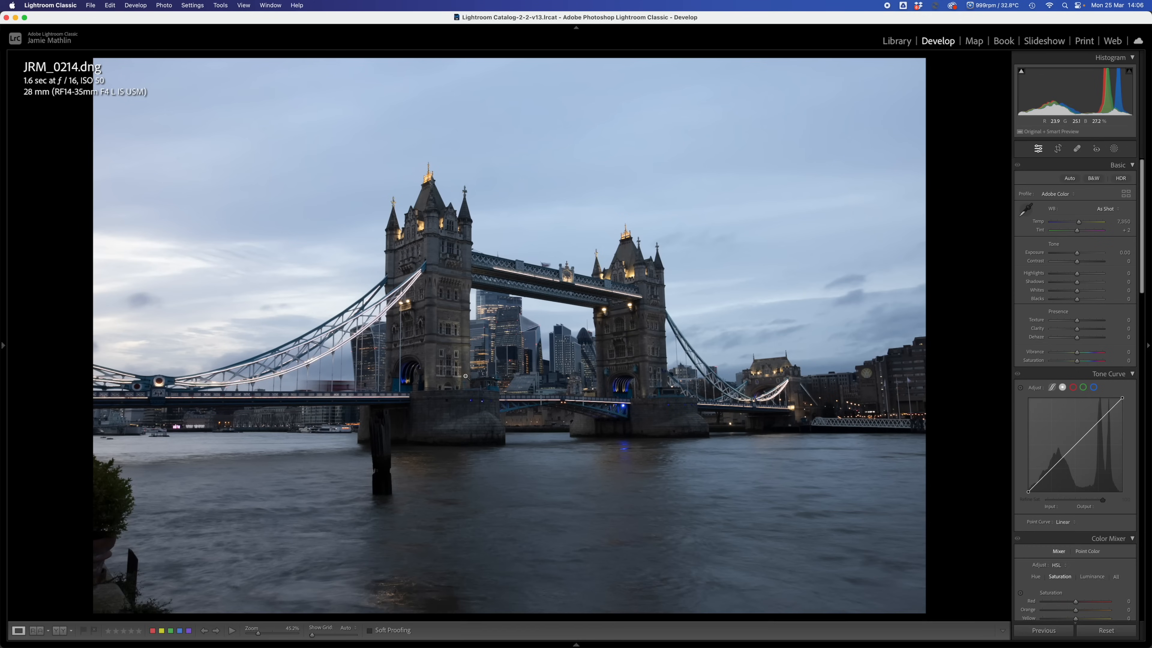
left_click_drag(1078, 275, 1102, 282)
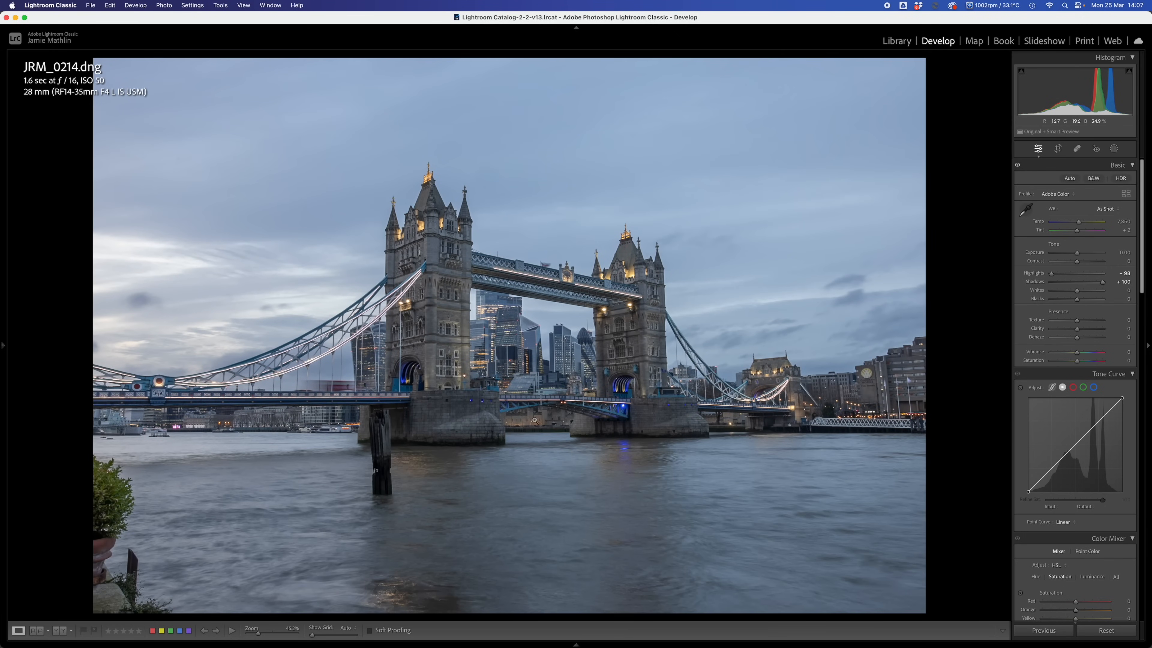
Copy the develop settings of JRM_0214.dng with all setting groups checked.
mouse_move(508, 645)
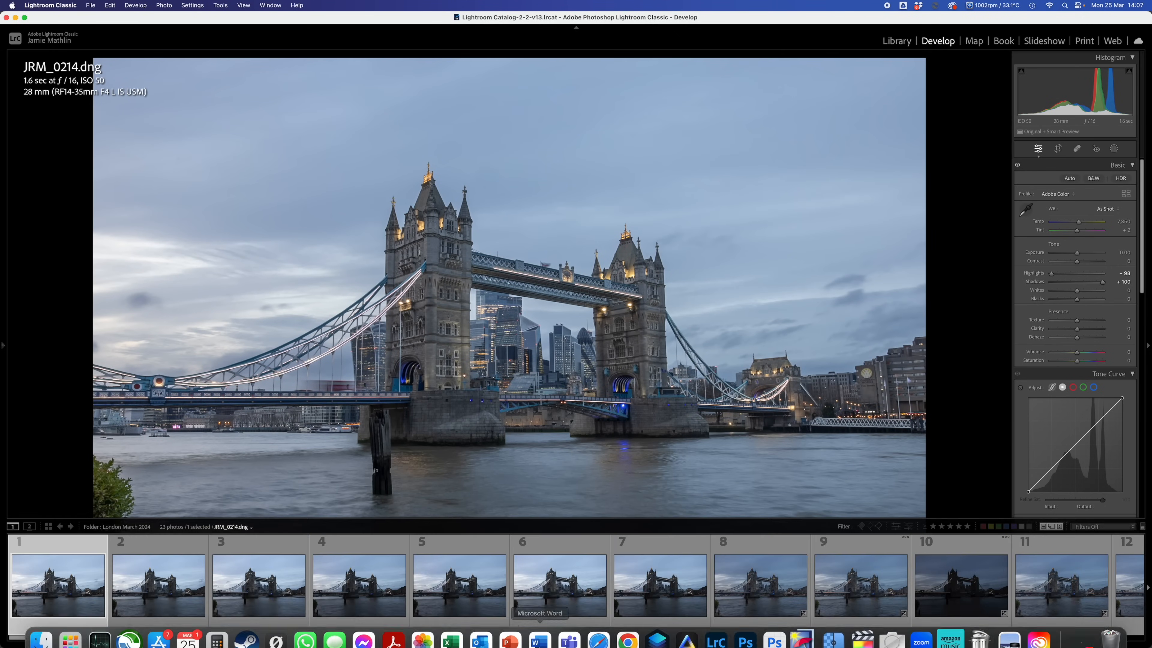
right_click(82, 581)
mouse_move(144, 535)
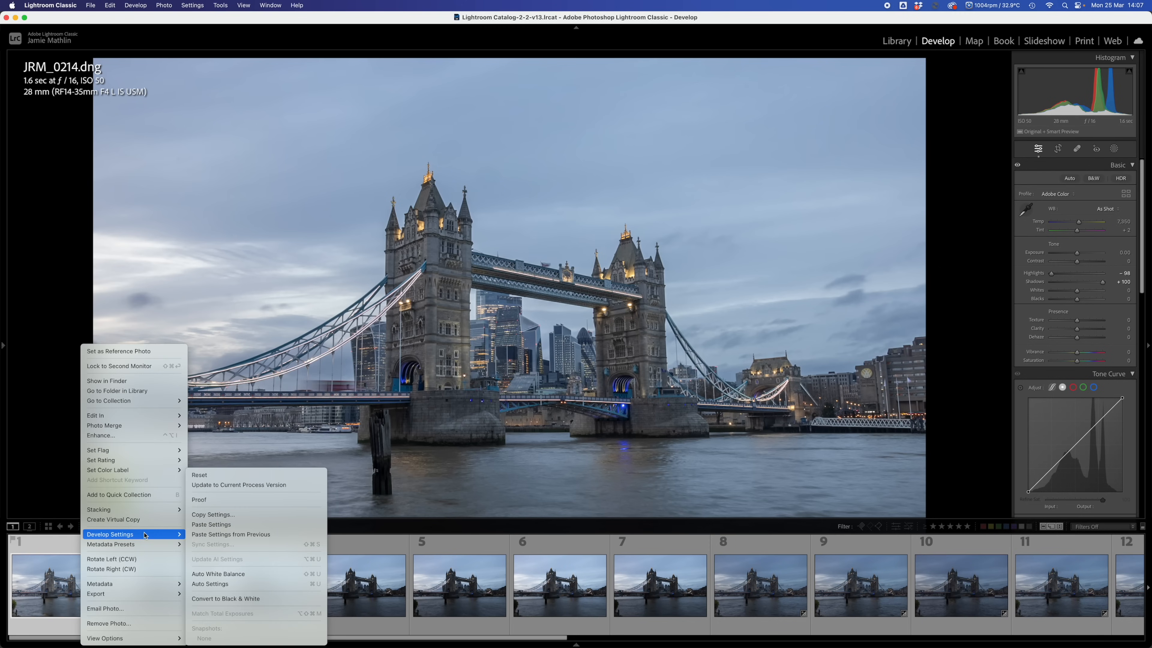
left_click(218, 514)
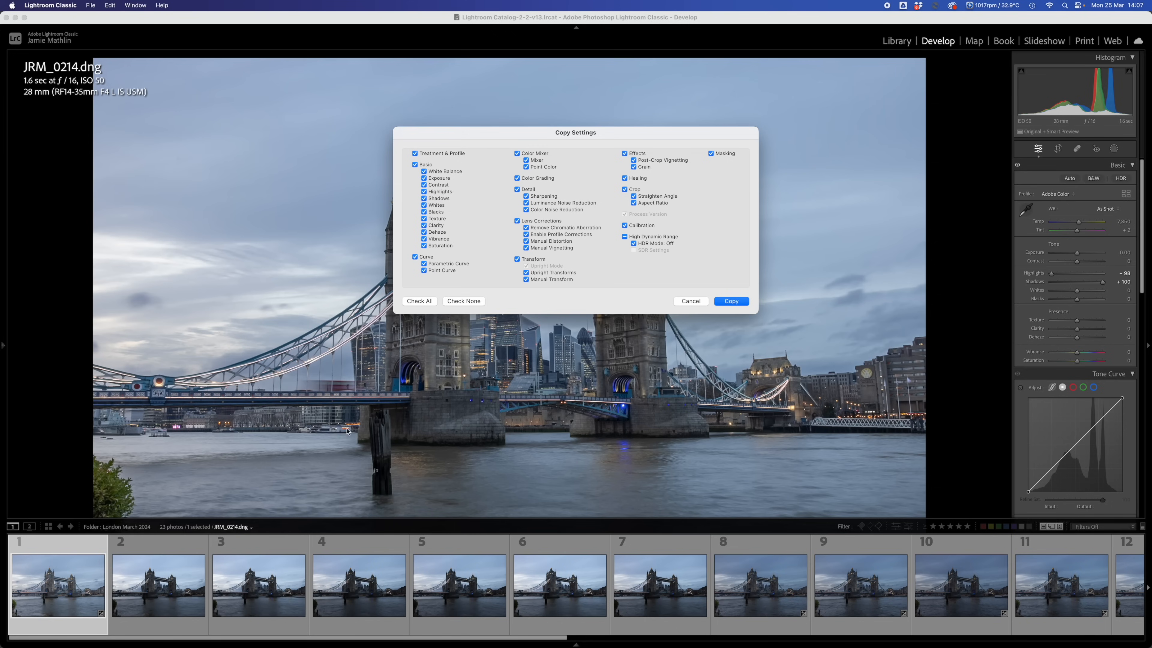
left_click(428, 301)
left_click(731, 302)
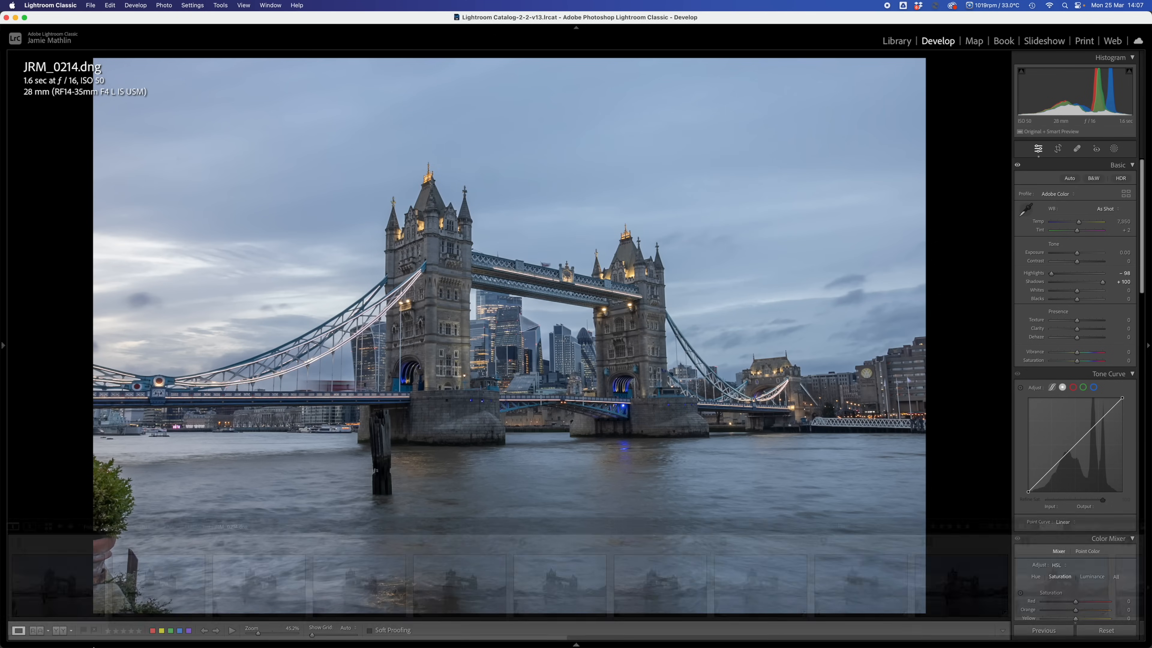
Paste the copied develop settings onto the bridge frames JRM_0215.dng through JRM_0220.dng.
left_click(146, 559)
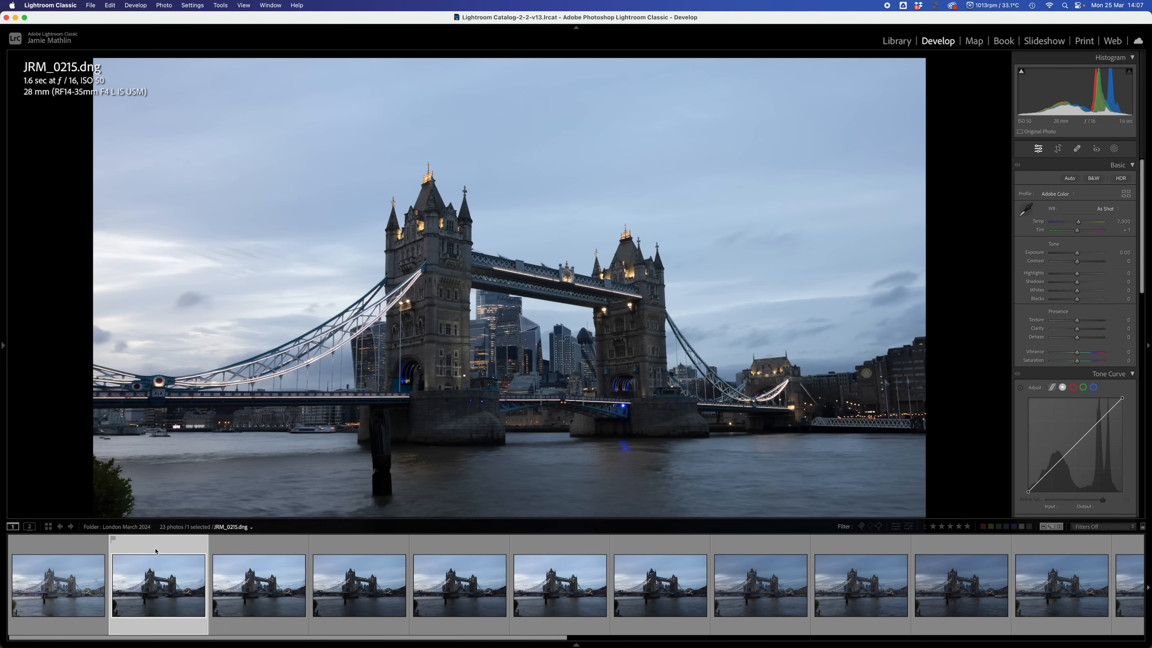
left_click(676, 572, "shift")
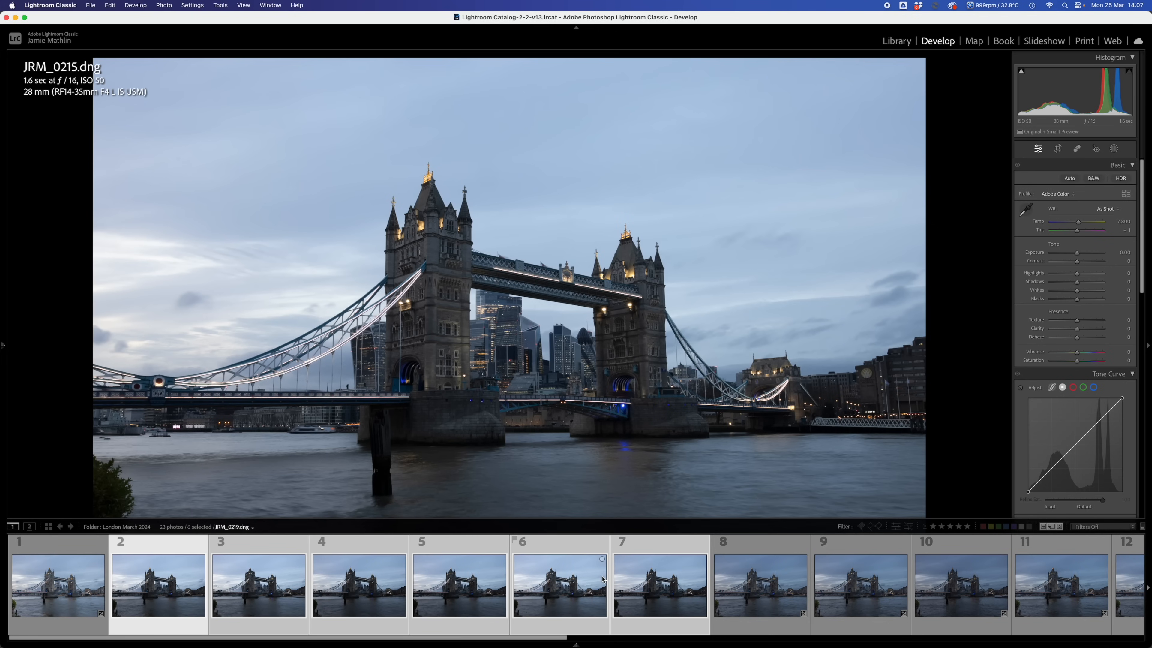
right_click(163, 580)
mouse_move(232, 538)
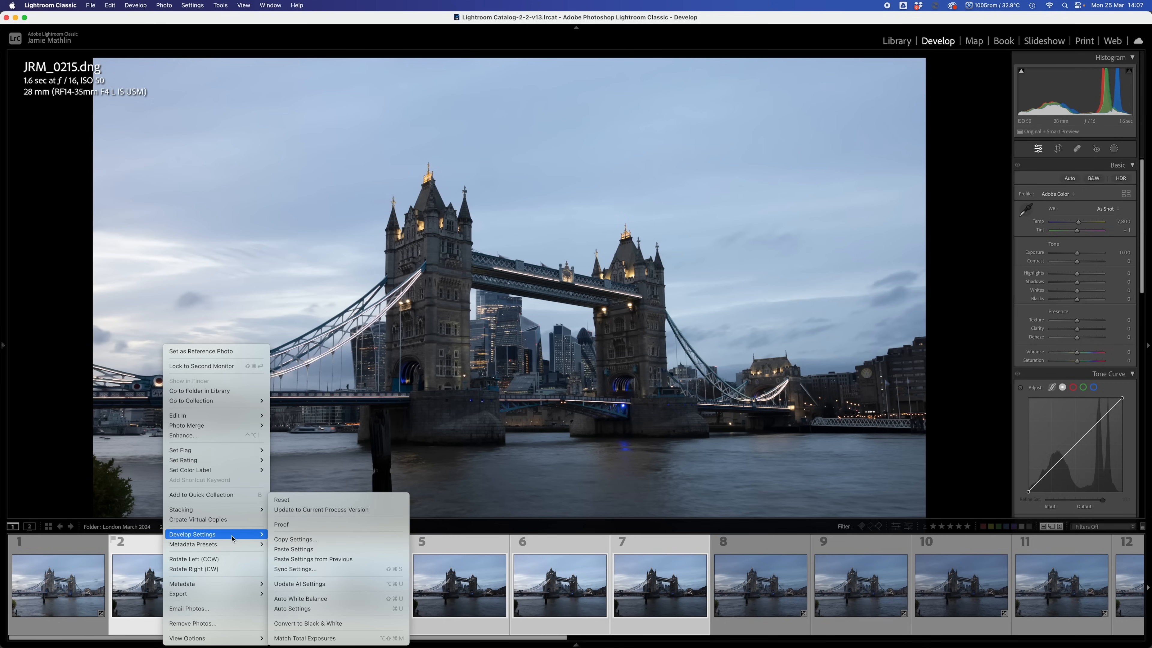
left_click(321, 548)
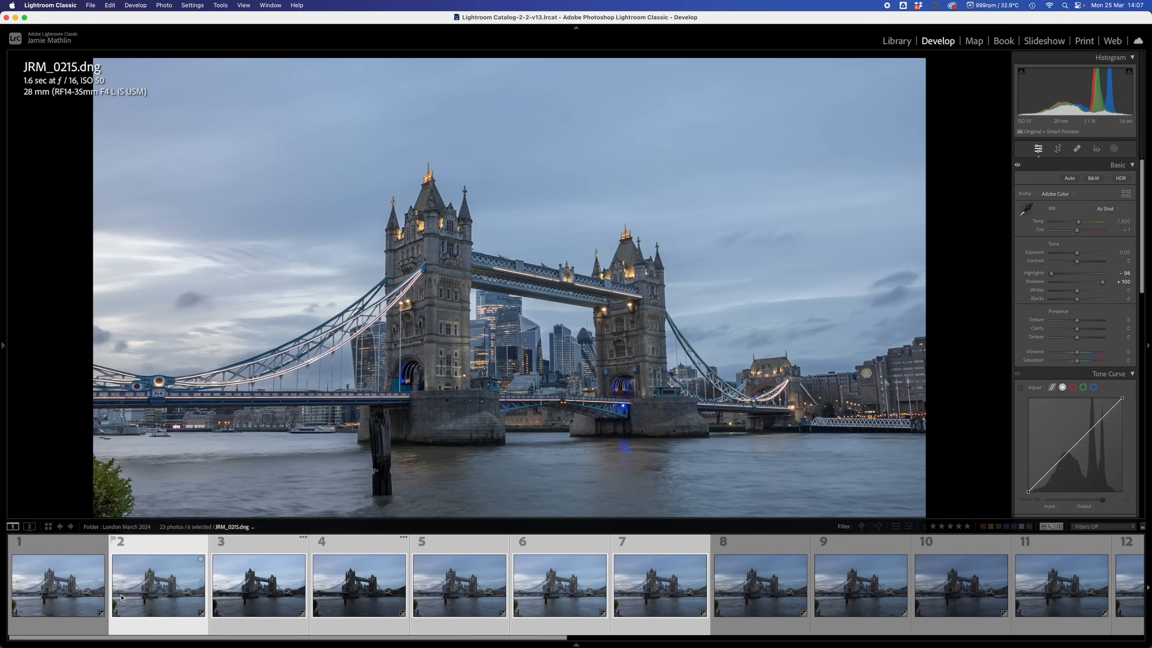
Review the adjusted bridge frames, comparing JRM_0228.dng, JRM_0227.dng, JRM_0223.dng and JRM_0215.dng.
scroll(201, 591, "right", 8)
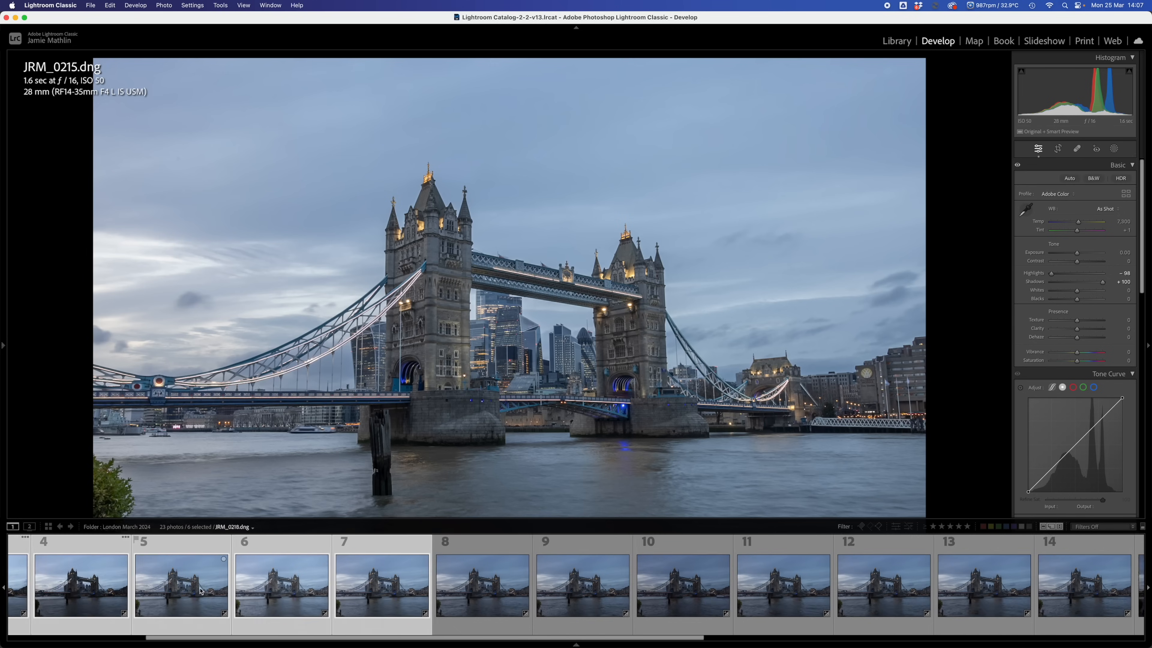
left_click(840, 595)
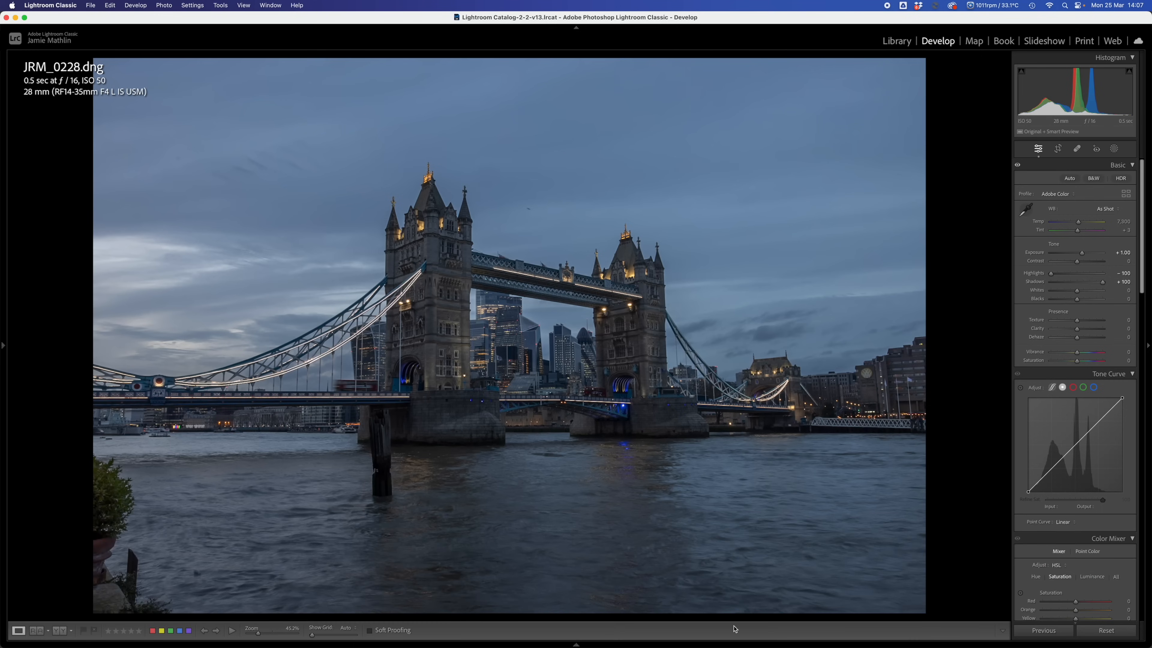
left_click(485, 585)
scroll(485, 585, "left", 10)
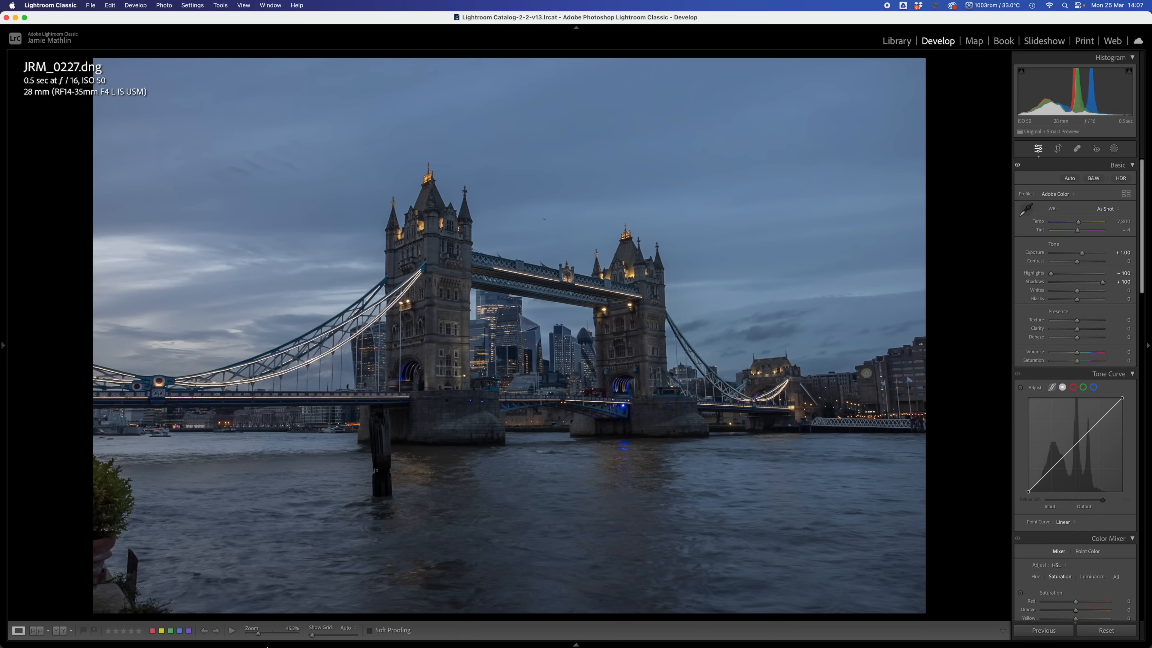
left_click(175, 578)
scroll(175, 579, "left", 8)
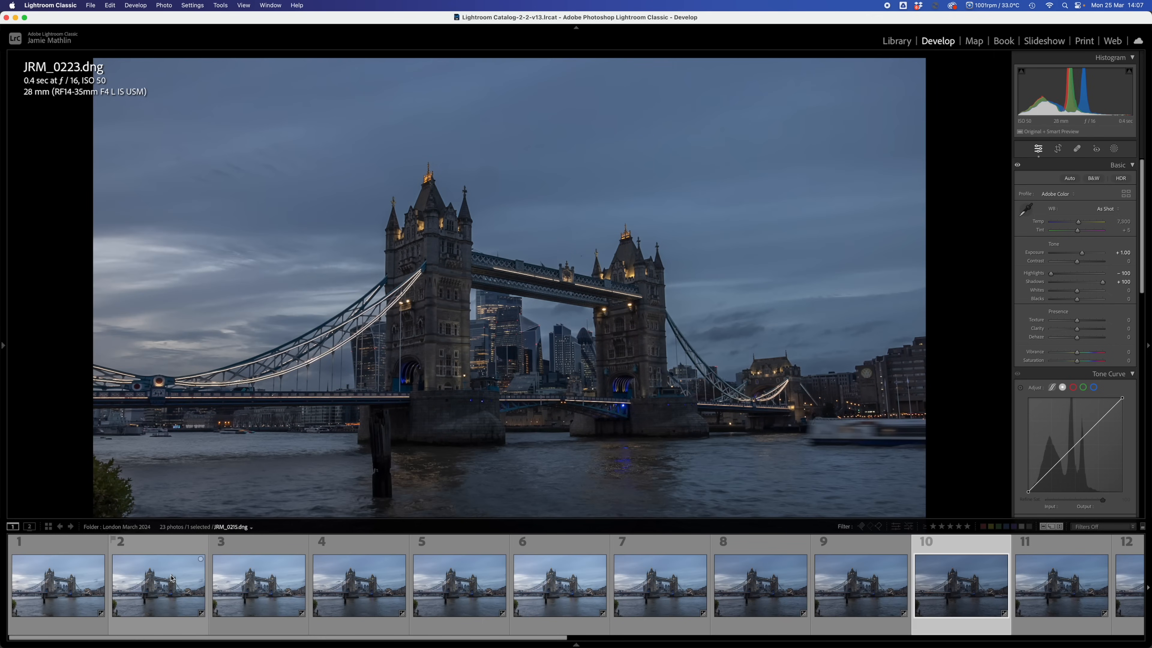
left_click(158, 585)
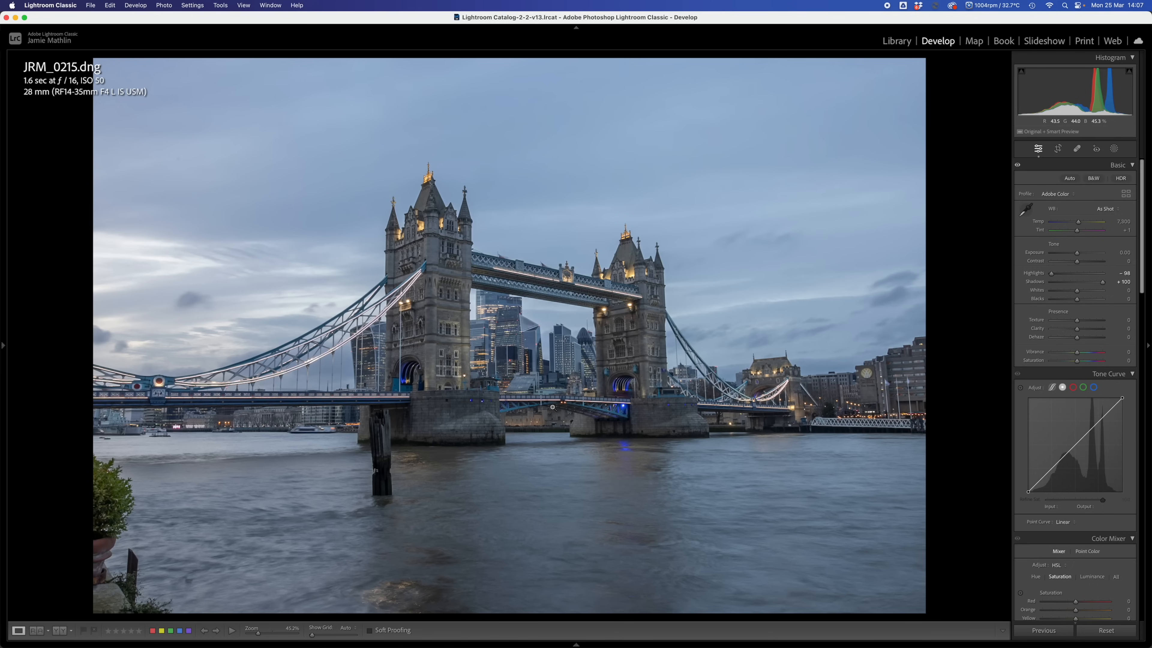
Select all 15 Tower Bridge frames, JRM_0214.dng through JRM_0228.dng, and hide the filmstrip.
mouse_move(197, 646)
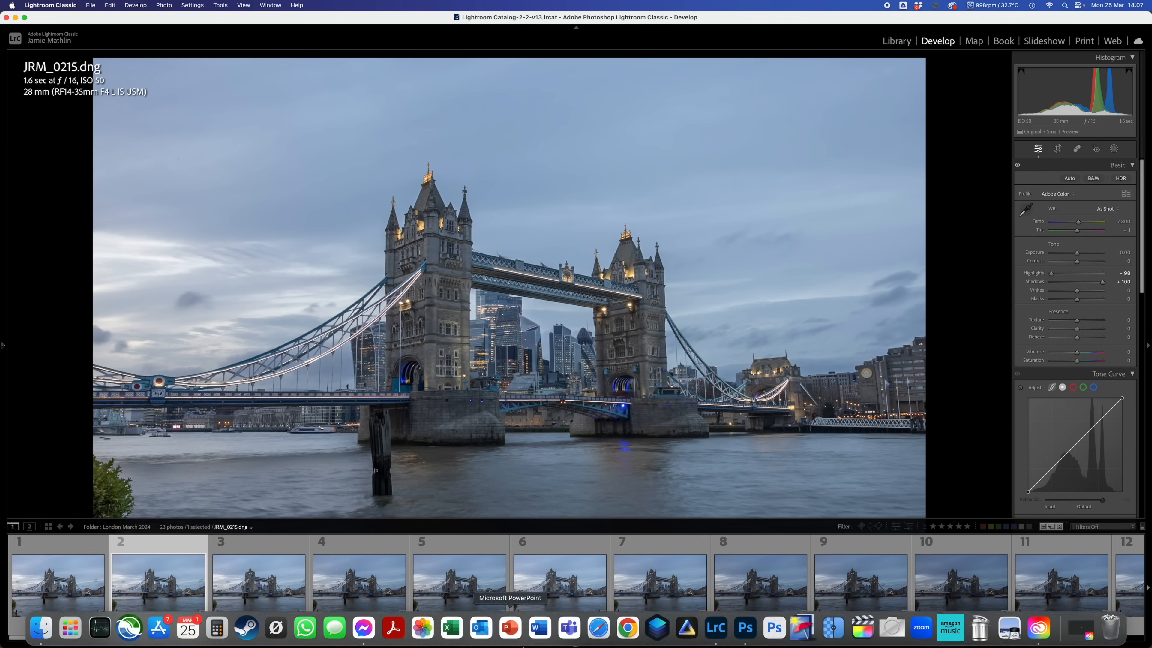
left_click(47, 588)
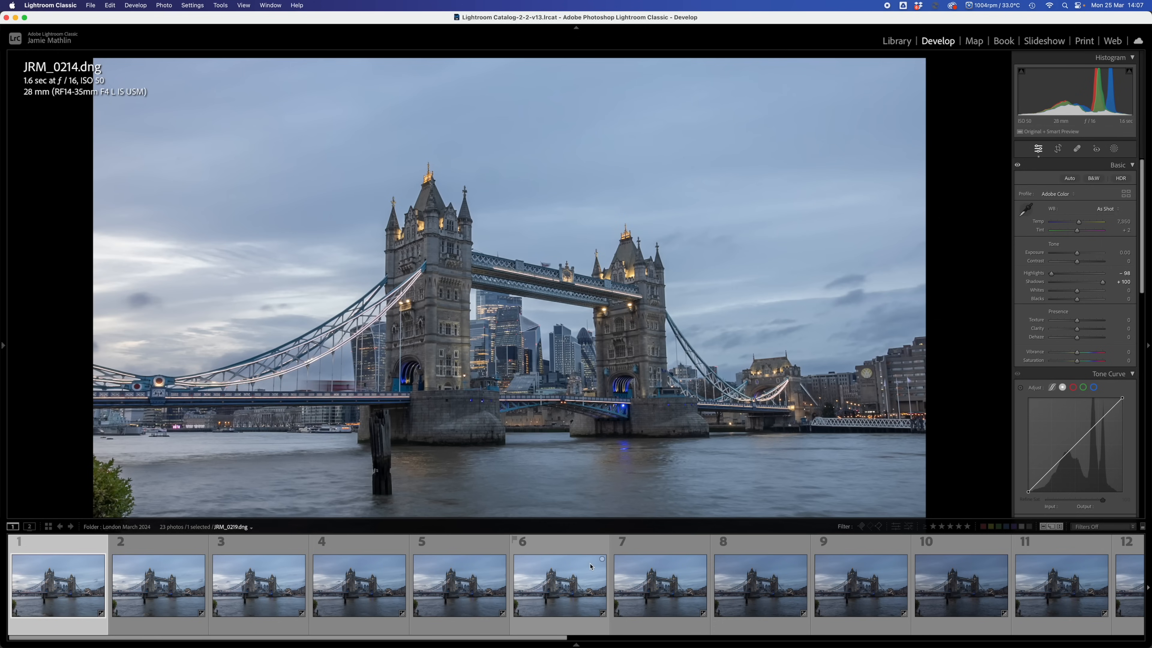
scroll(591, 566, "right", 5)
scroll(592, 566, "right", 3)
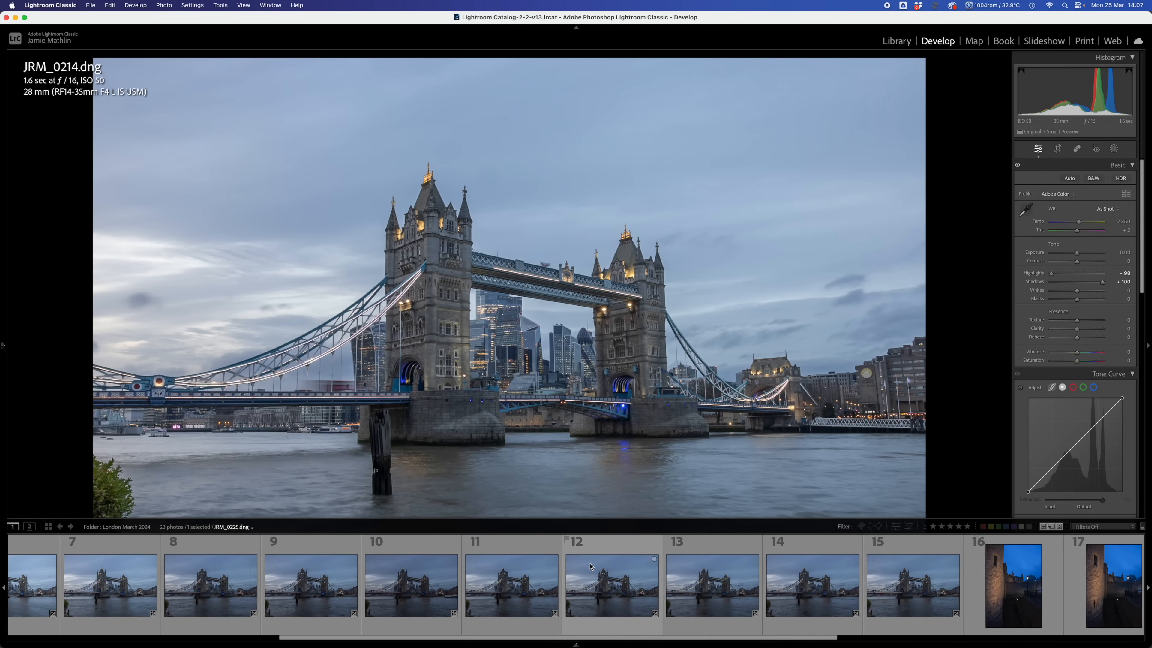
left_click(918, 605, "shift")
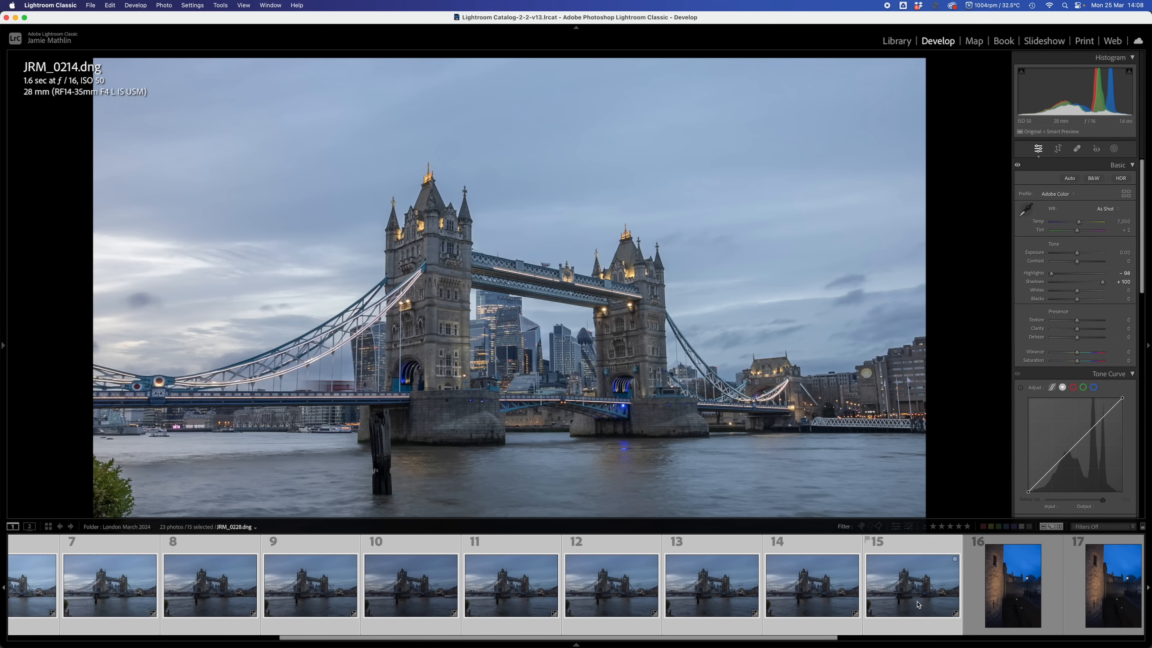
key("F6")
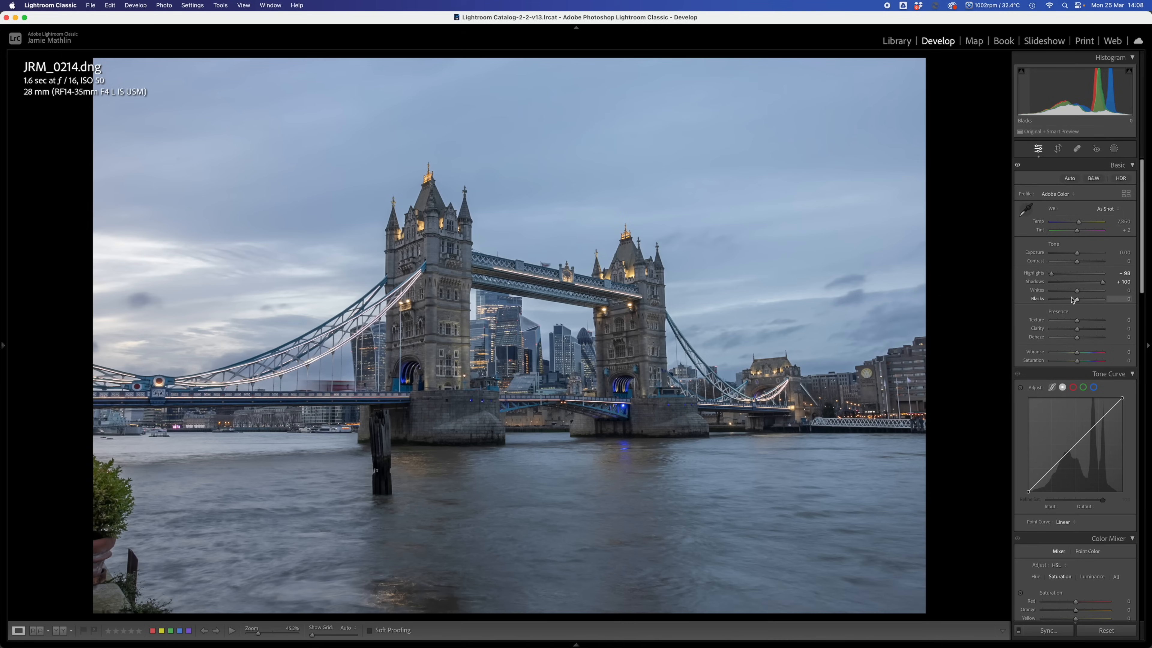
Open AI Denoise for the selected bridge frames and set the denoise amount to 30.
scroll(1071, 297, "down", 10)
scroll(1071, 297, "down", 3)
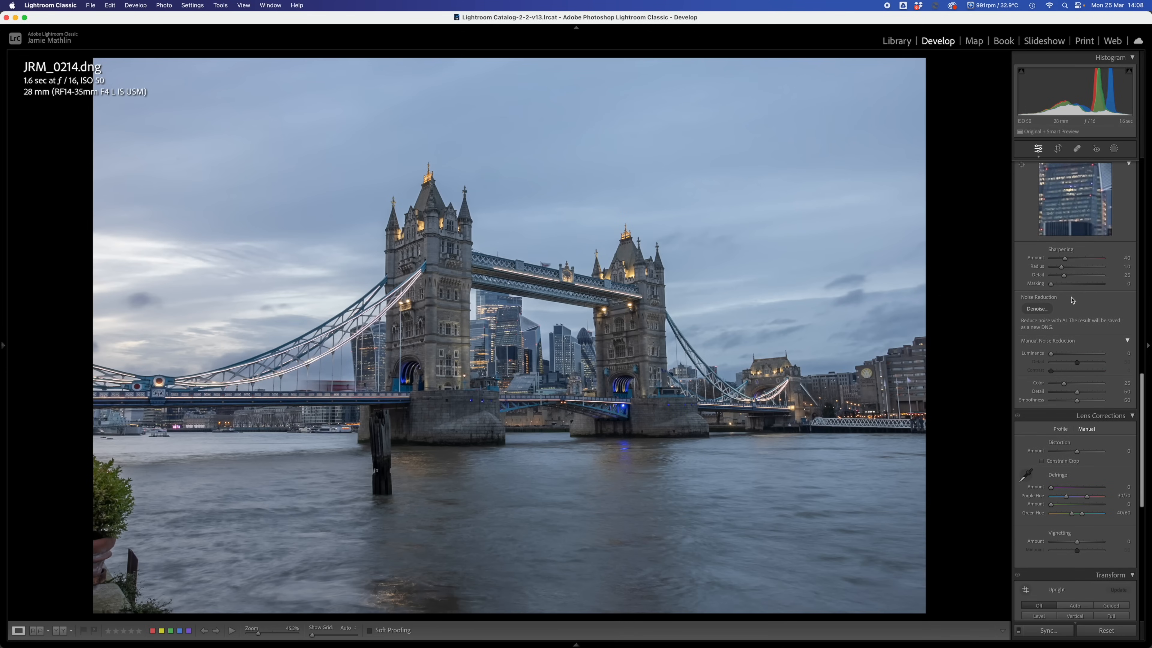
left_click(1037, 310)
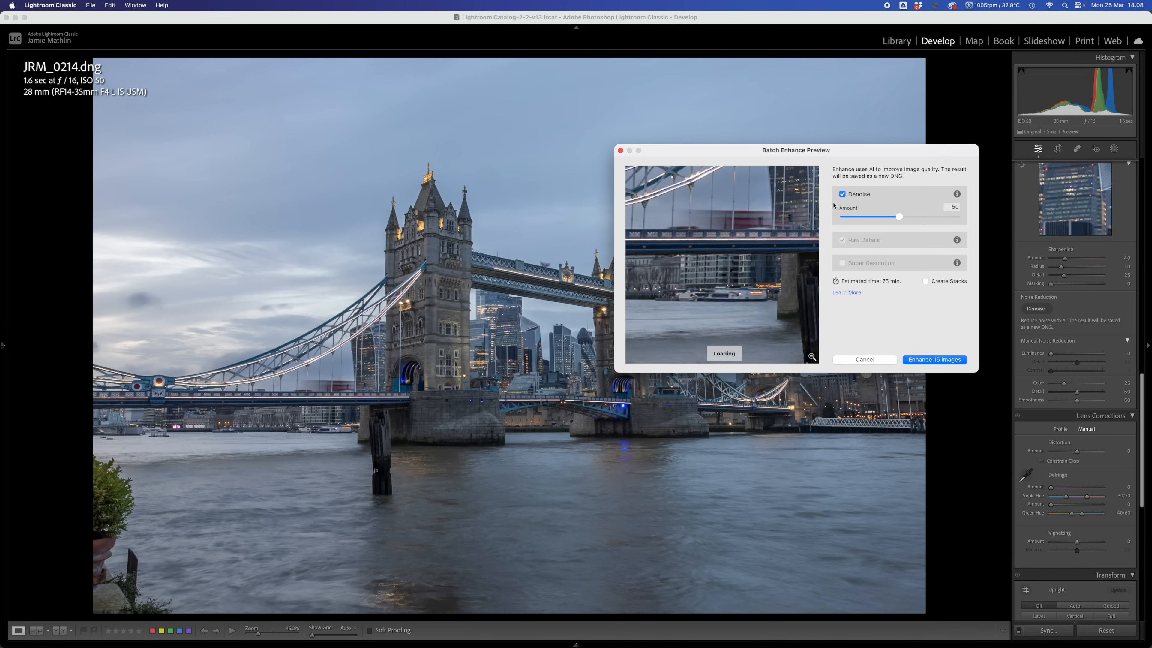
left_click(873, 220)
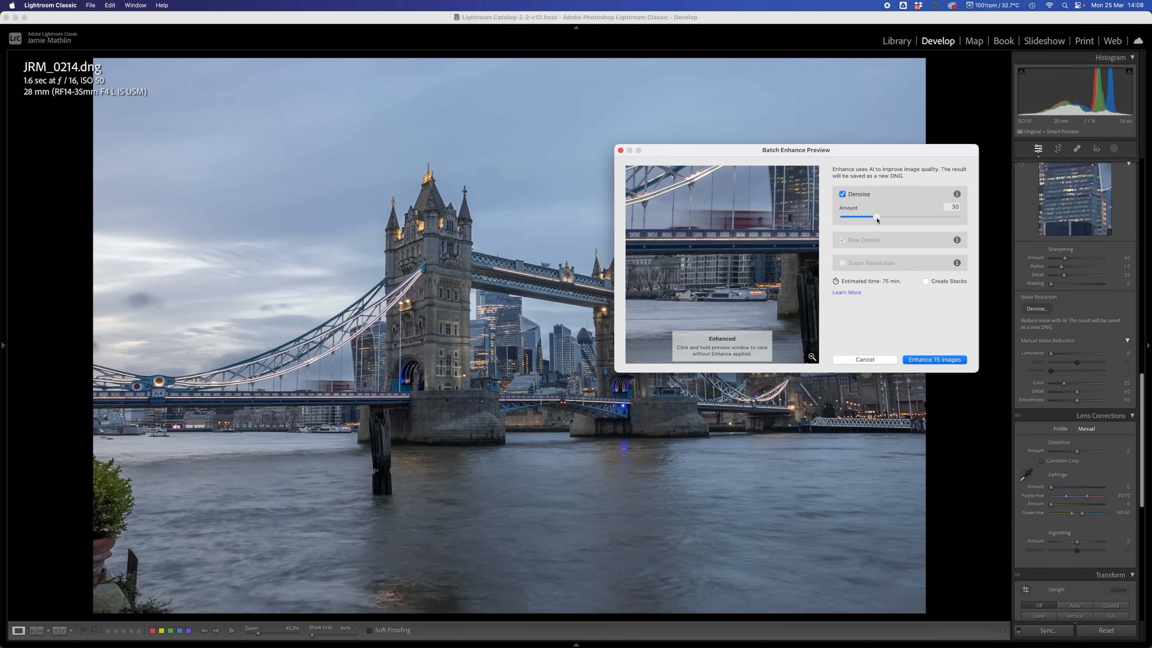
Compare the bridge preview with and without enhancement, and start enhancing the 15 images.
left_click(737, 264)
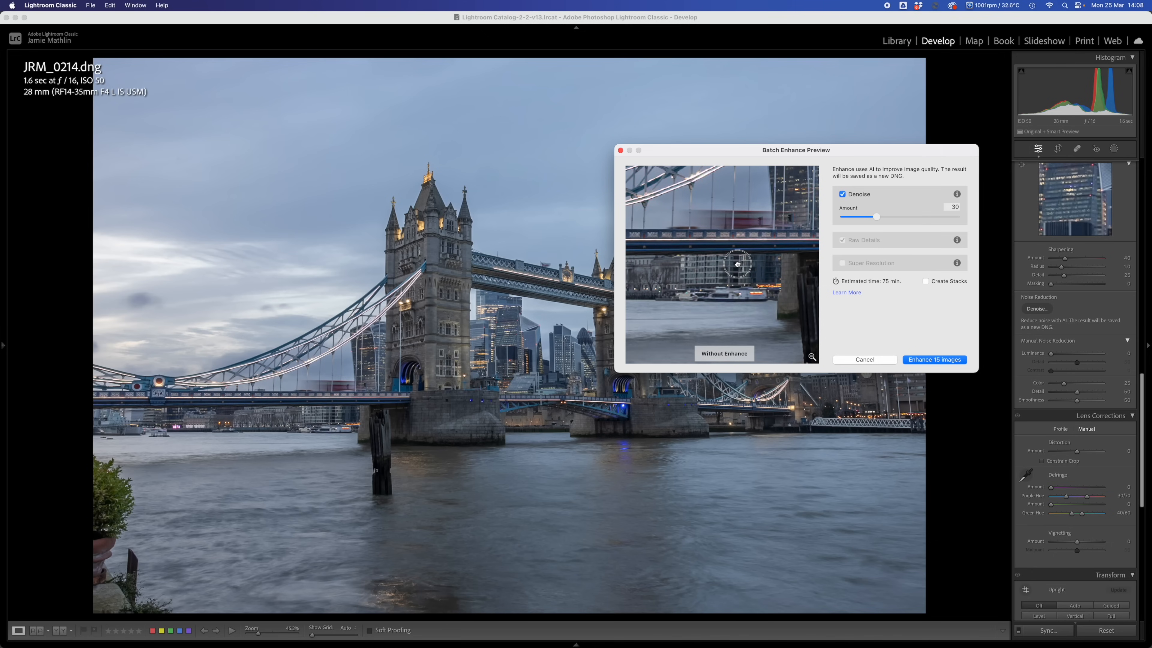
left_click(737, 263)
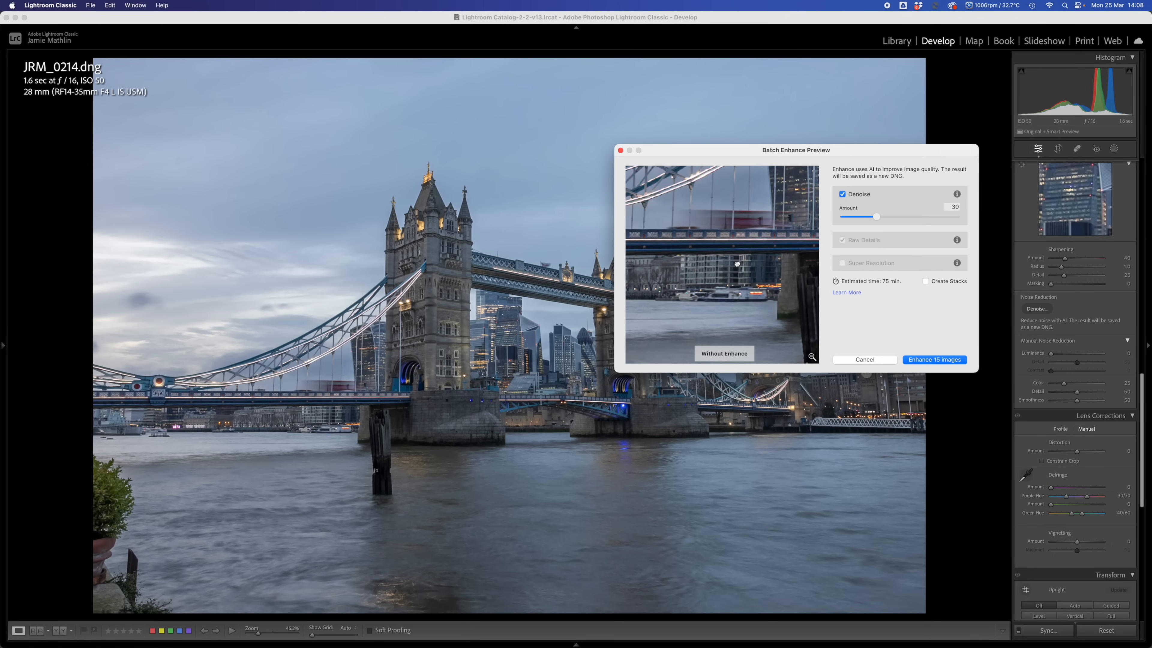
left_click(722, 271)
left_click_drag(722, 270, 725, 295)
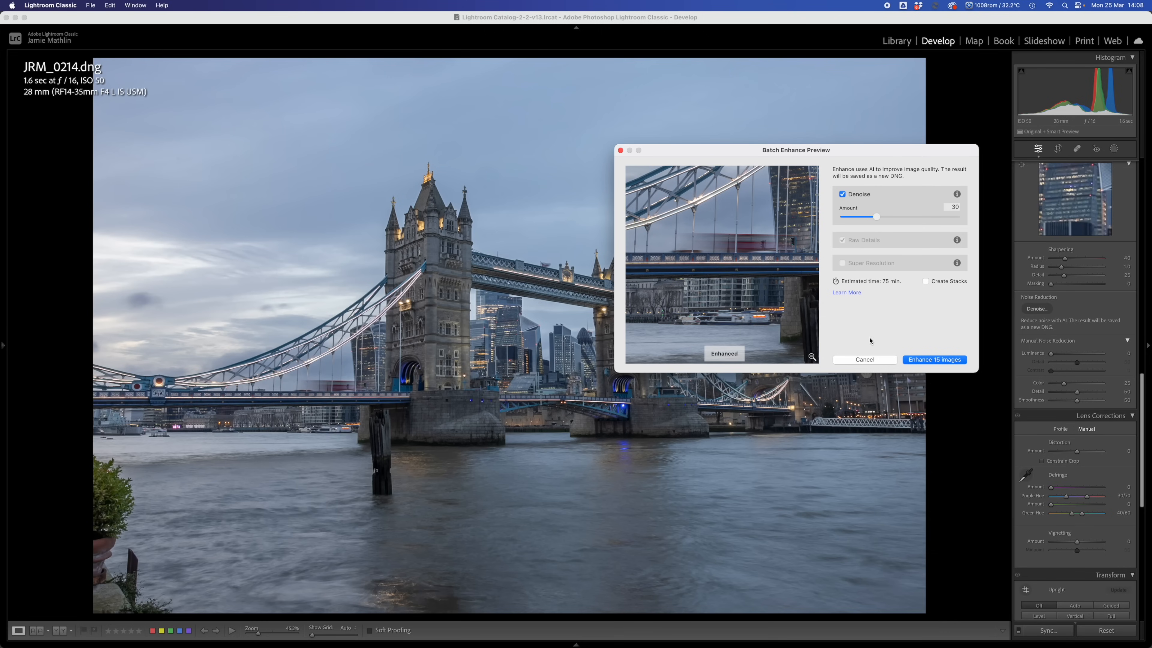
left_click(926, 361)
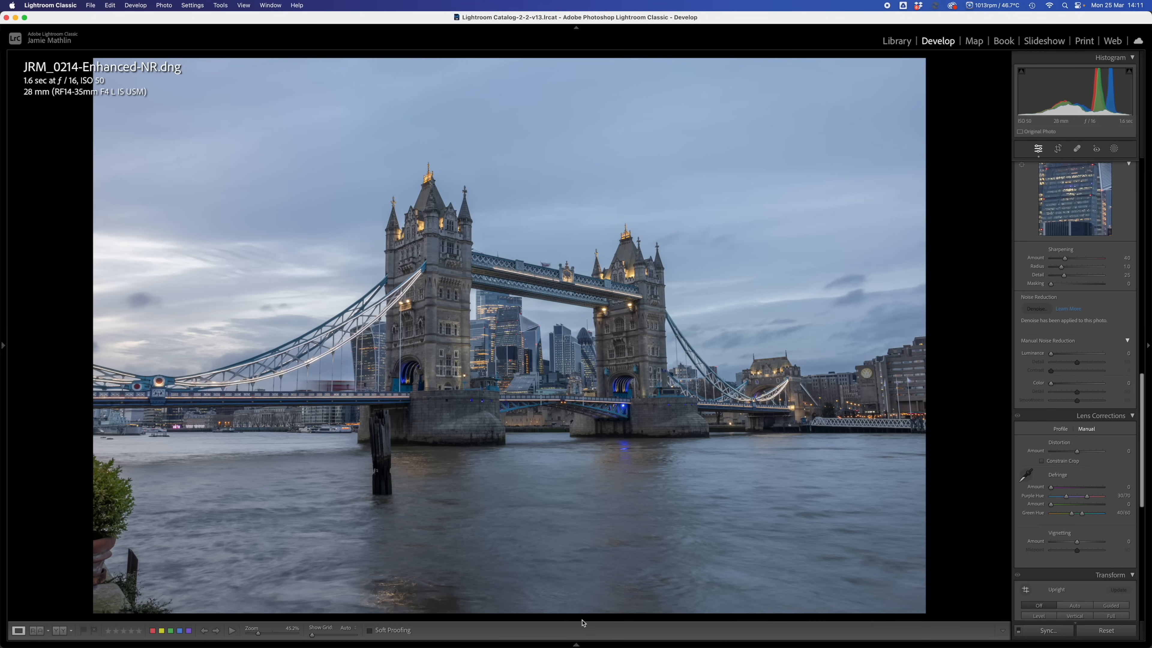
Inspect the denoised JRM_0214-Enhanced-NR.dng at 200% zoom, examining the stone piers, the skyline and the bridge deck.
left_click(576, 644)
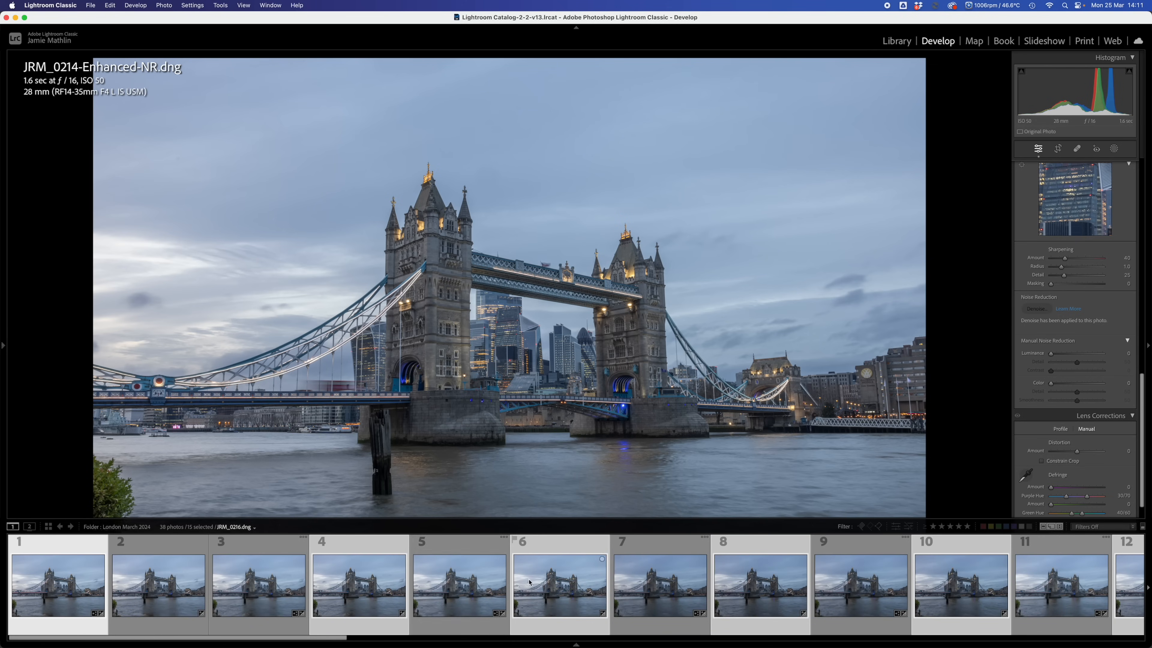
left_click(87, 596)
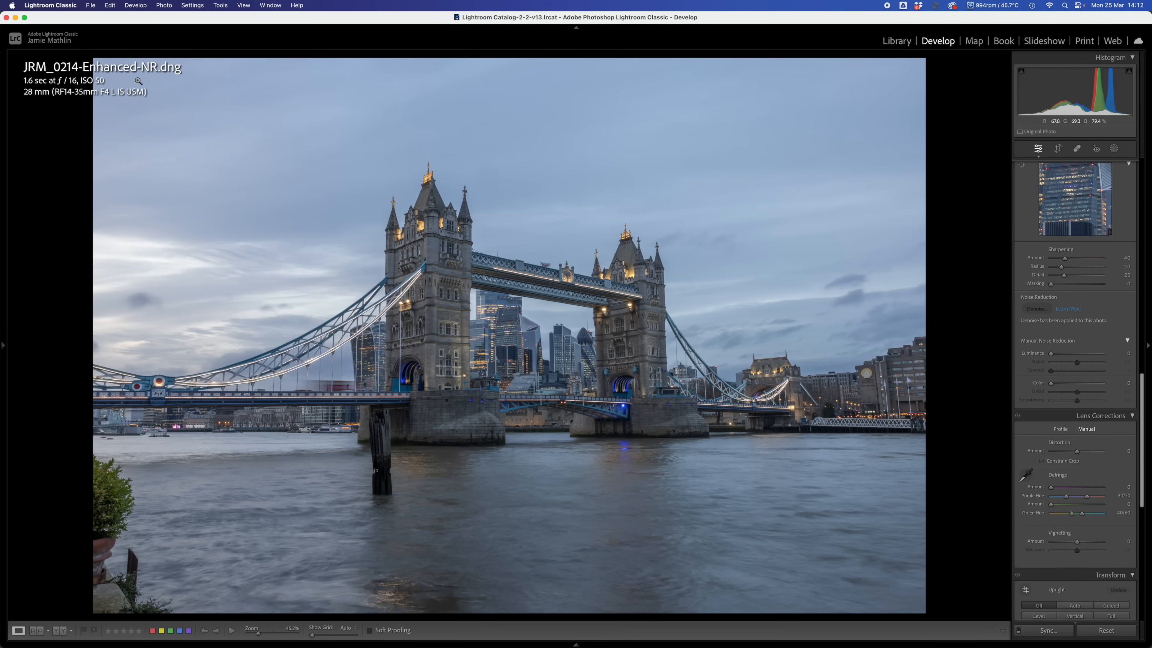
mouse_move(177, 644)
left_click(512, 456)
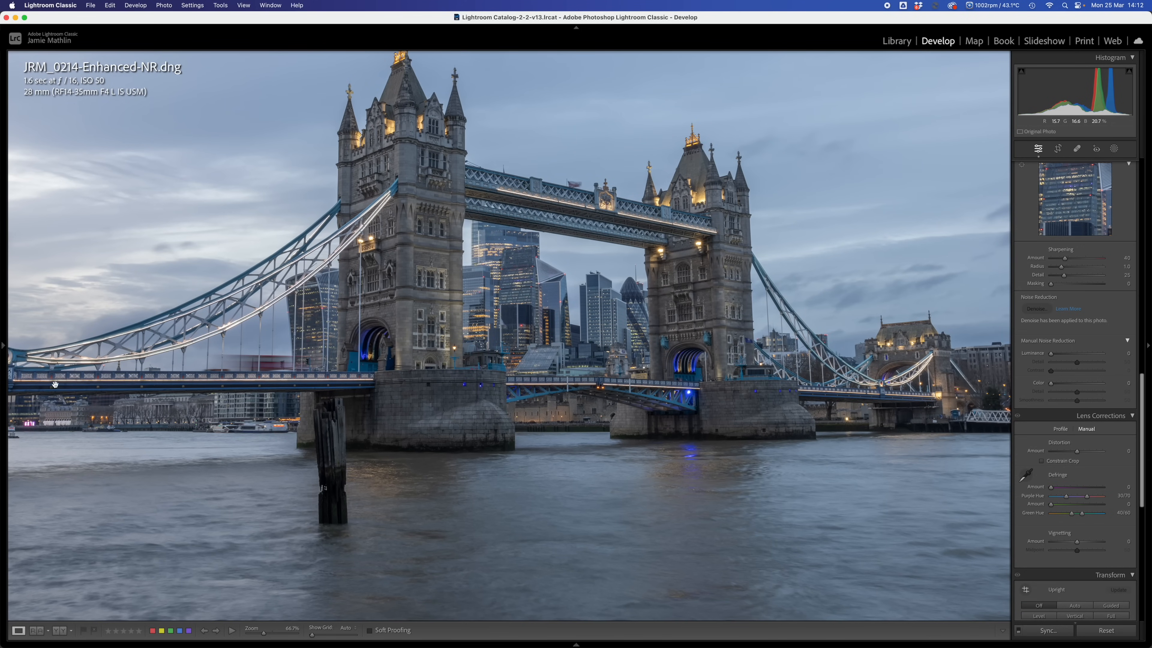
mouse_move(4, 349)
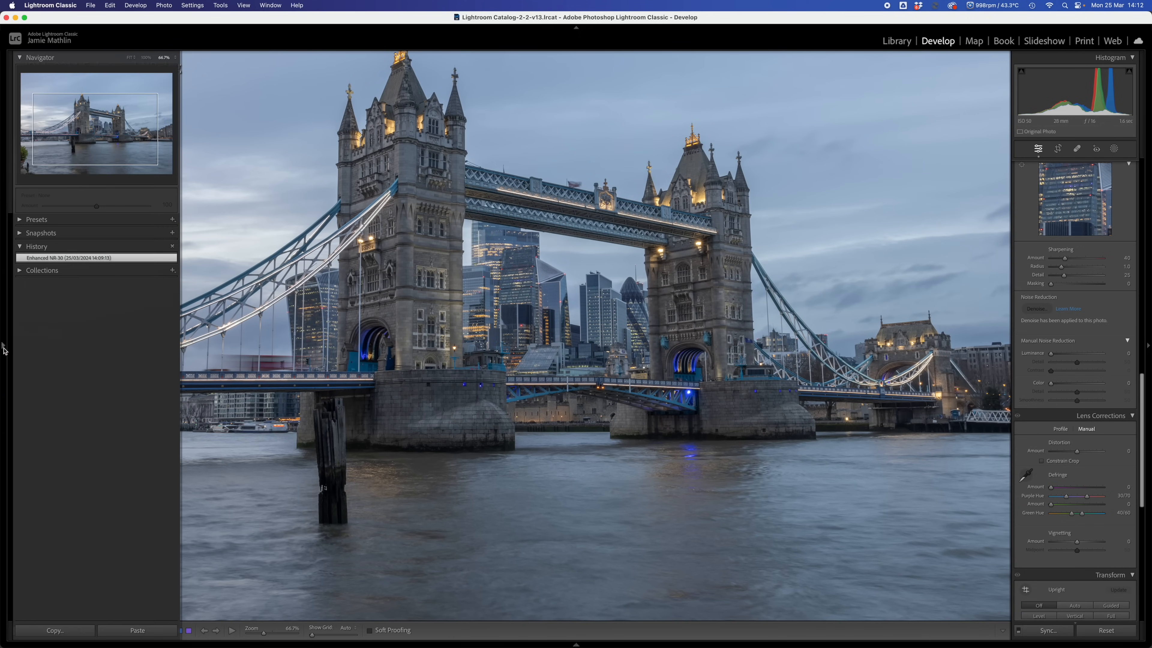
left_click(175, 57)
left_click(183, 89)
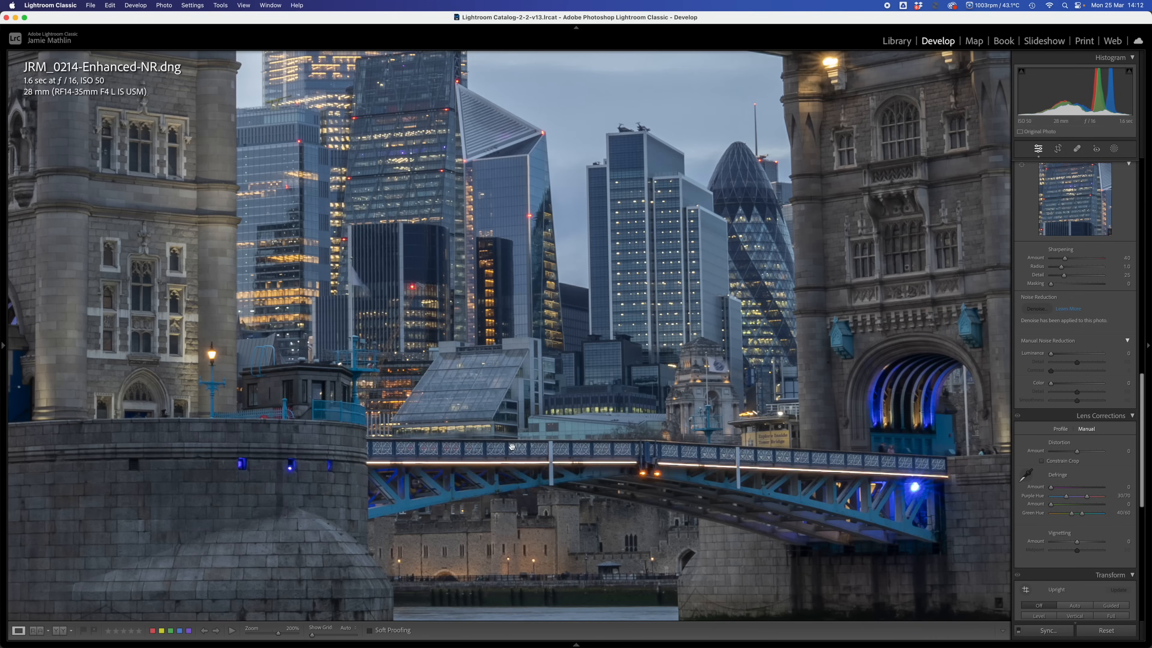
left_click_drag(366, 563, 572, 334)
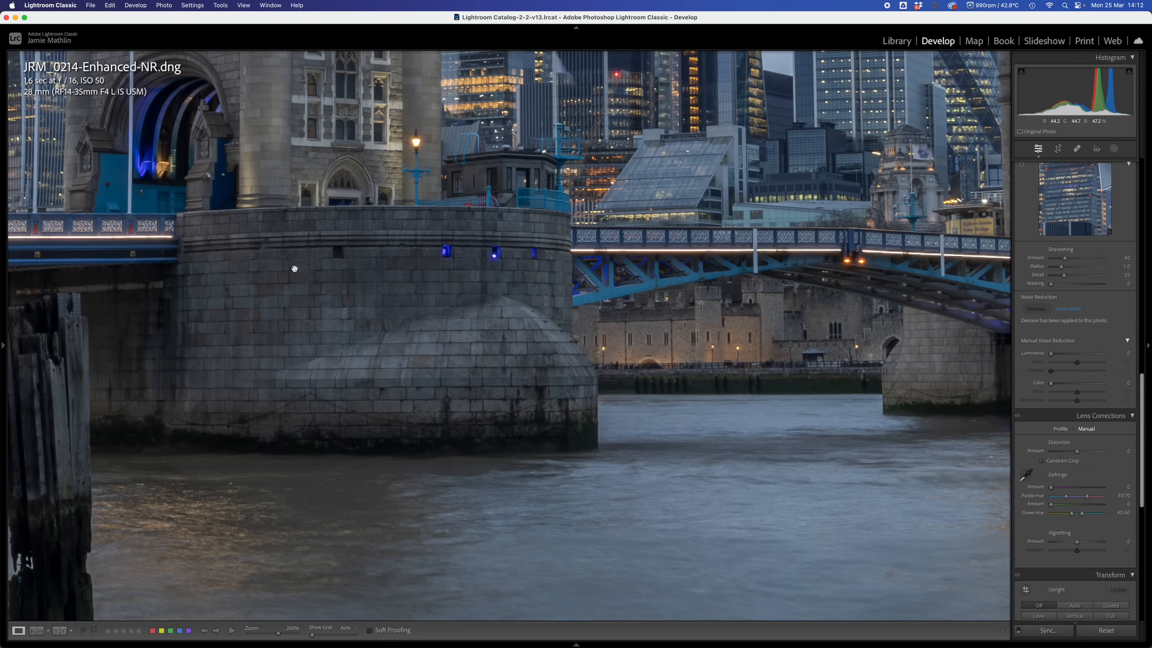
scroll(499, 325, "right", 10)
scroll(499, 325, "up", 6)
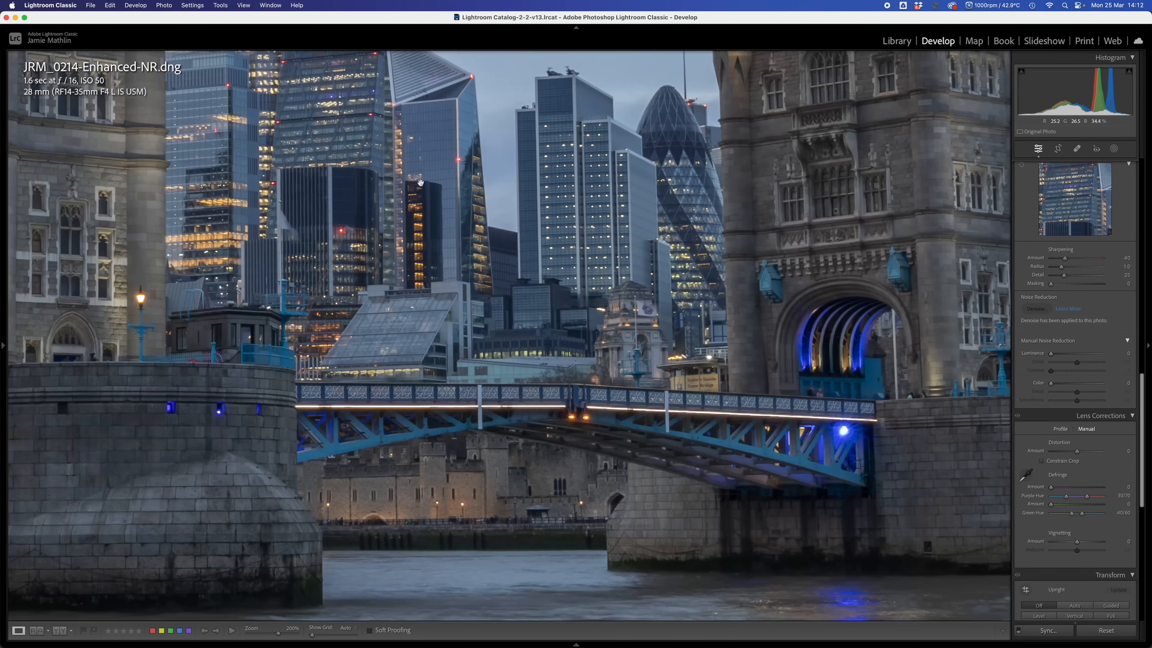
left_click_drag(744, 343, 665, 309)
Fit the whole photo in view and select only JRM_0214-Enhanced-NR.dng in the filmstrip.
mouse_move(11, 355)
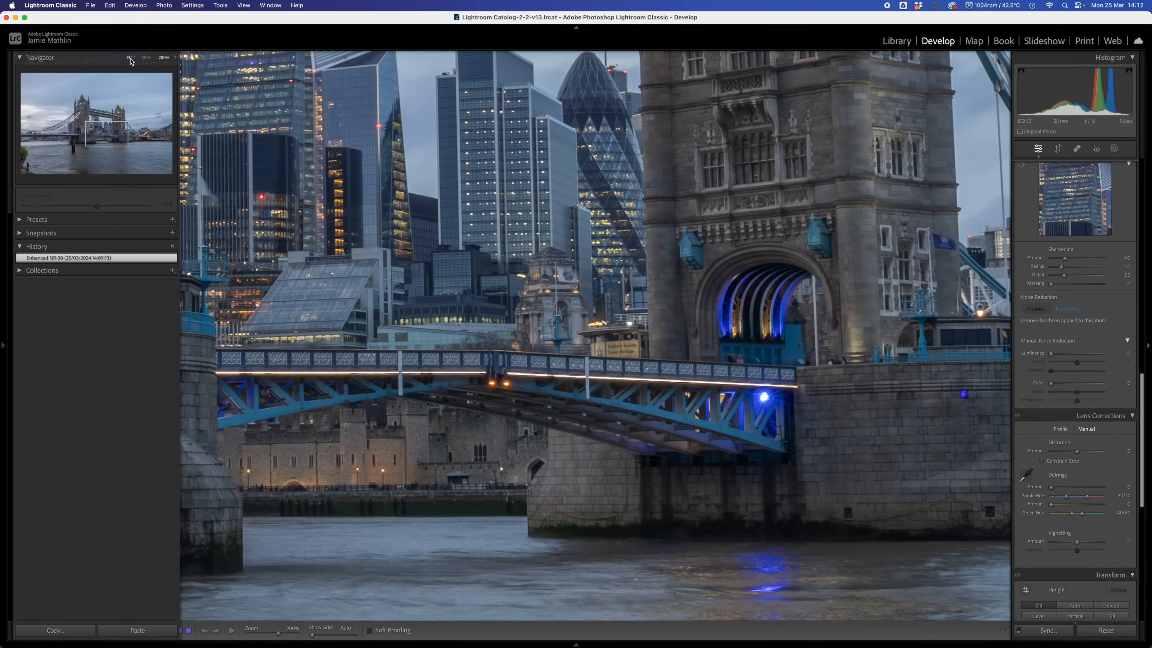
left_click(131, 57)
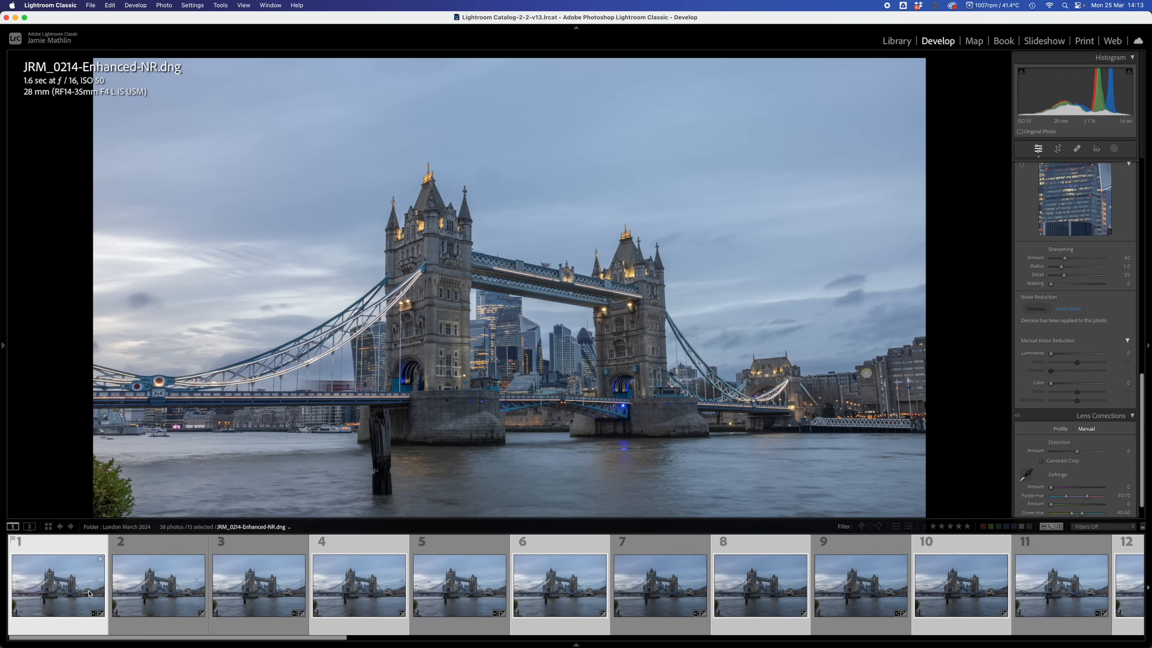
left_click(87, 595)
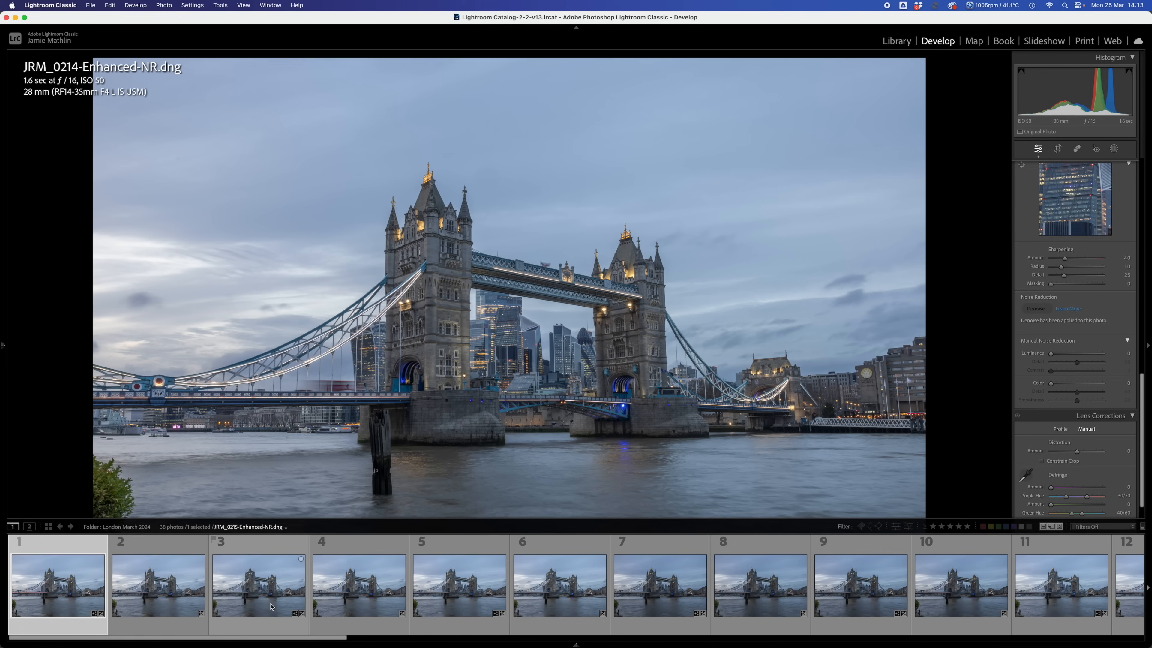
Add the other 14 Enhanced-NR bridge frames, JRM_0215 to JRM_0228, to the selection, skipping the original DNG files between them.
left_click(272, 607, "super")
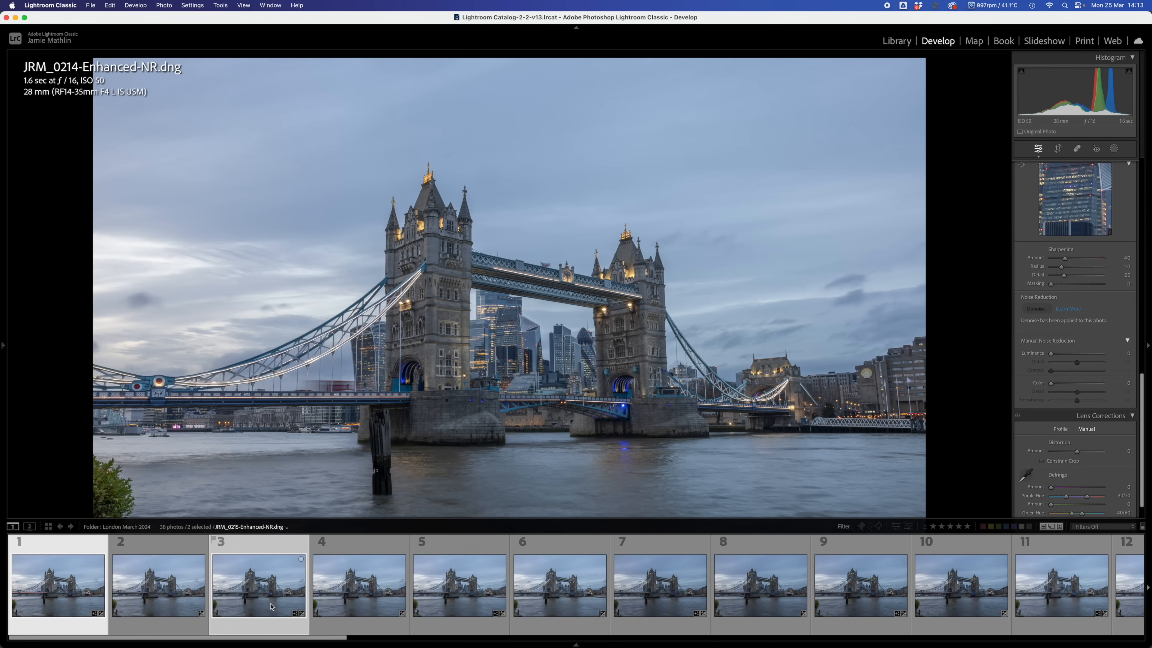
left_click(463, 590, "super")
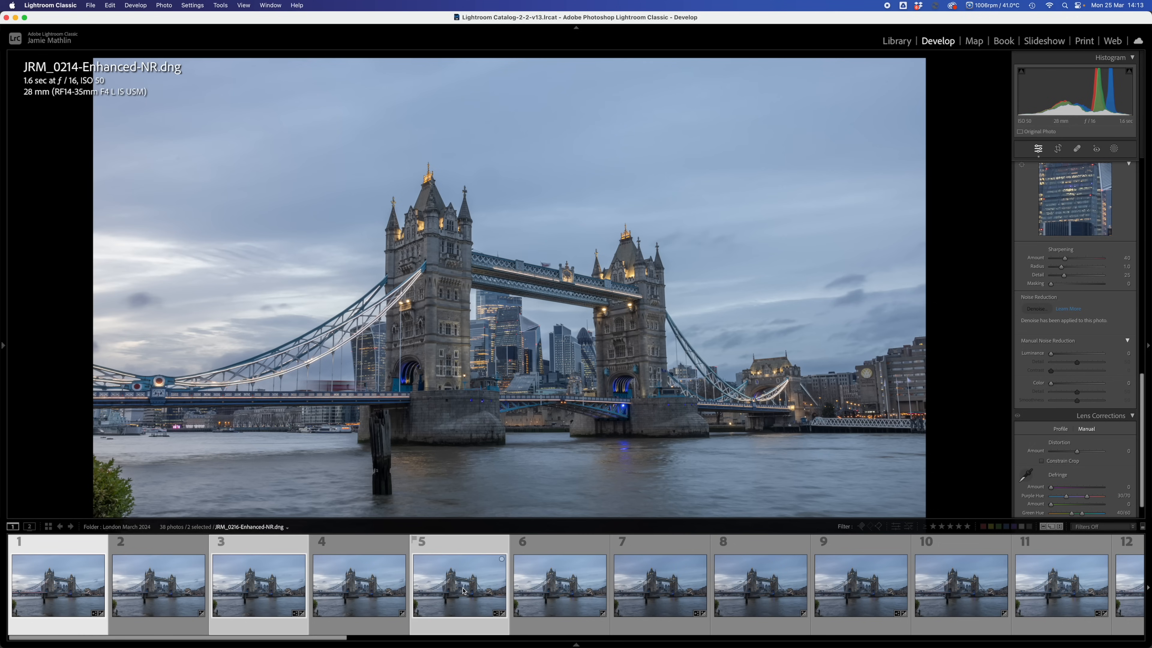
left_click(663, 603, "super")
left_click(889, 594, "super")
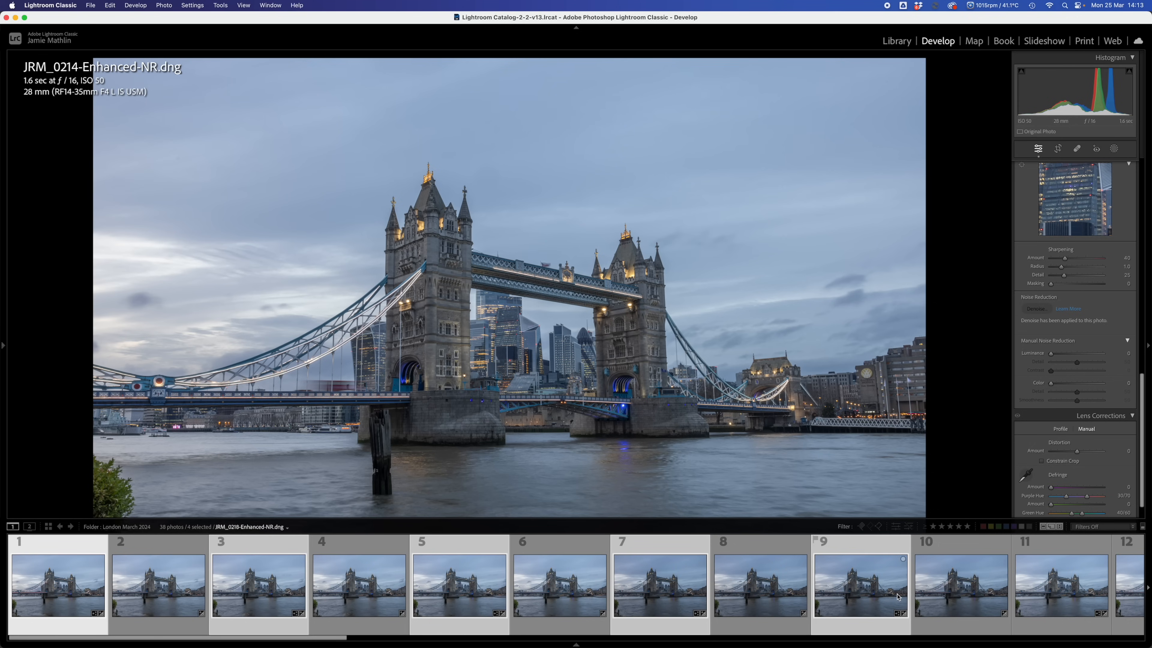
left_click(1049, 603, "super")
scroll(1066, 599, "down", 10)
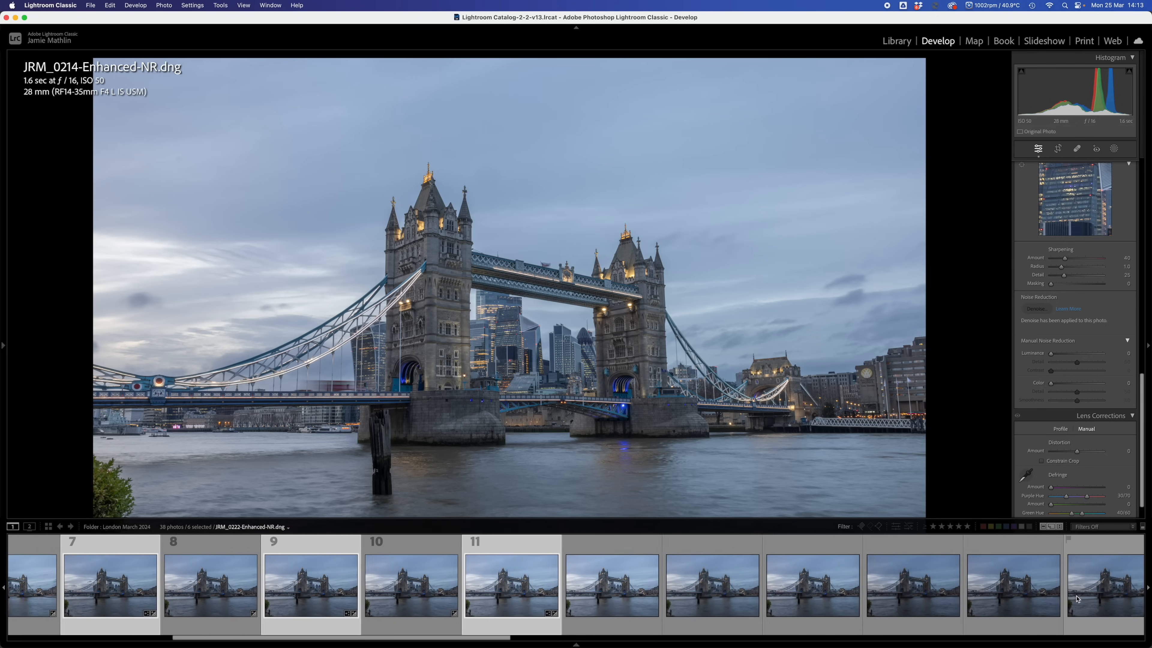
scroll(1078, 599, "right", 4)
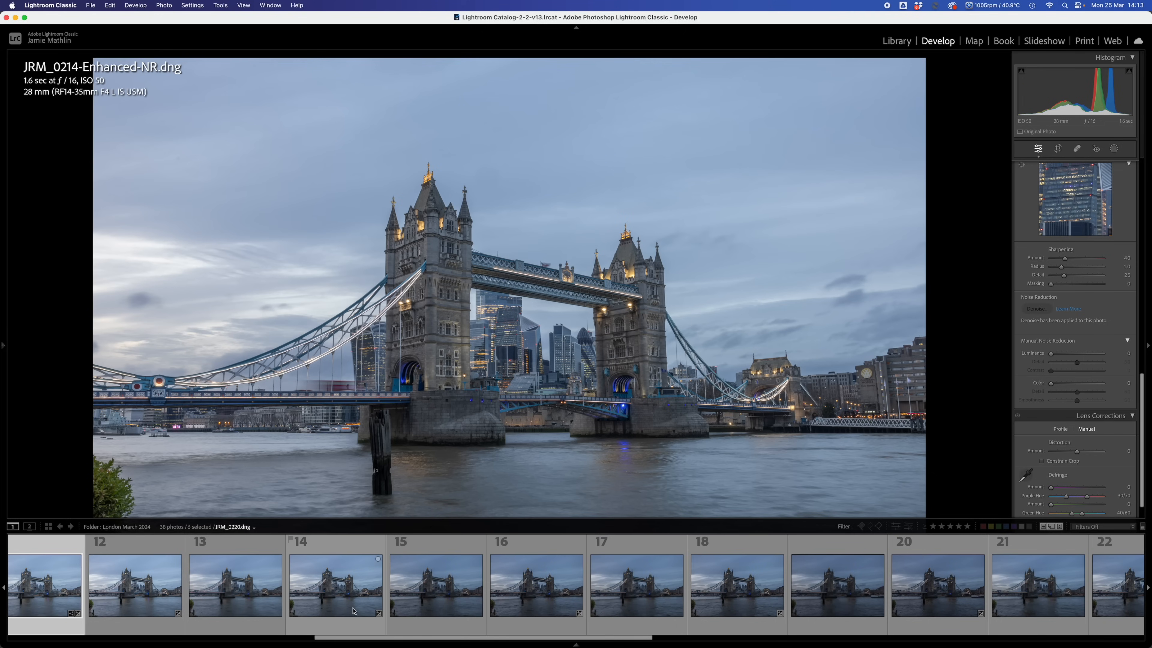
left_click(250, 592, "super")
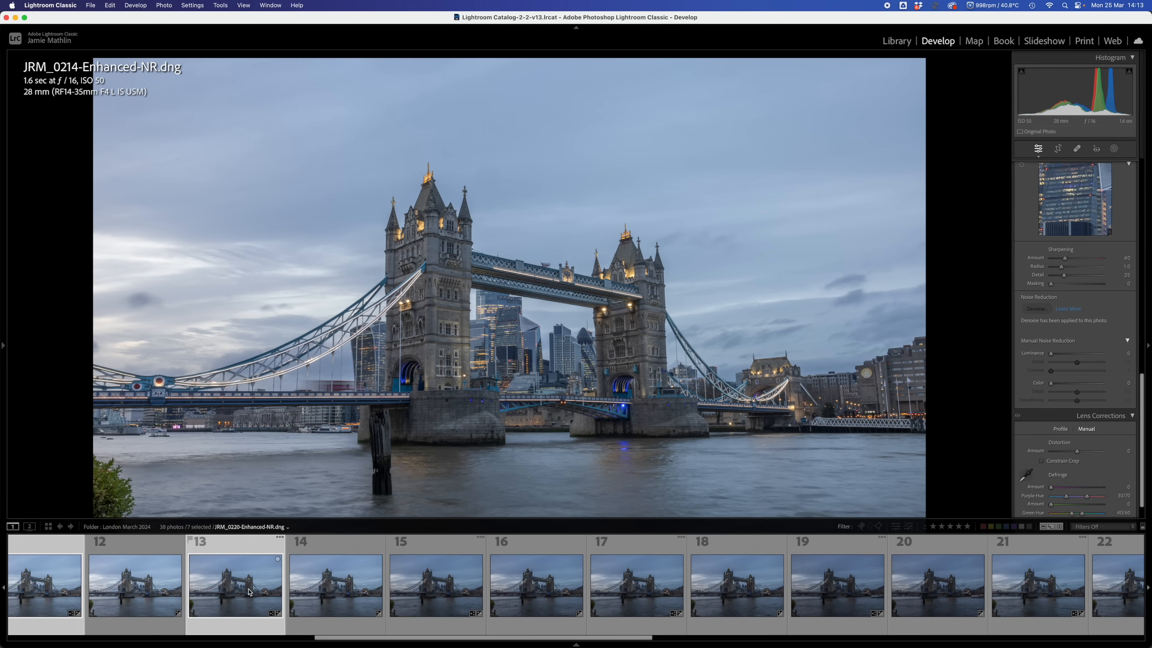
left_click(453, 585, "super")
left_click(659, 576, "super")
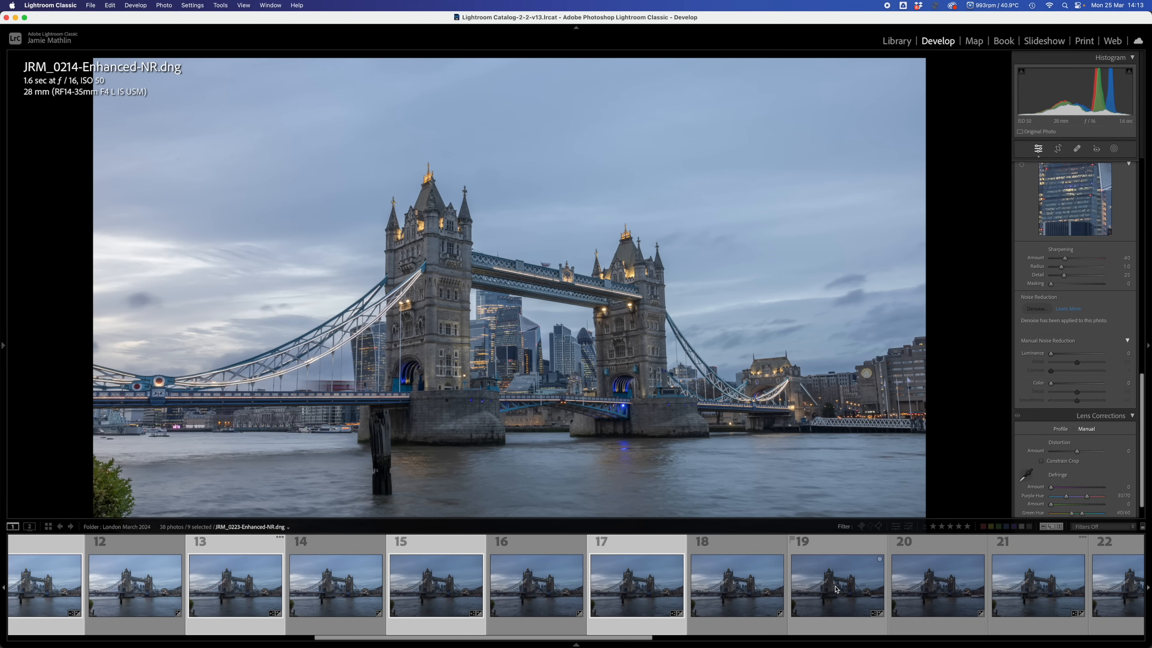
left_click(837, 585, "super")
left_click(1044, 592, "super")
scroll(1045, 592, "down", 10)
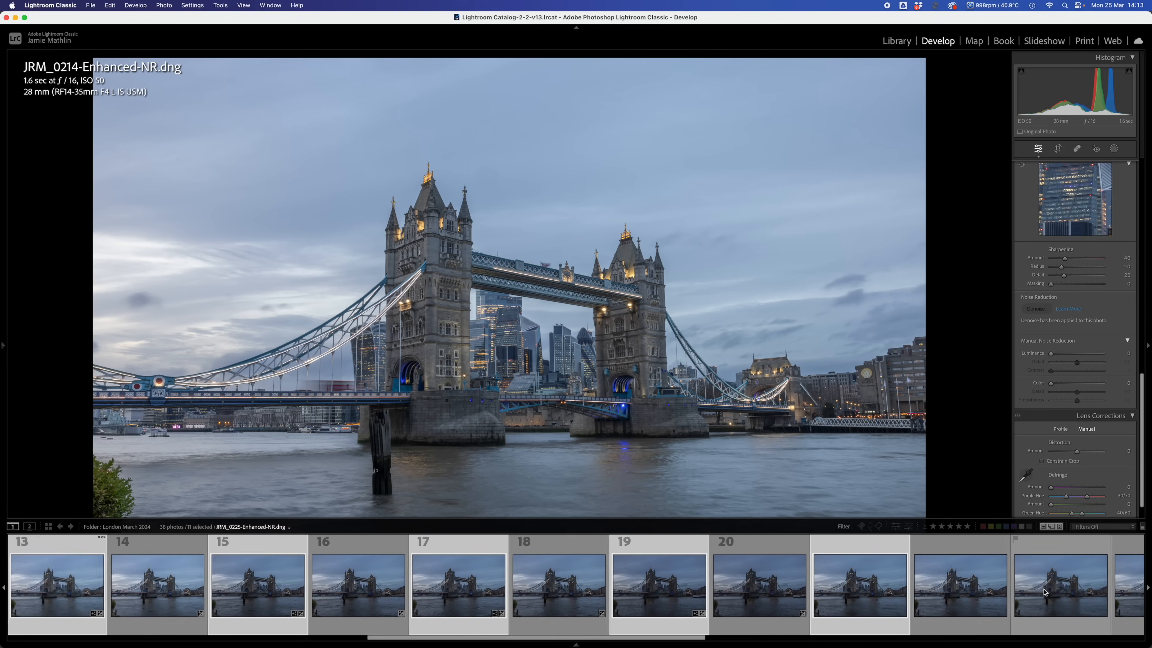
scroll(1044, 592, "down", 2)
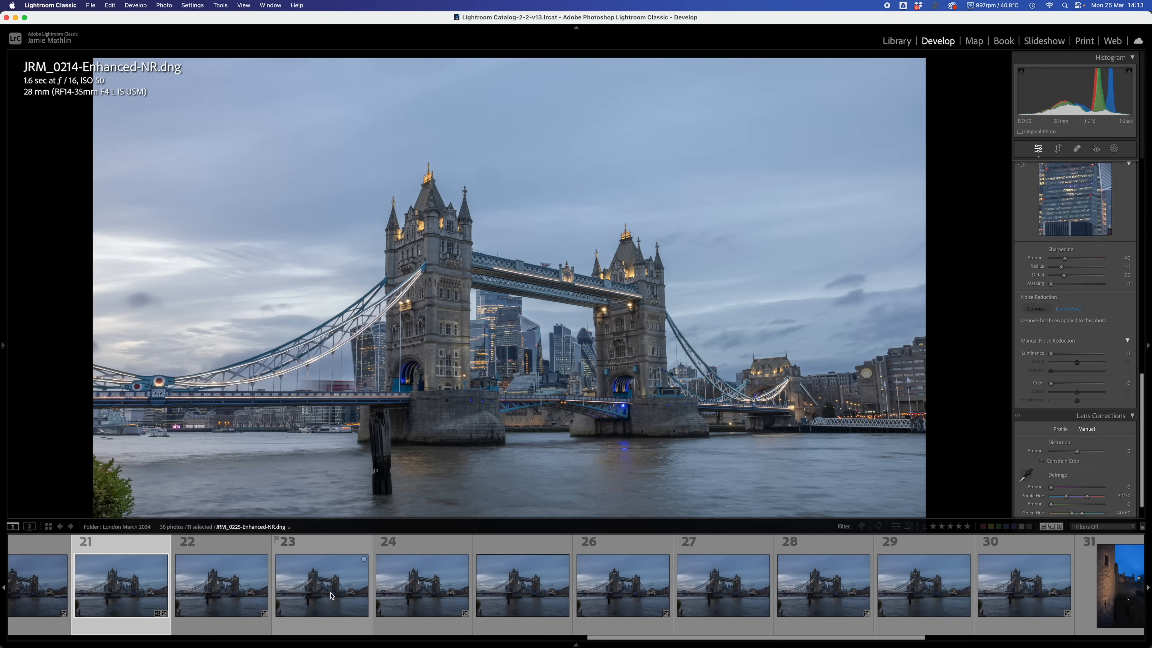
left_click(358, 587, "super")
left_click(540, 589, "super")
left_click(741, 586, "super")
left_click(922, 595, "super")
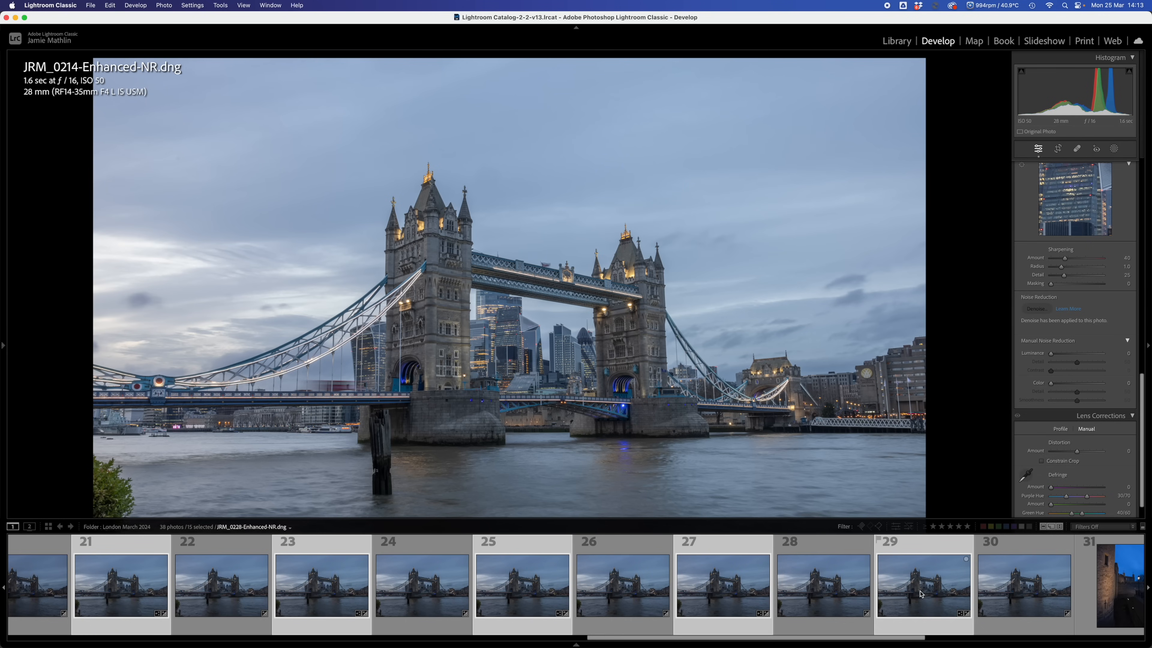
Open the 15 selected enhanced frames as layers of one document in Photoshop 2024.
right_click(920, 593)
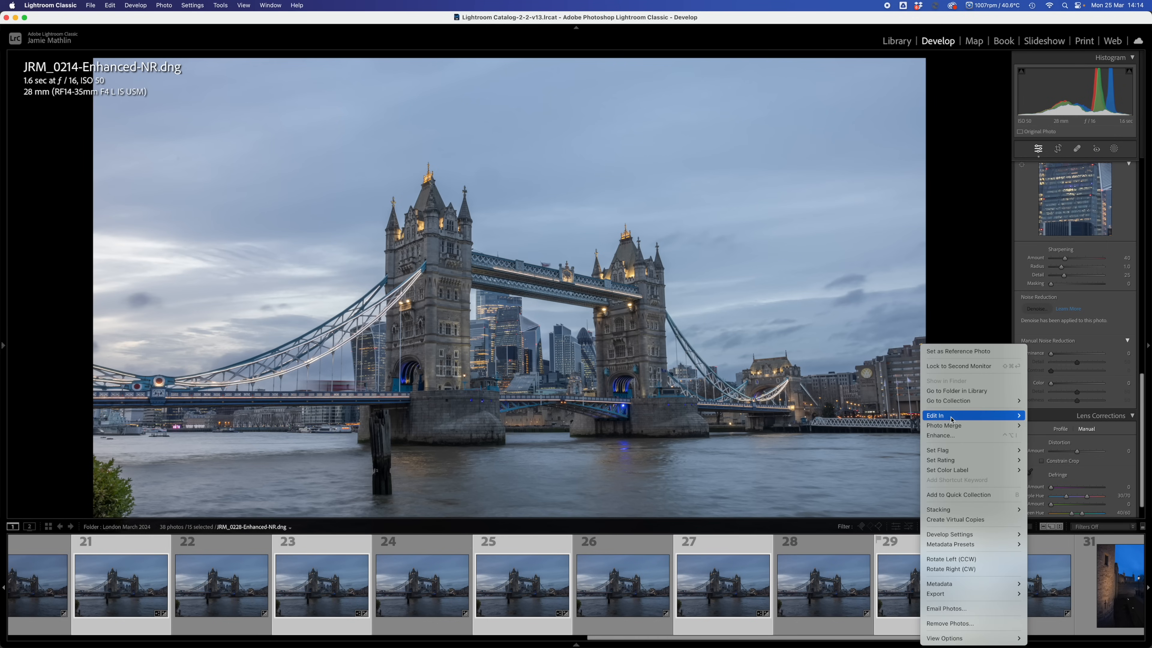
mouse_move(951, 418)
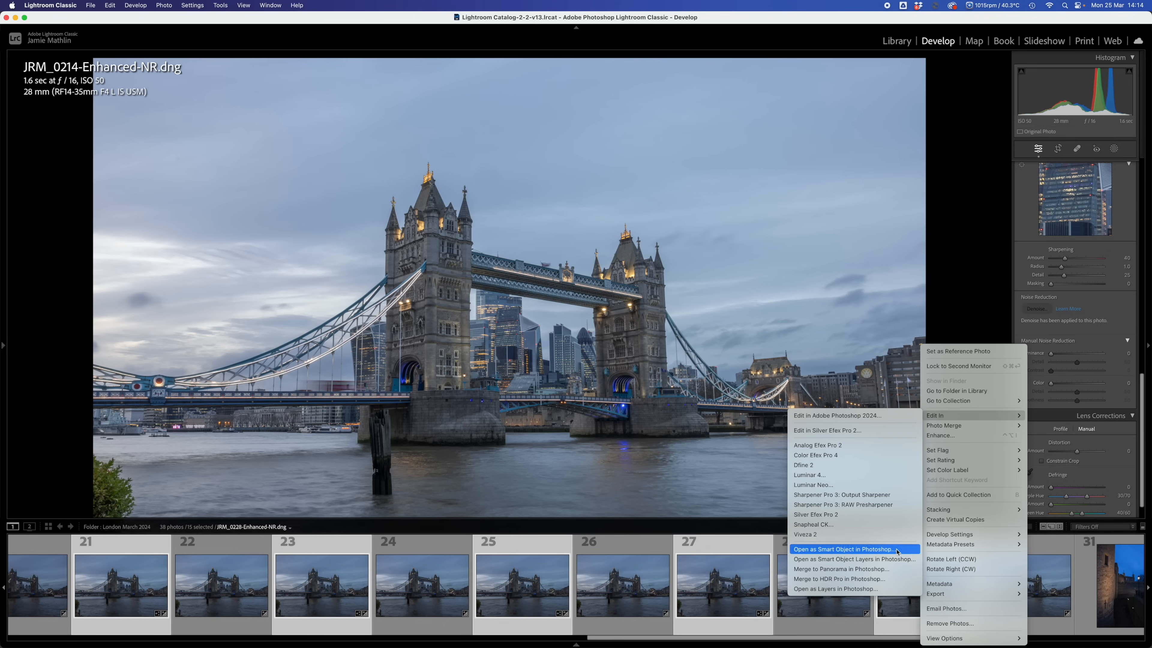
left_click(829, 589)
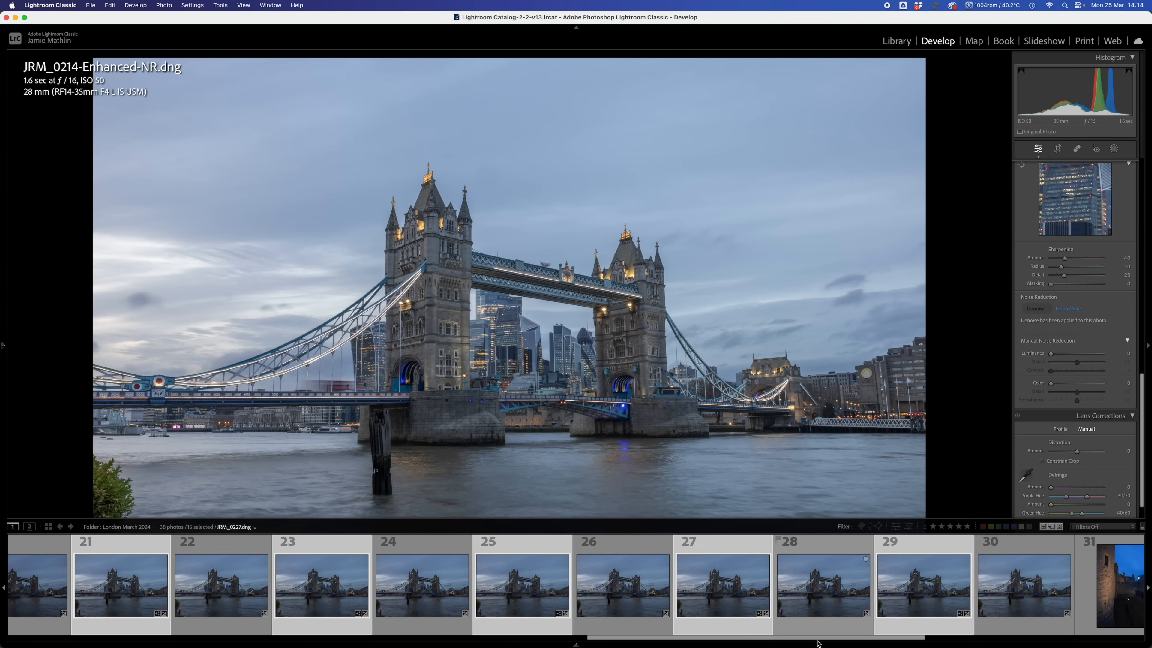
left_click(745, 628)
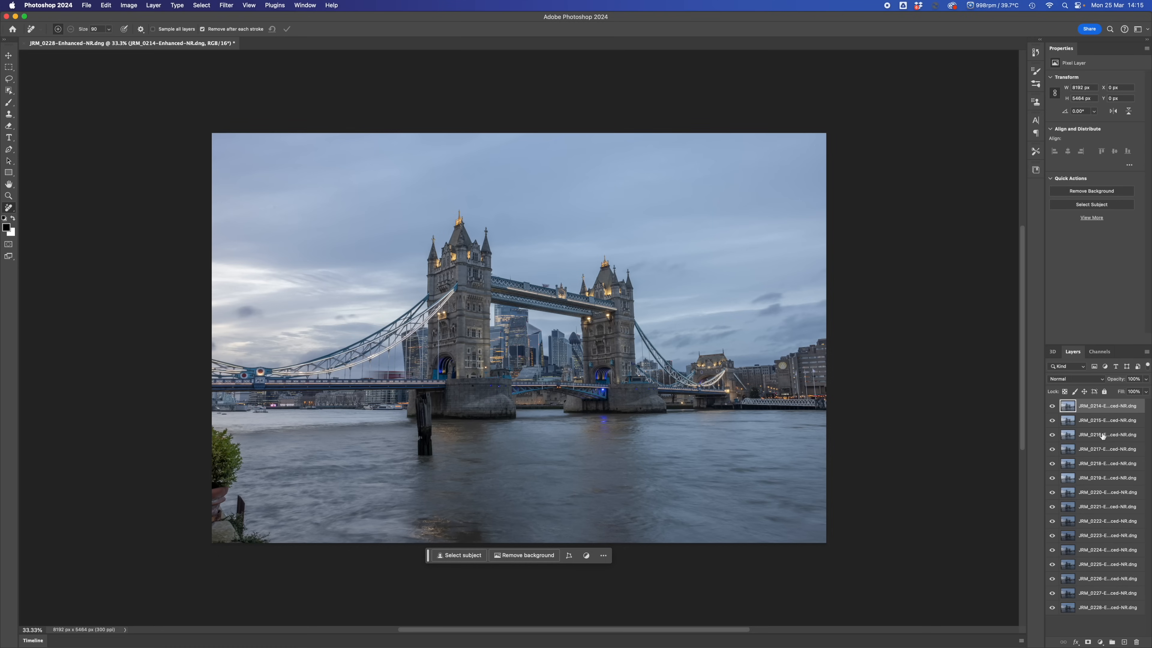
Select all 15 bridge layers, from JRM_0214 to JRM_0228, and auto-align them with the Auto projection.
left_click(1102, 608, "shift")
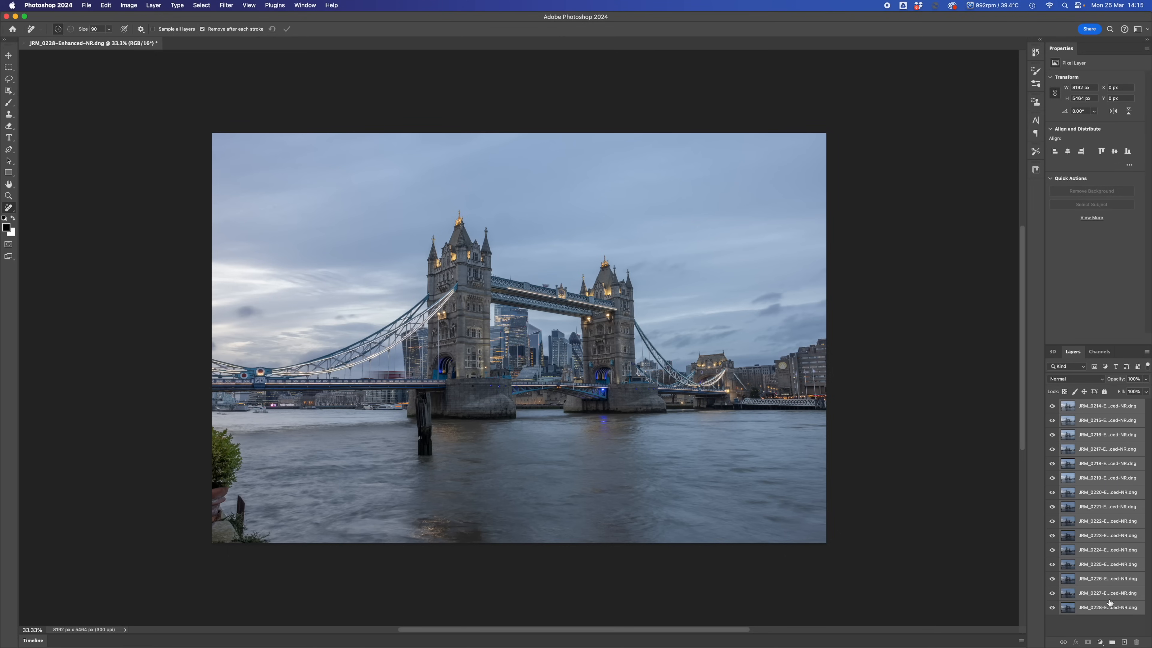
right_click(1104, 513)
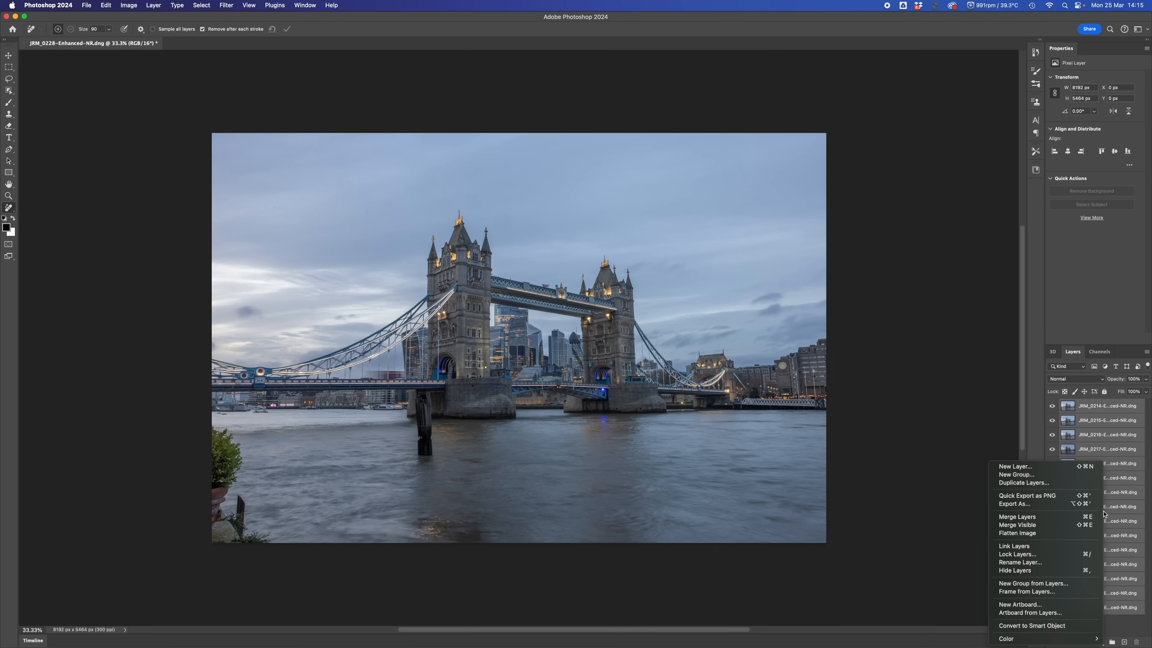
left_click(1105, 515)
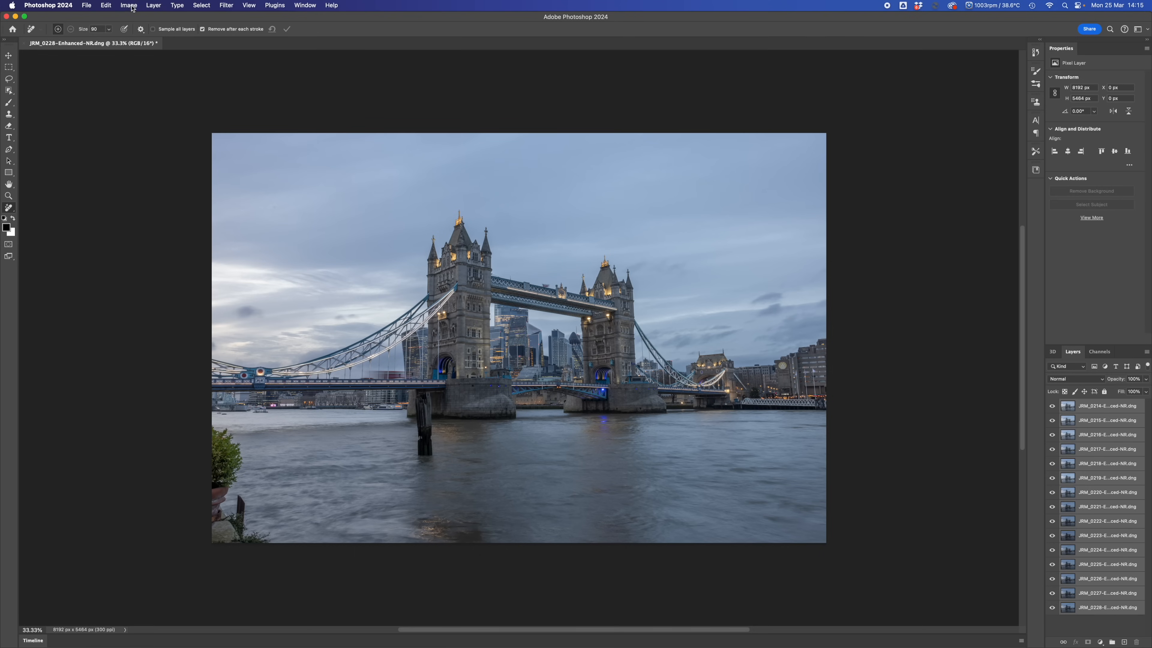
left_click(105, 5)
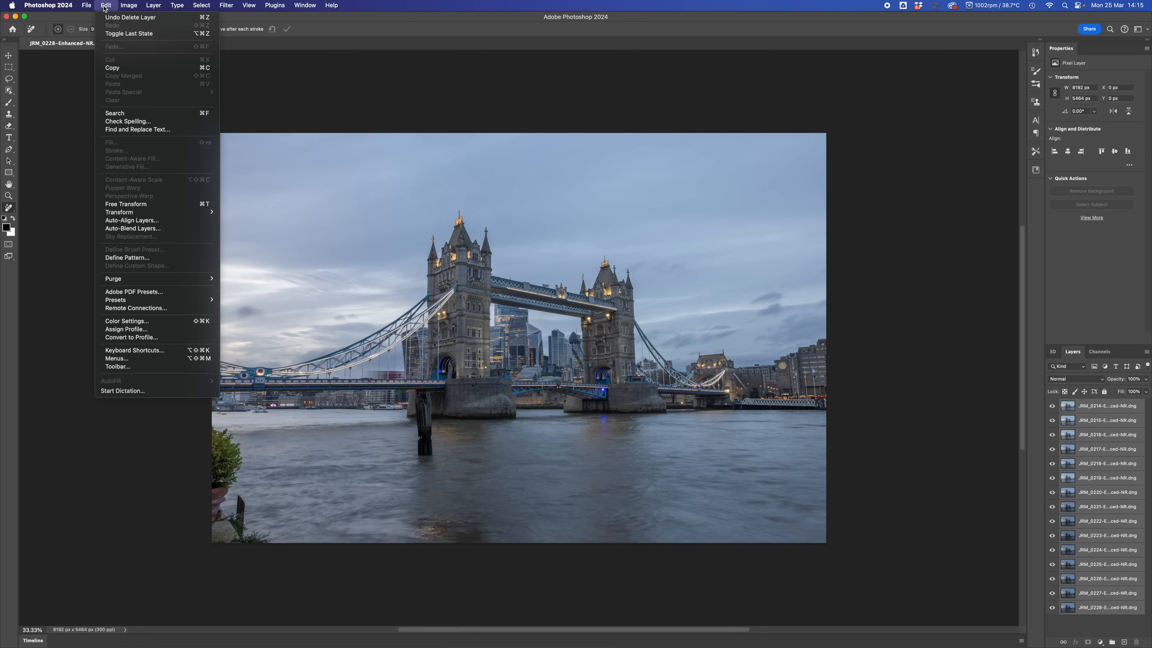
left_click(142, 222)
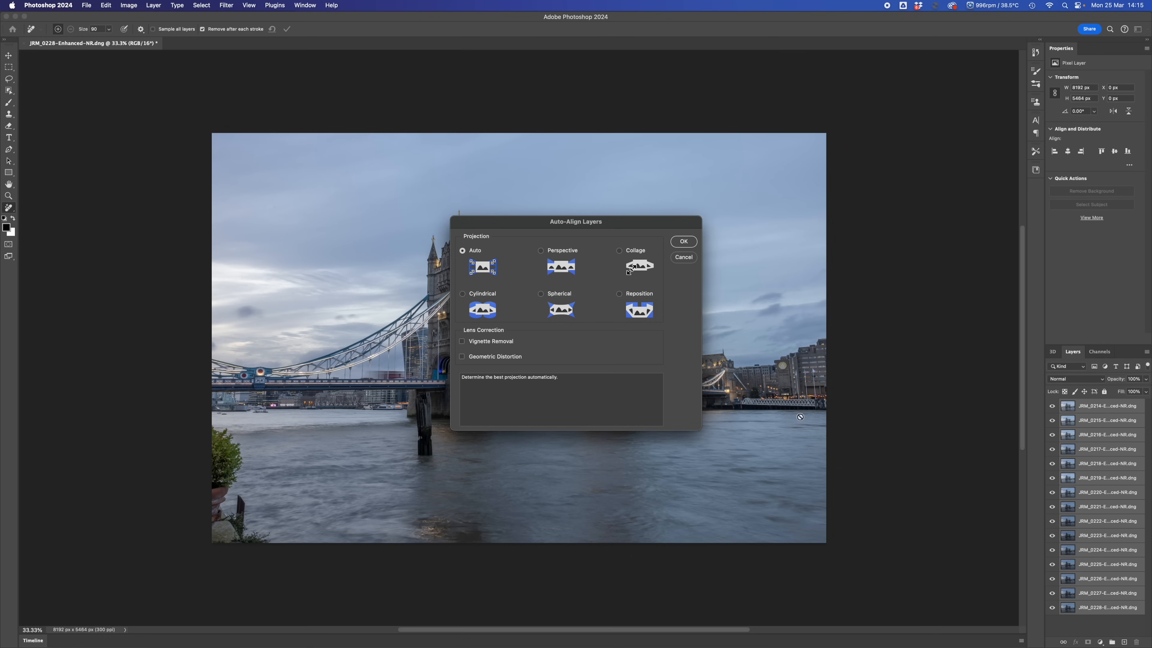
left_click(683, 244)
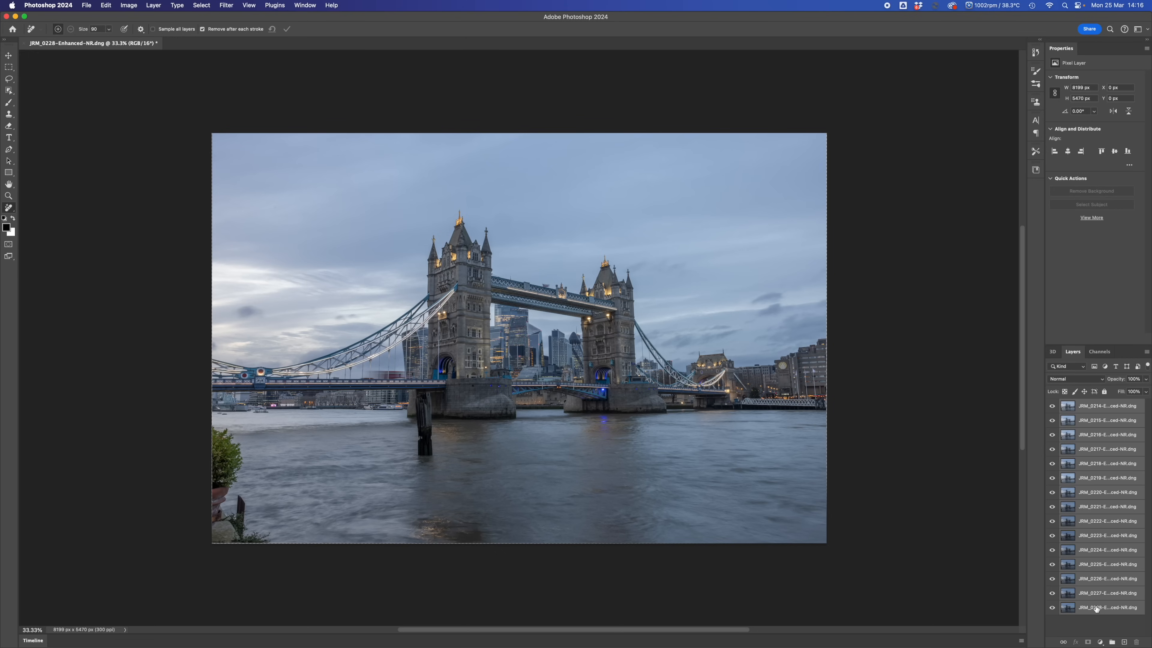
Convert the 15 aligned layers to a single smart object and set its stack mode to Mean.
right_click(1107, 522)
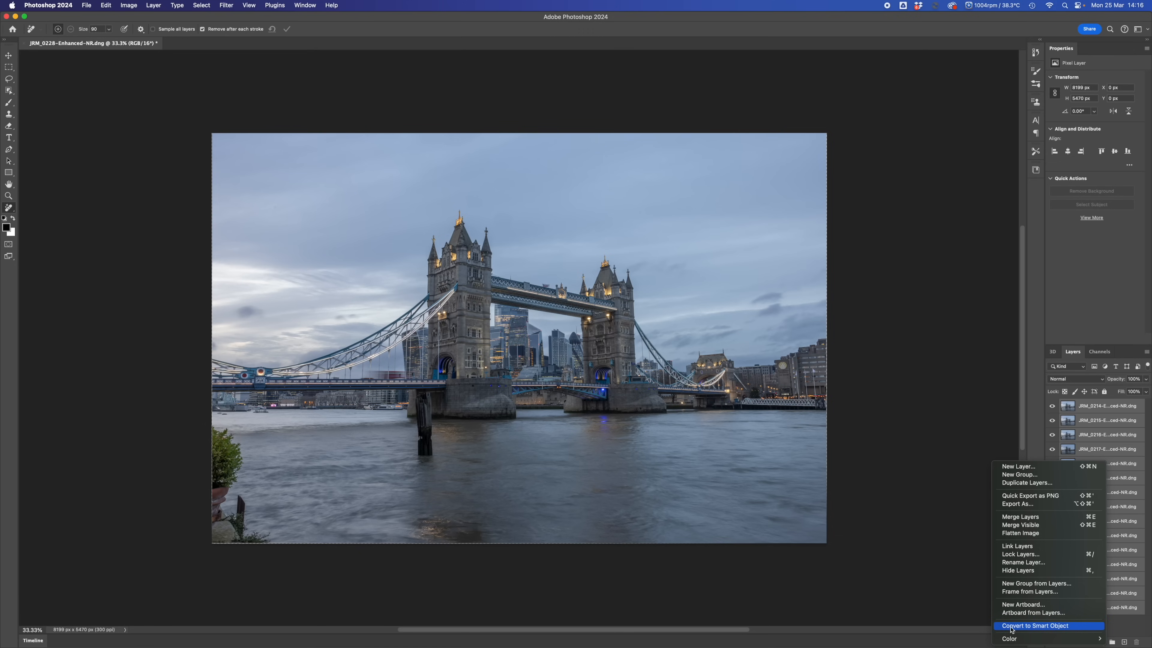
left_click(1041, 626)
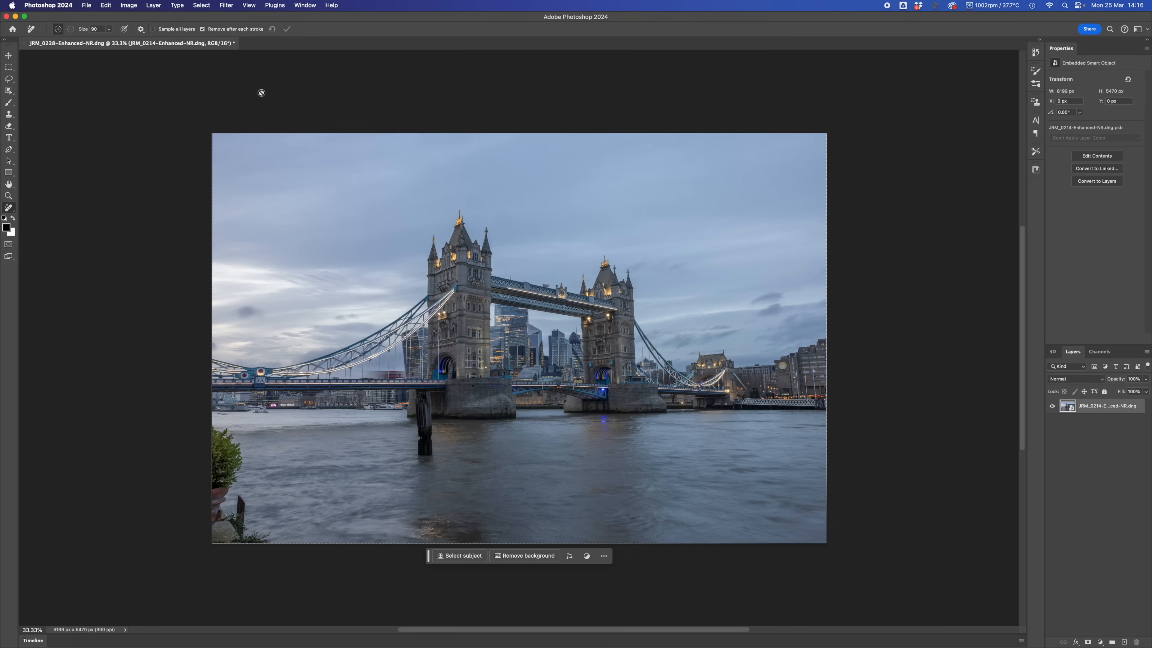
left_click(153, 6)
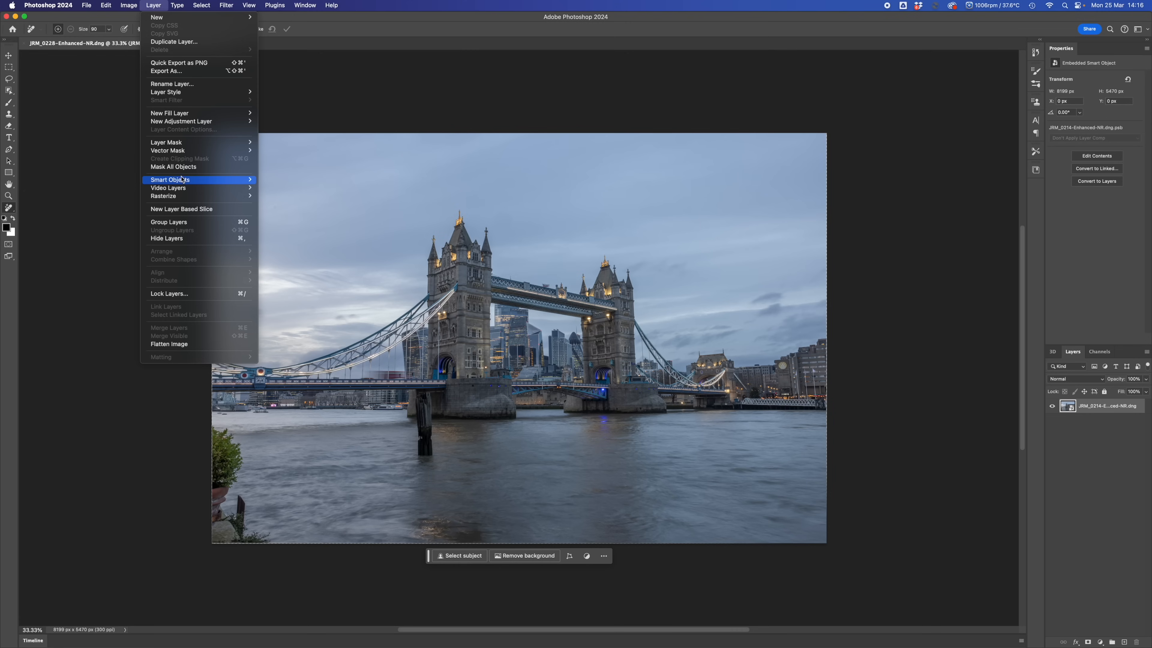
mouse_move(183, 181)
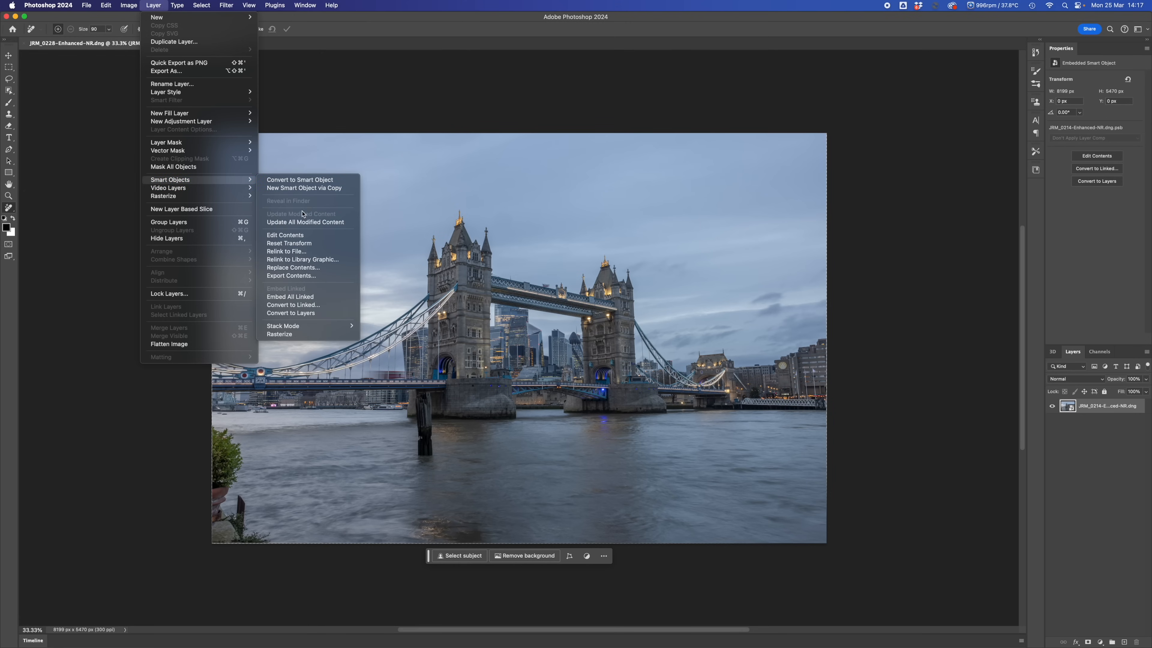
mouse_move(313, 327)
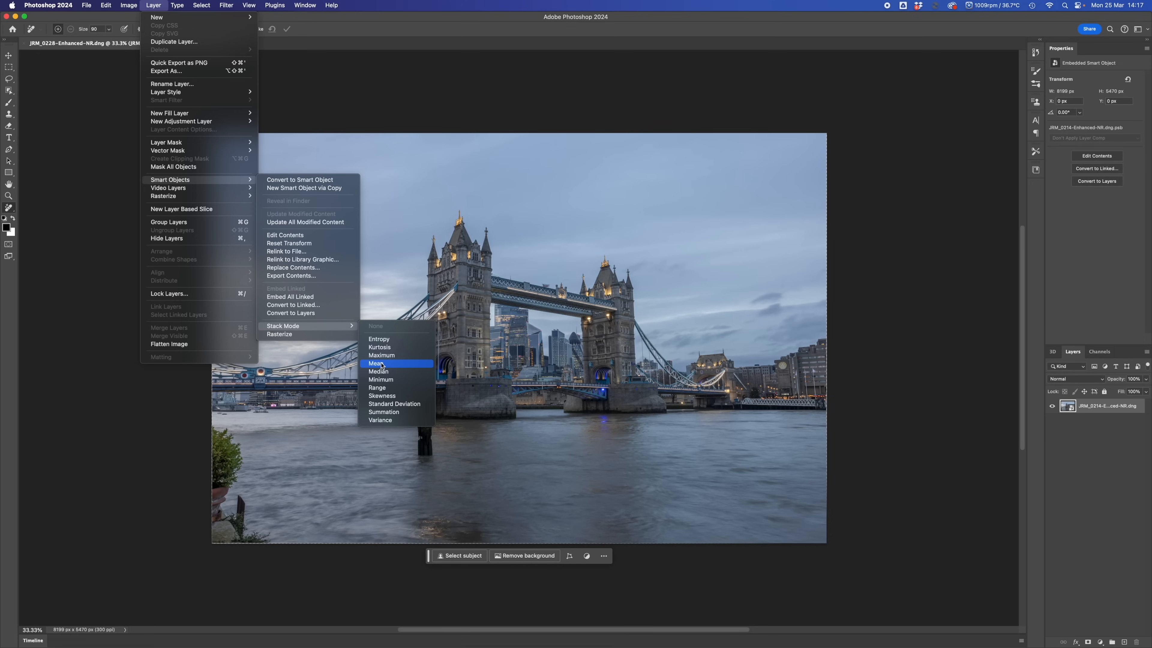
left_click(383, 366)
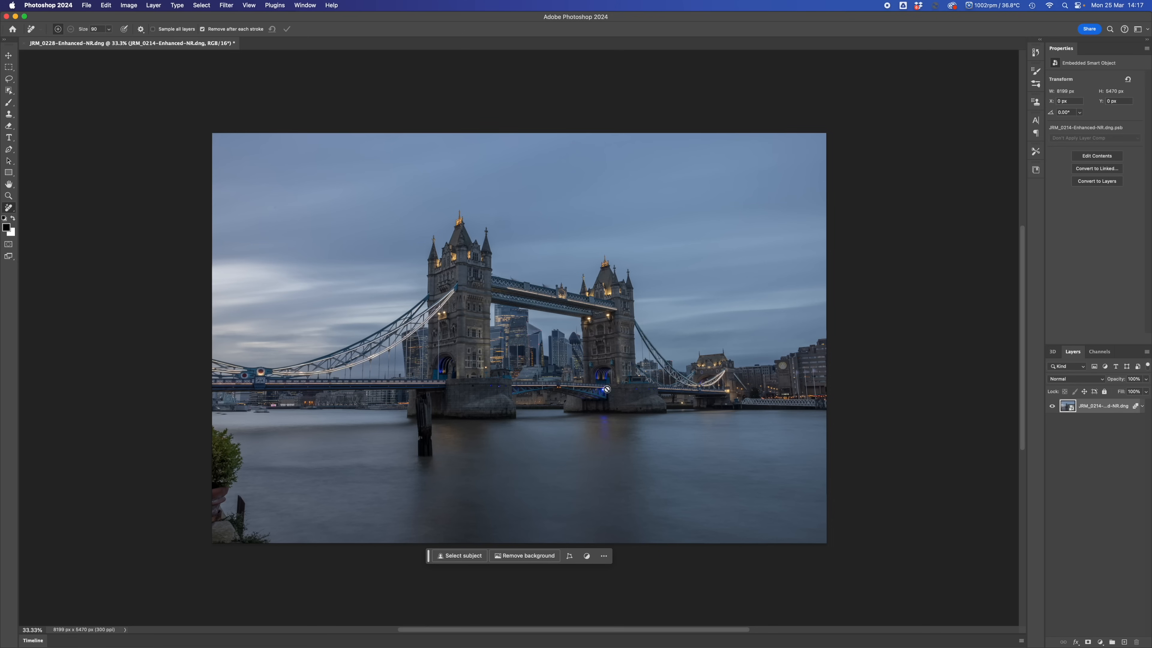
Inspect the blended image at 200% zoom, examining both stone piers, the smoothed water and the far riverbank under the bridge deck.
left_click(10, 196)
left_click(475, 377)
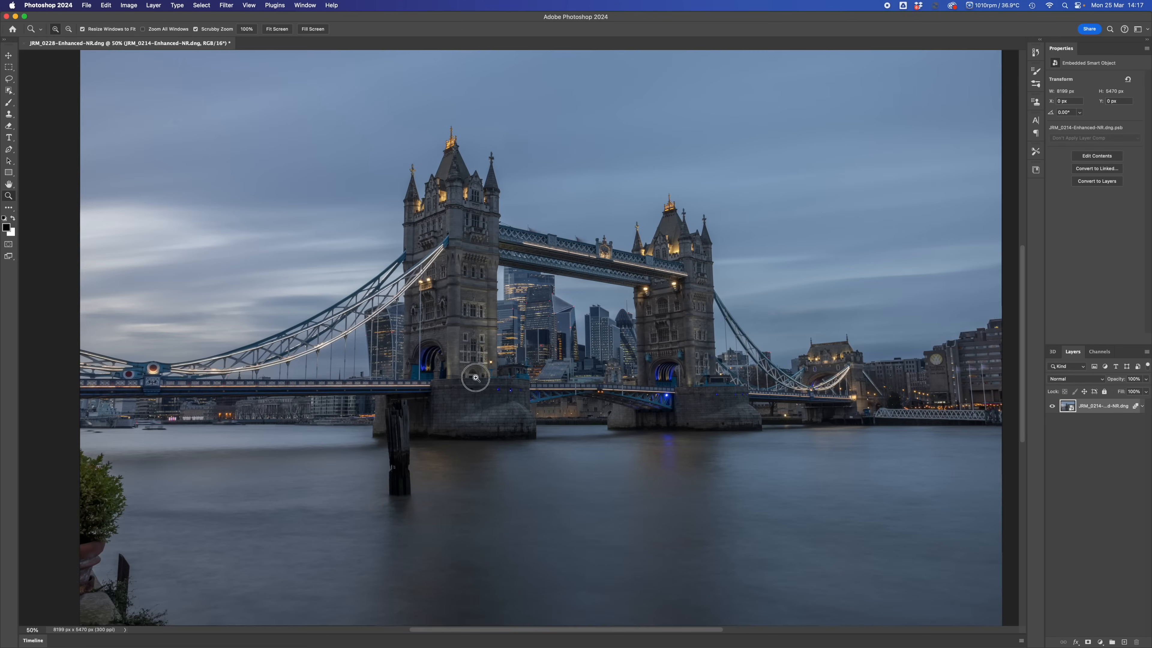
left_click(475, 377)
left_click(475, 378)
left_click(475, 377)
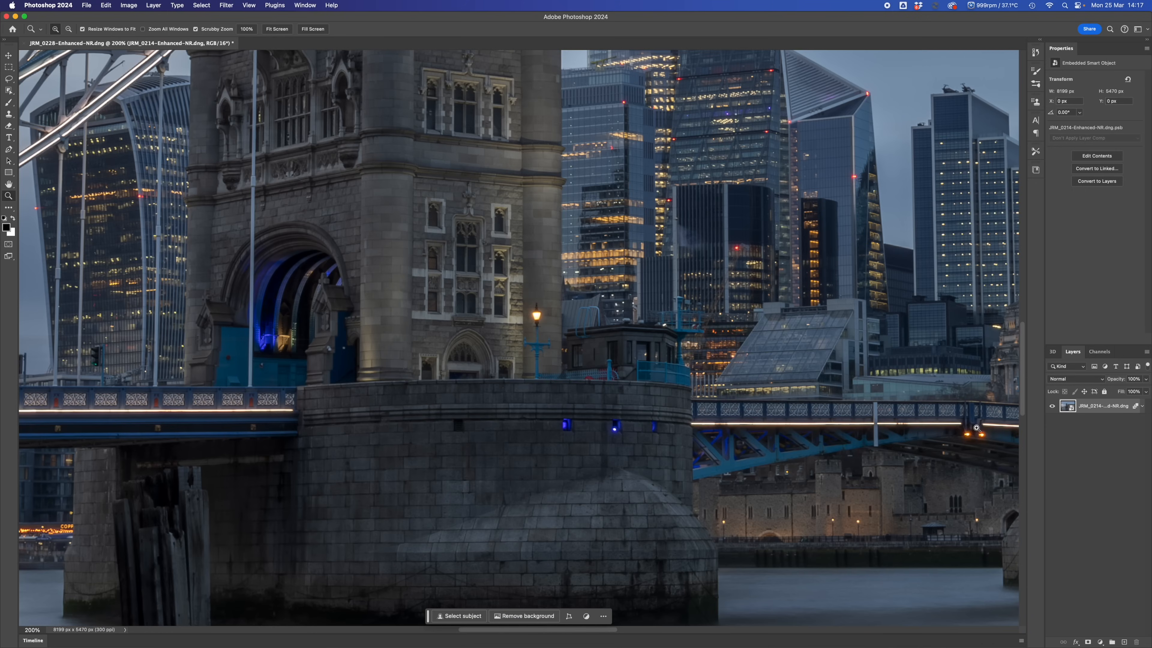
left_click_drag(965, 422, 158, 363)
left_click_drag(519, 386, 681, 268)
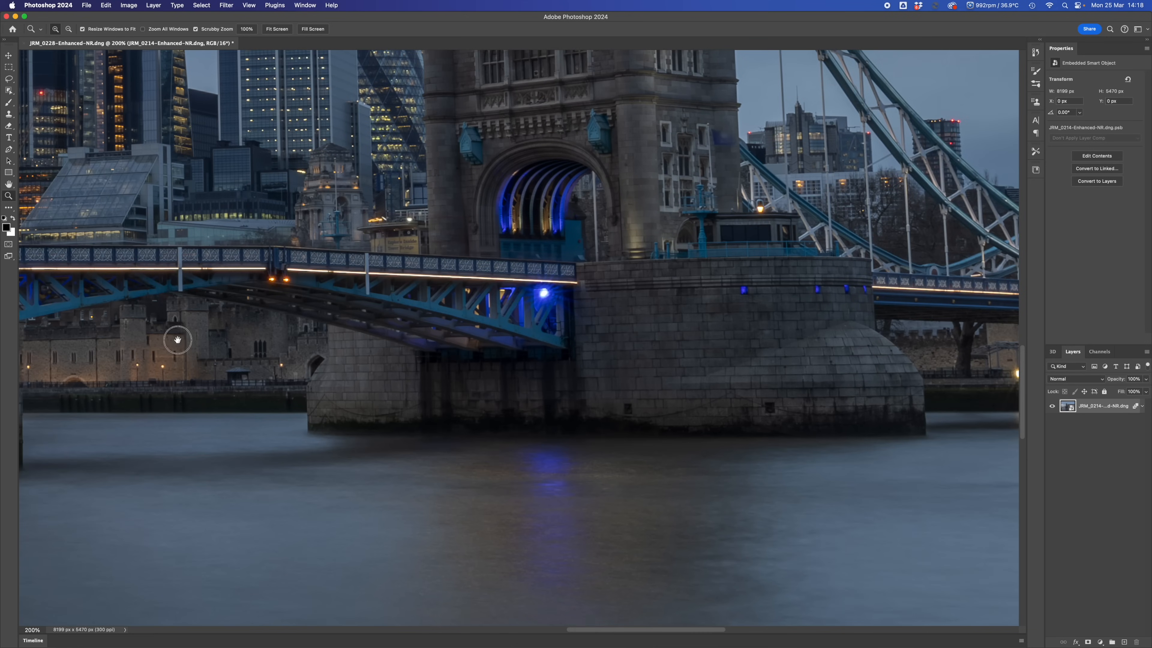
left_click_drag(177, 339, 552, 338)
left_click_drag(129, 336, 819, 391)
left_click_drag(334, 413, 541, 329)
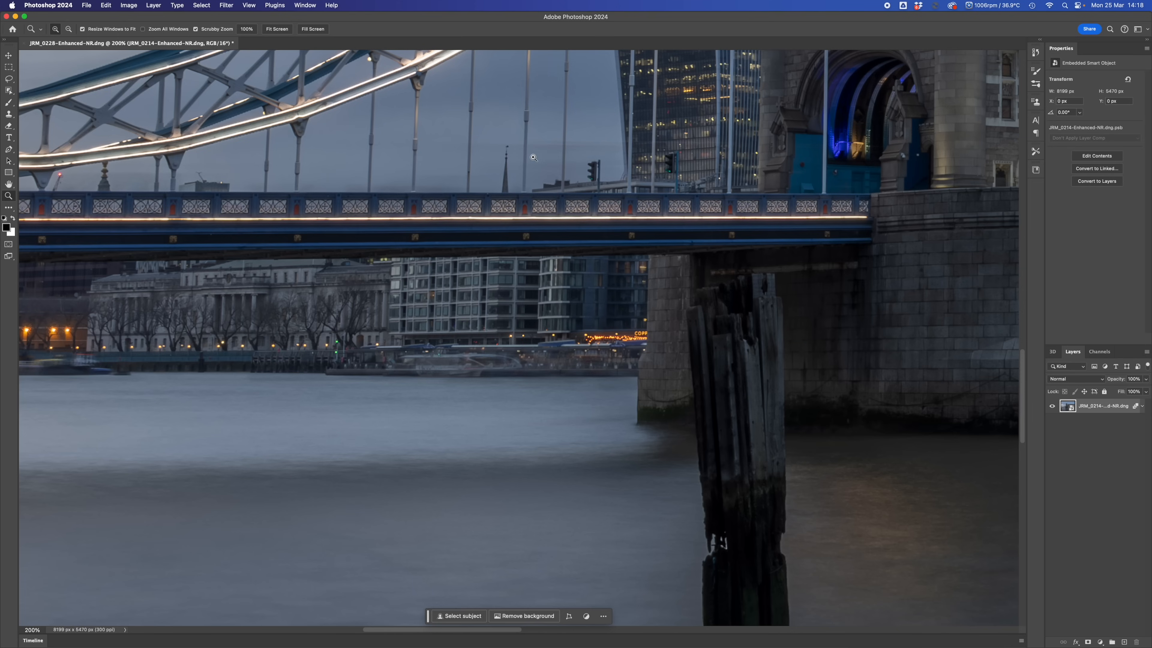
left_click_drag(367, 450, 506, 465)
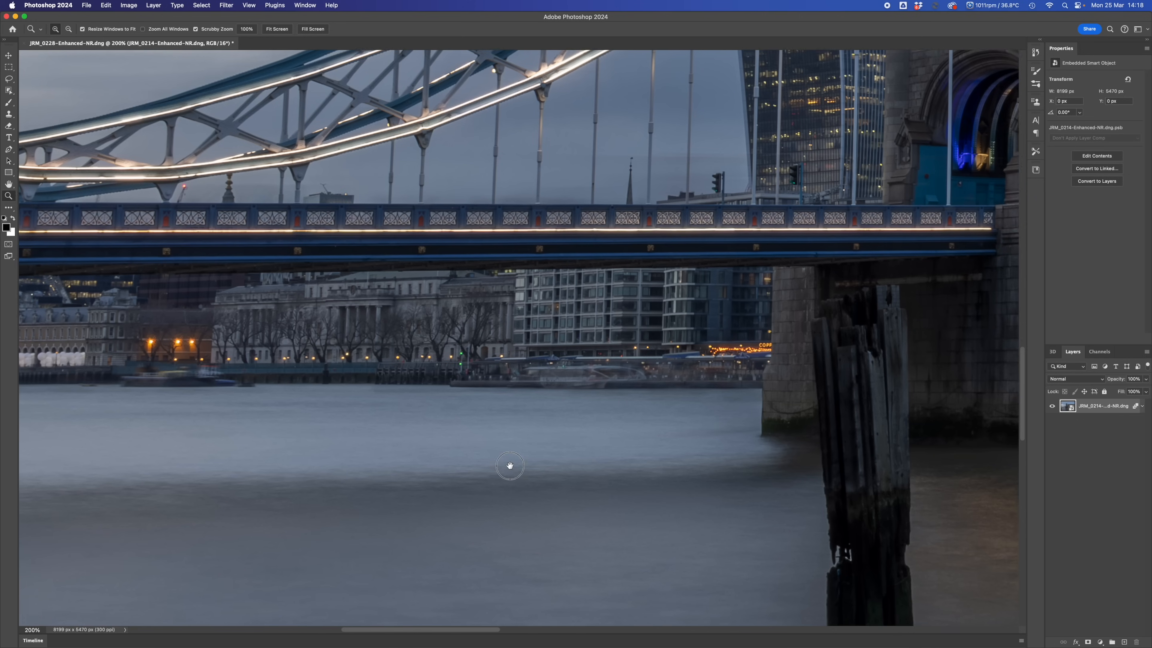
Rasterize the stacked smart object and use the Remove tool to erase the ghosted boat by the far bank, near the wooden post.
key("j")
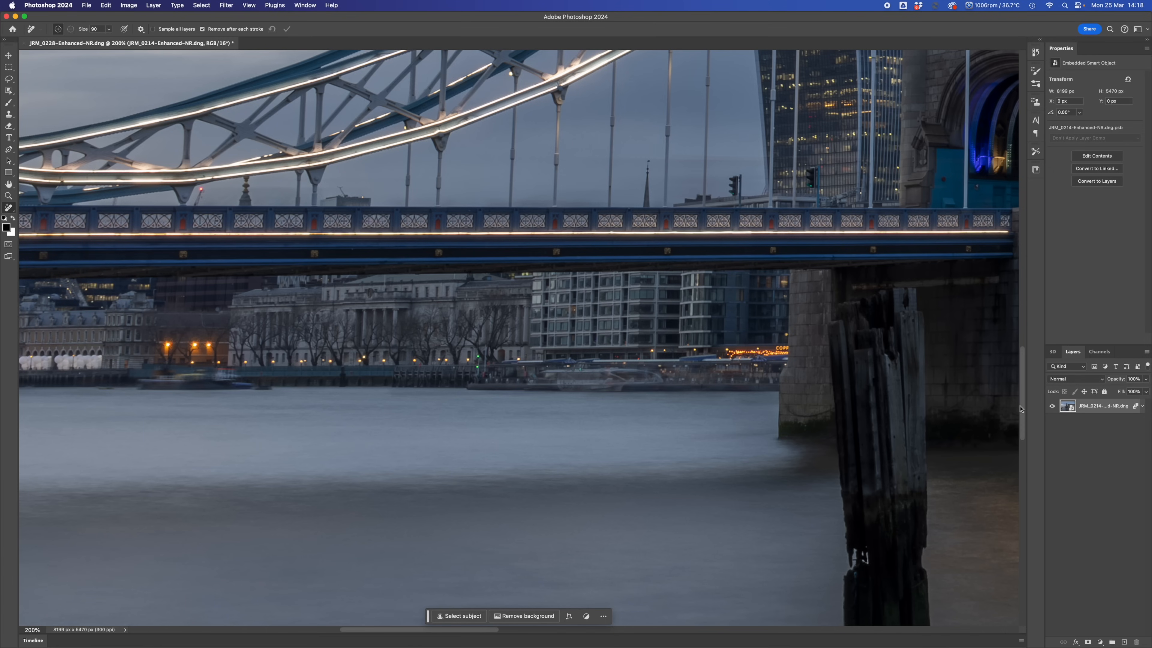
right_click(1103, 410)
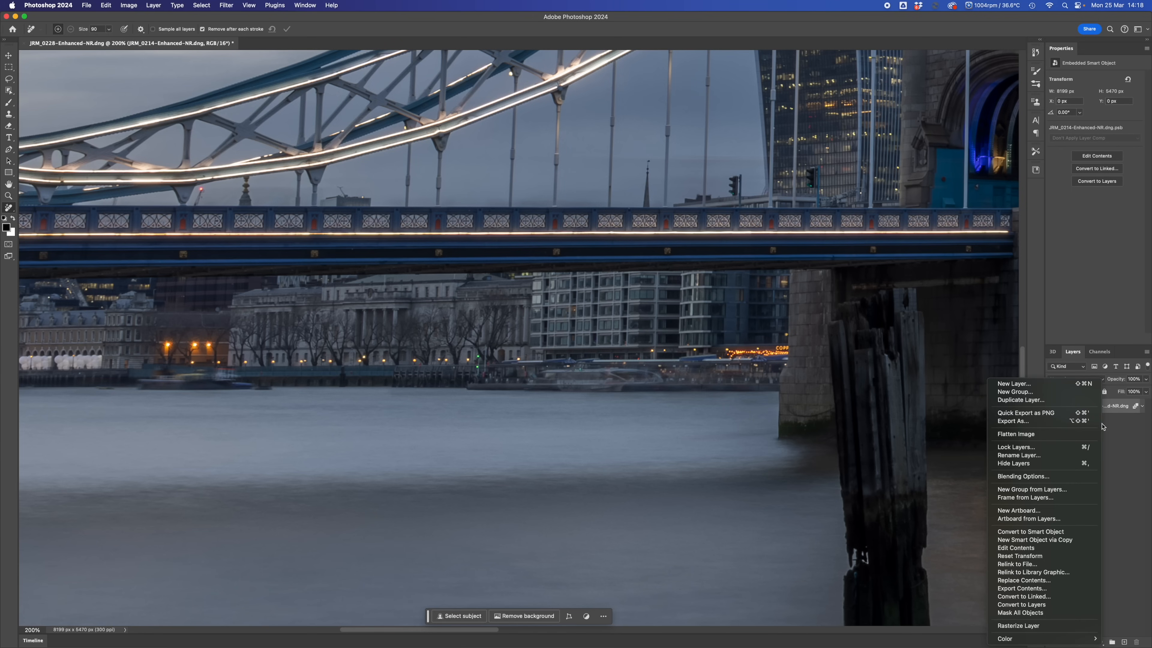
left_click(1018, 626)
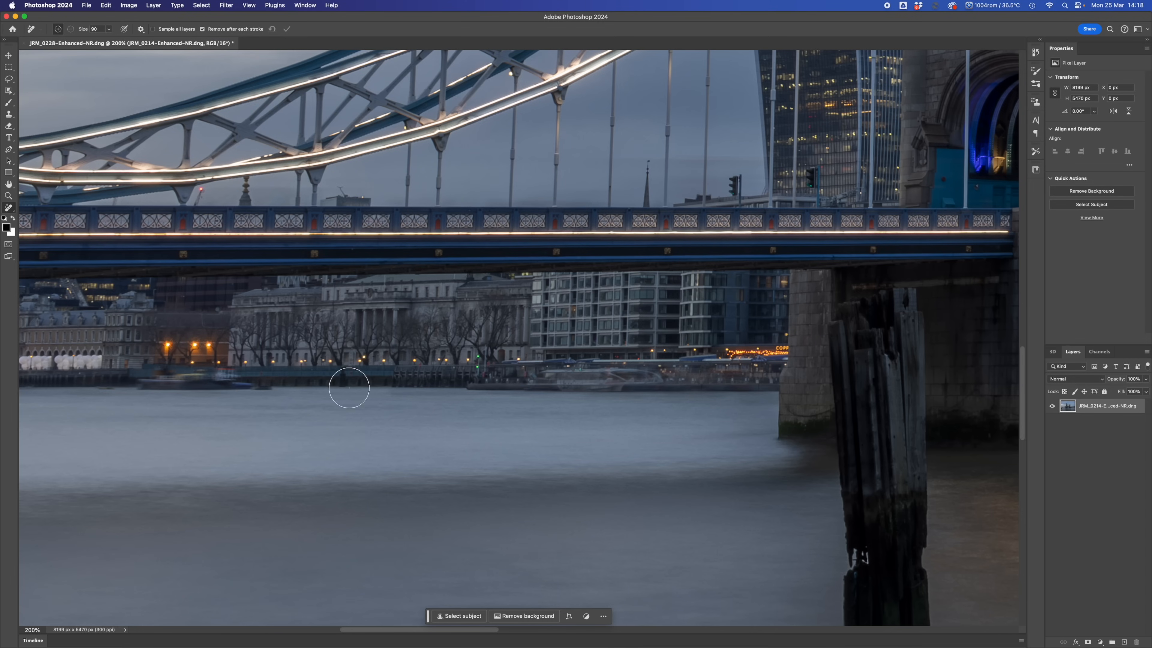
left_click_drag(649, 385, 548, 386)
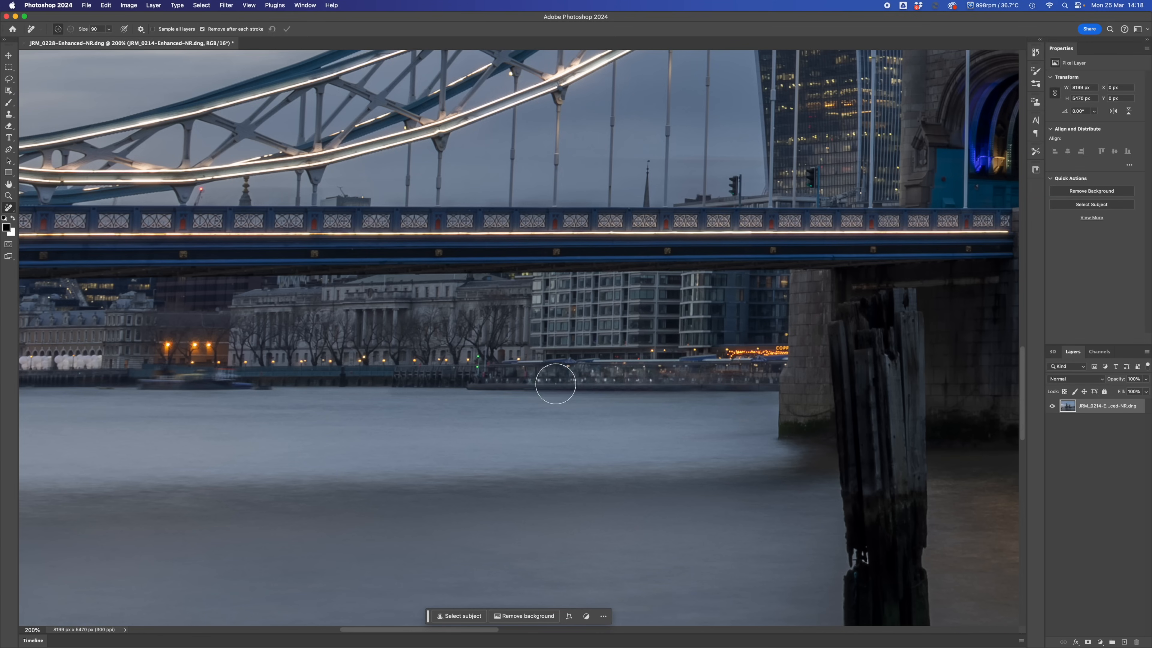
Erase the ghosted boat in front of the far riverbank, below the bridge deck, with the Remove tool.
left_click_drag(141, 385, 261, 395)
left_click_drag(155, 435, 554, 410)
mouse_move(310, 381)
left_mouse_down()
mouse_move(395, 395)
mouse_move(317, 399)
left_mouse_up()
Use a smaller Remove brush to clean up the sky just above the bridge deck, beside the curved skyscraper.
scroll(408, 411, "left", 10)
left_click_drag(604, 457, 477, 187)
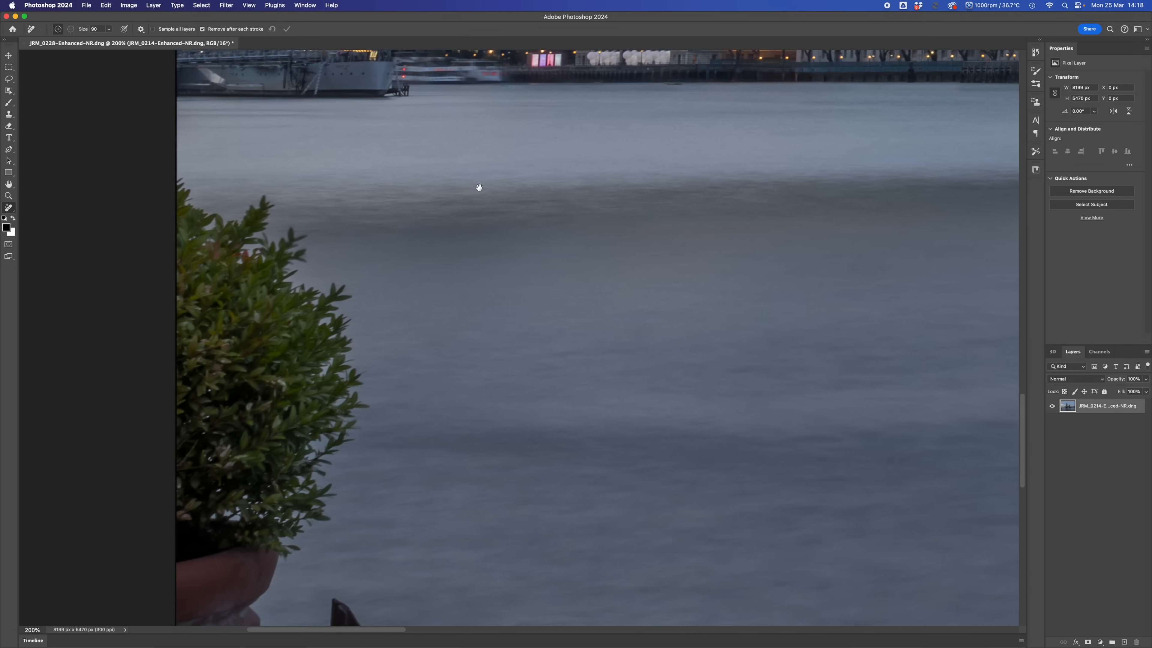
left_click_drag(525, 247, 295, 430)
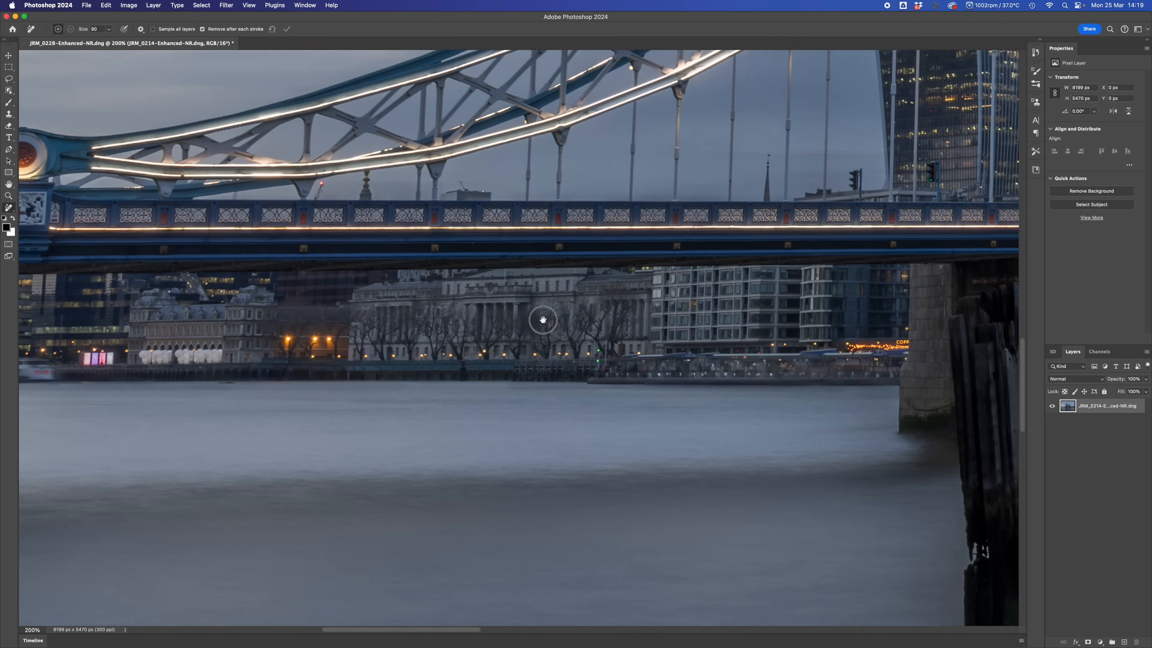
left_click_drag(543, 320, 323, 428)
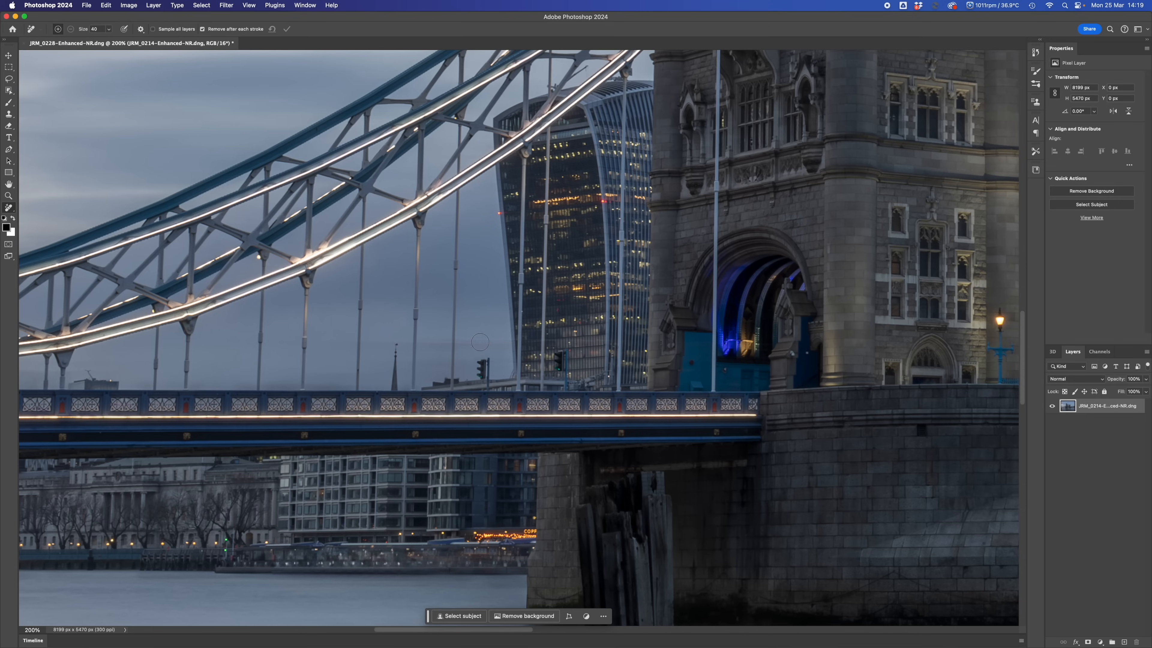
mouse_move(506, 345)
left_mouse_down()
mouse_move(373, 342)
mouse_move(511, 352)
left_mouse_up()
mouse_move(364, 382)
left_mouse_down()
mouse_move(237, 379)
mouse_move(377, 380)
left_mouse_up()
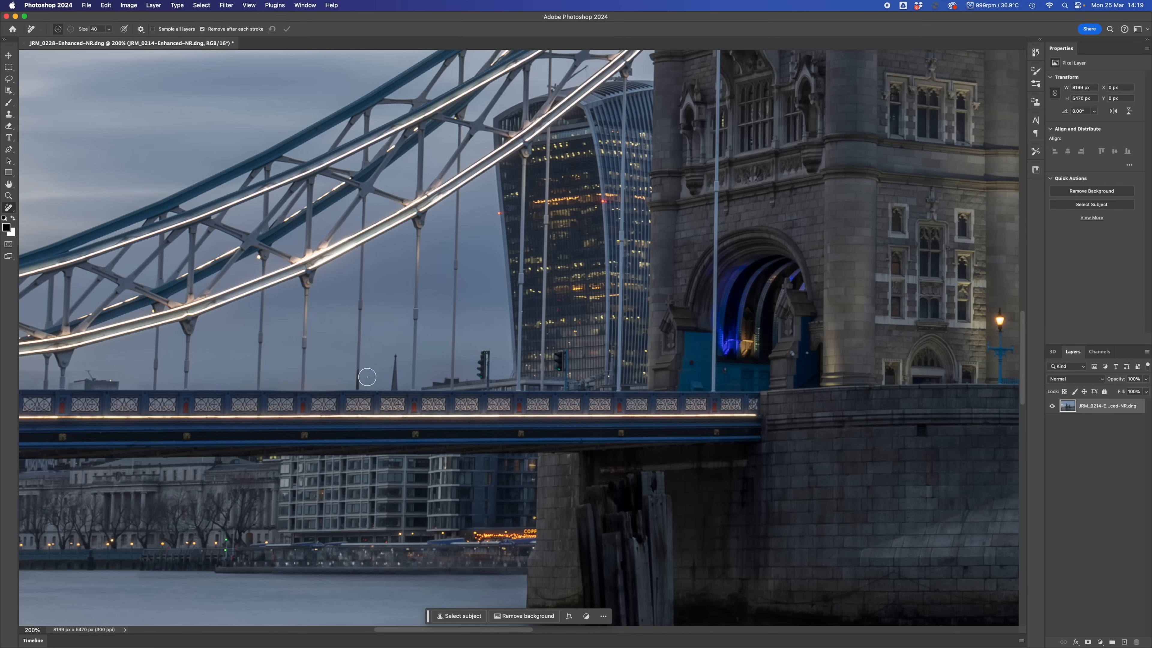
left_click_drag(426, 362, 471, 364)
Retouch the area around the golden spire below the suspension chain, undoing the first stroke and painting it again.
left_click_drag(378, 390, 783, 356)
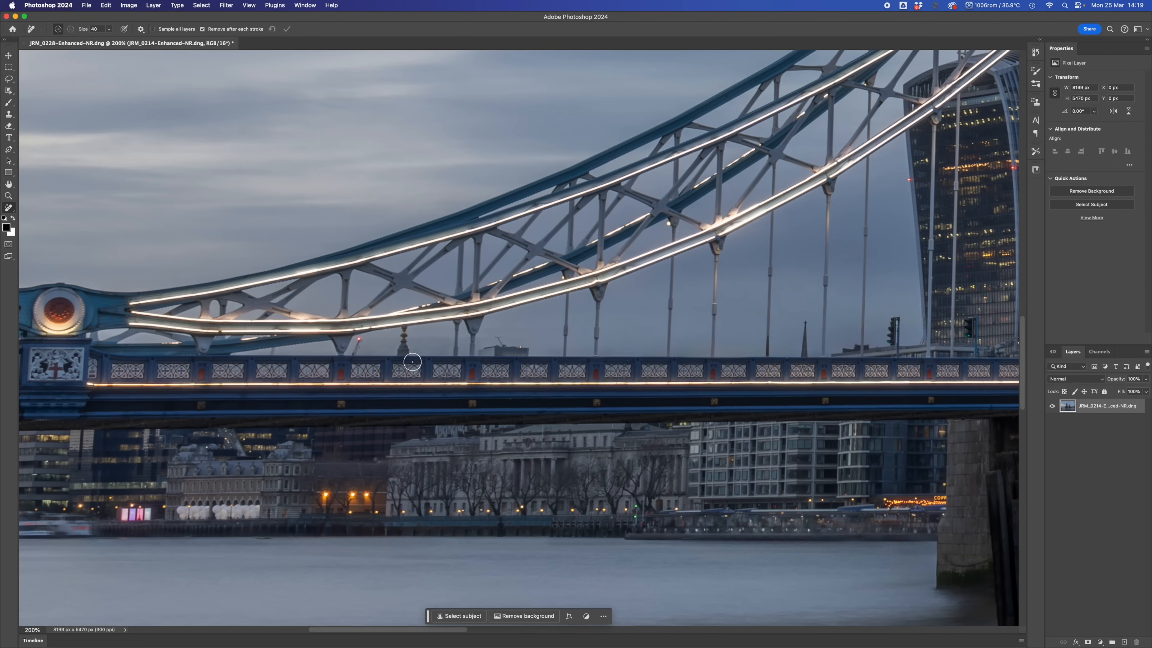
mouse_move(415, 341)
left_mouse_down()
mouse_move(475, 343)
mouse_move(413, 348)
left_mouse_up()
key("super+z")
mouse_move(416, 341)
left_mouse_down()
mouse_move(444, 341)
mouse_move(451, 355)
mouse_move(413, 349)
left_mouse_up()
left_click(431, 350)
Erase the ghosted boat beside the bow of the moored warship with the Remove tool.
left_click_drag(517, 372, 722, 239)
left_click_drag(405, 409, 651, 354)
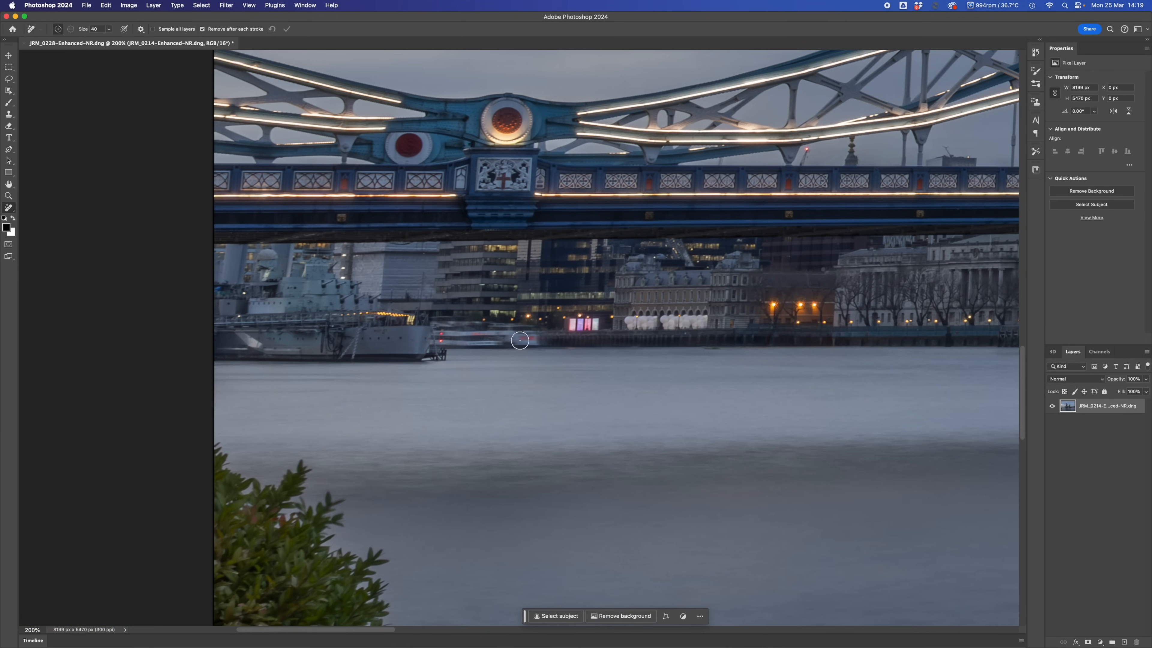
left_click(437, 324)
mouse_move(437, 323)
left_mouse_down()
mouse_move(543, 342)
mouse_move(428, 331)
left_mouse_up()
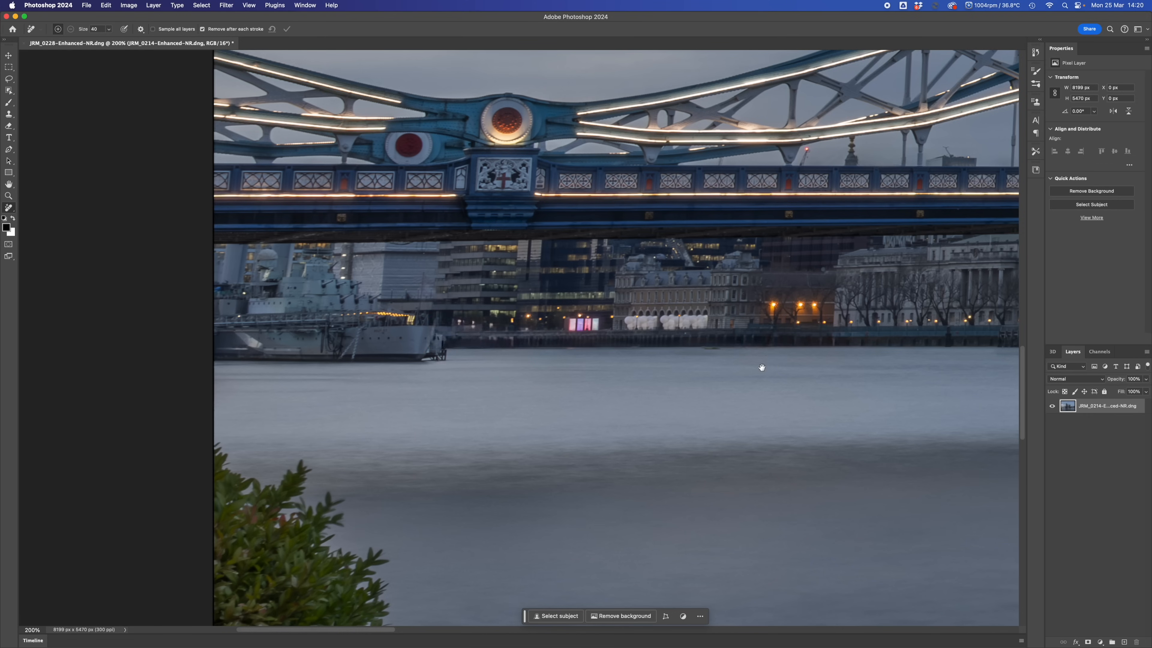
Examine the waterline for remaining ghosting, from the moored warship past both stone piers to the hotel and white footbridge.
left_click_drag(753, 368, 355, 412)
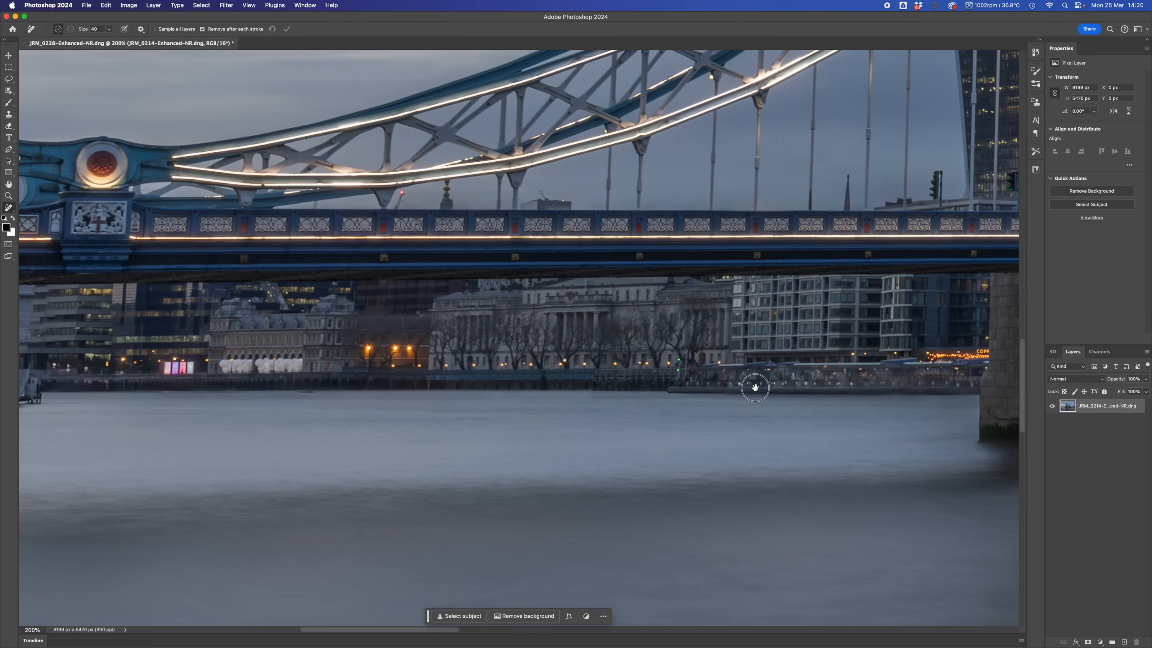
left_click_drag(754, 387, 412, 360)
left_click_drag(794, 345, 316, 350)
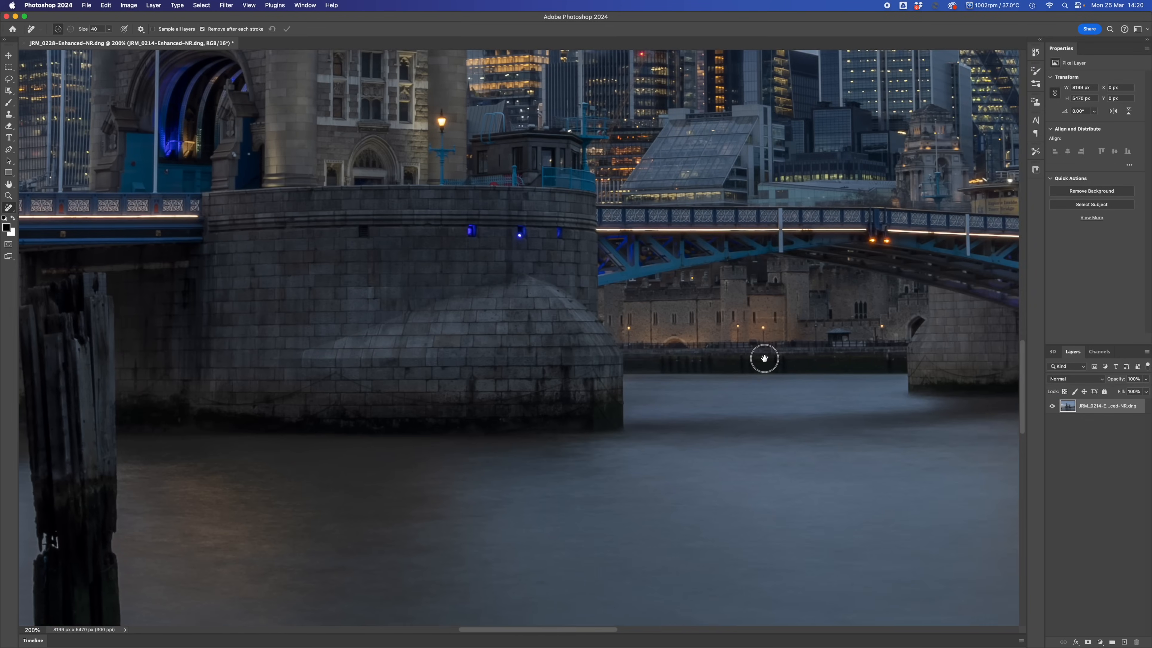
left_click_drag(764, 358, 231, 355)
left_click_drag(676, 370, 165, 374)
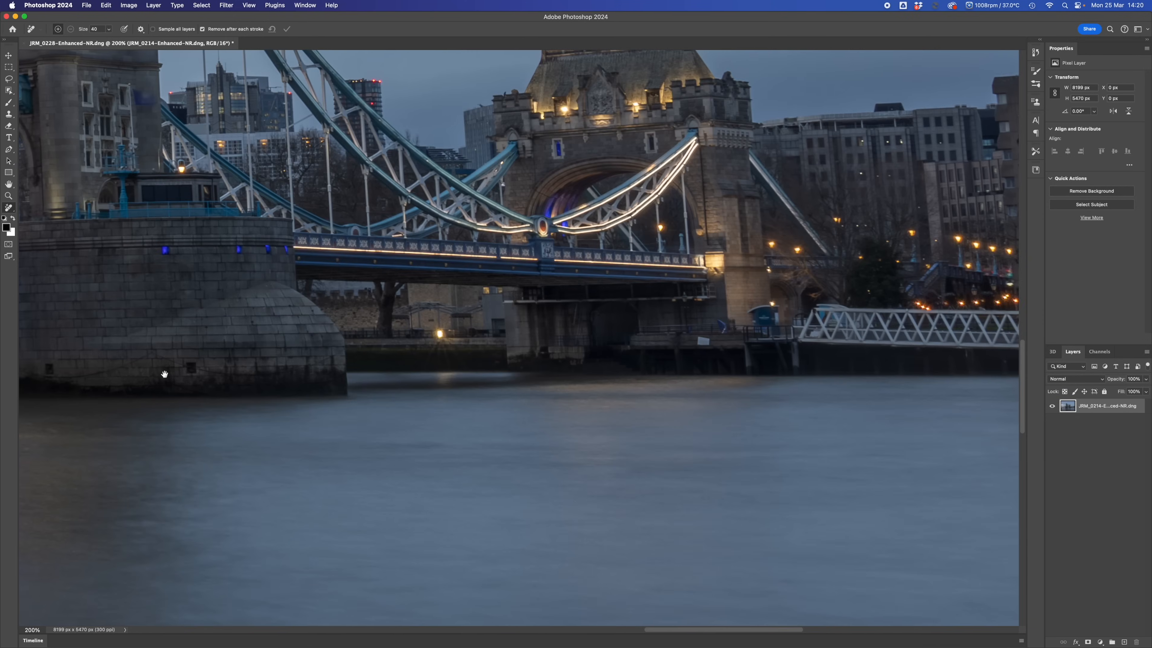
left_click_drag(684, 378, 183, 378)
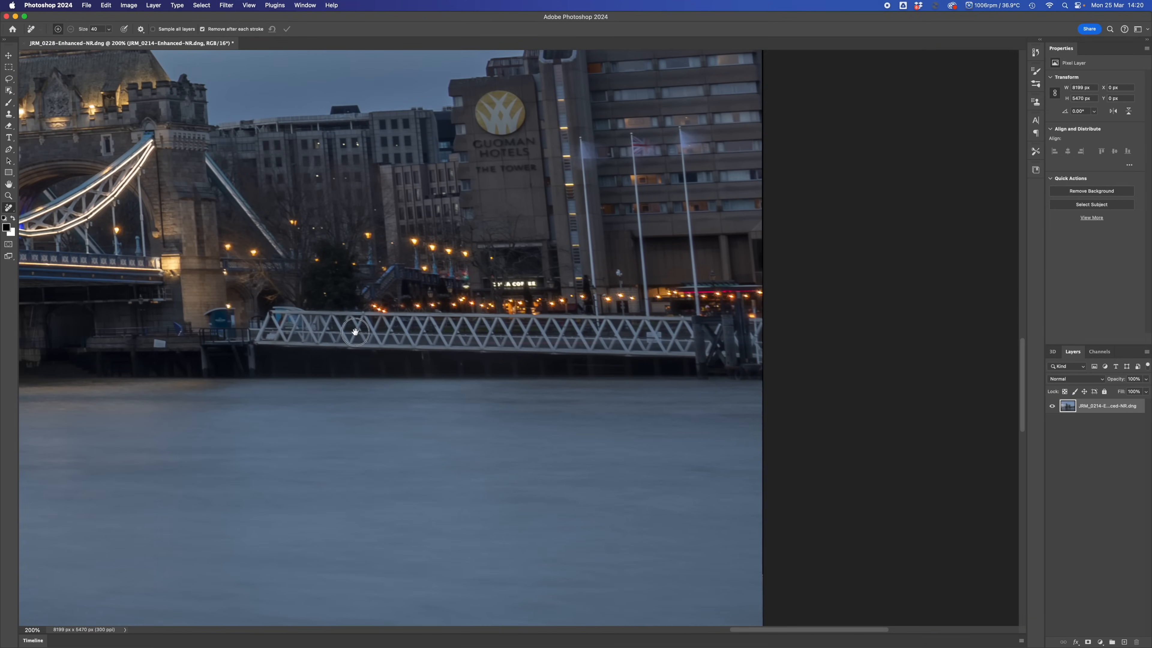
left_click_drag(355, 332, 436, 380)
Remove the two blurred flags and their poles above the upper walkway between the towers.
left_click_drag(263, 222, 522, 411)
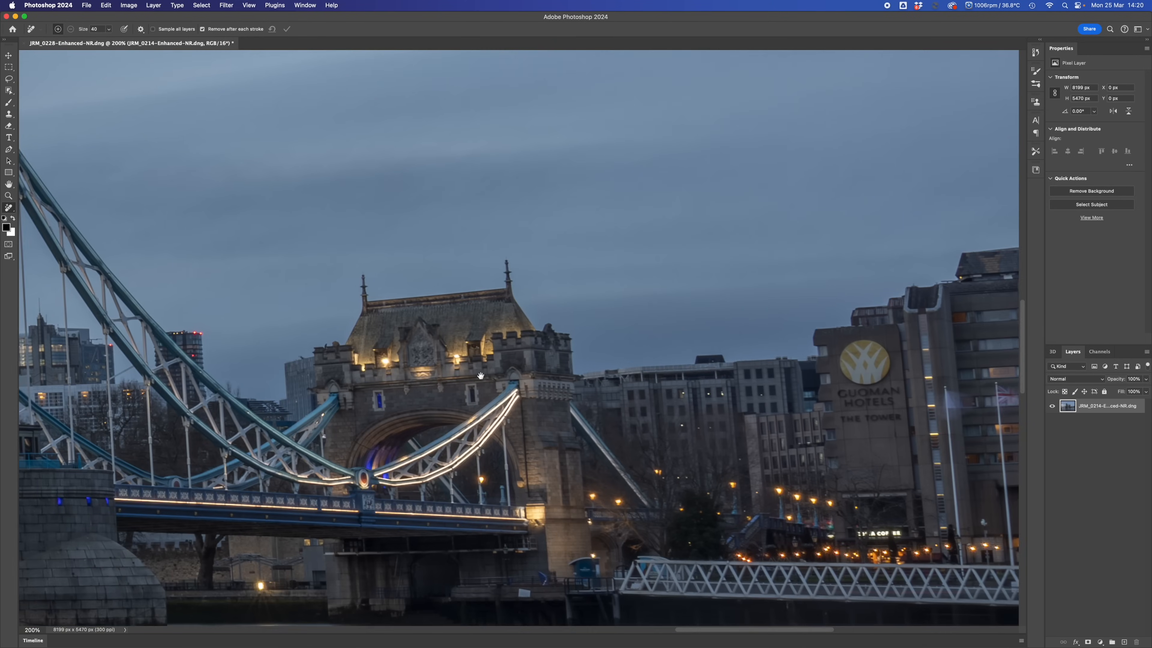
left_click_drag(203, 216, 588, 399)
left_click_drag(442, 234, 506, 395)
left_click_drag(507, 319, 916, 334)
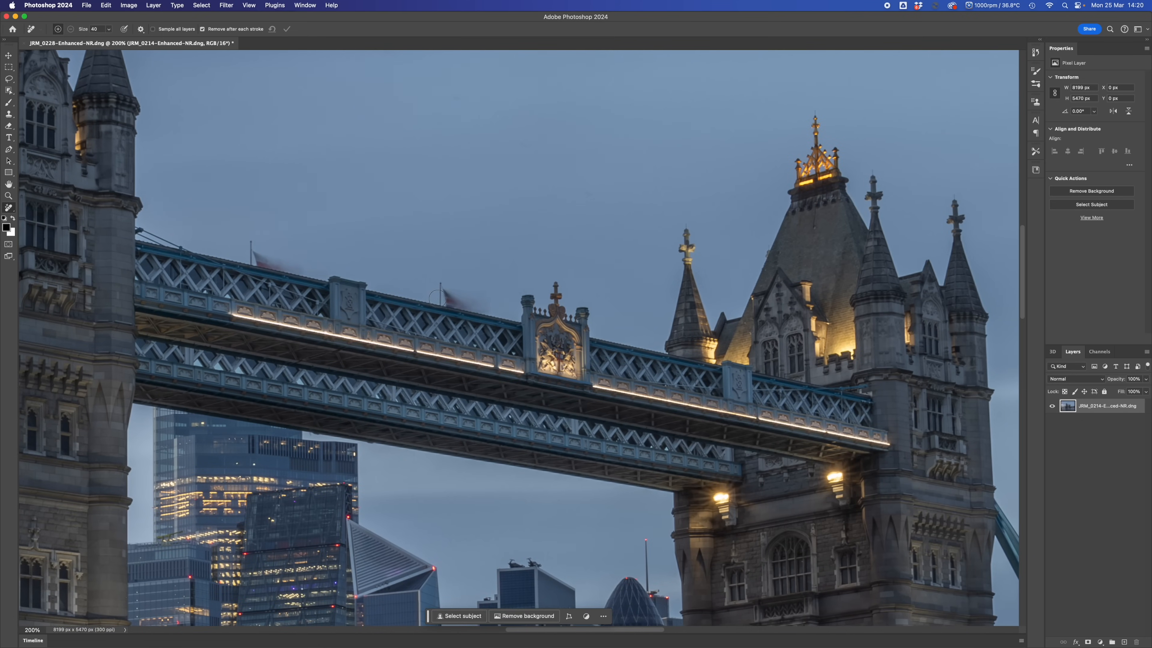
left_click_drag(439, 295, 471, 299)
mouse_move(248, 256)
left_mouse_down()
mouse_move(301, 267)
mouse_move(243, 245)
left_mouse_up()
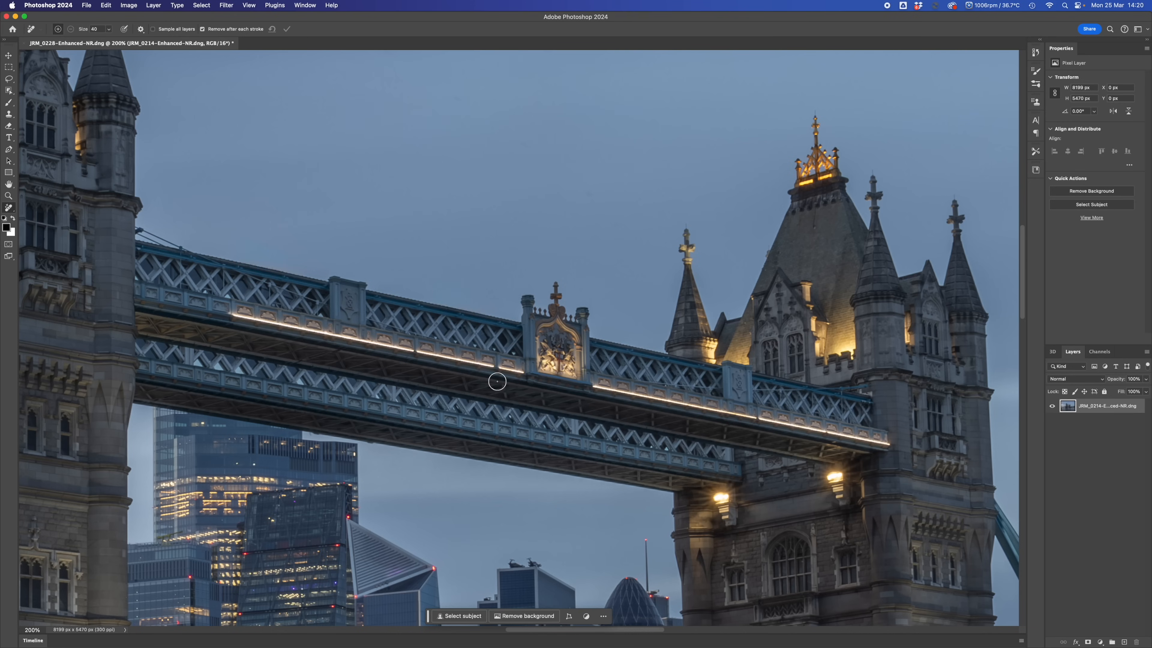
Lasso the potted shrub and foreground plants along the photo's lower-left edge and replace them using Generative Fill without a prompt.
scroll(497, 381, "down", 10)
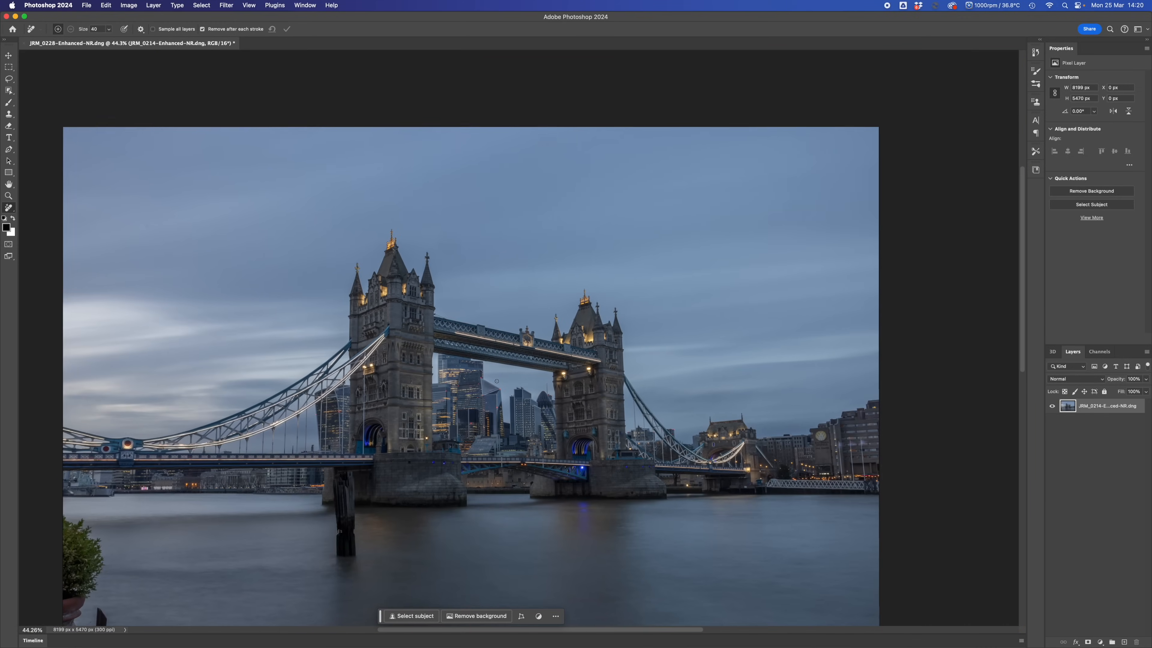
left_click_drag(459, 445, 452, 267)
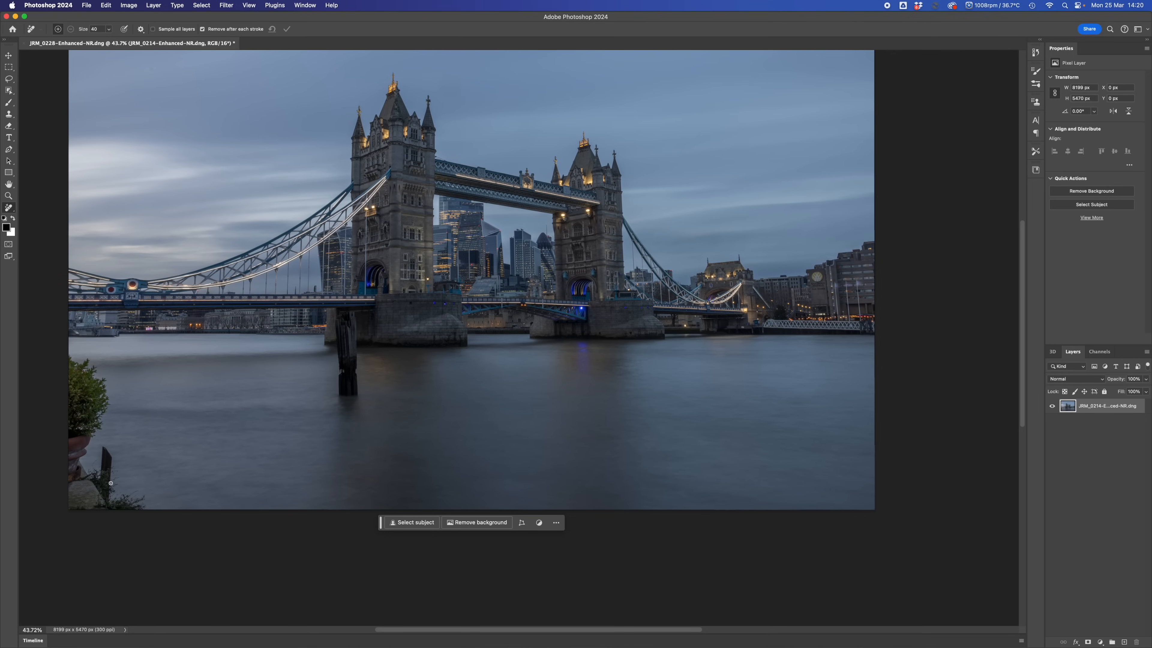
left_click(9, 68)
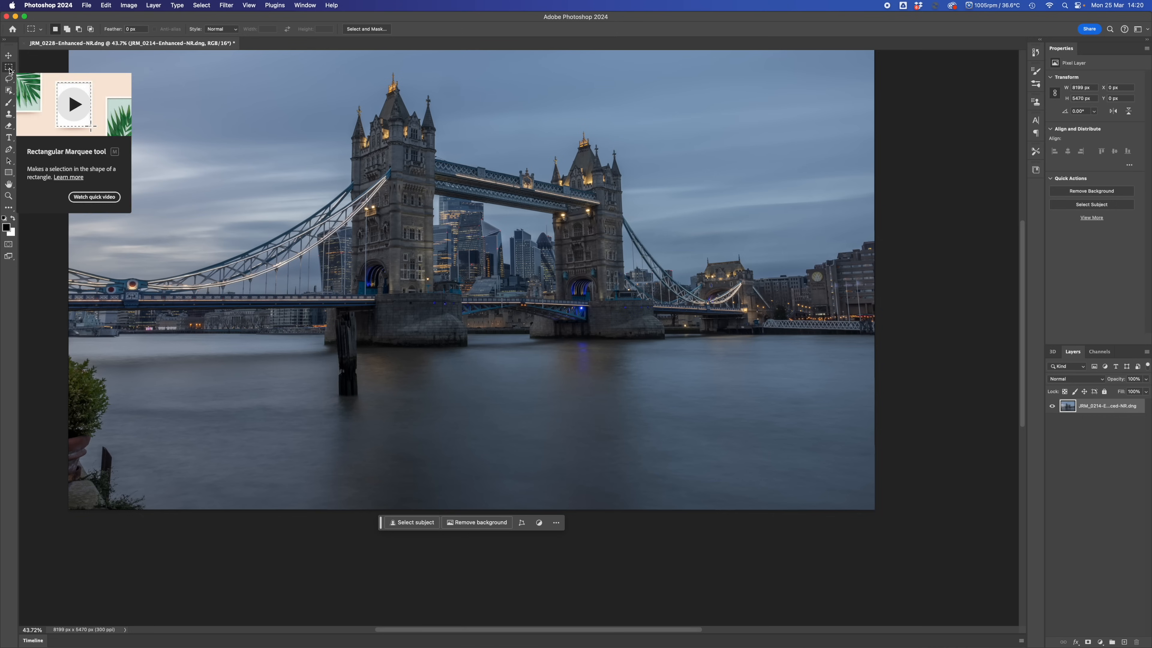
left_click(9, 80)
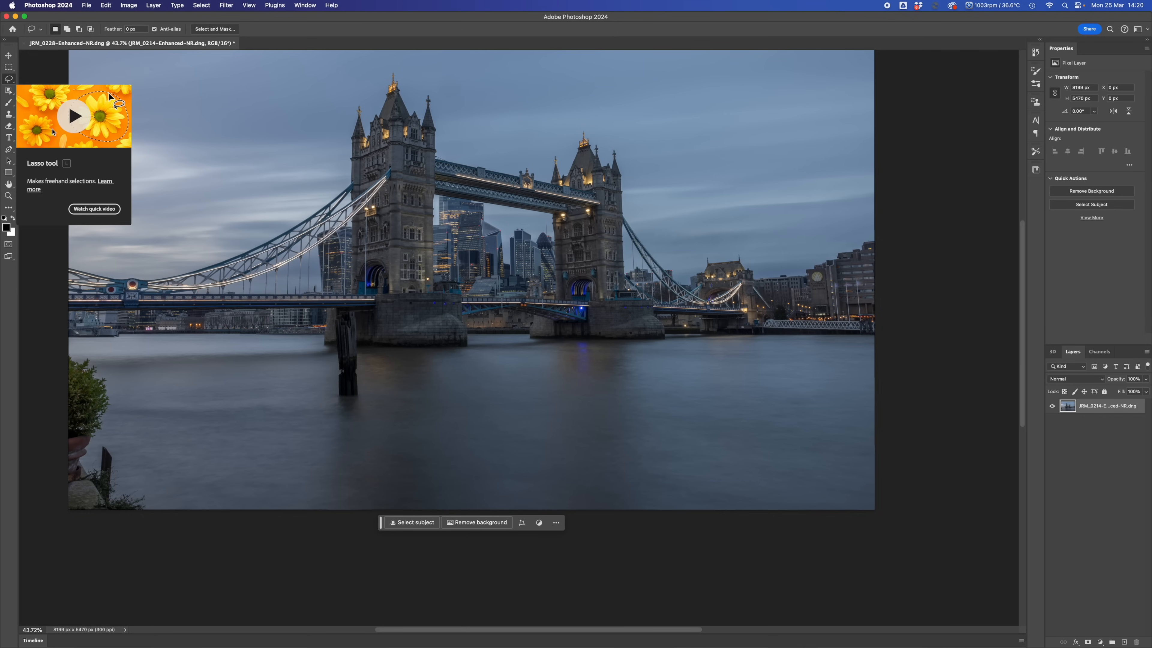
mouse_move(63, 346)
left_mouse_down()
mouse_move(113, 383)
mouse_move(87, 463)
mouse_move(108, 445)
mouse_move(125, 489)
mouse_move(146, 489)
mouse_move(152, 521)
mouse_move(24, 517)
mouse_move(64, 351)
left_mouse_up()
left_click(67, 523)
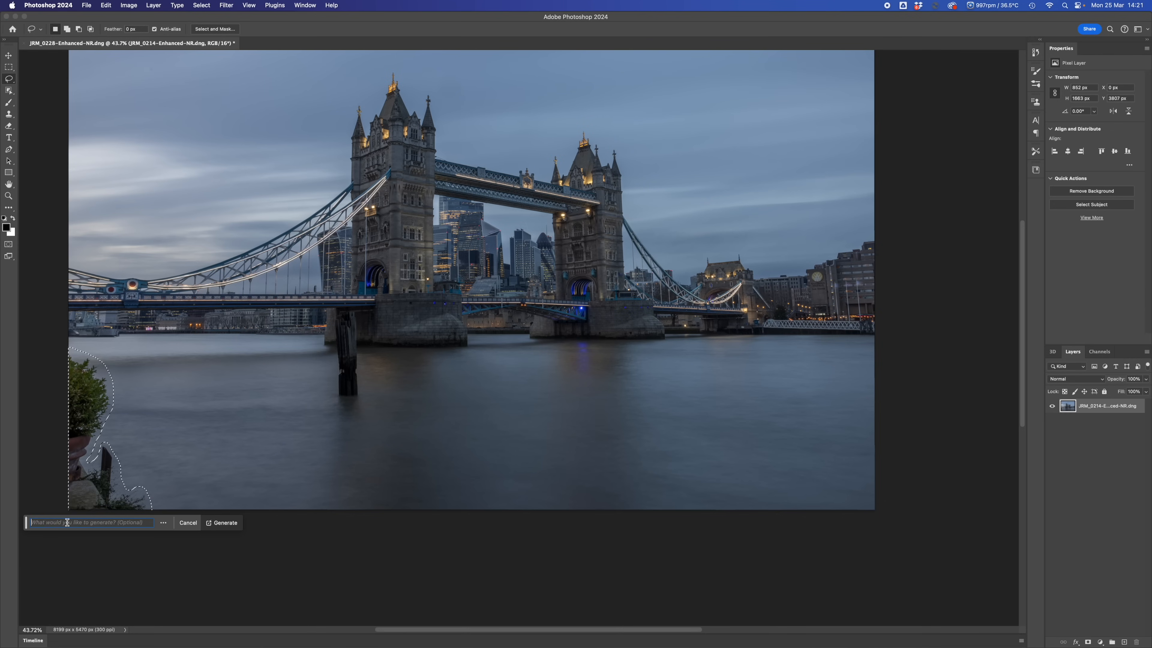
left_click(227, 523)
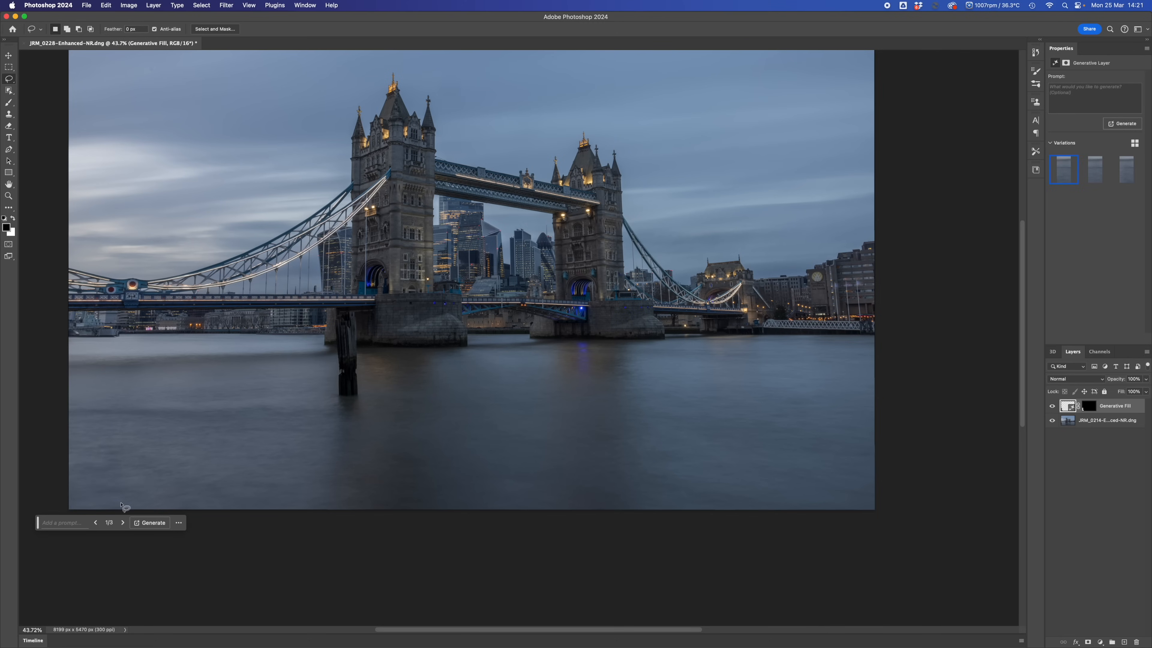
Compare the three generated variations of the filled water and keep the first one.
left_click(122, 523)
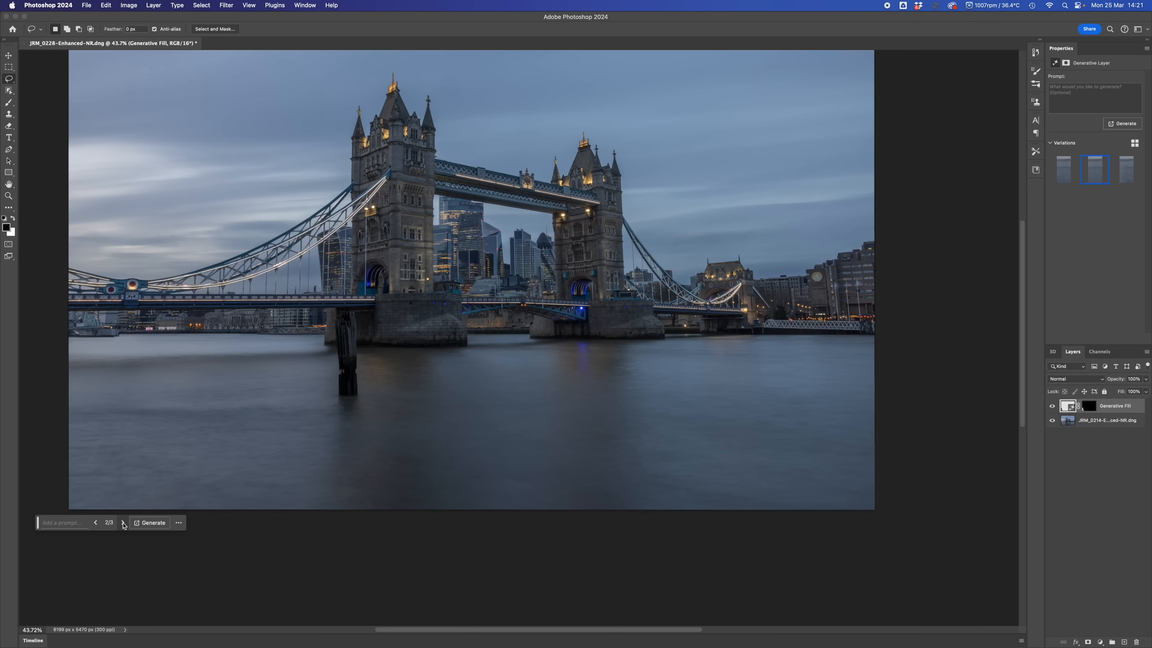
left_click(123, 522)
left_click(122, 523)
left_click(123, 522)
left_click(96, 523)
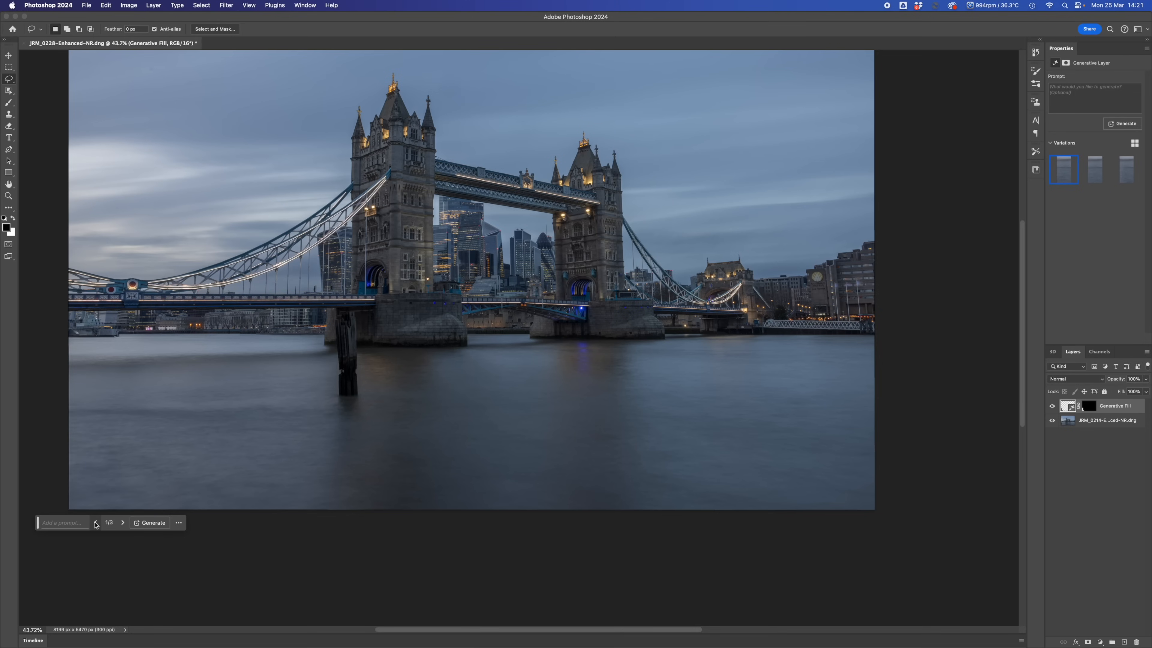
Merge the visible Generative Fill and bridge layers into a single layer.
scroll(408, 428, "up", 5)
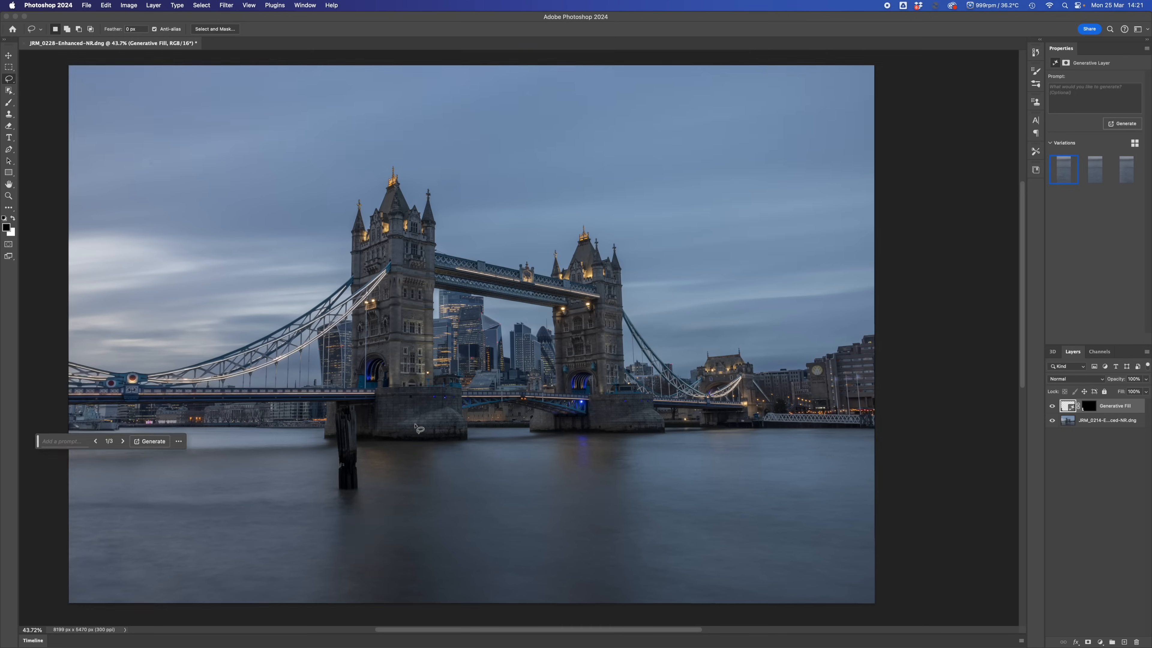
scroll(418, 428, "down", 1)
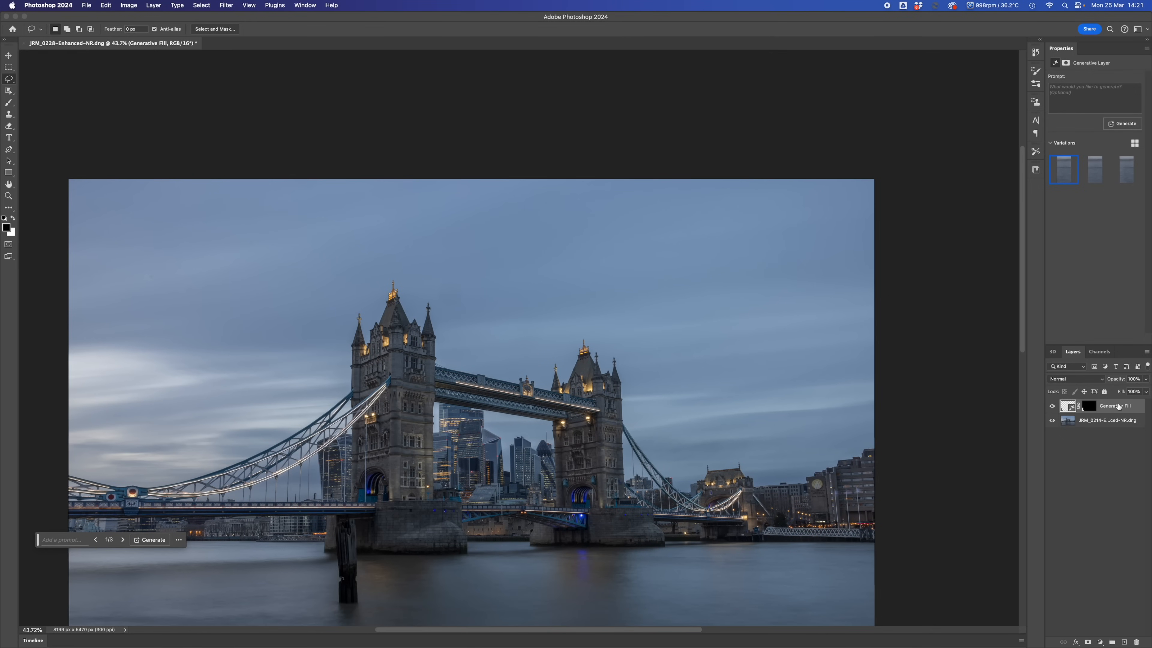
right_click(1112, 420)
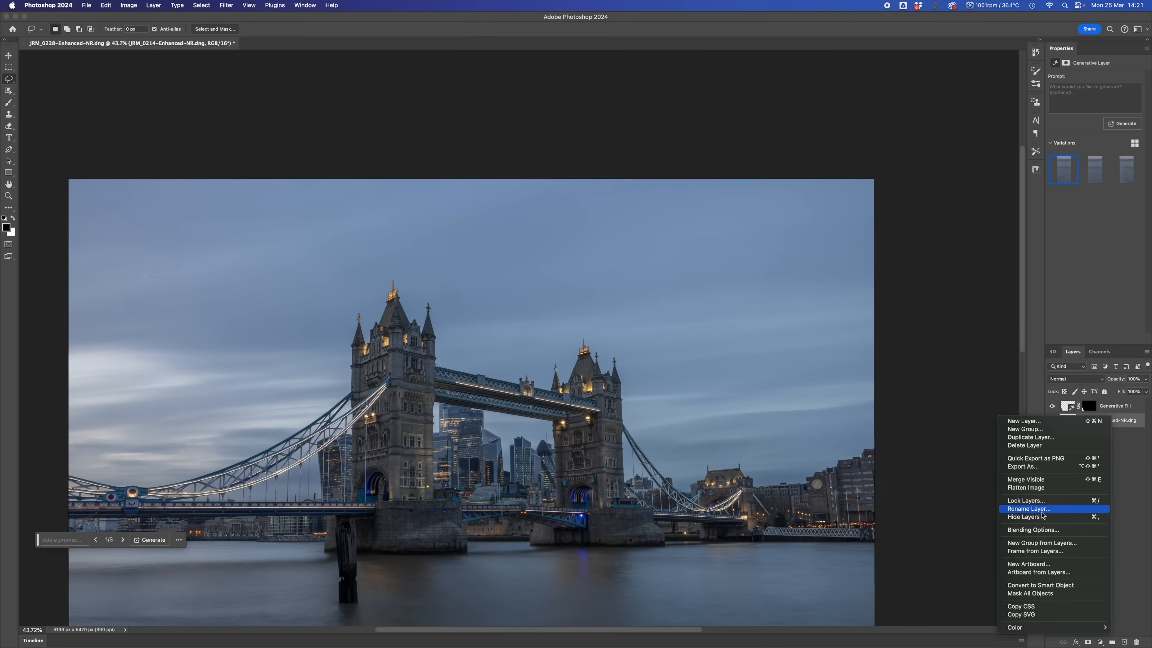
left_click(1028, 482)
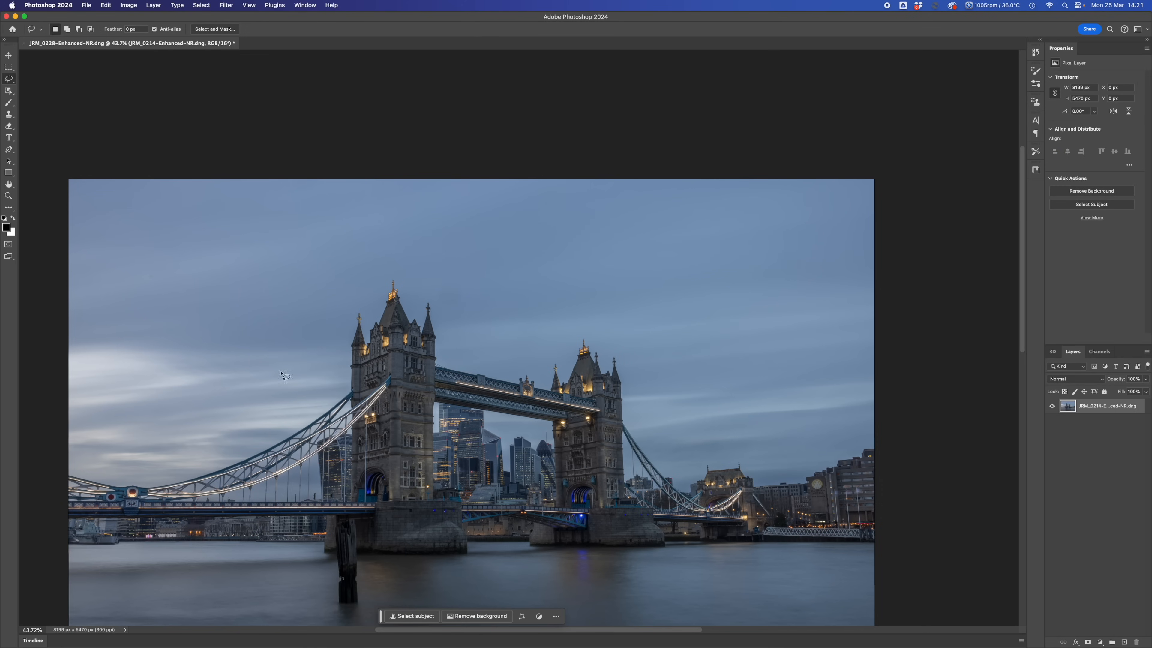
Close the blended bridge document, saving its changes, and switch to Lightroom Classic.
scroll(694, 399, "down", 5)
scroll(695, 399, "left", 2)
scroll(695, 399, "up", 1)
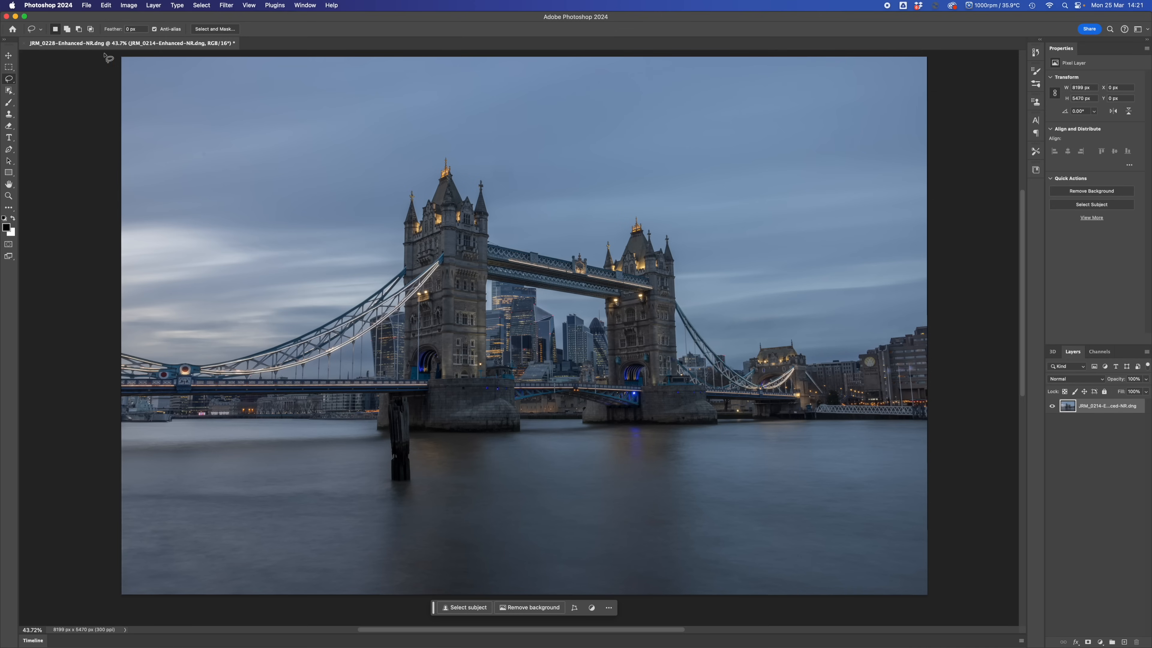
left_click(89, 6)
left_click(132, 62)
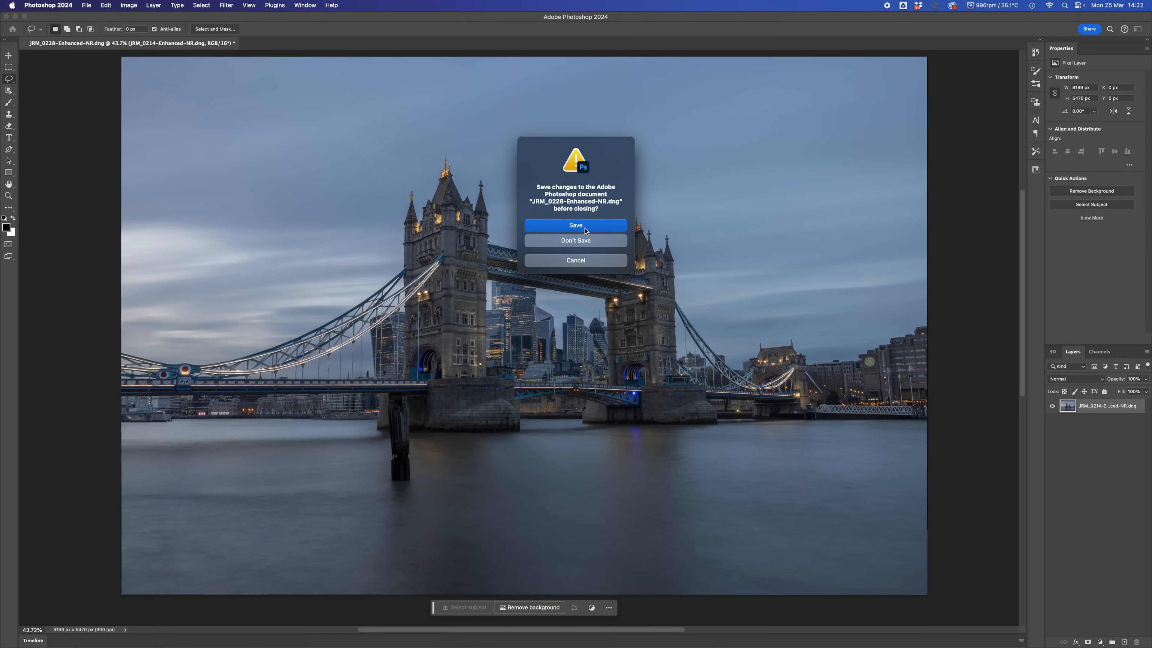
left_click(584, 227)
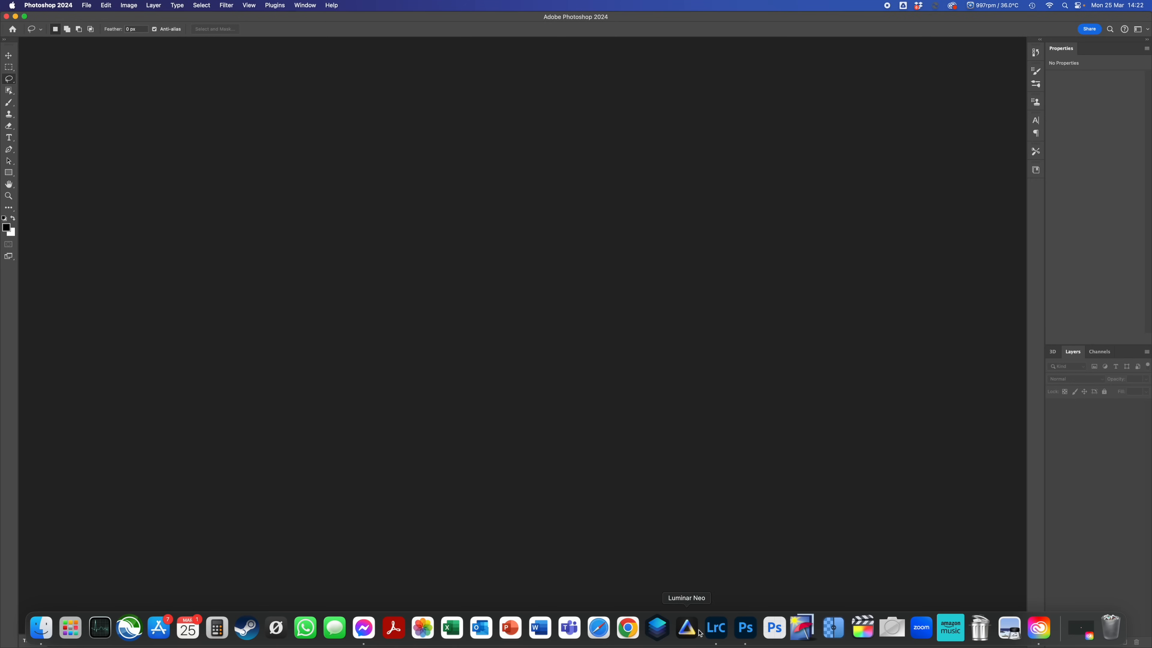
left_click(716, 629)
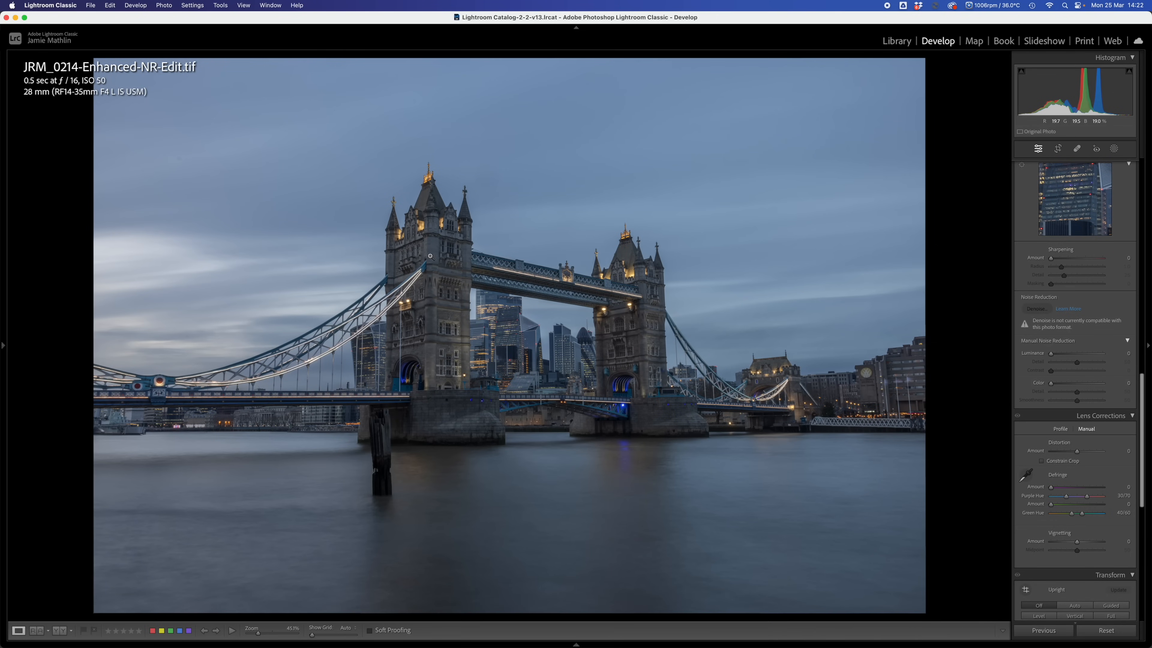
Try the Auto Upright correction, and replace it with Guided Upright lines along the vertical centres of both bridge towers.
mouse_move(575, 644)
scroll(1054, 373, "down", 10)
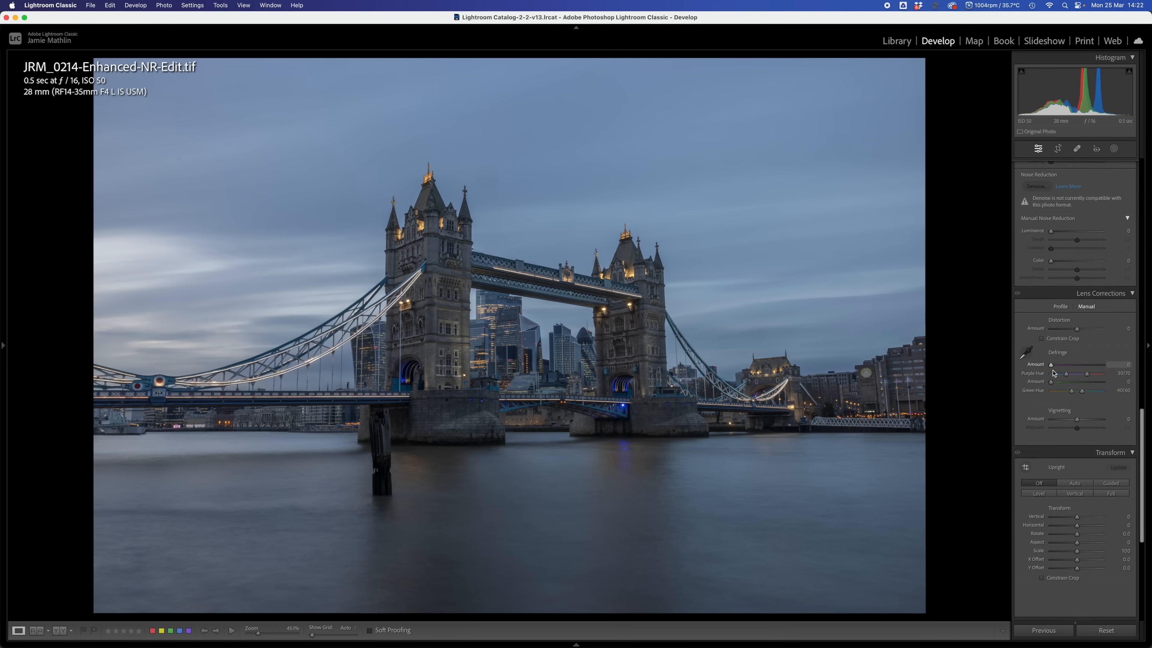
scroll(1054, 373, "down", 1)
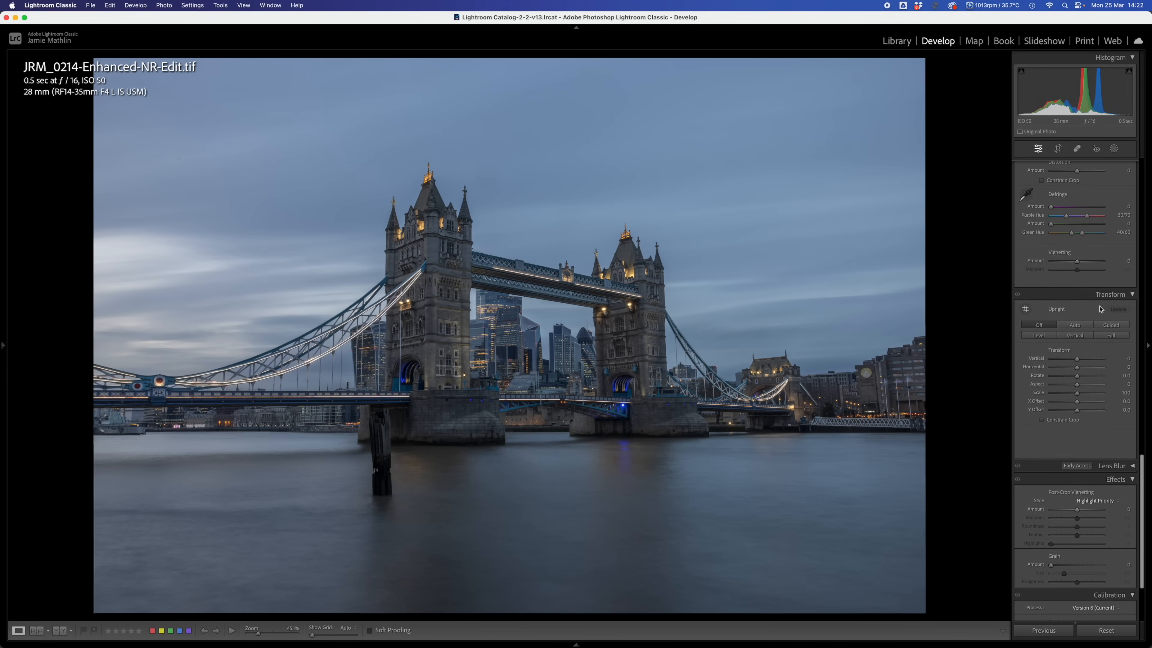
left_click(1076, 328)
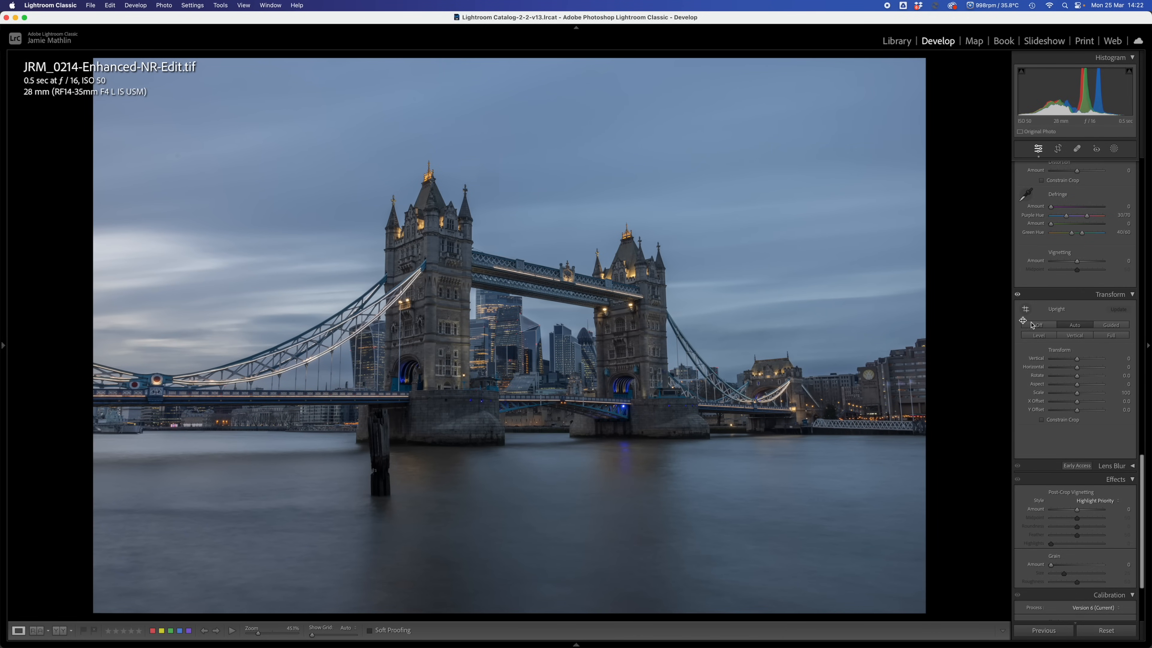
left_click(1119, 325)
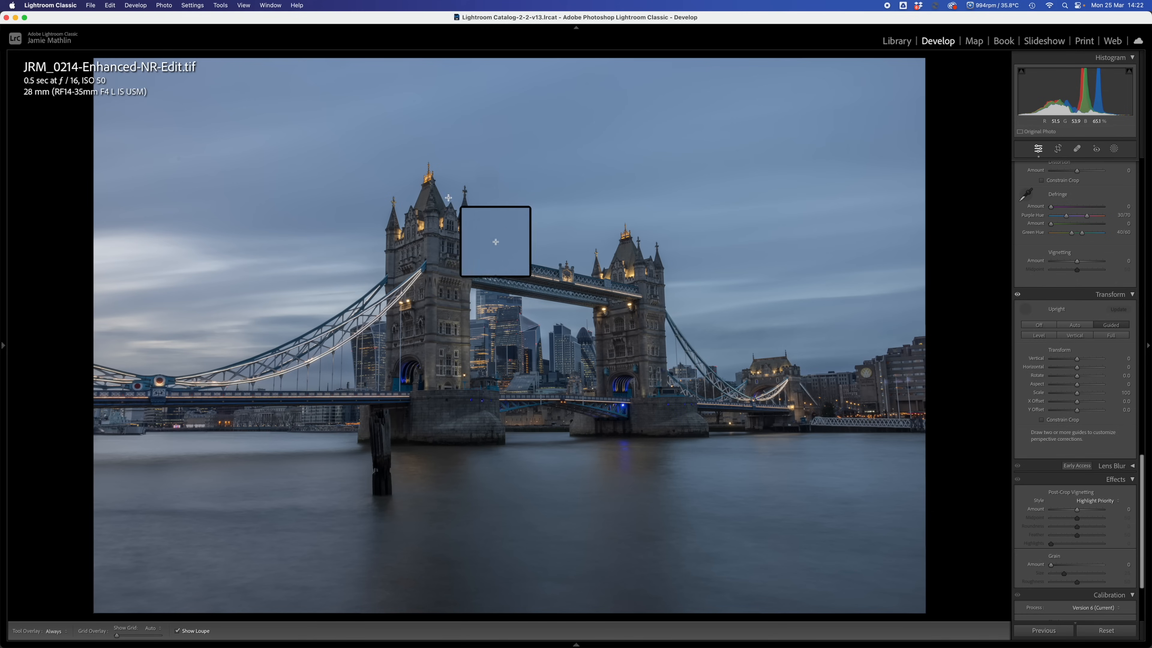
left_click_drag(432, 195, 431, 387)
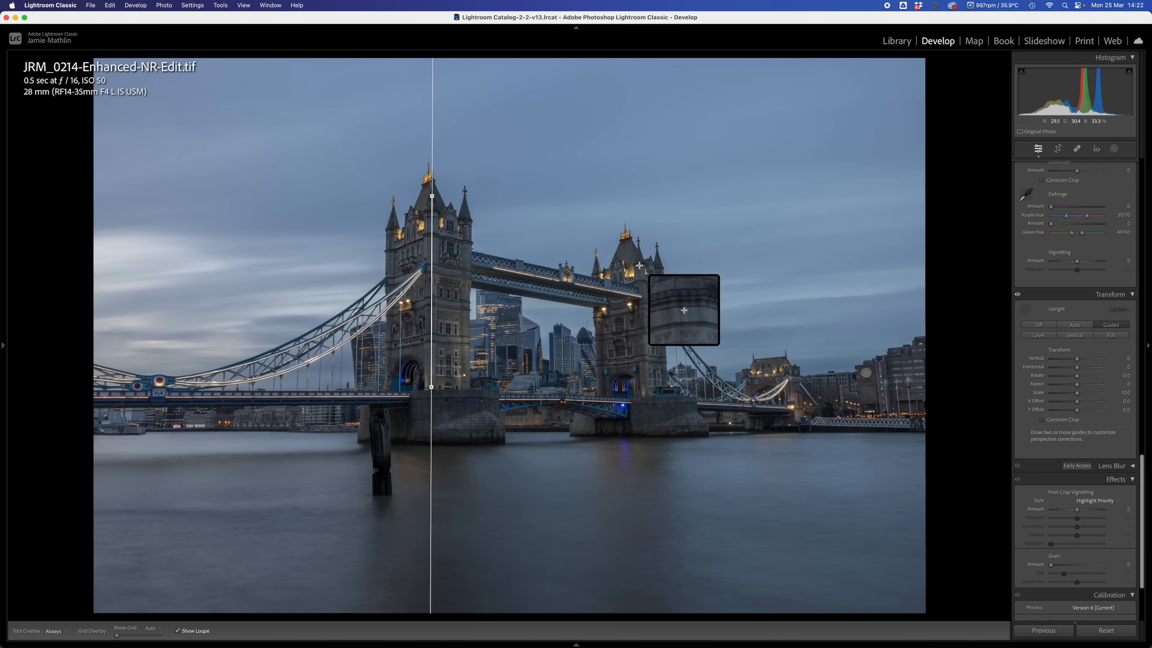
left_click_drag(640, 262, 645, 398)
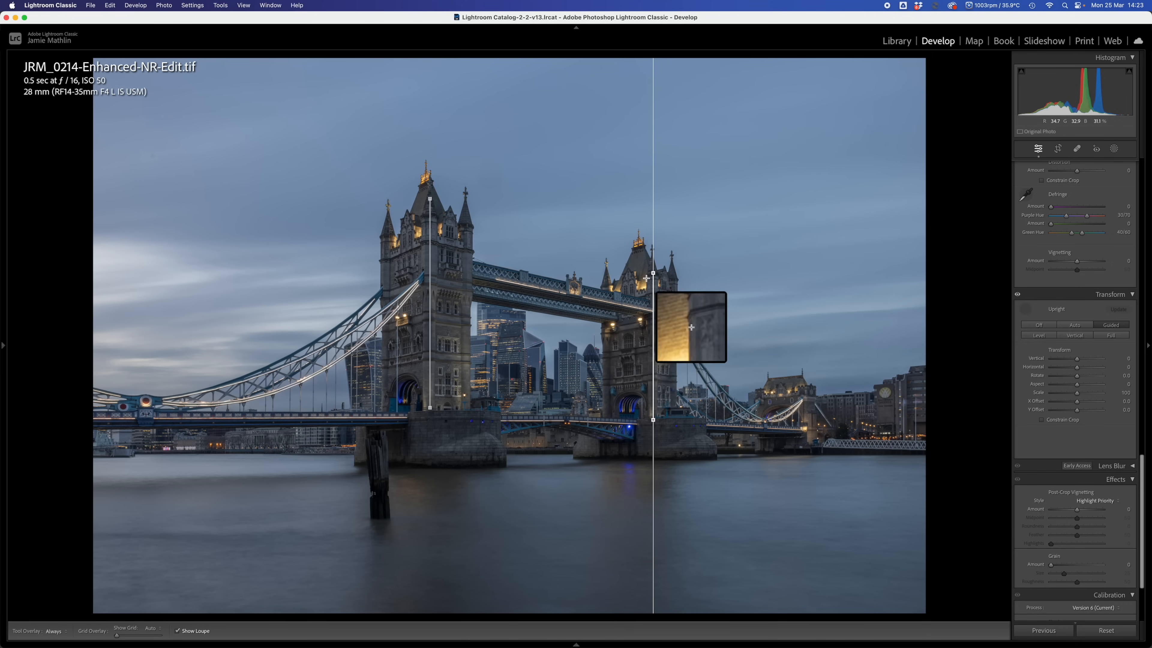
Readjust the lower end of the far tower's vertical guide, undoing the first overcorrection and moving it only slightly inward.
left_click_drag(653, 420, 647, 419)
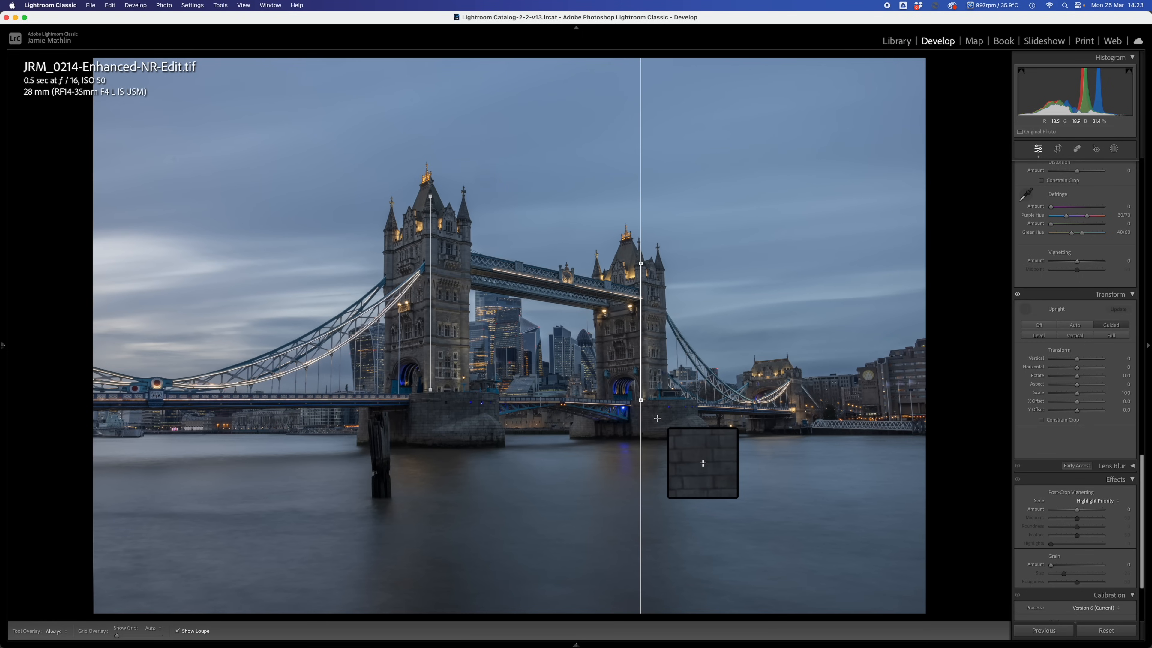
key("super+z")
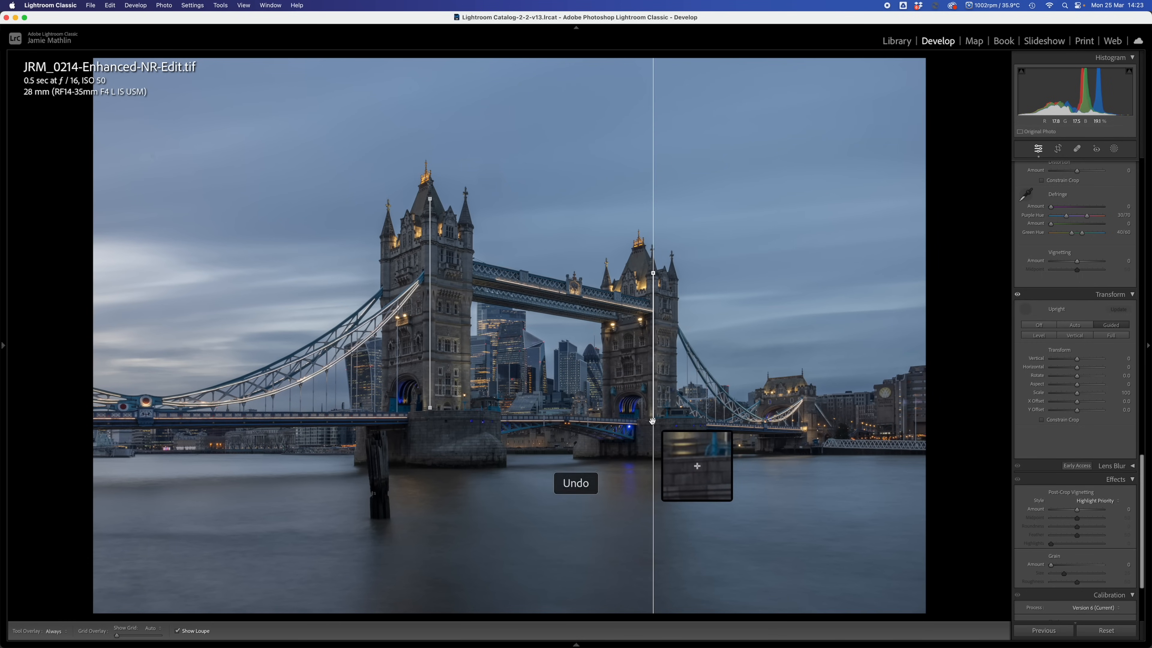
left_click_drag(652, 421, 650, 421)
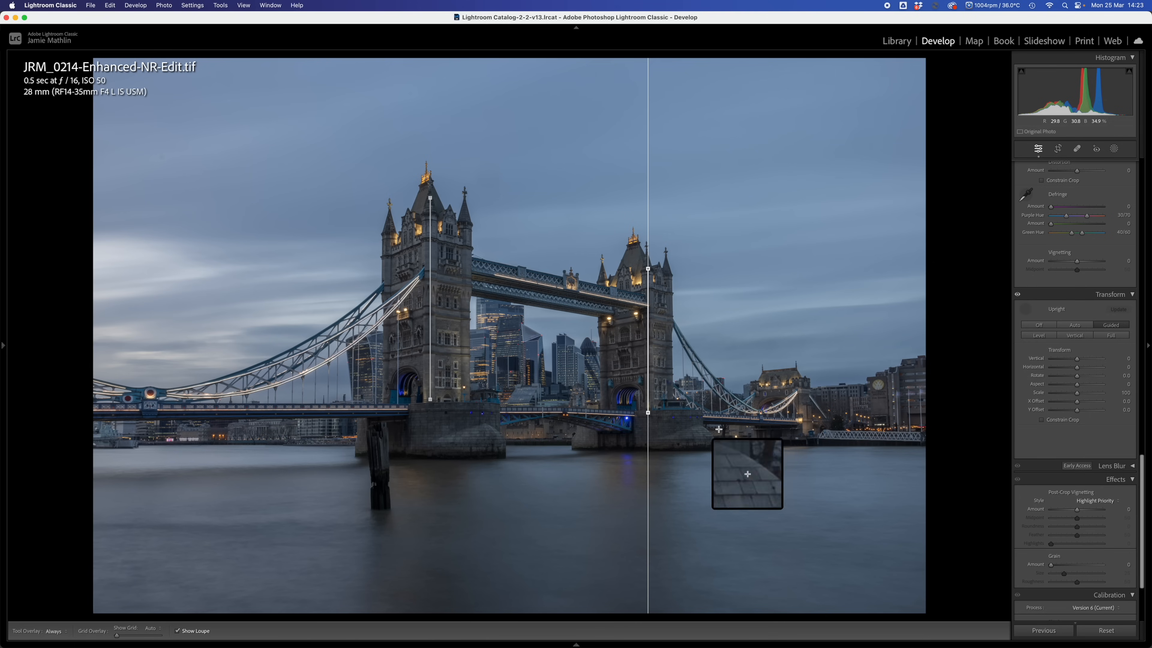
mouse_move(99, 411)
left_mouse_down()
mouse_move(436, 376)
mouse_move(812, 386)
mouse_move(797, 421)
left_mouse_up()
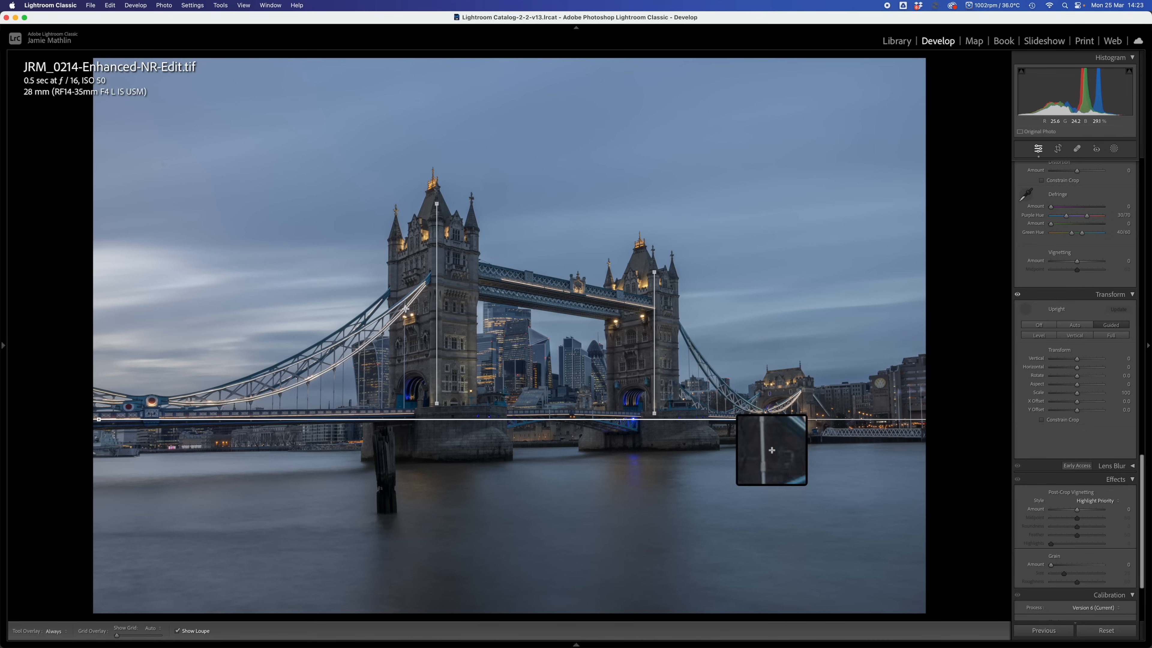
left_click_drag(443, 362, 436, 403)
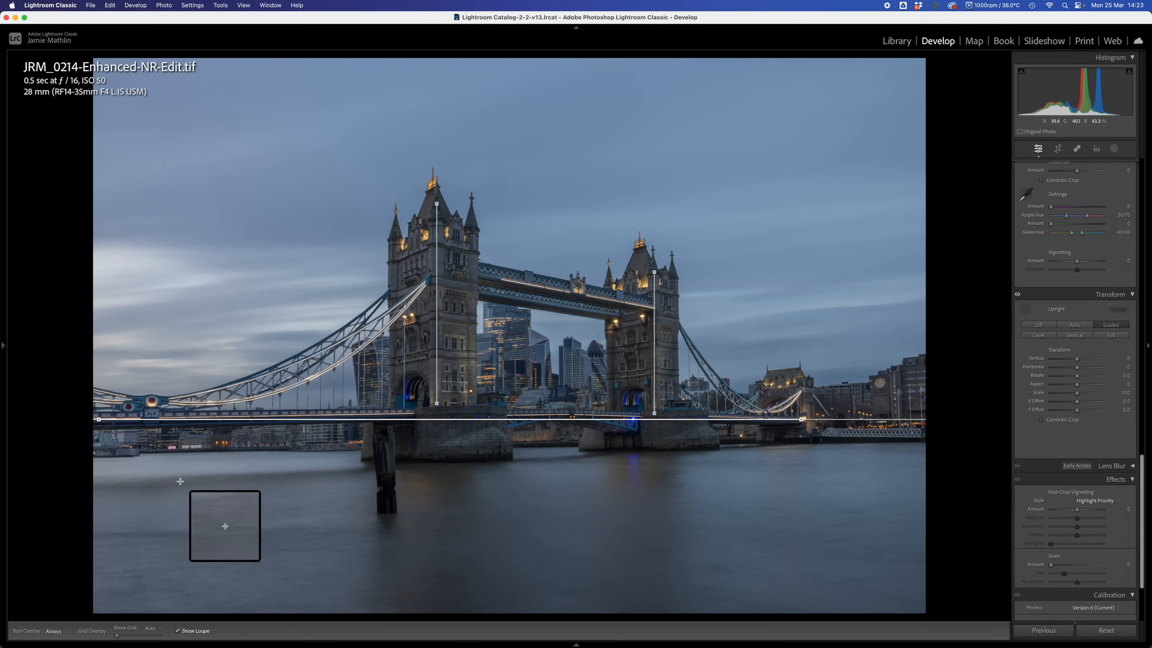
key("super+z")
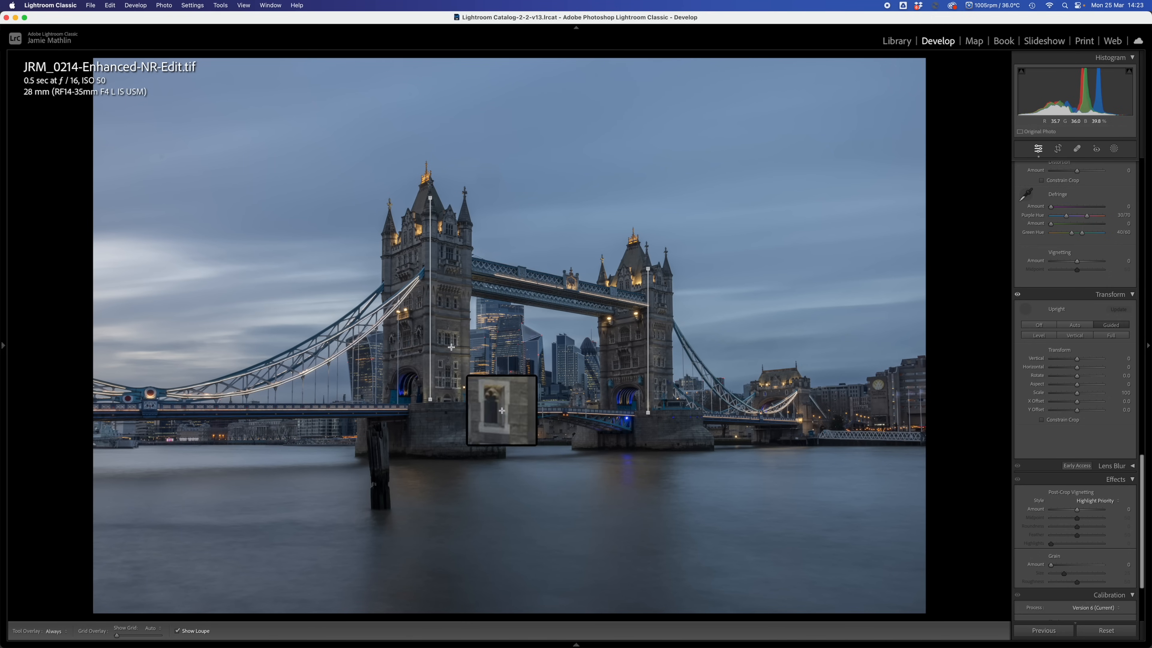
Start cropping the bridge photo with the aspect ratio set to 4 x 3.
left_click(1058, 150)
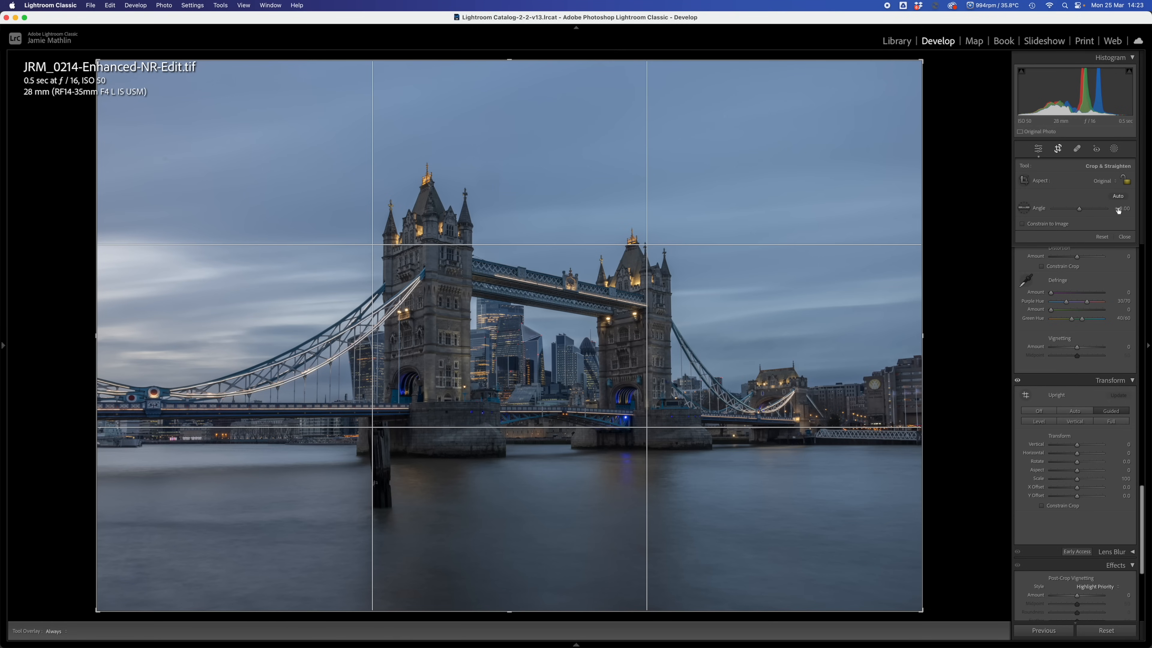
left_click(1106, 180)
left_click(1107, 182)
left_click(1109, 182)
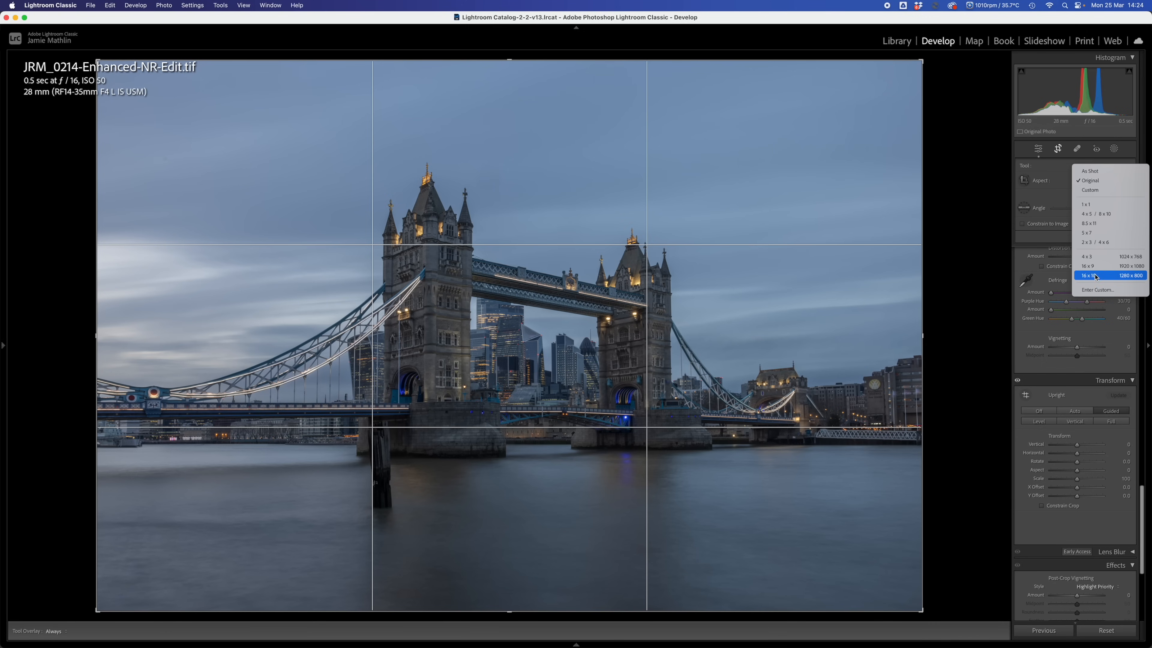
left_click(1097, 261)
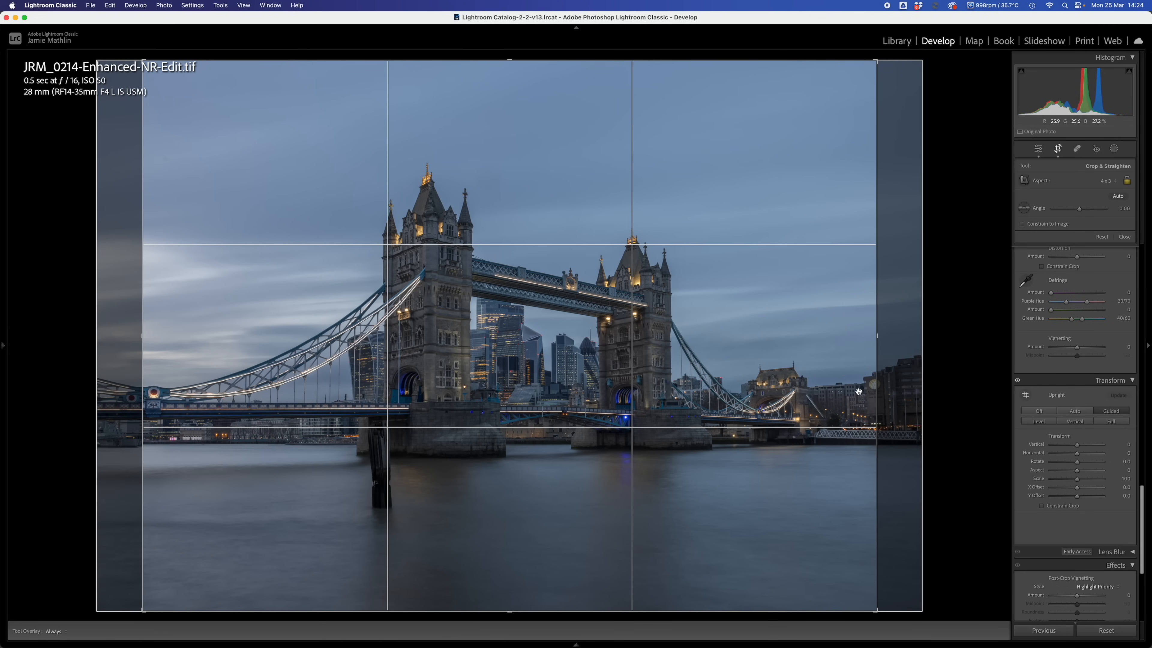
Tighten the 4 x 3 crop slightly around the bridge by adjusting its corners, and apply it.
left_click_drag(876, 611, 875, 607)
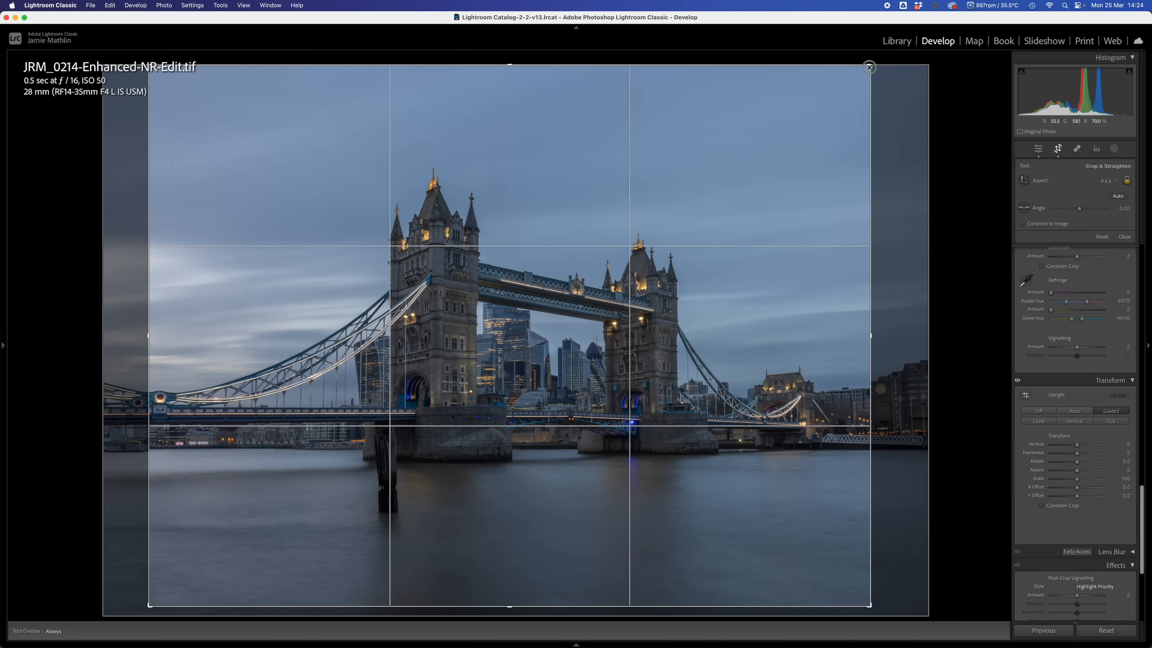
left_click_drag(869, 67, 870, 78)
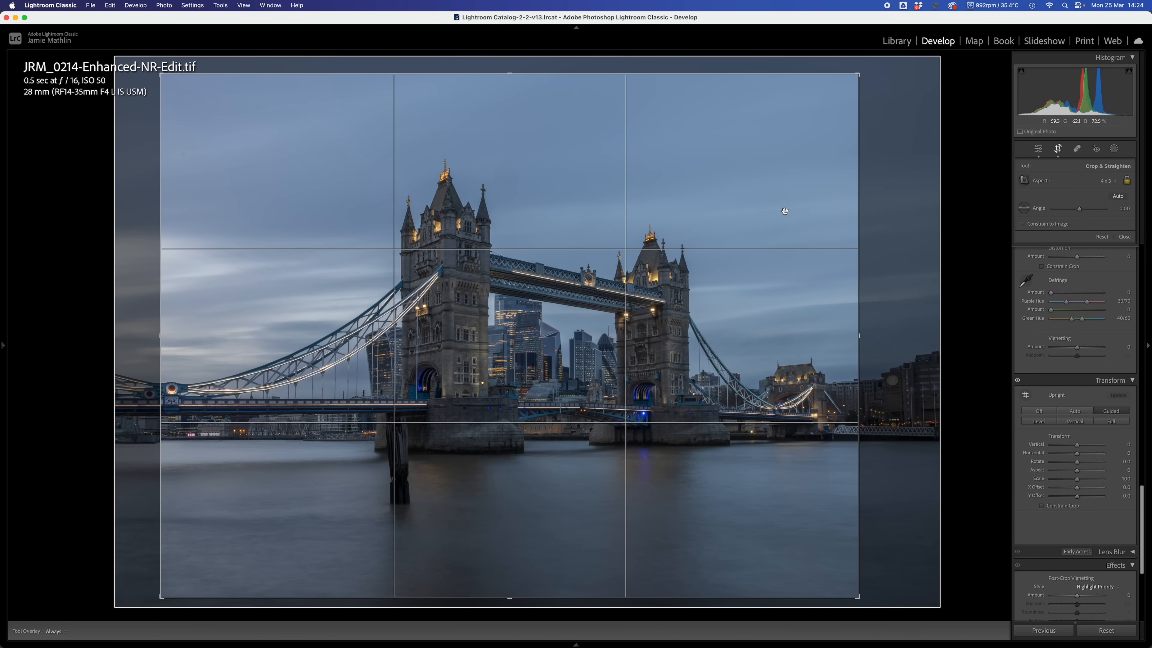
left_click_drag(858, 75, 888, 73)
left_click_drag(158, 75, 160, 76)
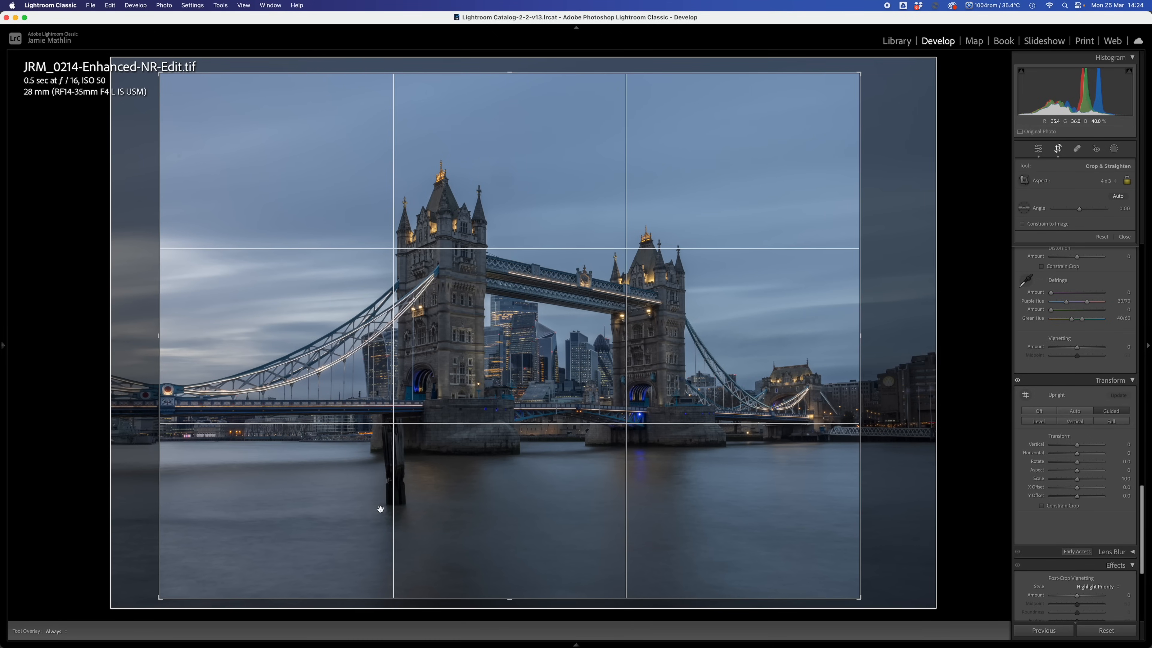
key("Return")
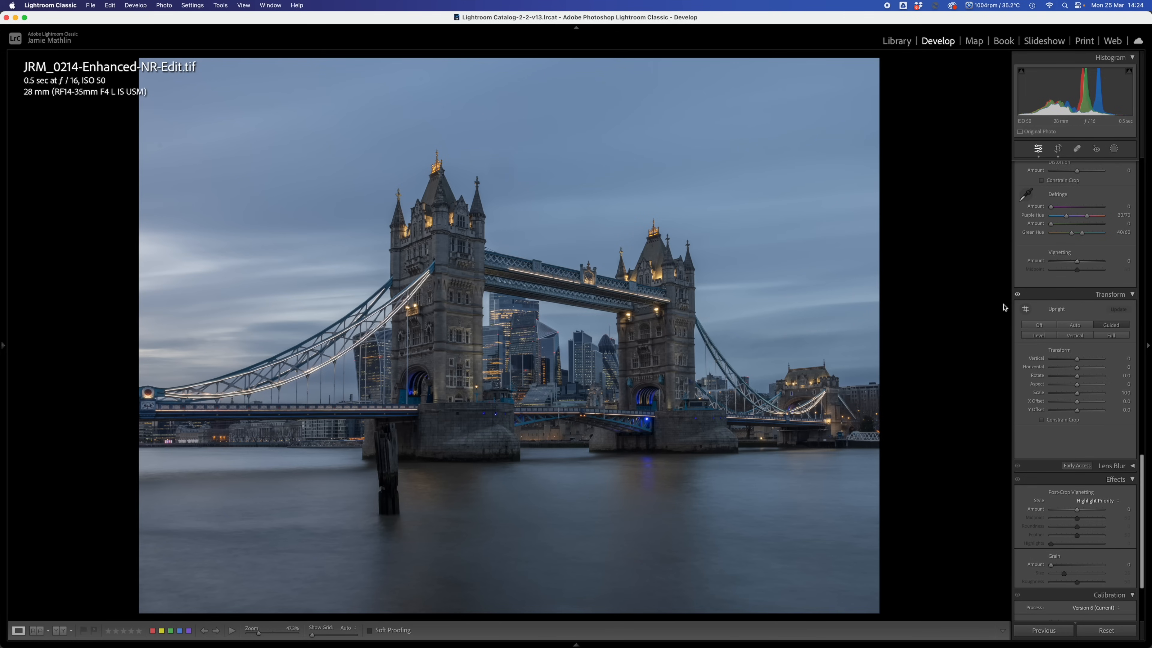
Adjust the photo's basic tone with Shadows at +50, Highlights at -89 and Exposure at +0.25.
scroll(1094, 353, "up", 20)
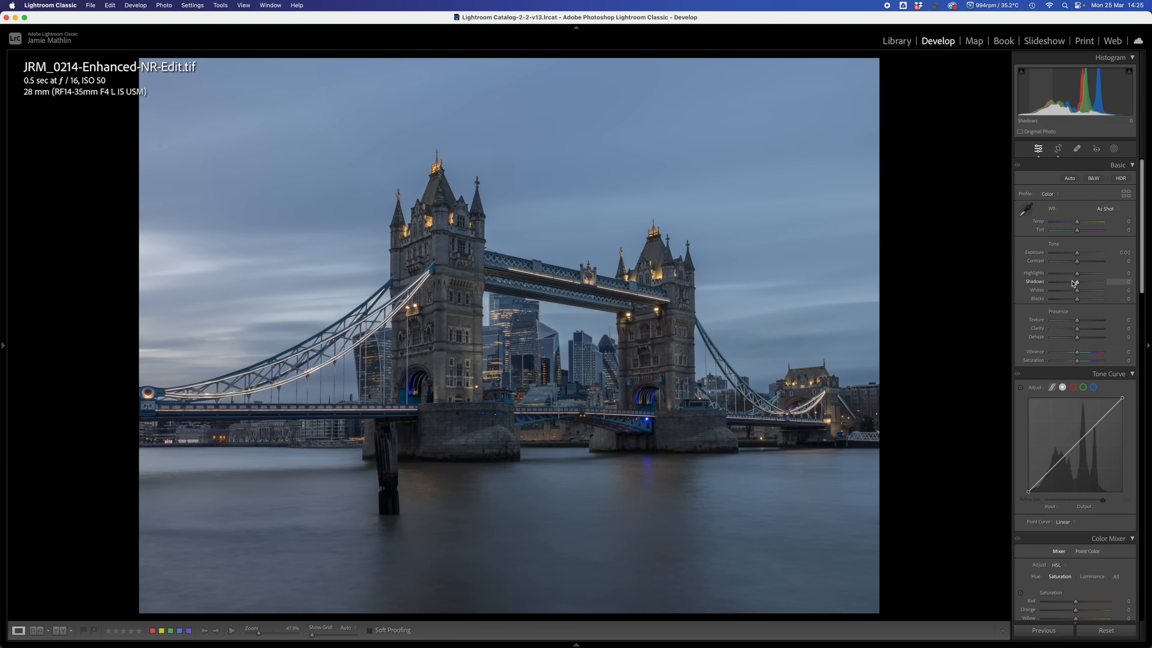
mouse_move(1077, 282)
left_mouse_down()
mouse_move(1103, 287)
mouse_move(1093, 289)
left_mouse_up()
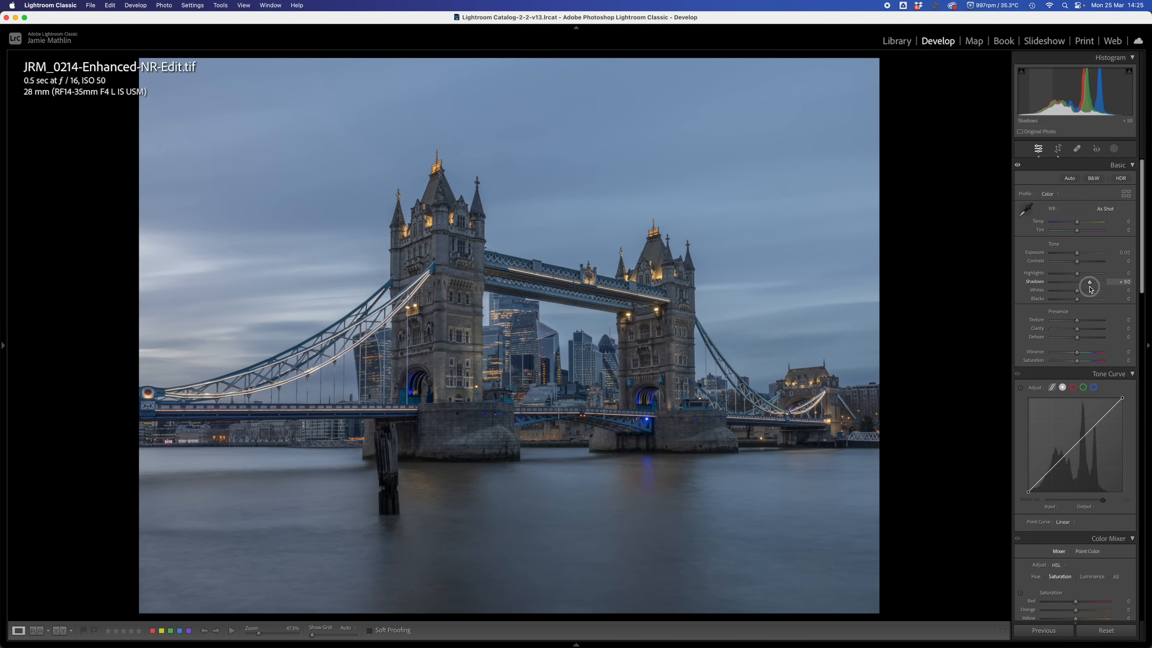
mouse_move(1077, 274)
left_mouse_down()
mouse_move(1054, 280)
mouse_move(1079, 258)
left_mouse_up()
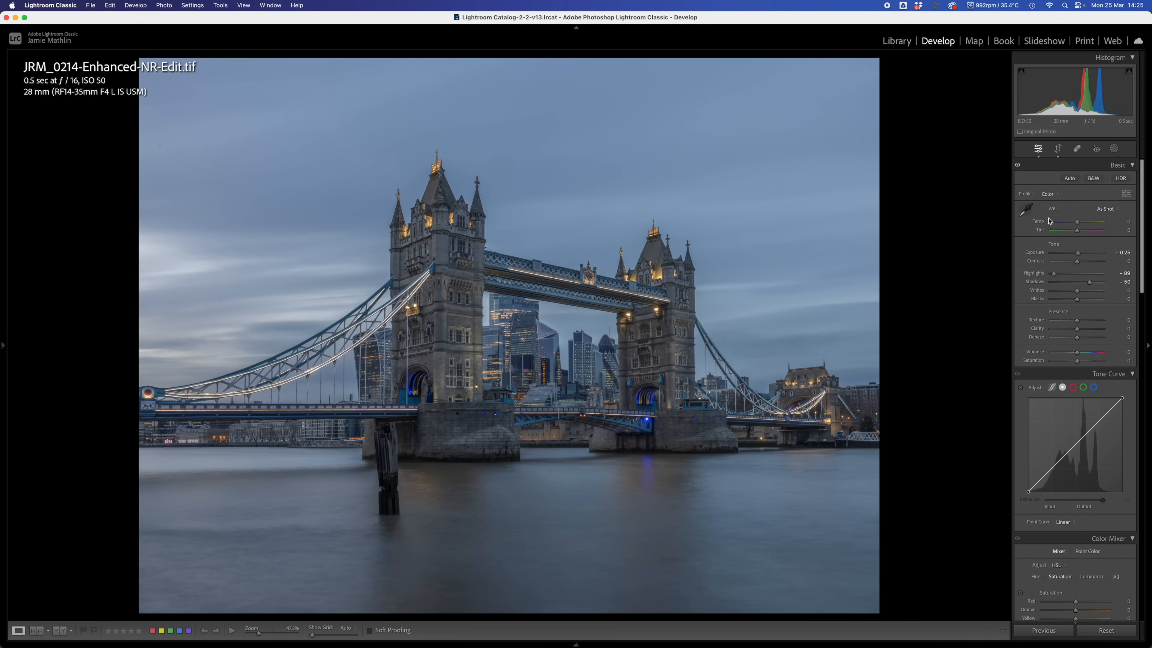
Warm the photo by setting Temp to +29, and slightly raise Tint and Vibrance.
left_click_drag(1077, 224, 1084, 225)
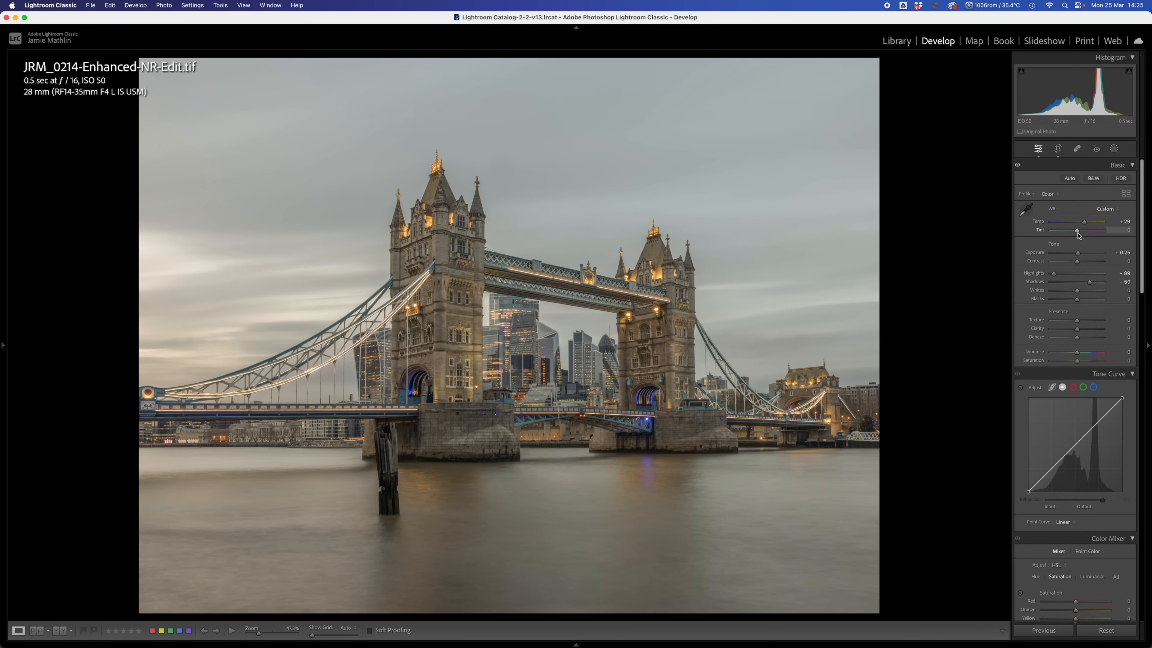
left_click_drag(1079, 235, 1082, 234)
left_click_drag(1077, 353, 1085, 356)
Add a diagonal linear gradient mask from the photo's upper-right sky, with Exposure at -1.24 and Temp at -29.
left_click(1114, 148)
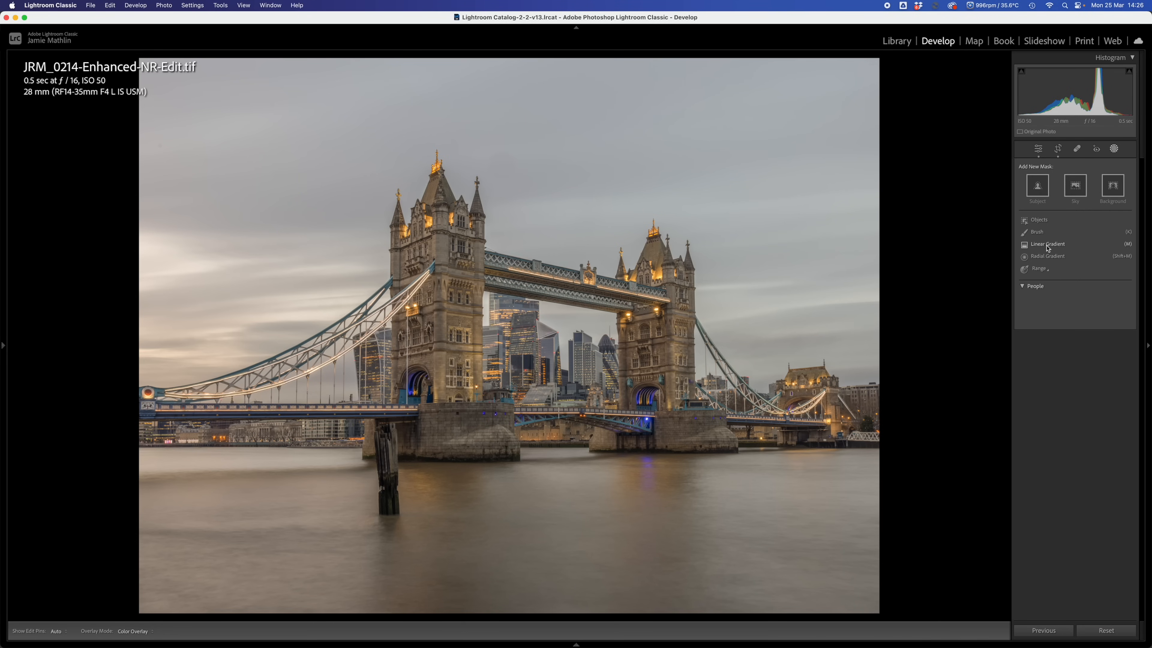
left_click(1047, 244)
left_click_drag(812, 76, 692, 483)
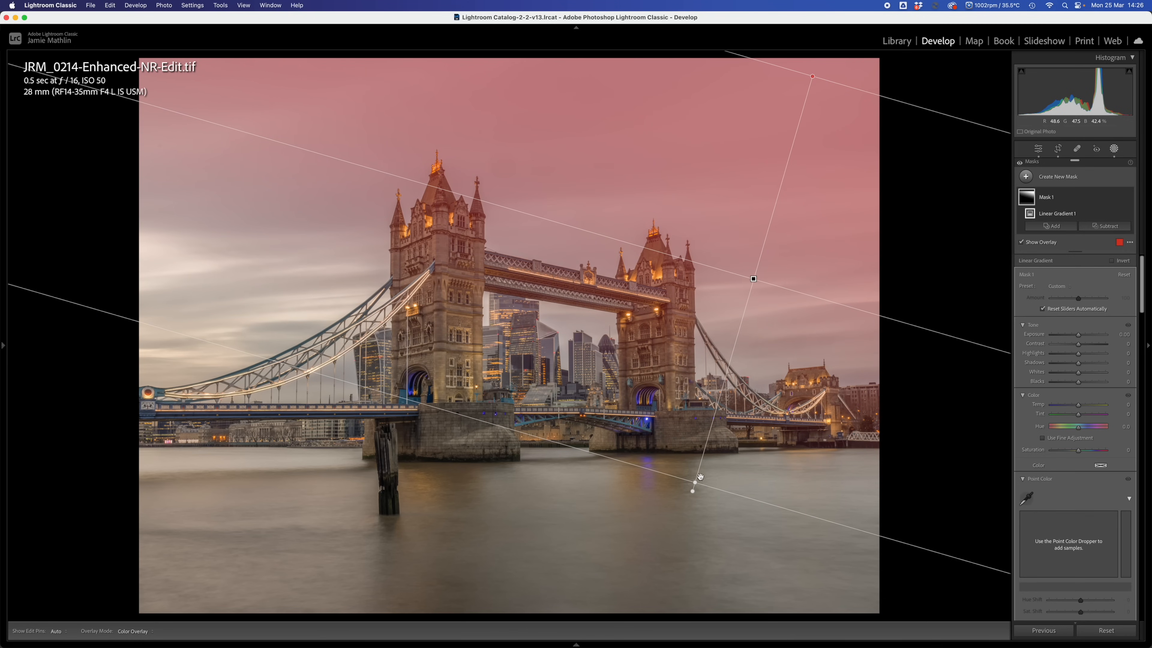
left_click_drag(1078, 339, 1071, 342)
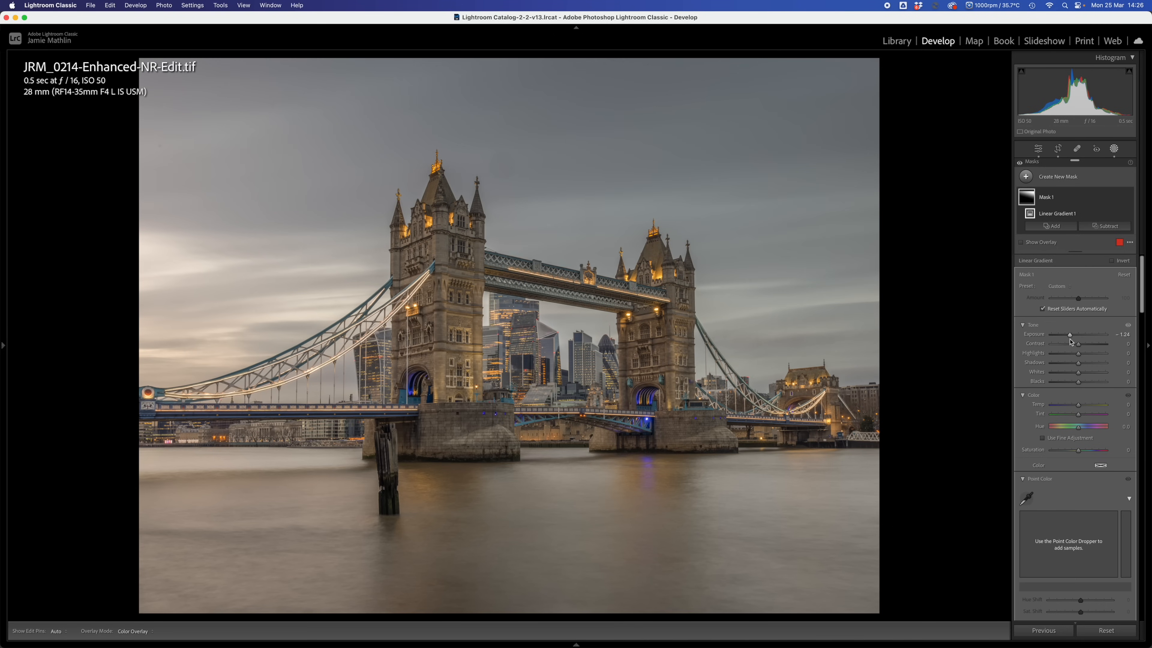
left_click(1073, 409)
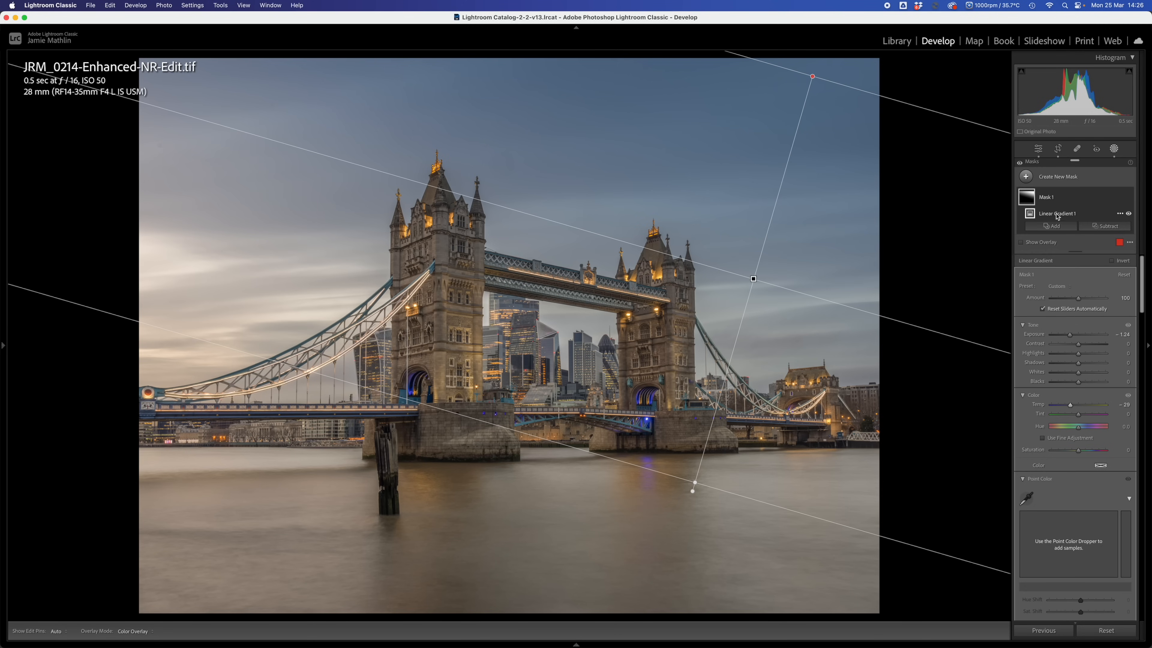
Intersect the linear gradient mask with a Select Sky mask to restrict its adjustments to the sky.
left_click(1120, 214)
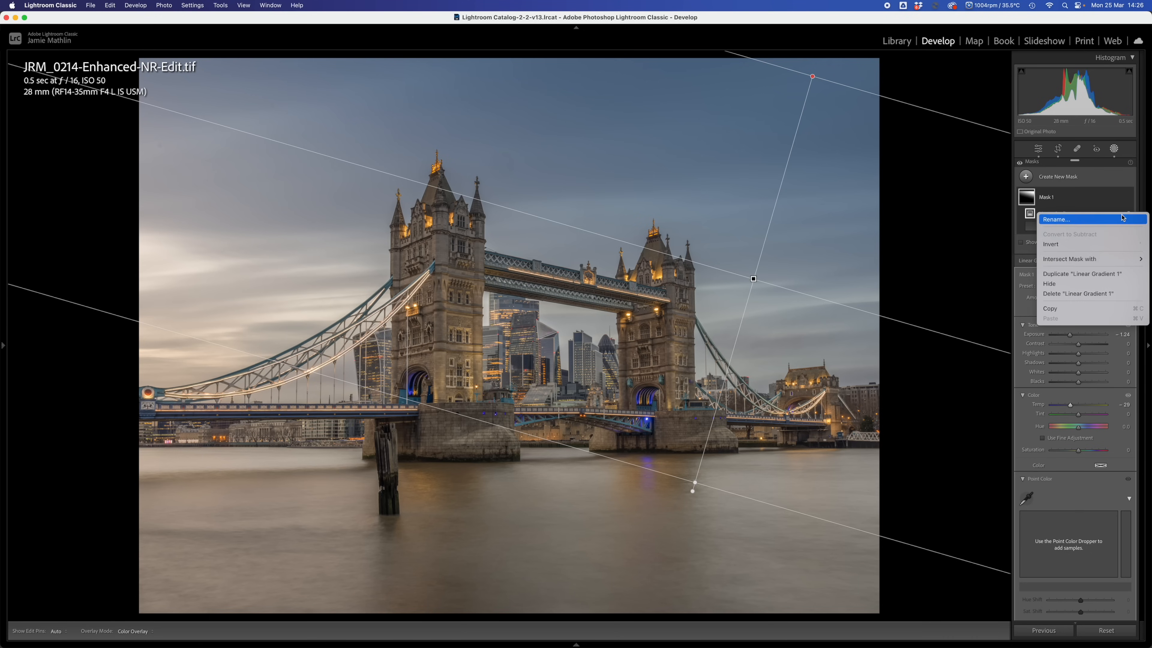
mouse_move(1105, 262)
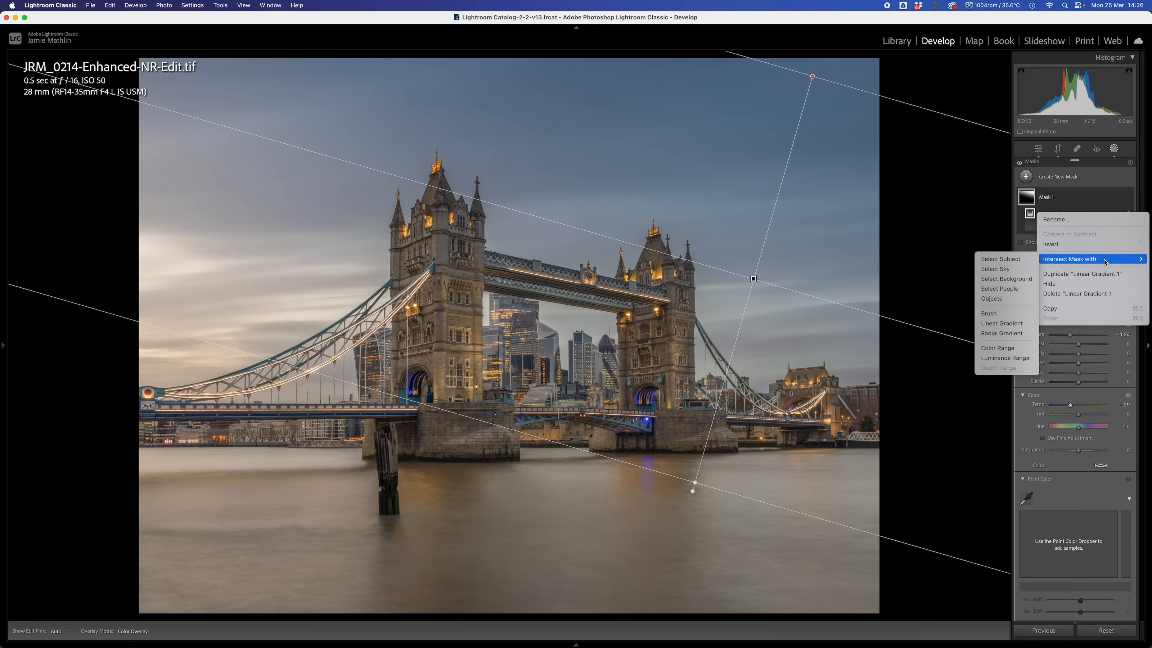
left_click(997, 268)
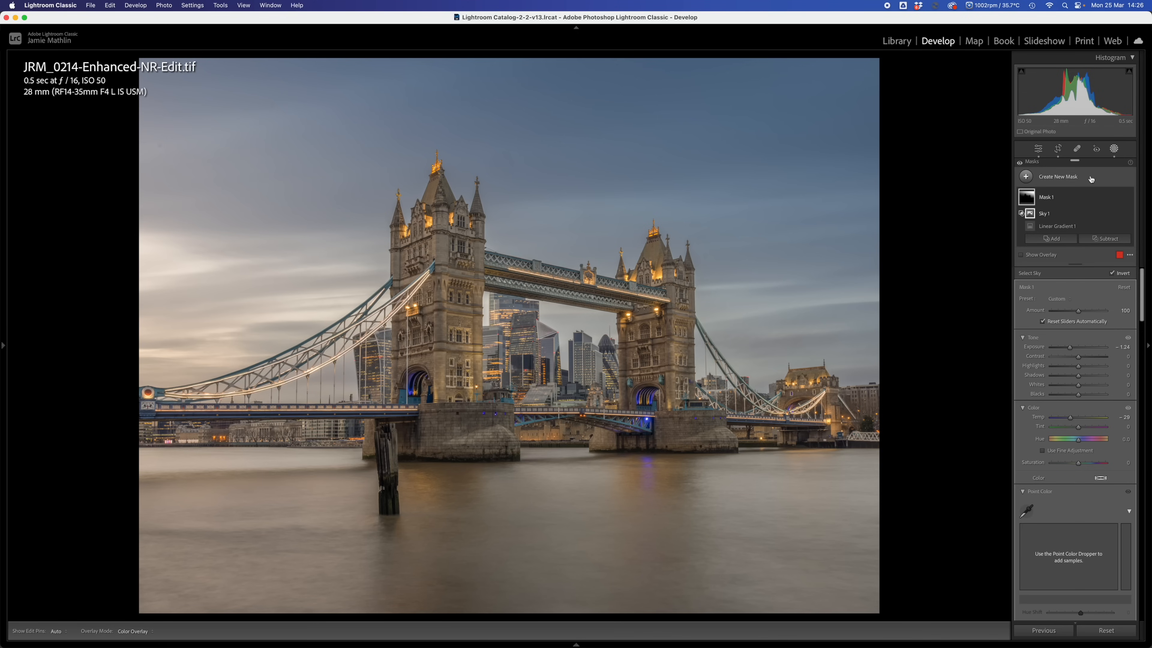
Add a second, shorter linear gradient over the upper-right sky corner, with Exposure at -0.89 and Temp at -8.
left_click(1059, 180)
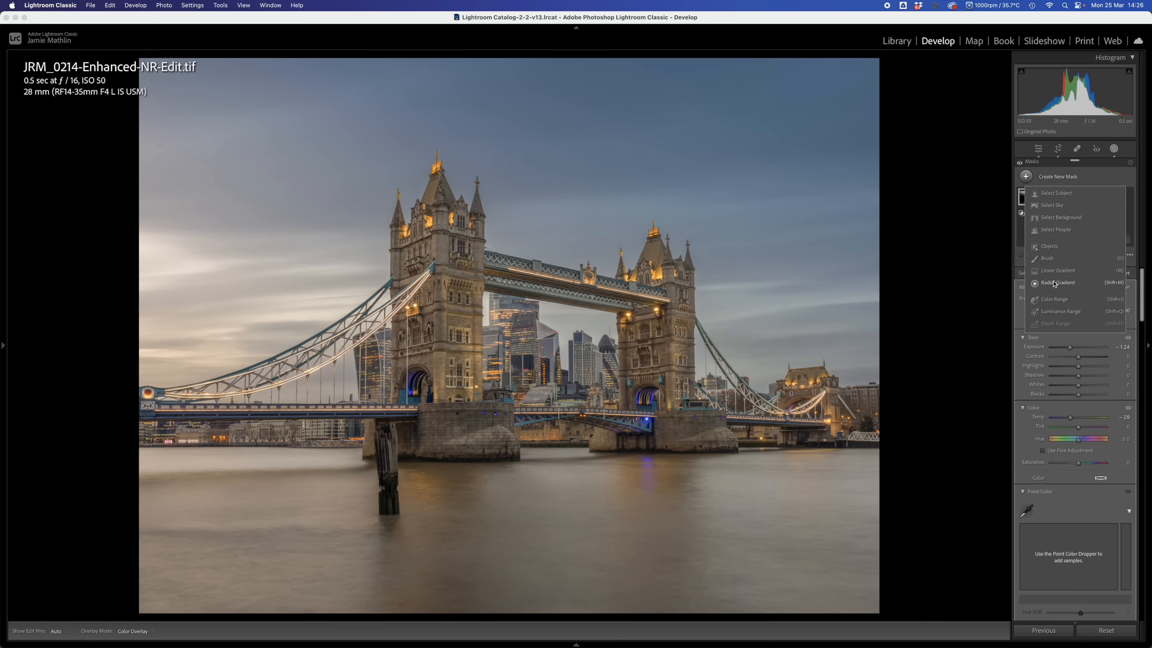
left_click(1057, 270)
left_click_drag(689, 81, 664, 154)
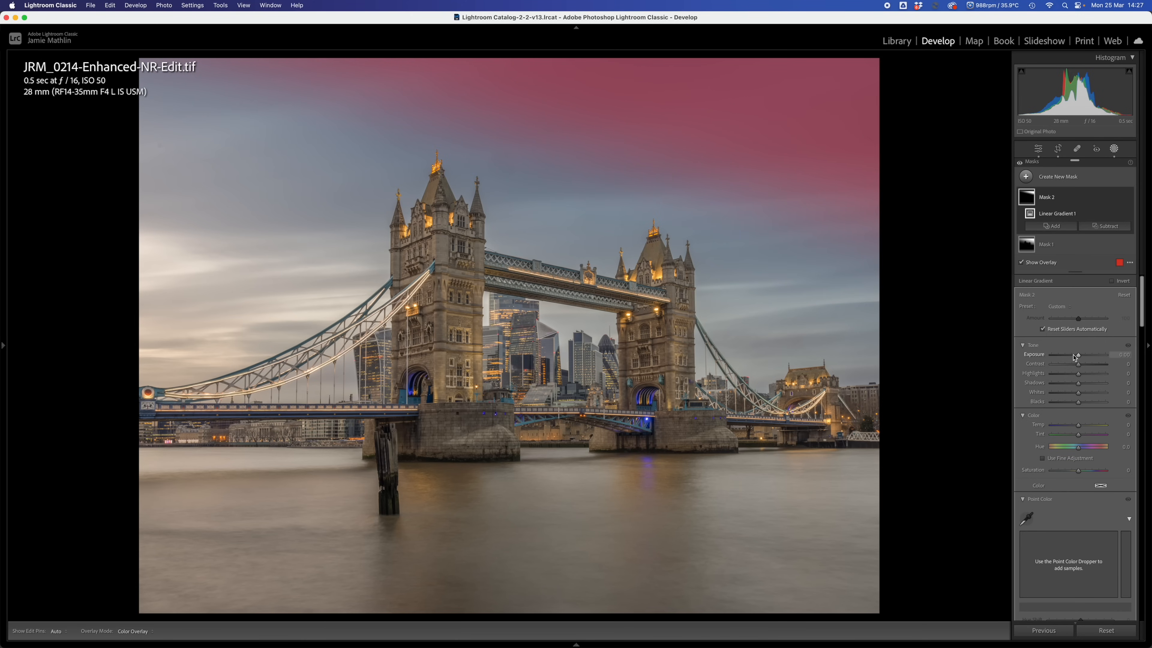
key("o")
left_click_drag(1079, 358, 1073, 359)
left_click_drag(1078, 425, 1076, 429)
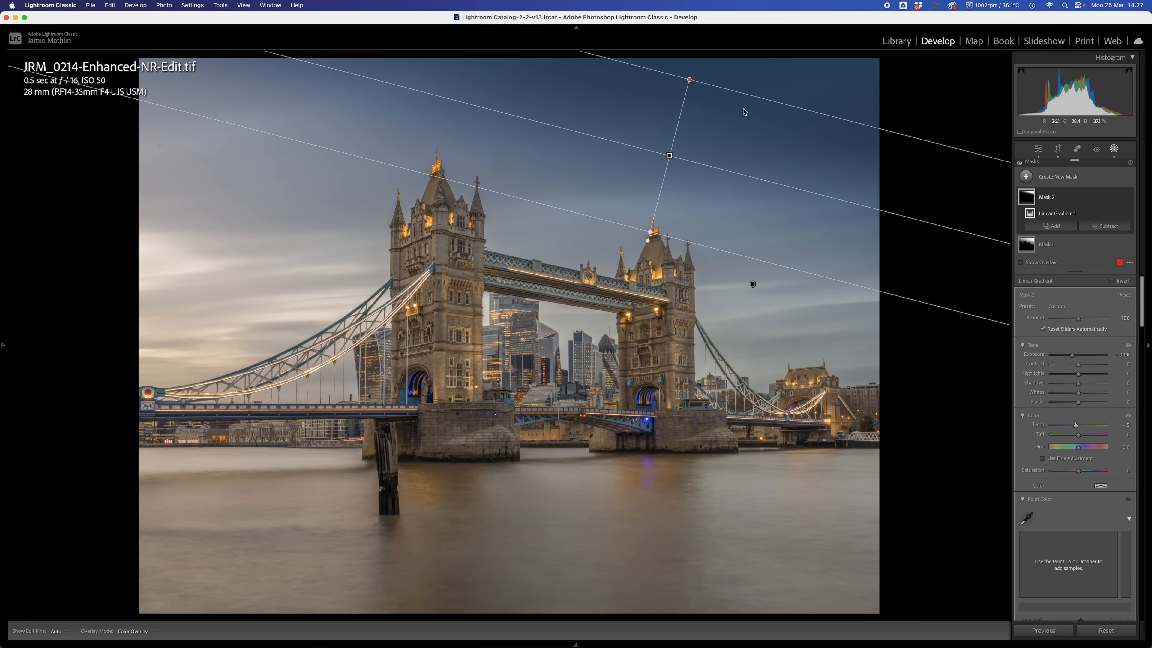
Add a diagonal linear gradient mask rising from the photo's lower-left water, and extend its far edge farther into the sky.
left_click(1053, 180)
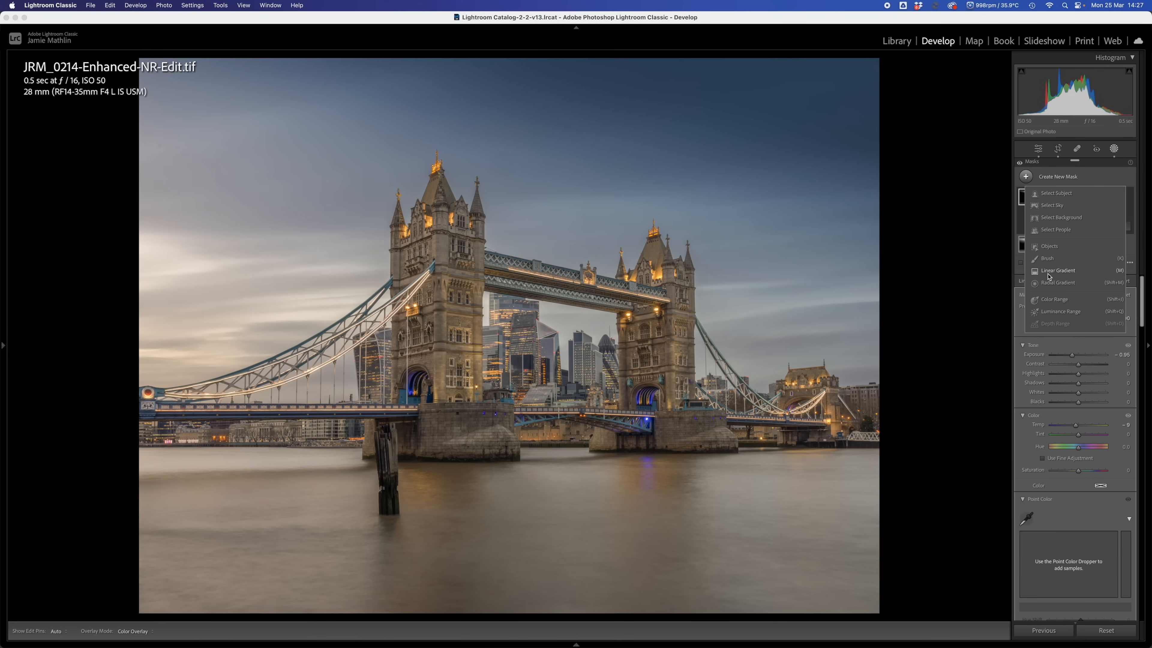
left_click(1048, 272)
left_click_drag(170, 582, 368, 152)
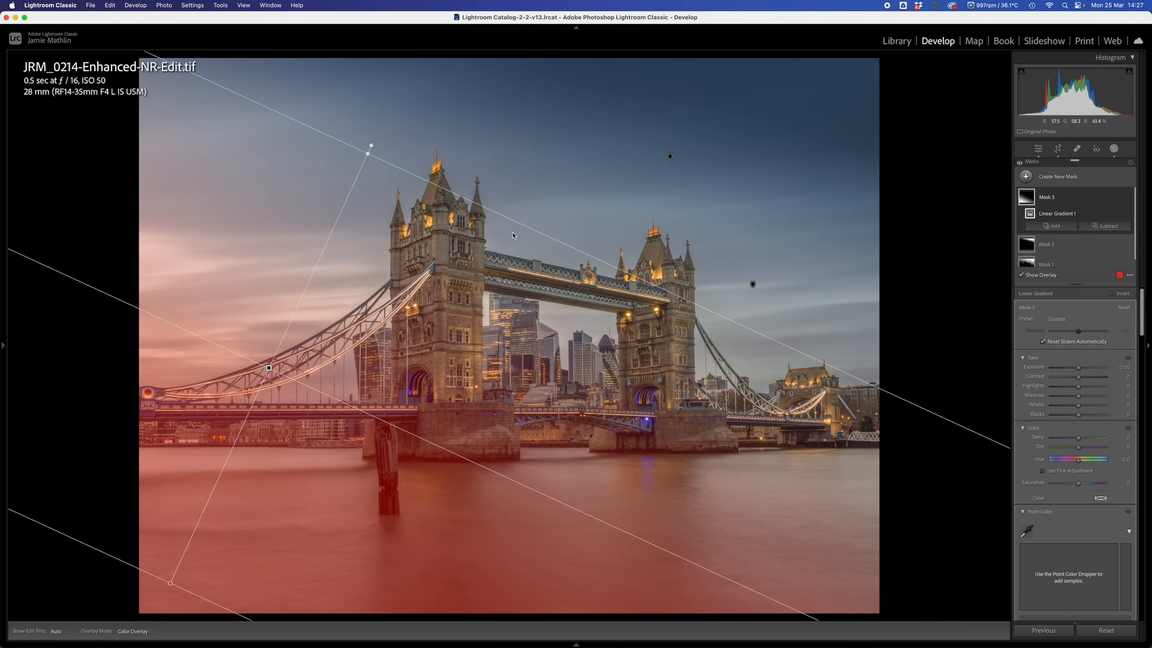
left_click_drag(524, 224, 539, 194)
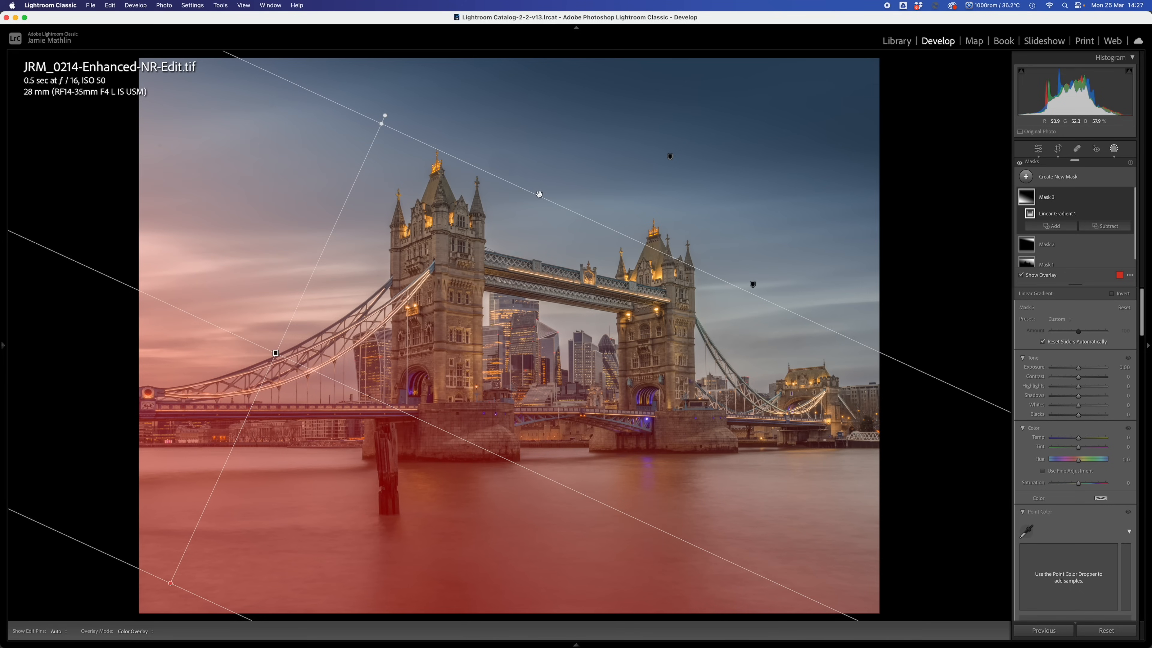
Warm the lower-left linear gradient with Temp 40, Tint 18 and Saturation 21.
left_click(1087, 438)
left_click_drag(1087, 439, 1090, 439)
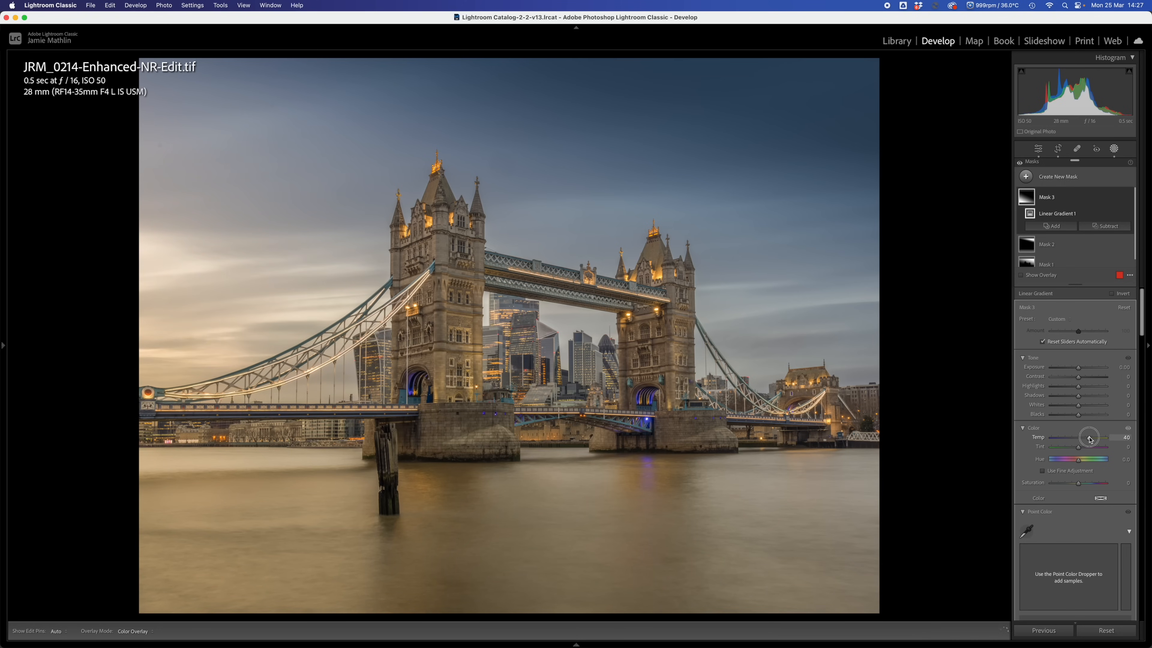
left_click(1087, 448)
left_click_drag(1086, 449, 1088, 448)
left_click(1084, 484)
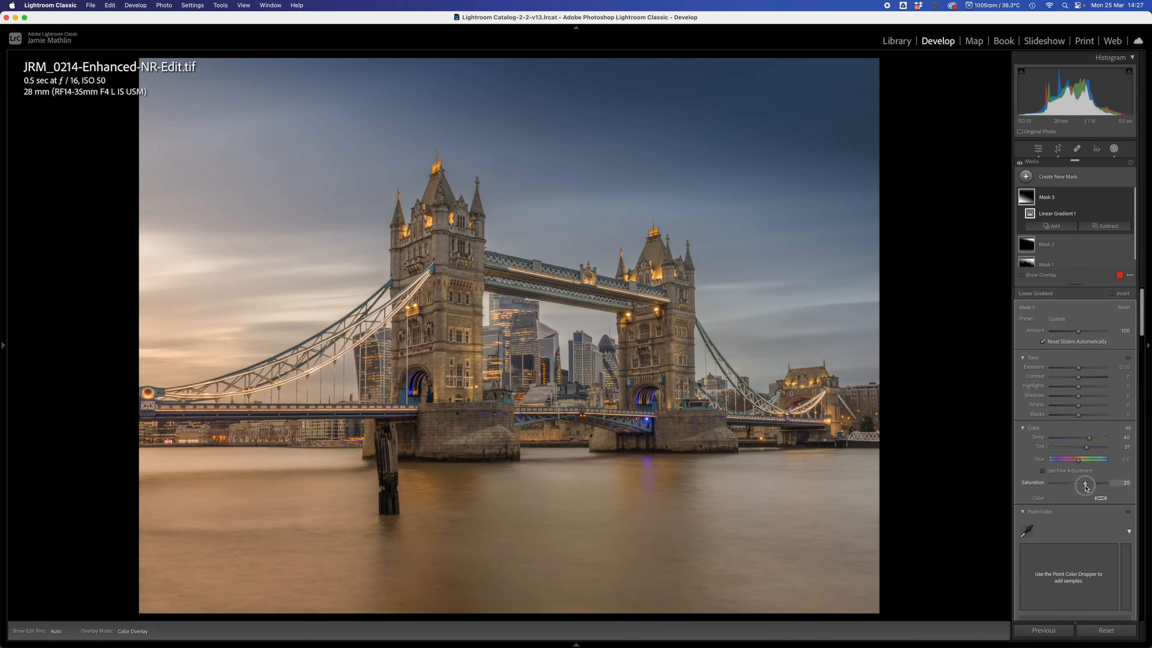
left_click(1084, 448)
left_click_drag(1082, 447, 1081, 448)
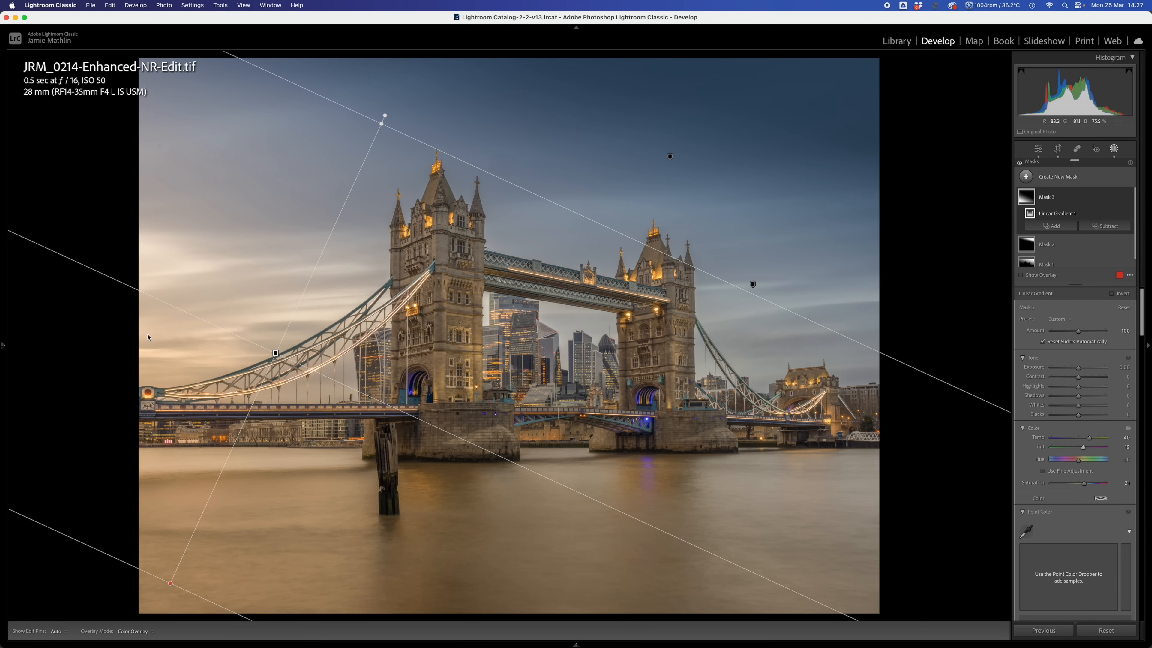
Add a wide radial gradient mask over the bright sky at the photo's left edge, with Exposure 1.22, Temp 27 and Tint 21.
left_click(1067, 177)
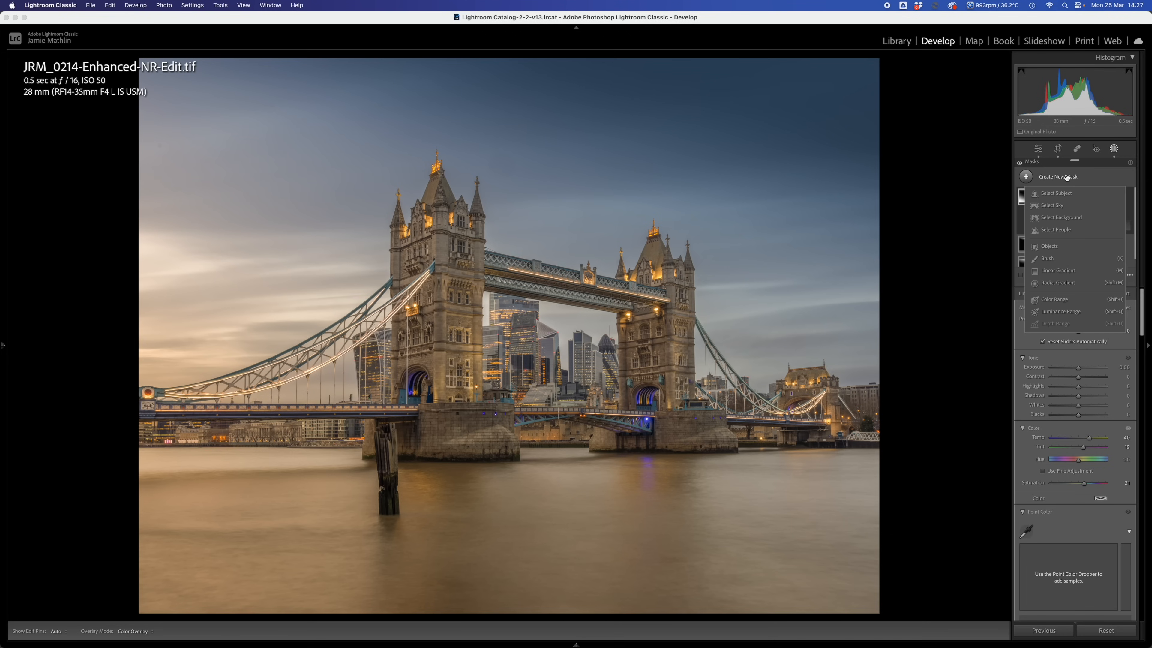
left_click(1058, 283)
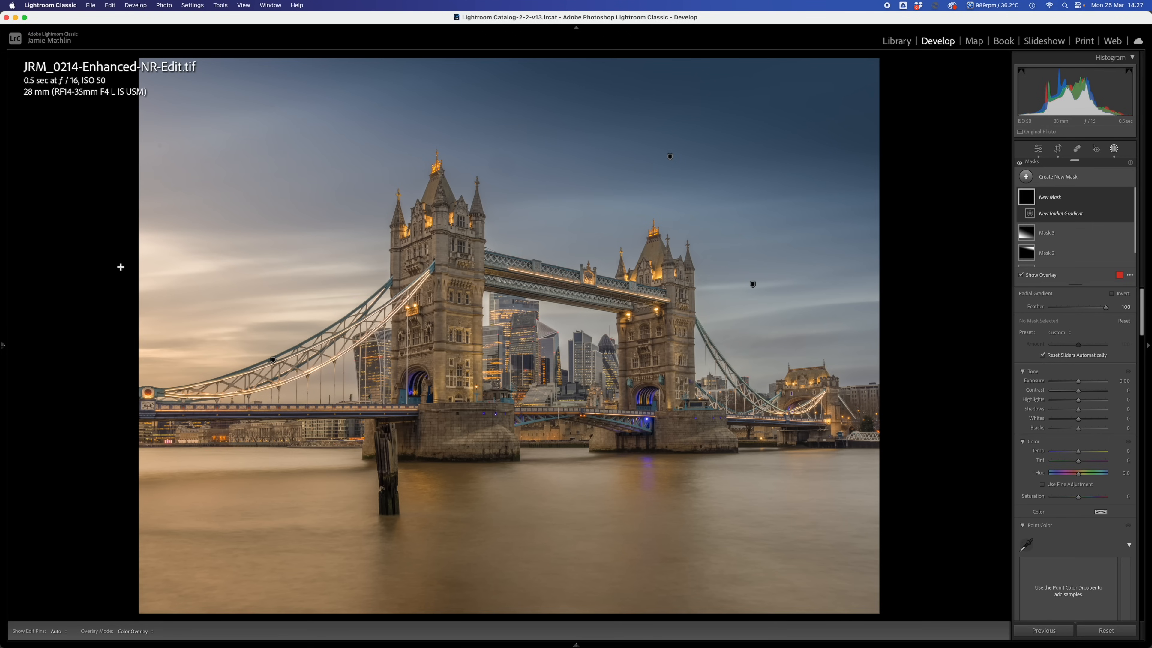
left_click_drag(138, 267, 415, 390)
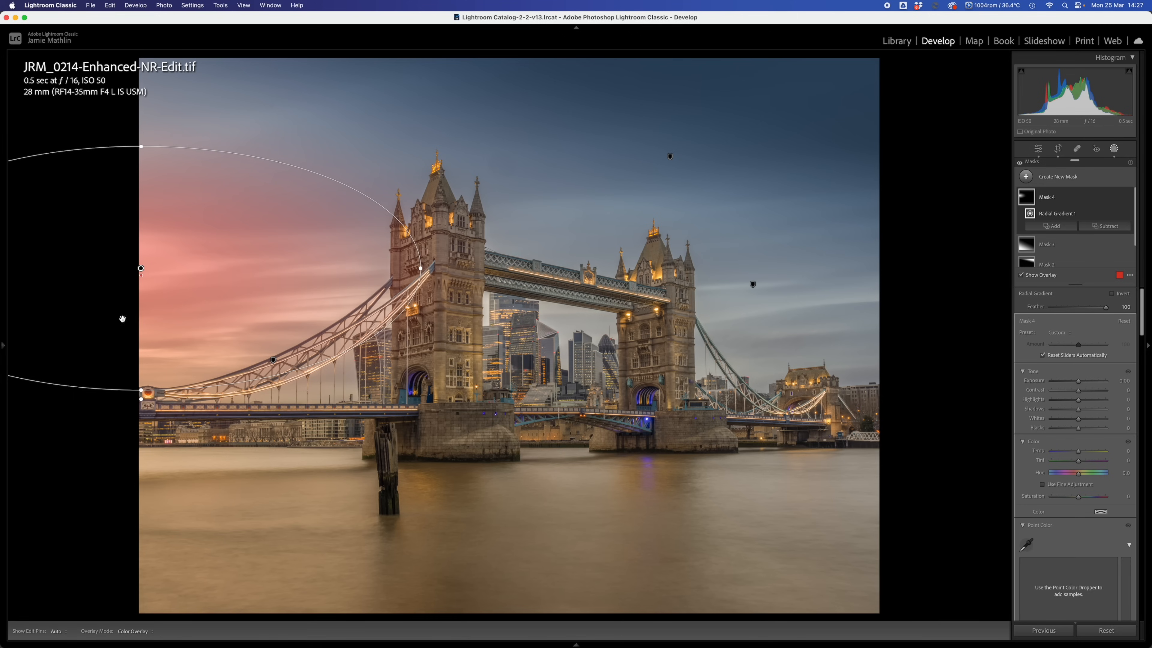
left_click(1085, 381)
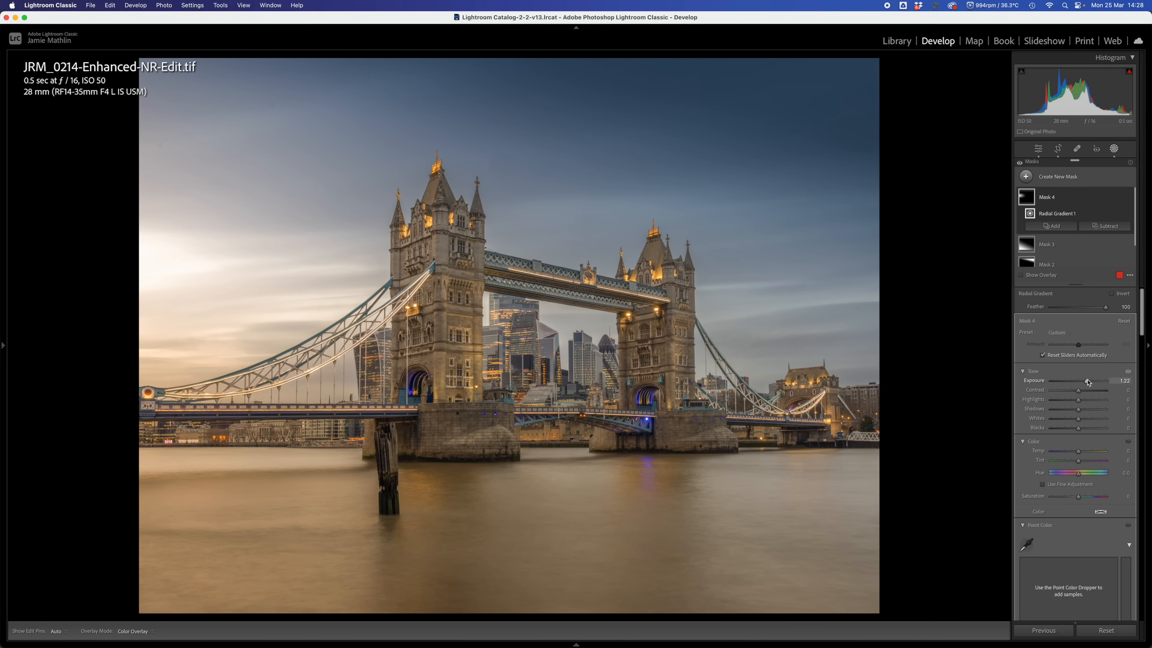
left_click(1085, 451)
left_click(1083, 462)
left_click_drag(1084, 464, 1085, 462)
Intersect the radial gradient mask with a Select Sky mask to restrict its glow to the sky.
right_click(1122, 214)
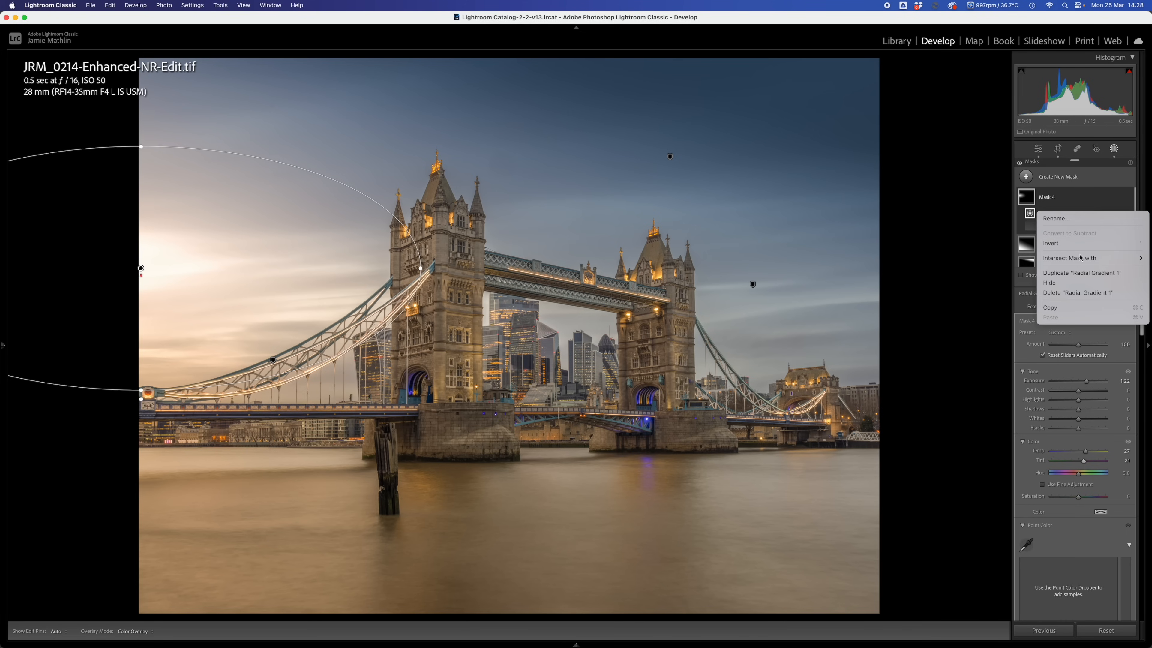
mouse_move(1088, 257)
left_click(1012, 268)
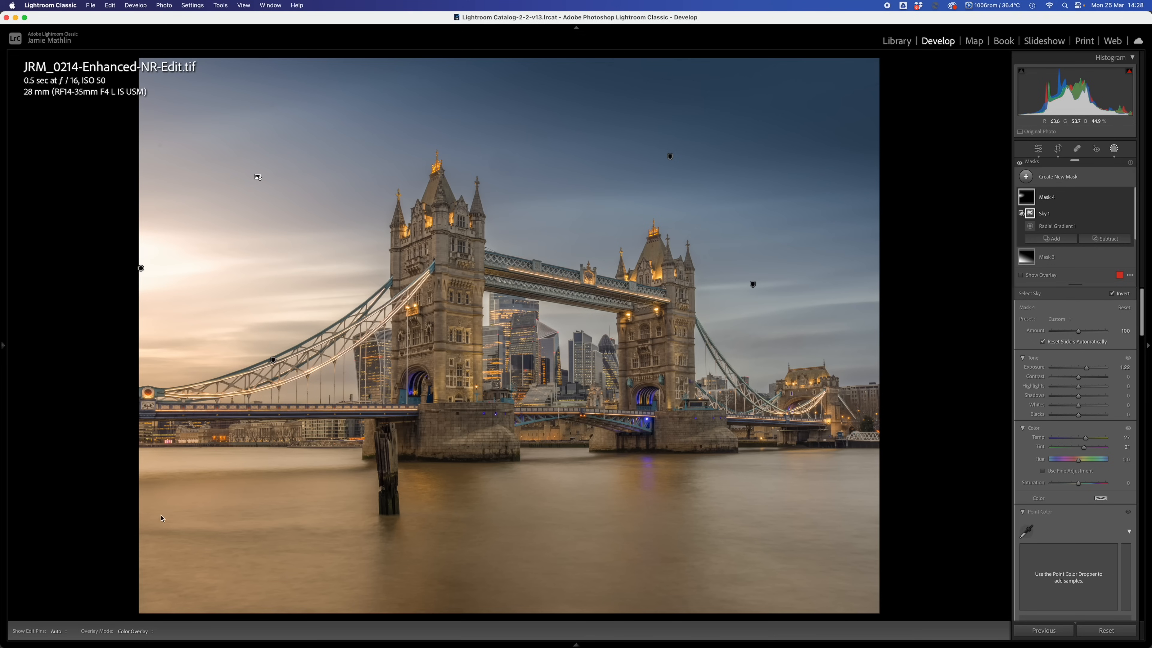
Duplicate Mask 4 and move the copy's radial gradient down onto the water at the photo's left edge.
left_click(141, 269)
right_click(141, 268)
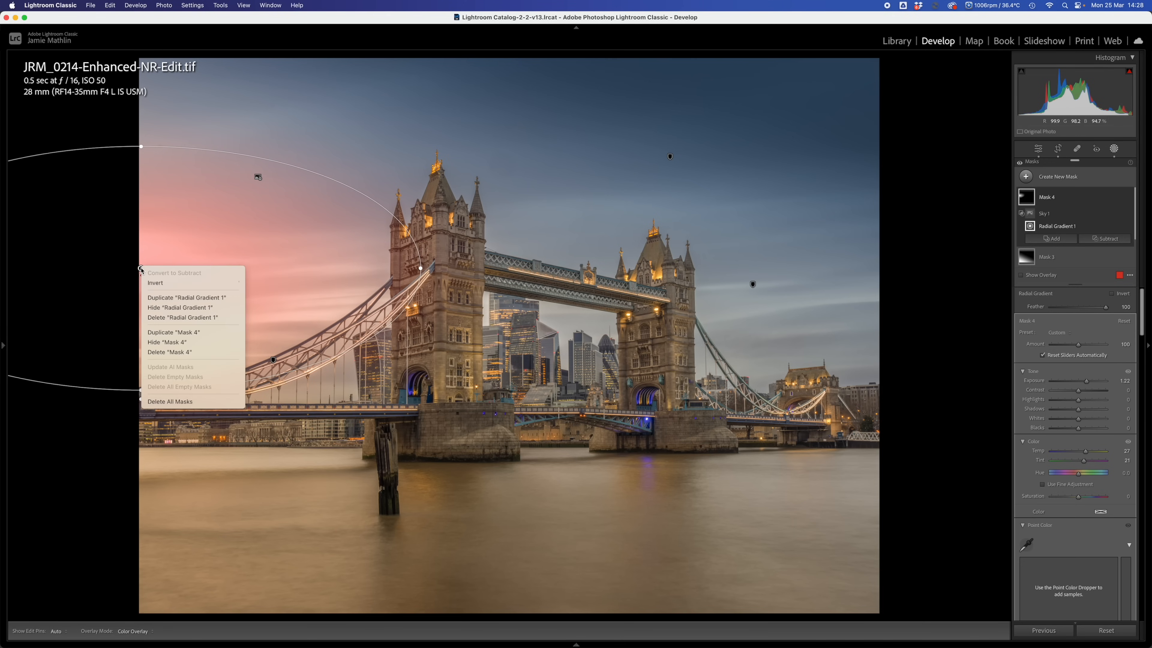
left_click(175, 332)
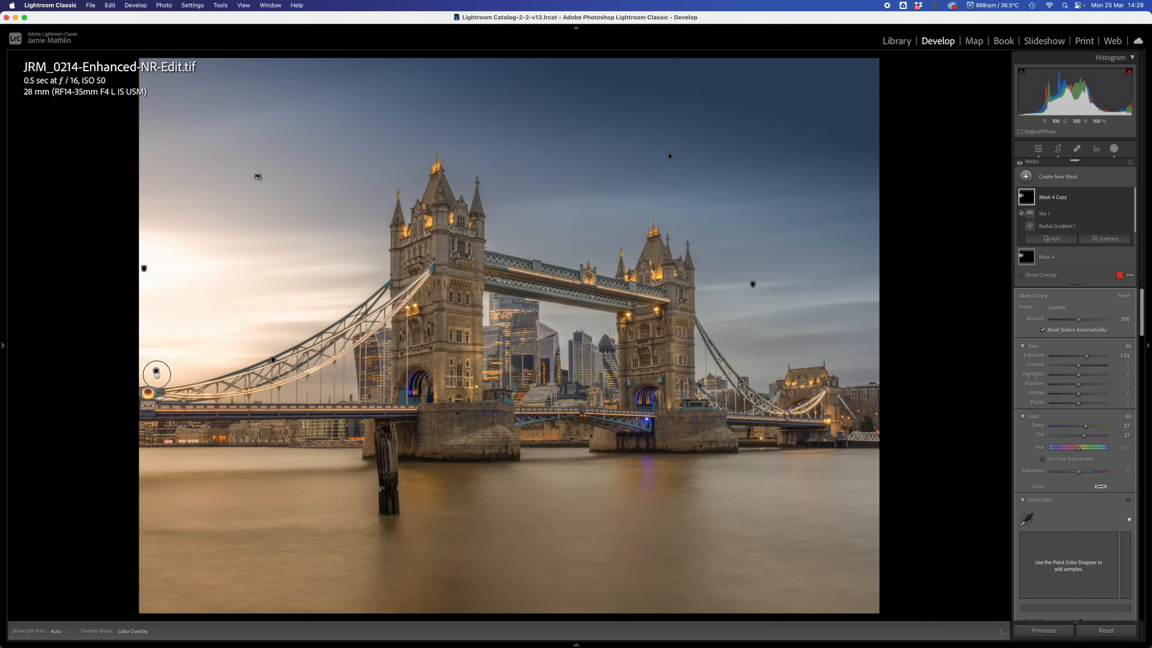
left_click_drag(162, 498, 144, 528)
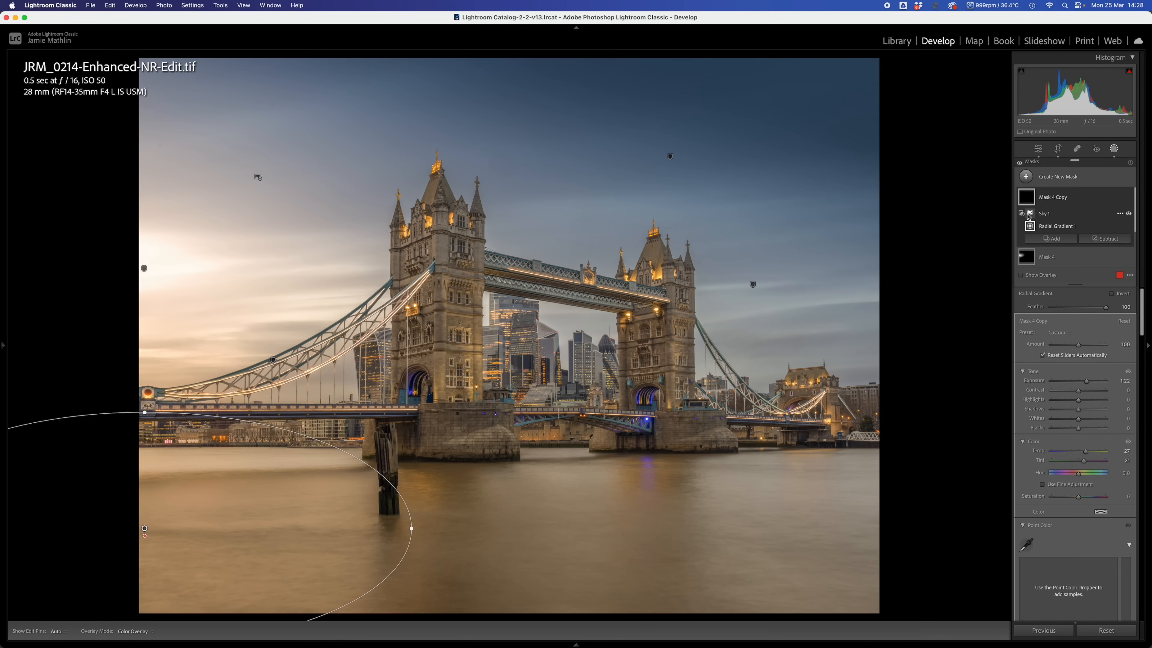
Hide the Sky component in the duplicated mask and reduce the height of its radial gradient slightly.
left_click(1129, 214)
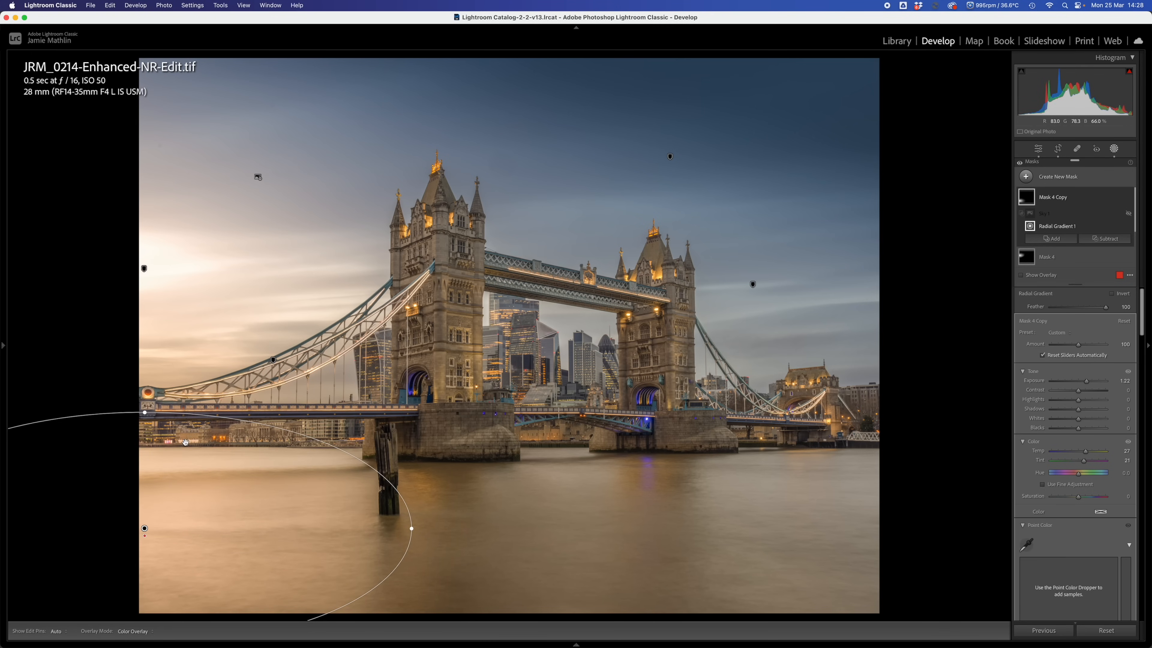
left_click(1128, 214)
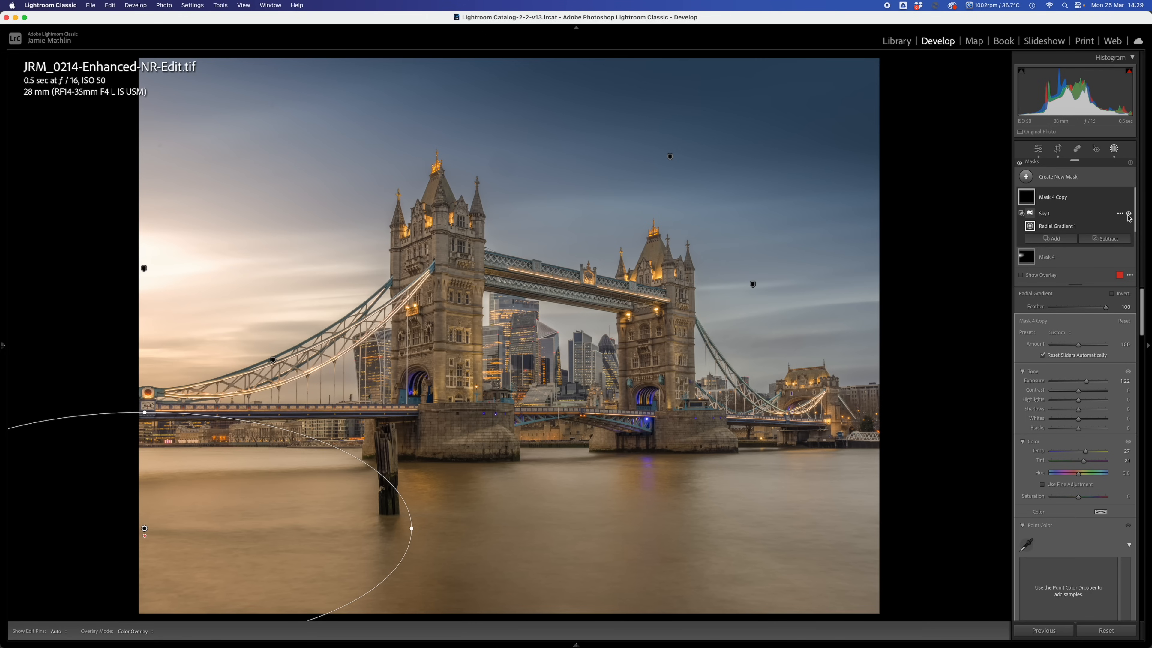
left_click(1128, 214)
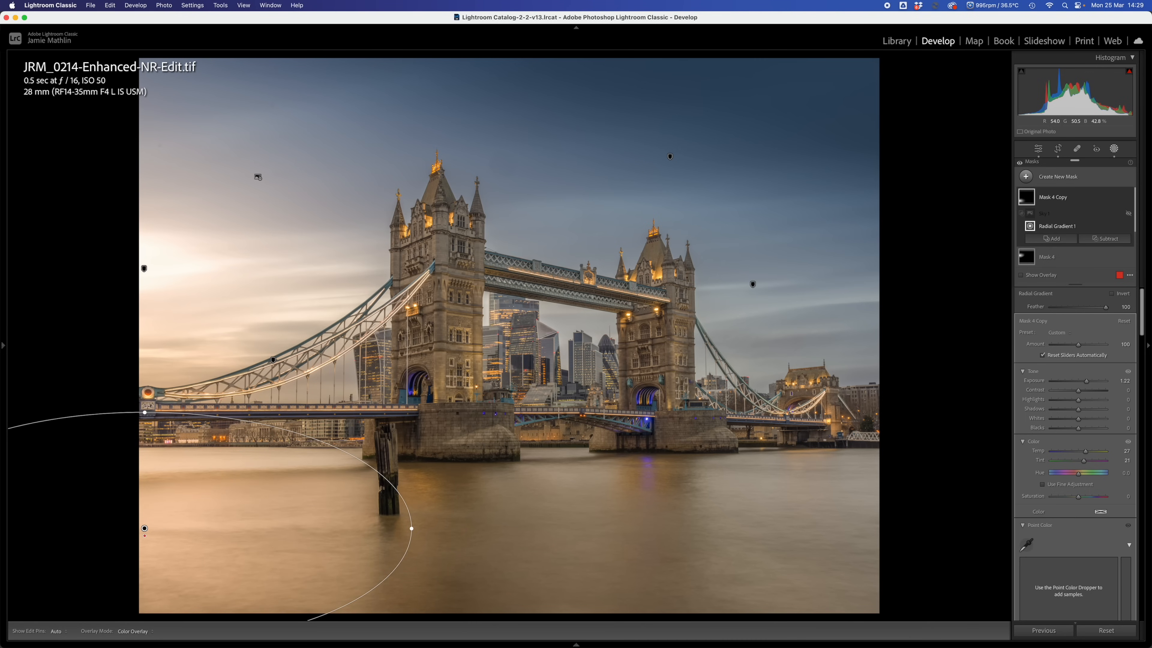
left_click_drag(144, 412, 144, 422)
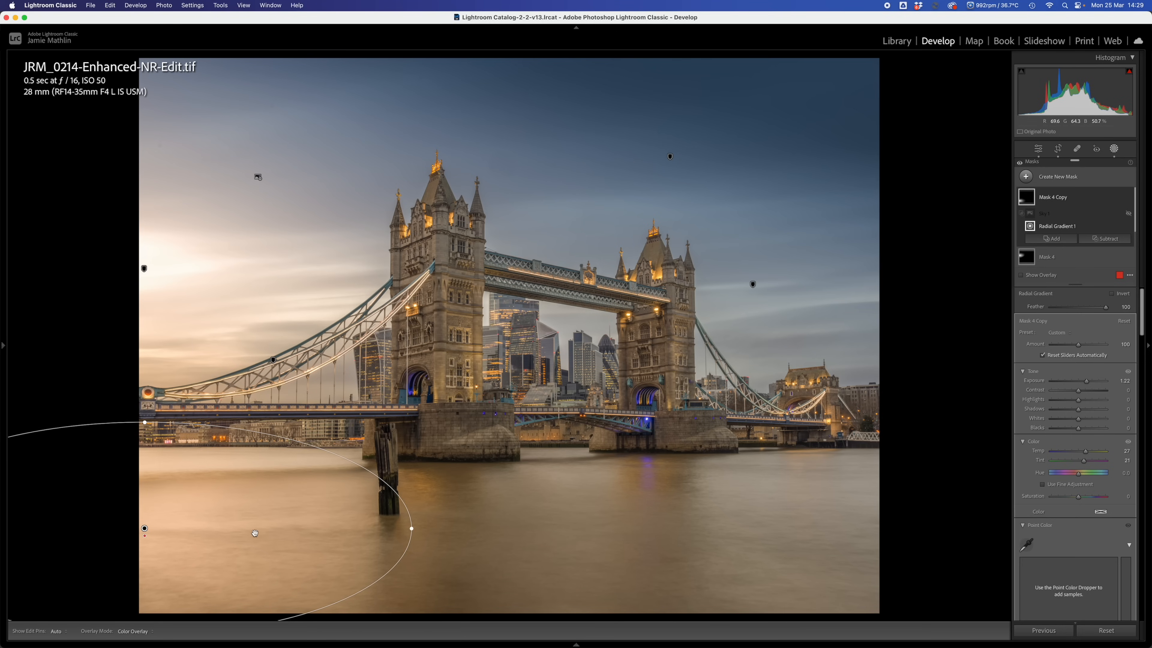
Set Contrast to 22 and Clarity to 28 for the water's radial gradient mask.
scroll(1097, 430, "down", 3)
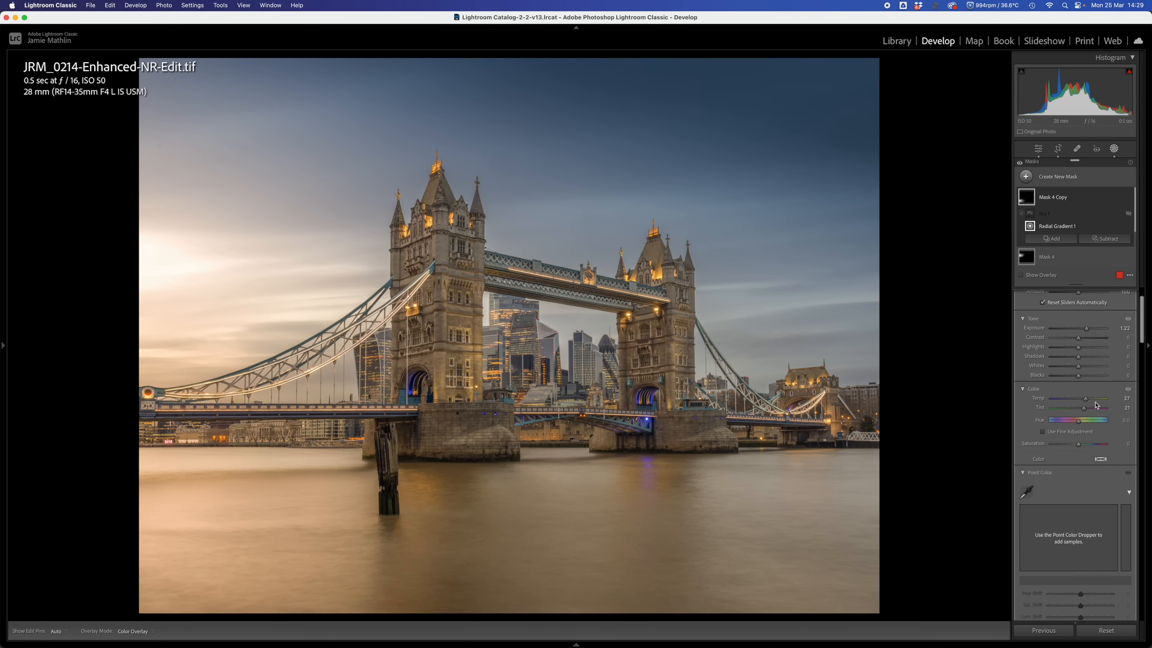
left_click_drag(1089, 337, 1084, 337)
scroll(1083, 372, "down", 12)
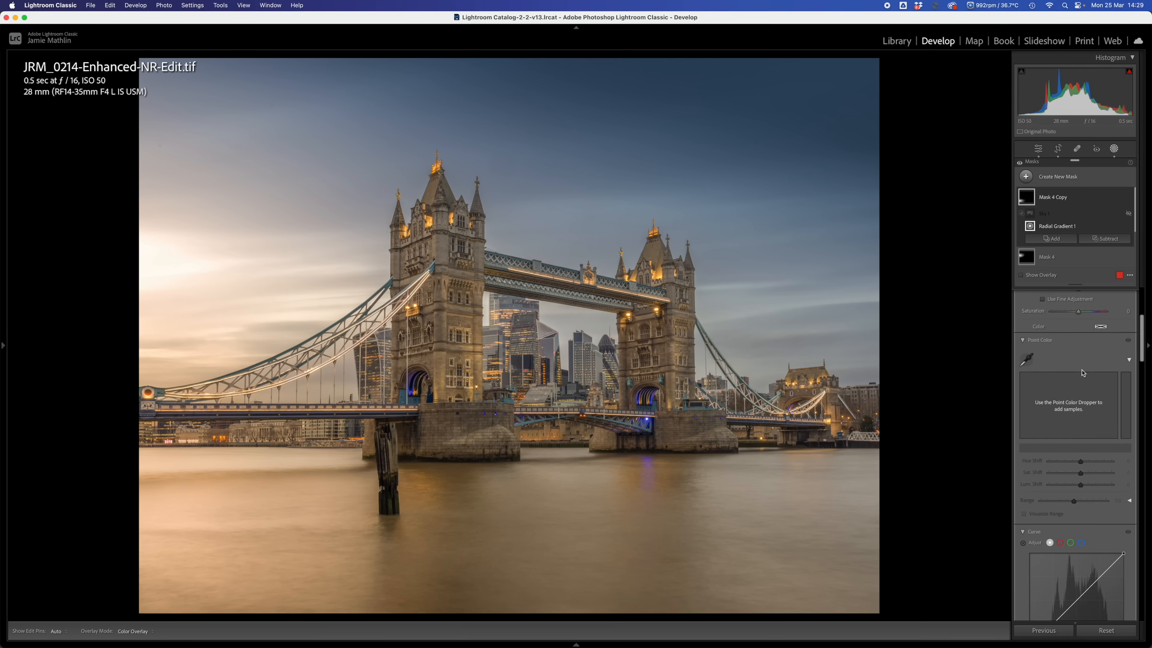
scroll(1082, 372, "down", 6)
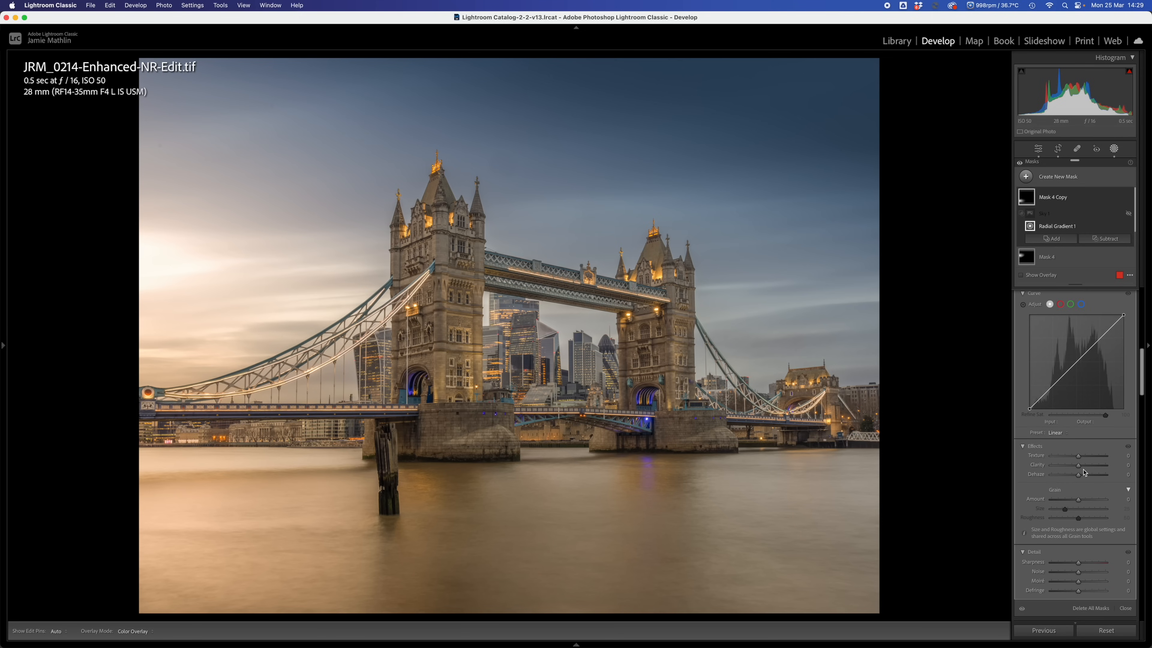
left_click(1085, 469)
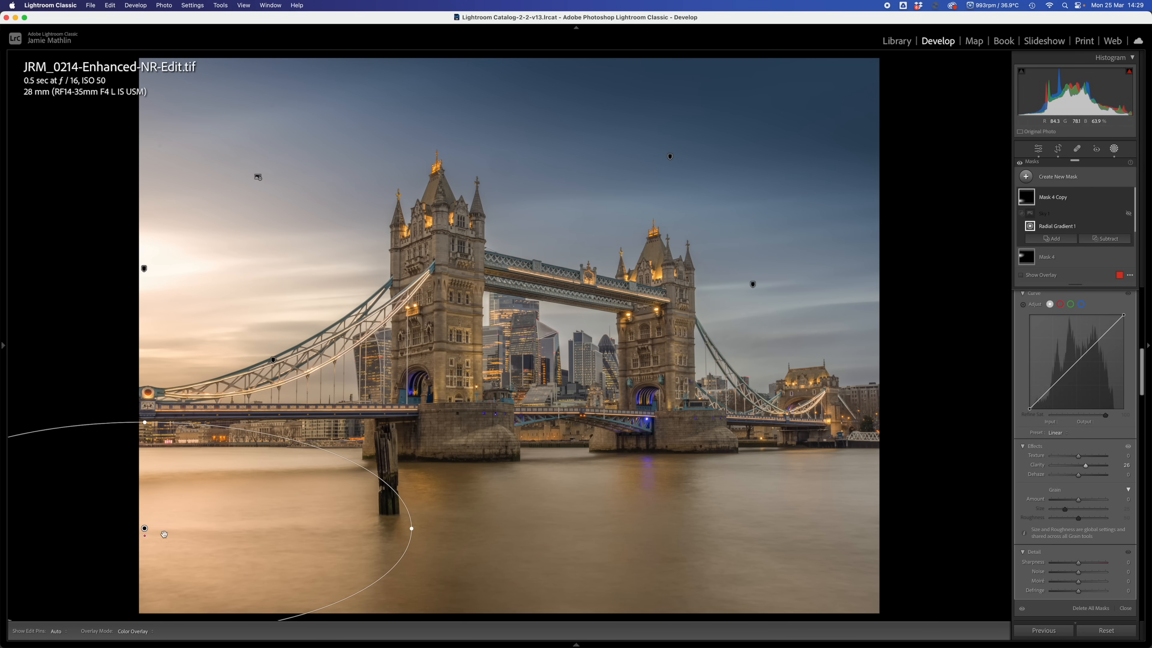
Duplicate the water's radial mask, shrink the copy's height and width, and shift it up slightly along the photo's left edge.
right_click(145, 527)
left_click(175, 568)
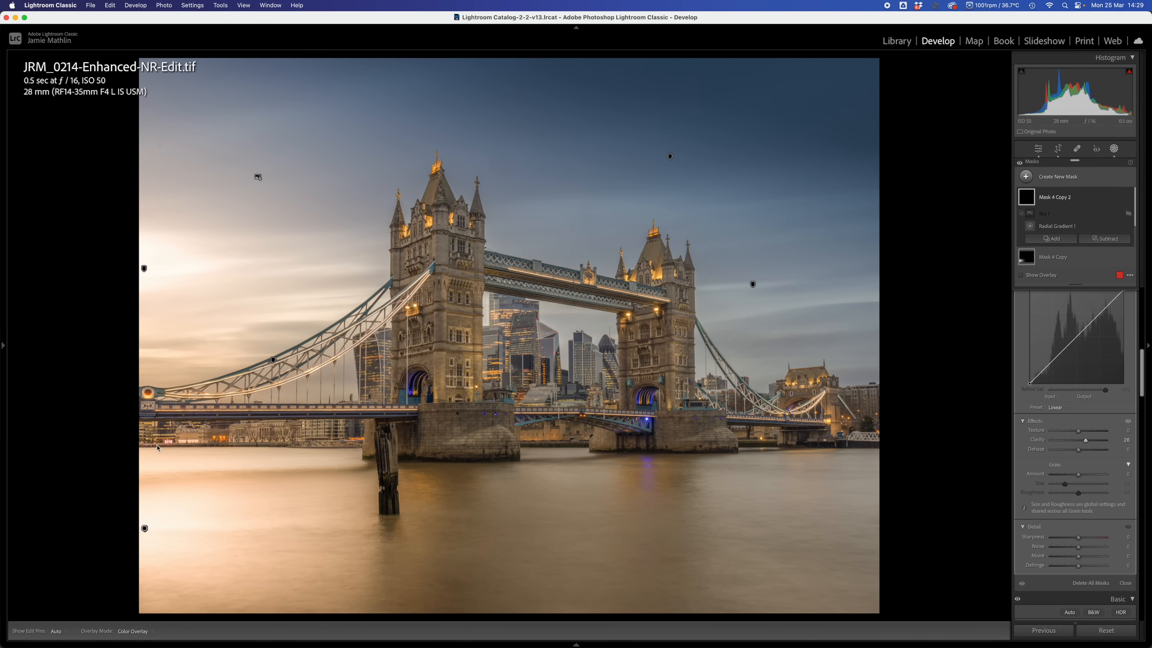
left_click(145, 529)
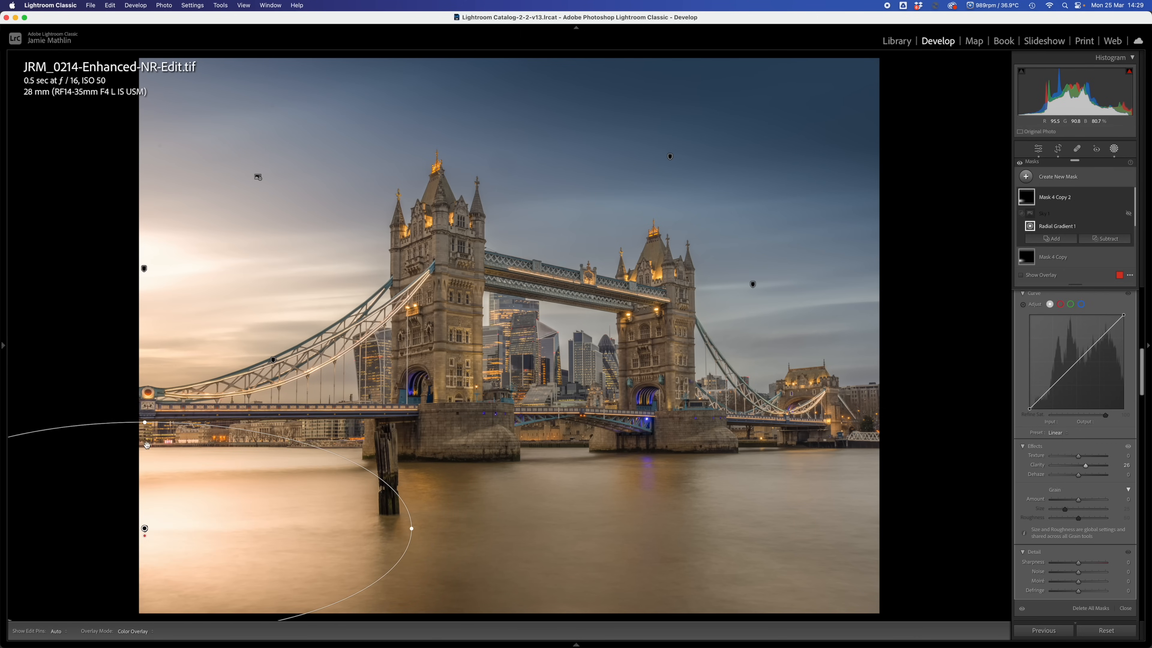
left_click_drag(145, 422, 142, 459)
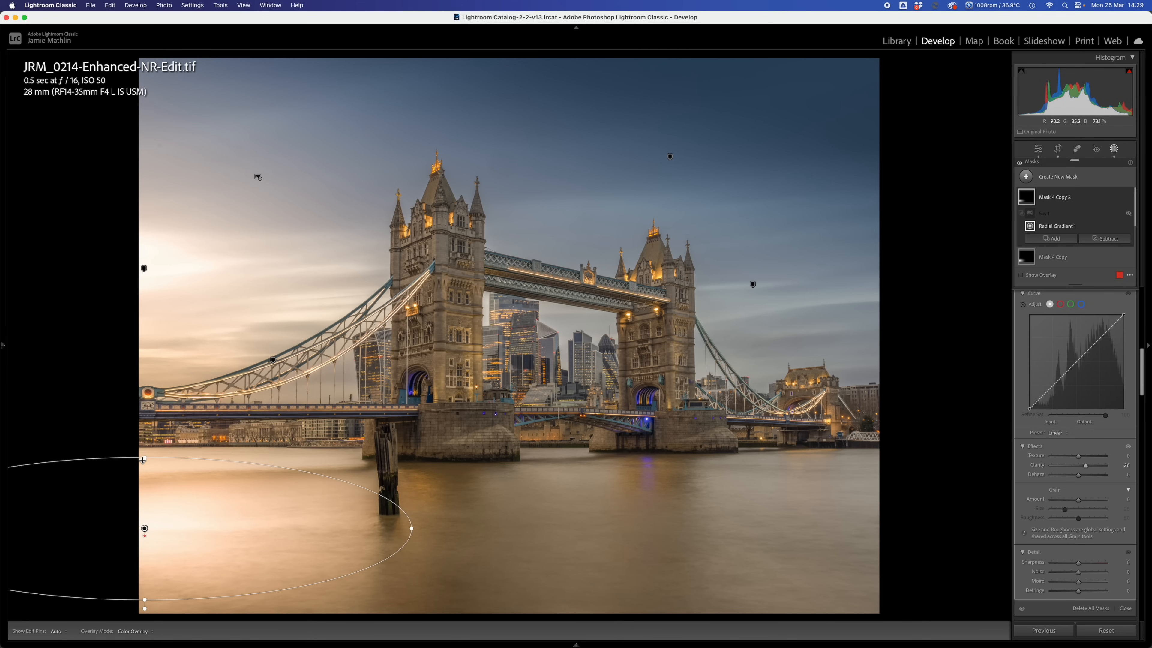
left_click_drag(417, 530, 265, 530)
left_click(144, 457)
left_click_drag(144, 529, 145, 514)
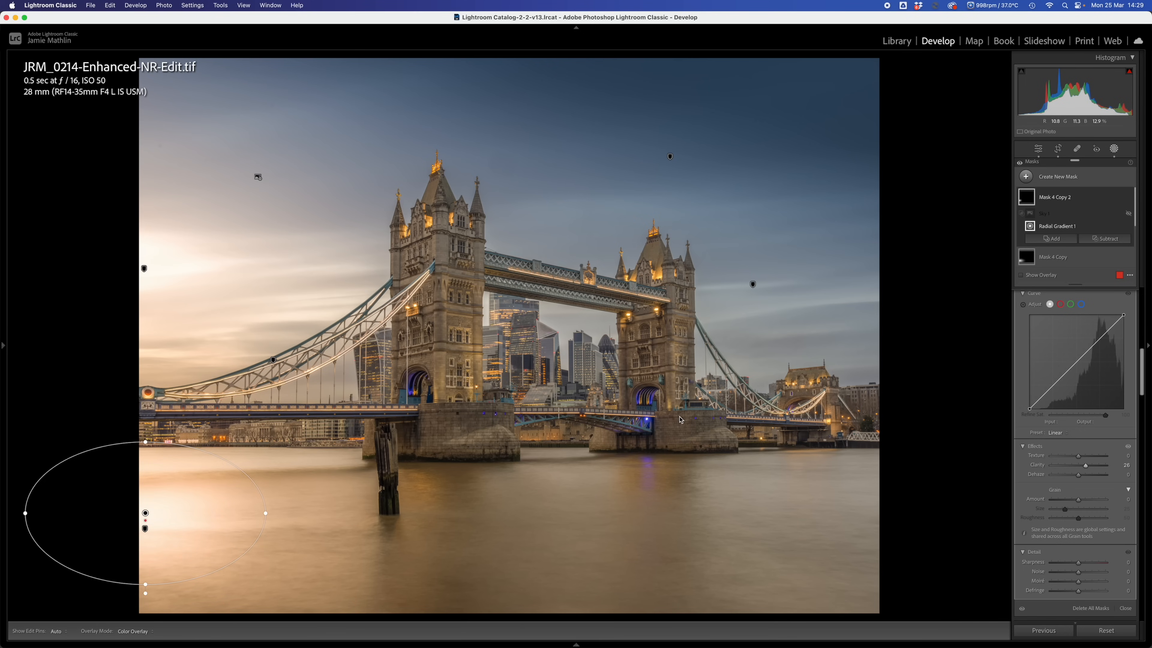
Set the smaller water mask's Exposure to 0.28.
scroll(1086, 361, "up", 10)
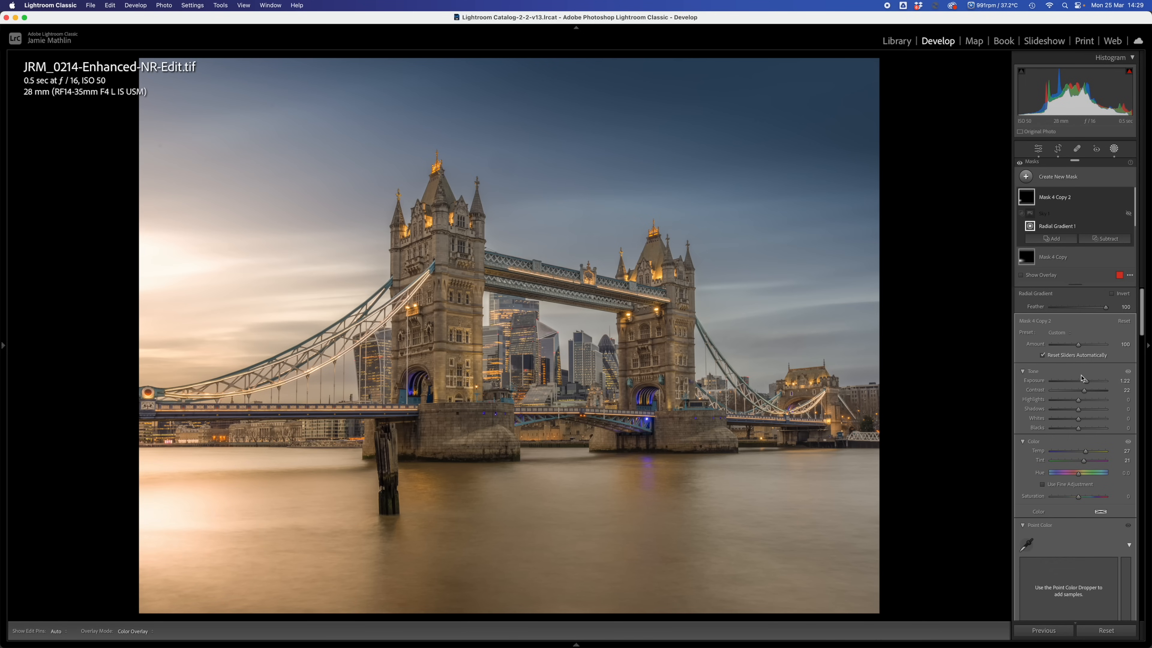
left_click(1087, 383)
left_click_drag(1087, 385, 1080, 385)
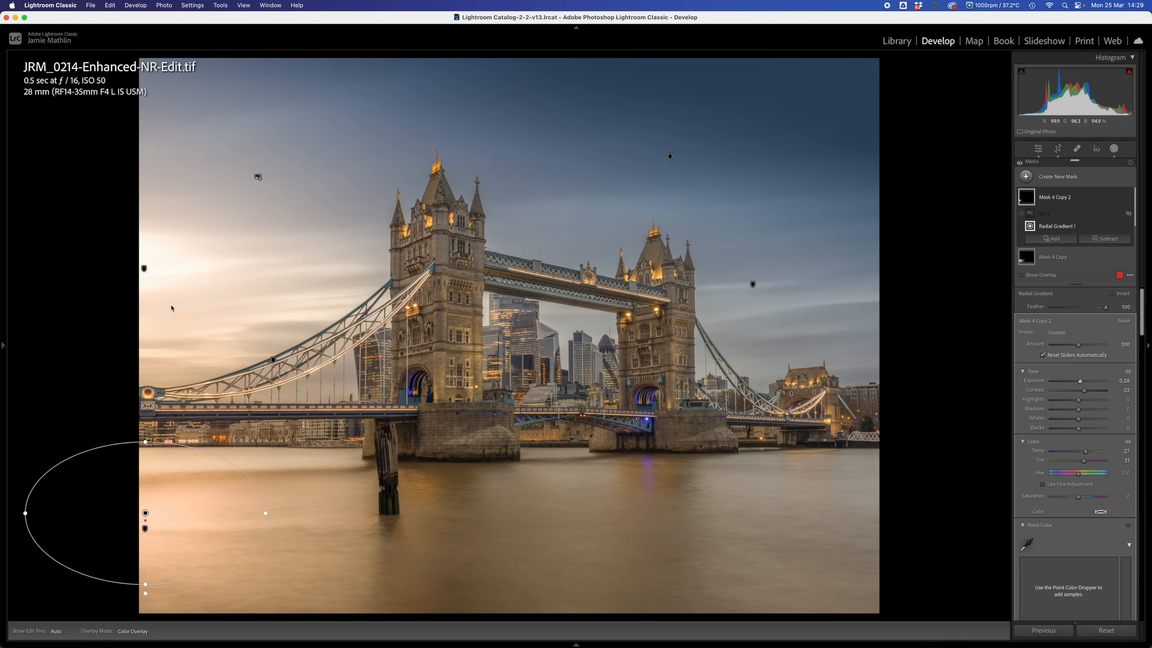
left_click(1081, 385)
Leave masking and try adjusting the overall Exposure of the photo.
left_click(1116, 150)
left_click_drag(1078, 249, 1077, 257)
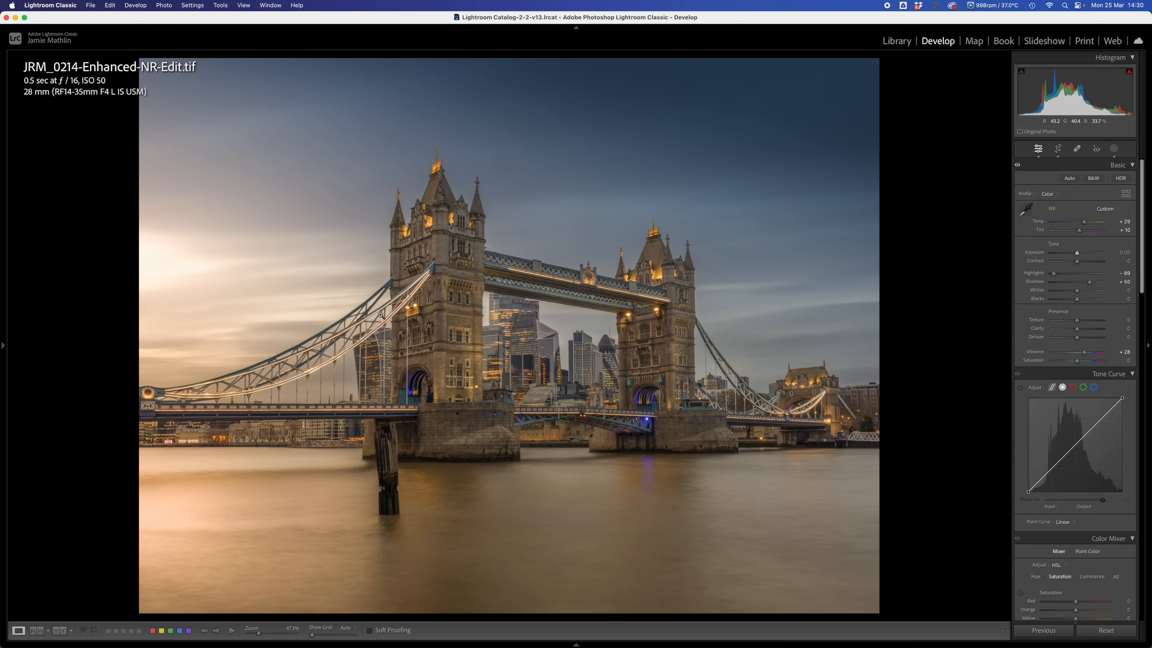
Add a tall, narrow radial gradient mask over the left tower, stretching from above its spire down past the water.
left_click(1113, 148)
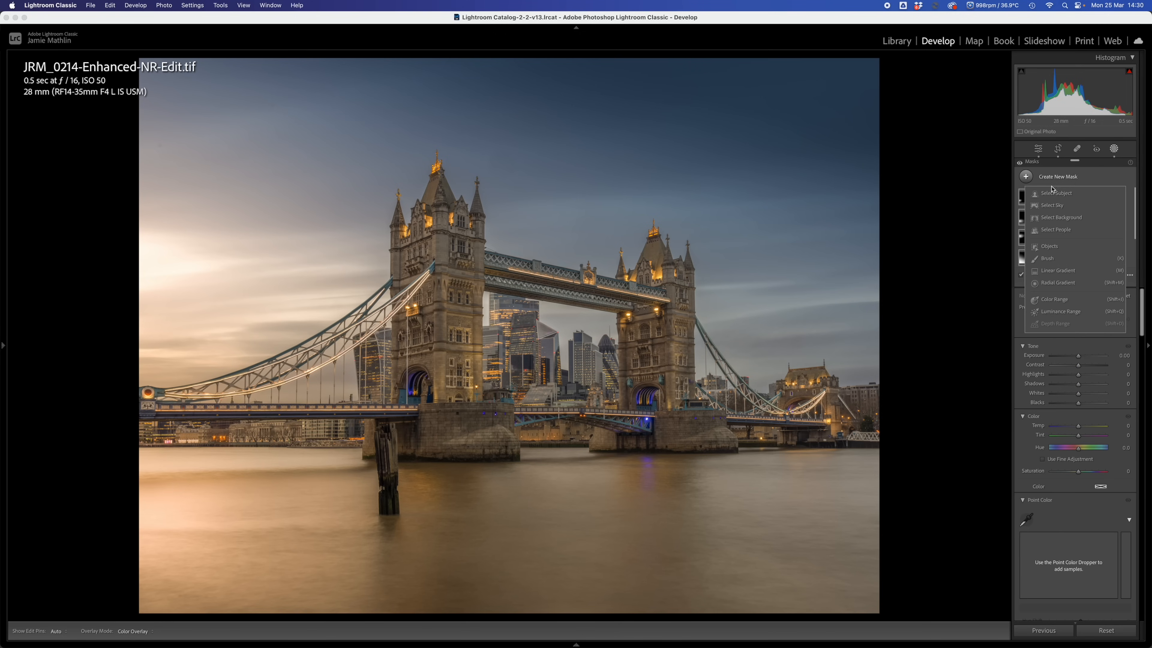
key("shift+m")
left_click_drag(448, 399, 480, 204)
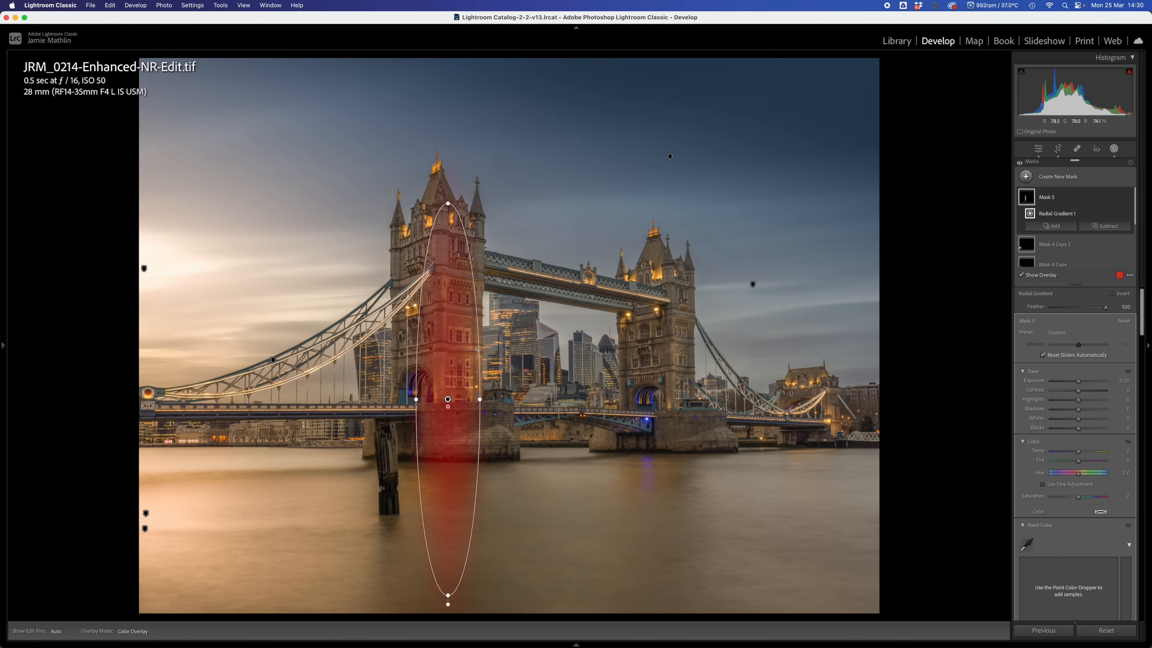
left_click_drag(450, 401, 453, 399)
left_click_drag(453, 203, 455, 103)
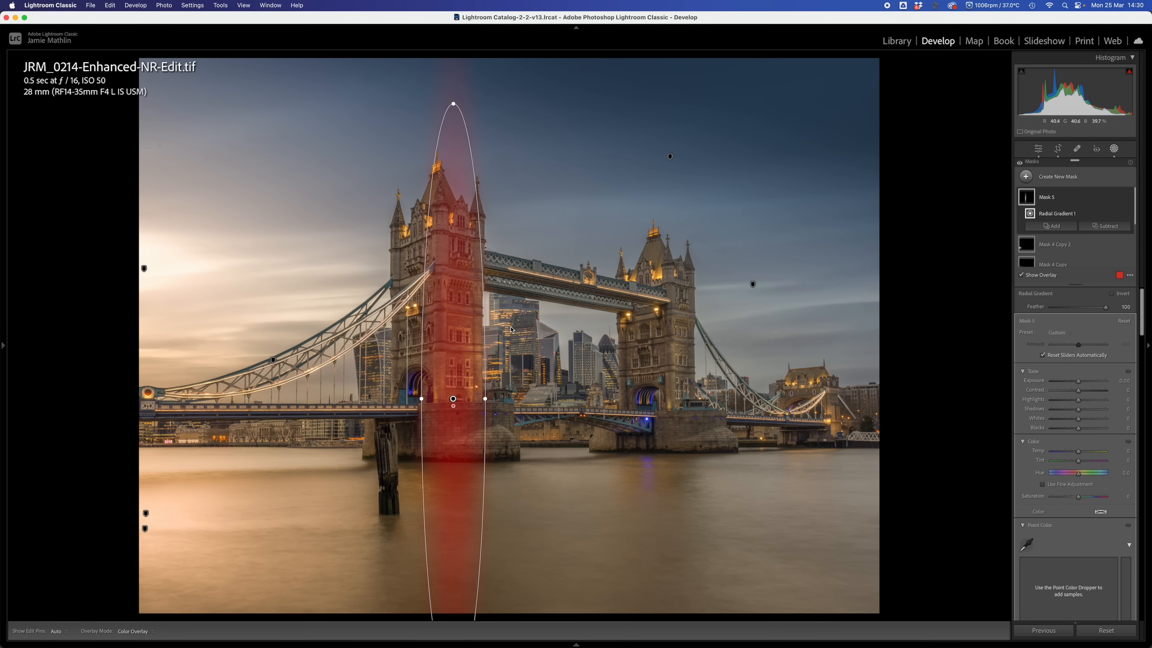
left_click_drag(452, 97, 450, 98)
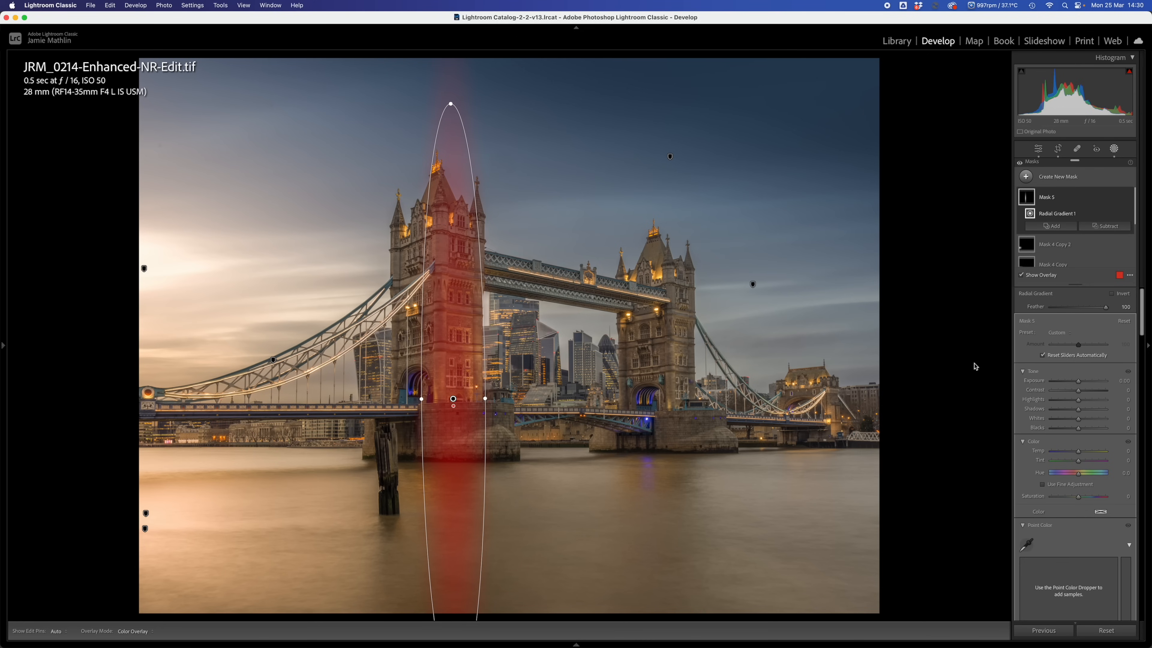
Set the left tower mask's Exposure to 1.03, Clarity to 19 and Temp and Tint to 21, with slightly raised Contrast.
left_click_drag(1088, 383, 1087, 382)
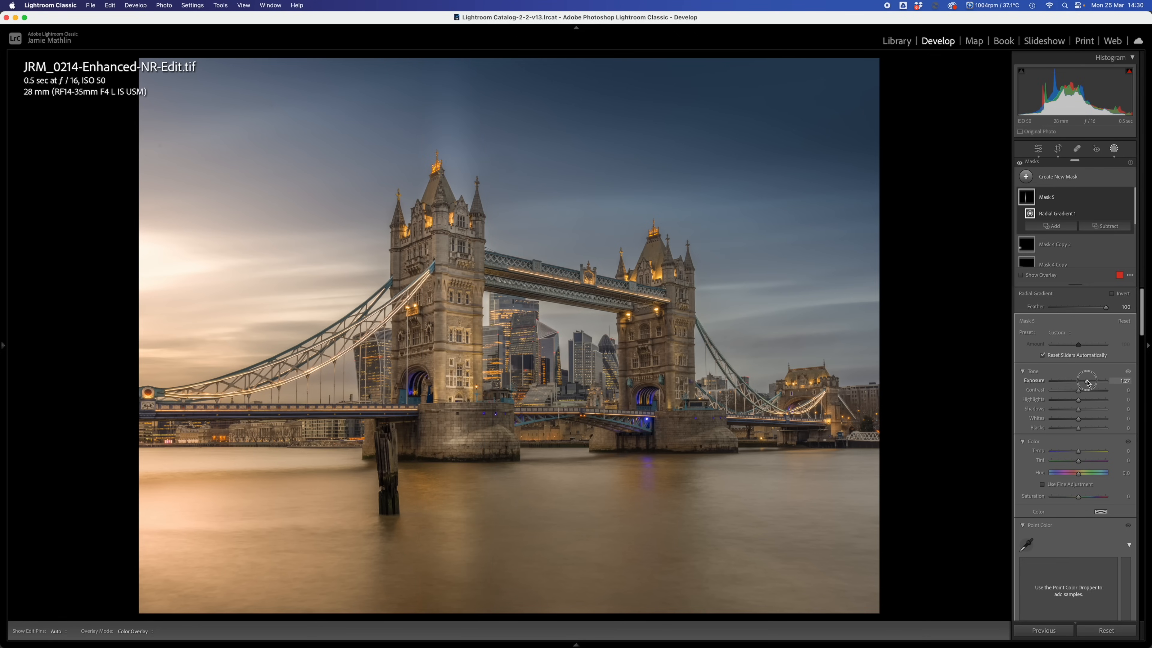
left_click_drag(1078, 390, 1082, 391)
scroll(1070, 435, "down", 5)
scroll(1060, 466, "down", 8)
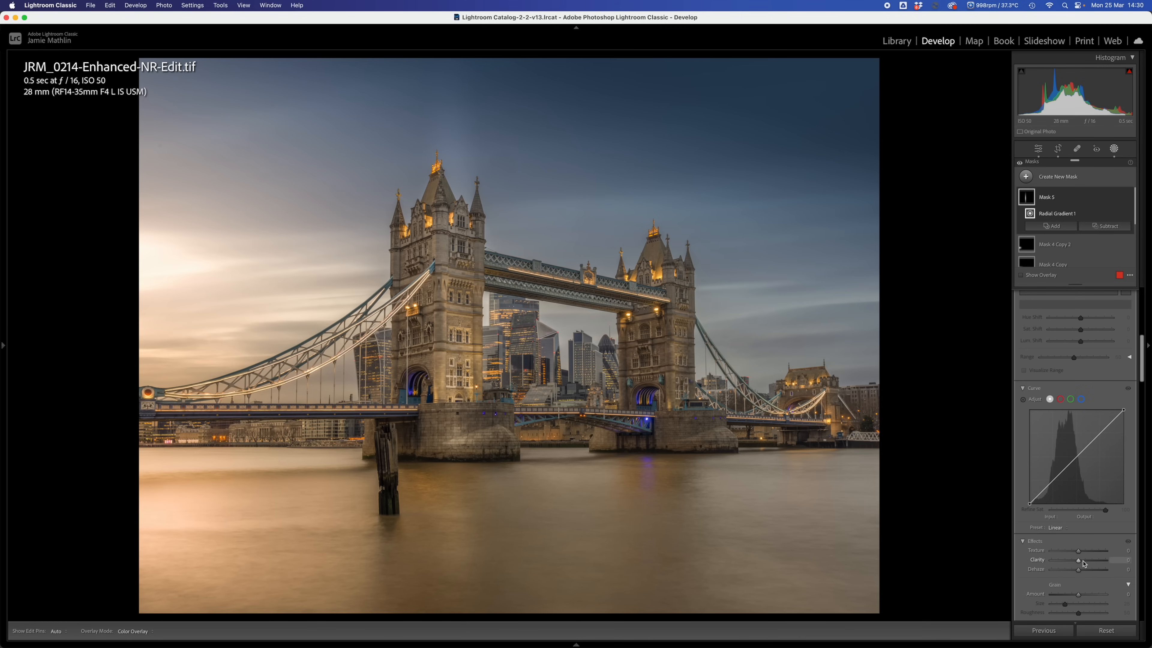
left_click(1084, 563)
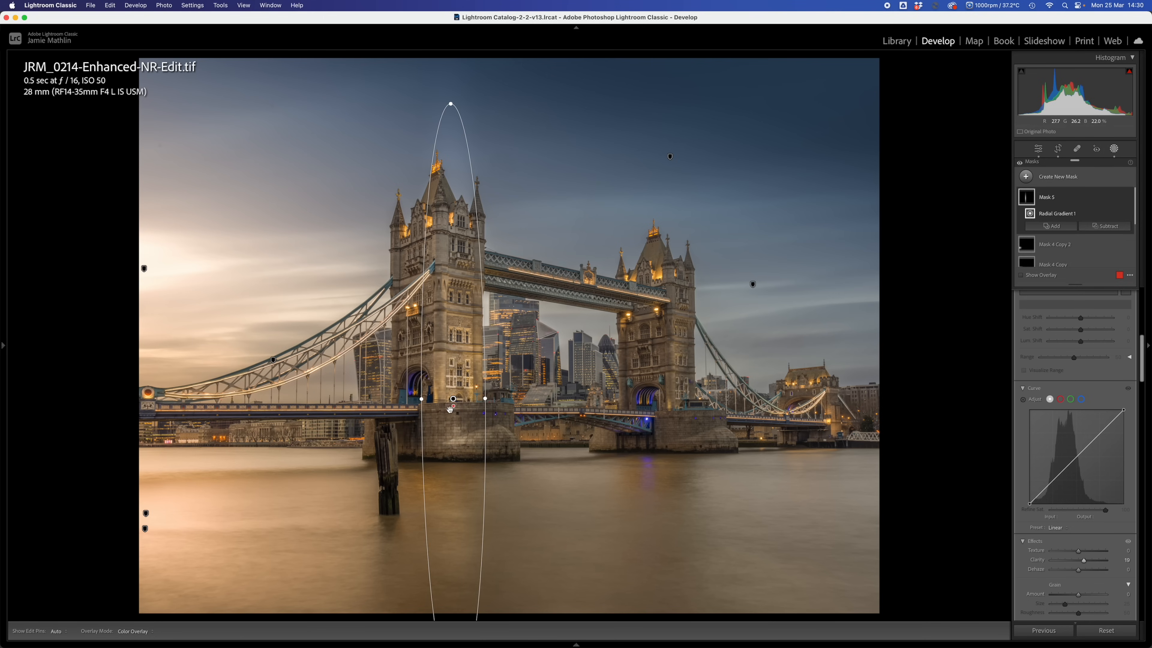
scroll(1077, 471, "up", 5)
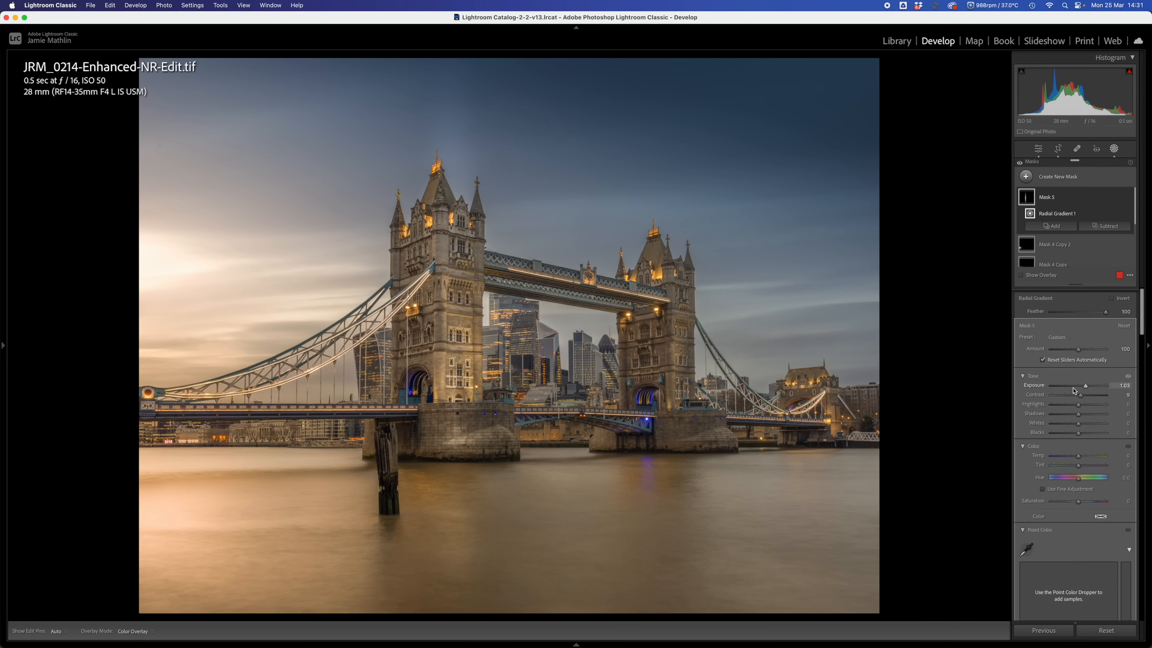
left_click(1083, 452)
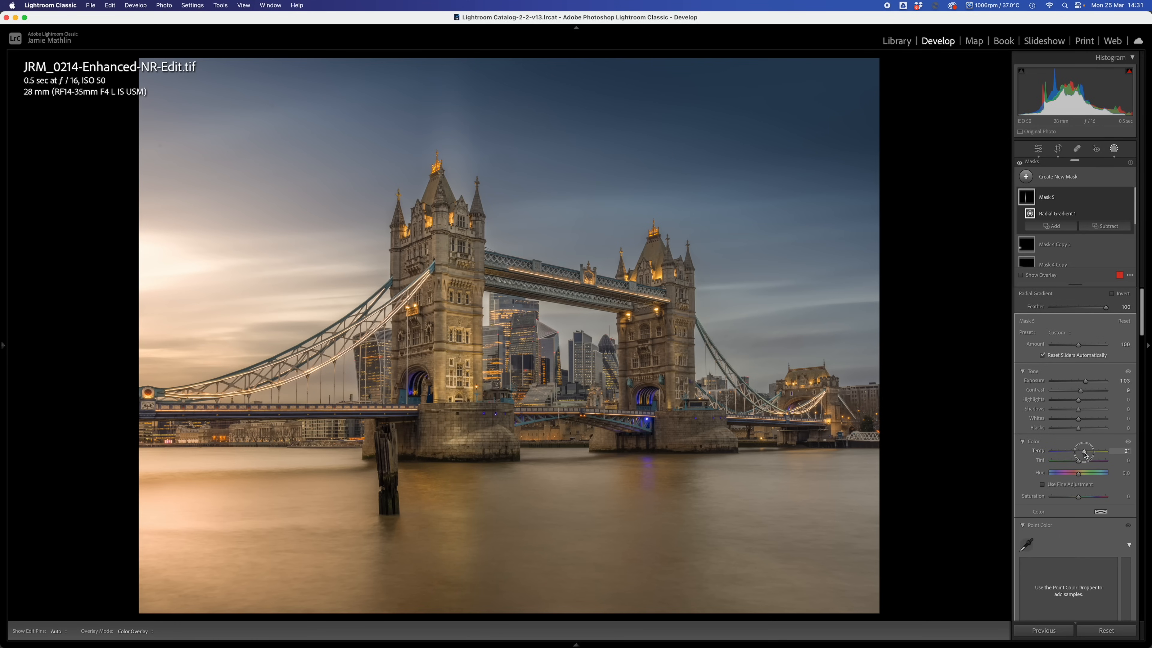
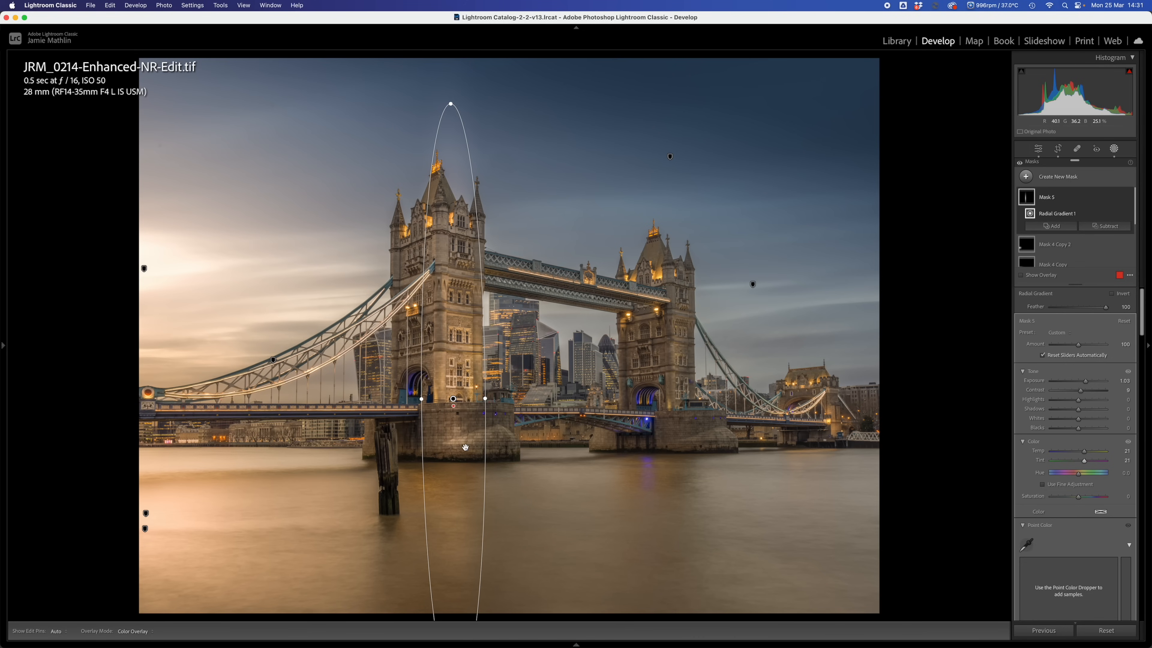
Subtract a brush with Flow 100 and low feather from the left tower's mask, painting out spill around the spire and stone base.
left_click(1105, 225)
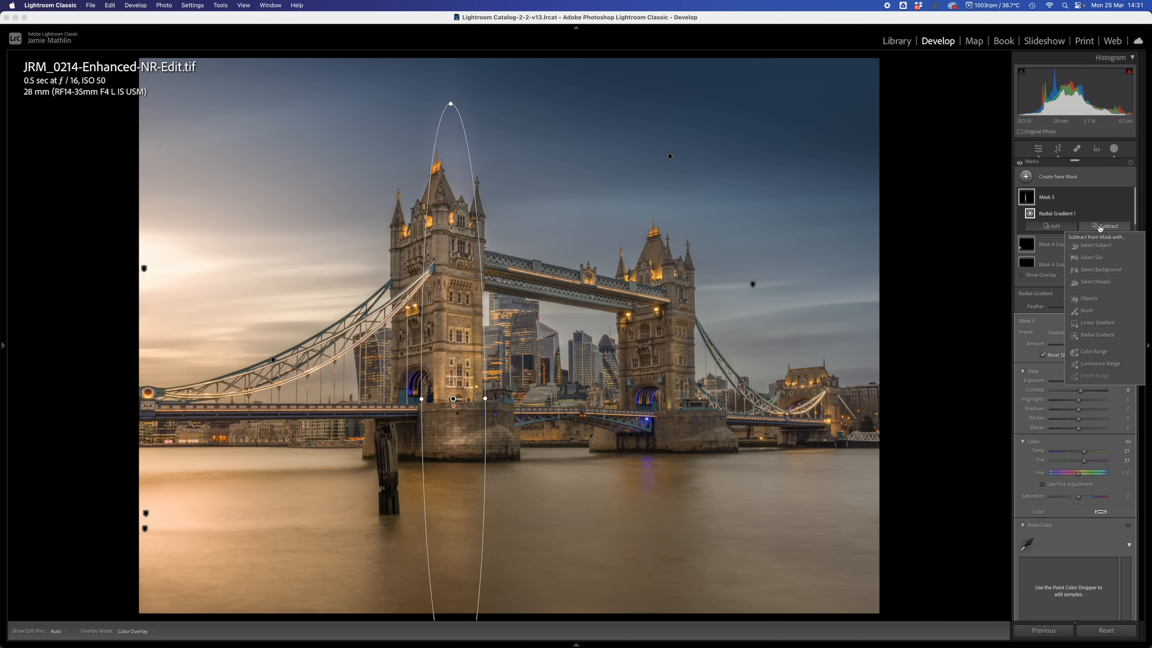
left_click(1087, 310)
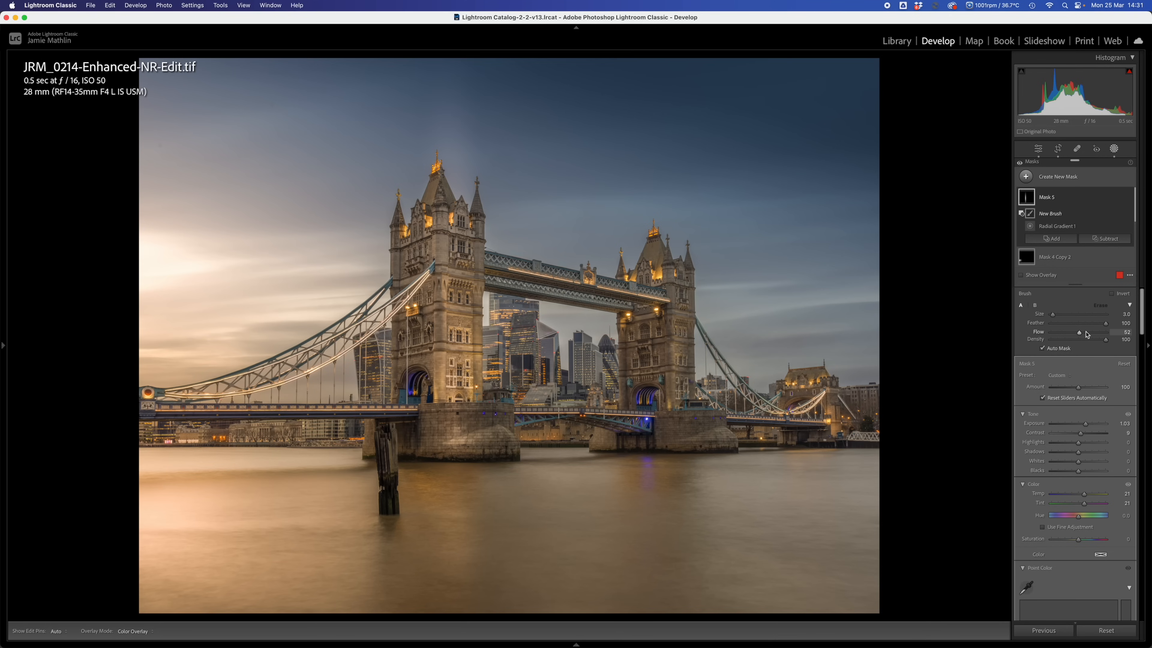
left_click_drag(1080, 337, 1115, 336)
key("h")
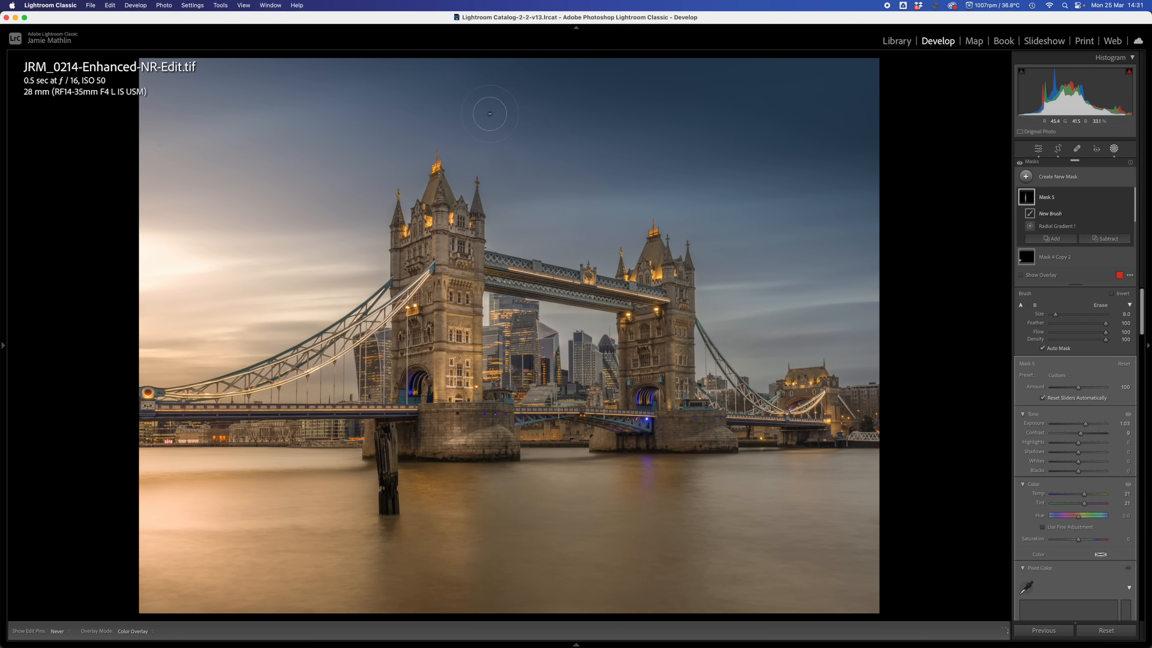
left_click(434, 151)
left_click_drag(1105, 323, 1059, 326)
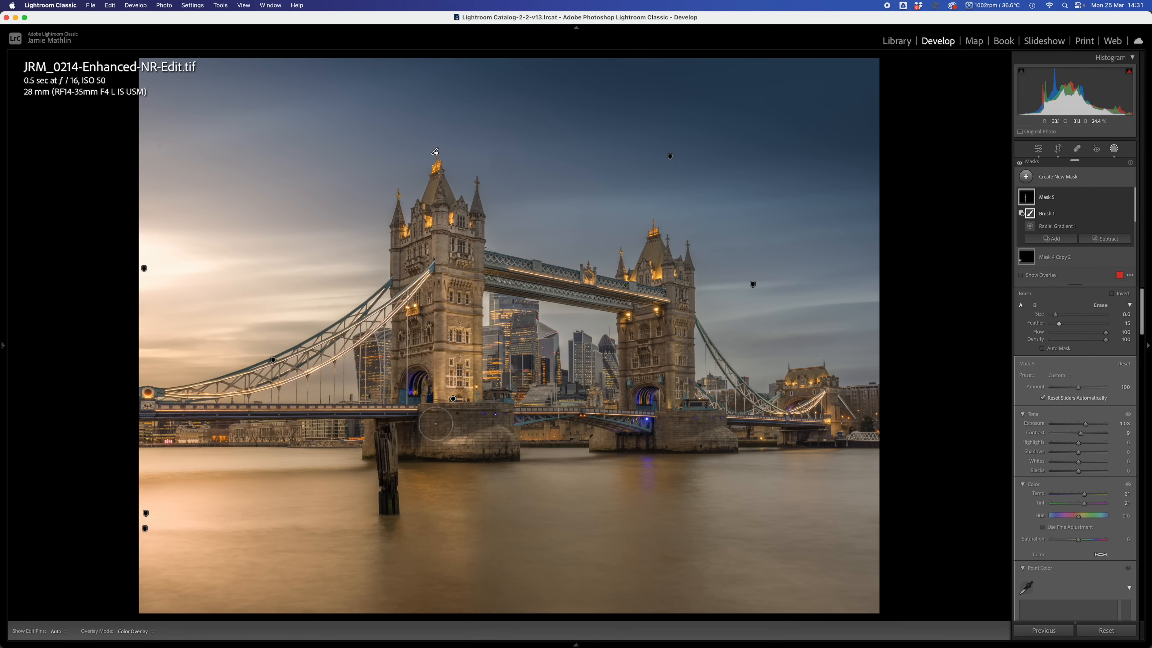
mouse_move(431, 422)
left_mouse_down()
mouse_move(509, 432)
mouse_move(422, 436)
mouse_move(510, 438)
mouse_move(410, 444)
mouse_move(445, 444)
left_mouse_up()
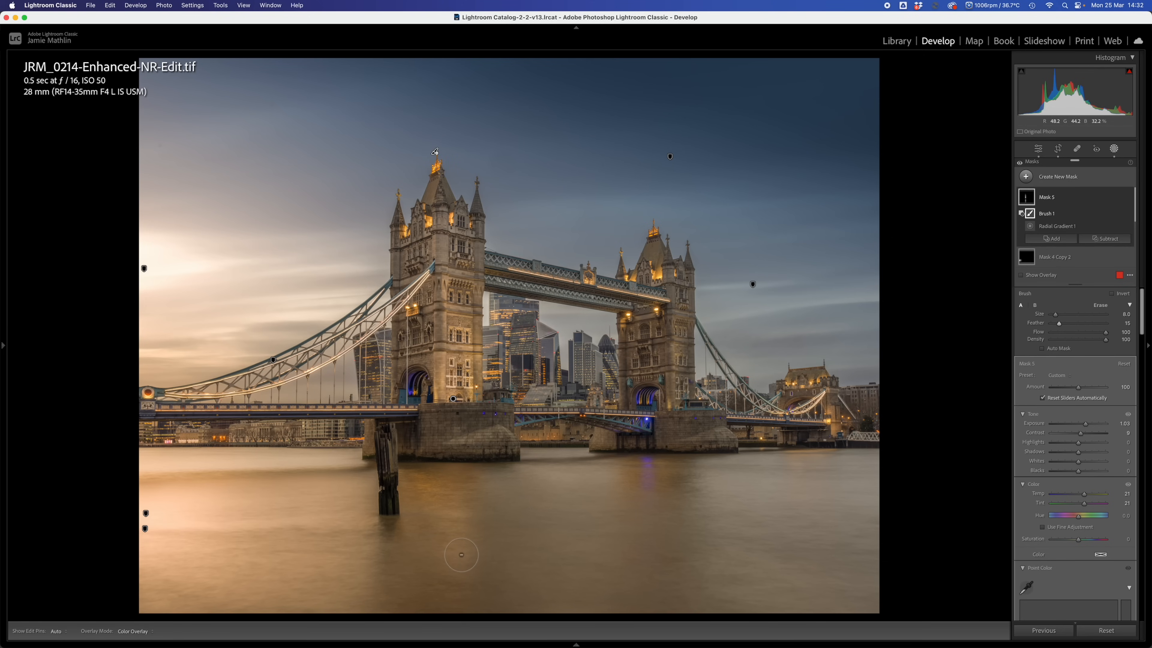
Add a brush with Feather 100 and Flow 29 to the left tower's mask and paint a light reflection on the water below.
left_click(453, 398)
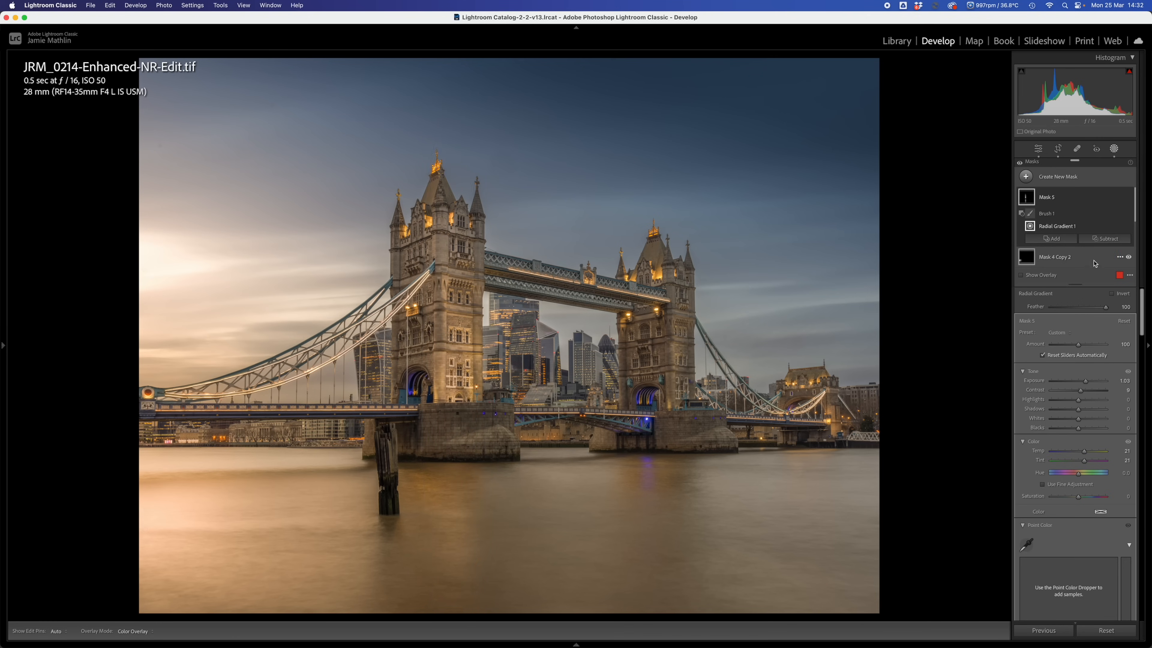
left_click(1050, 239)
left_click(1026, 325)
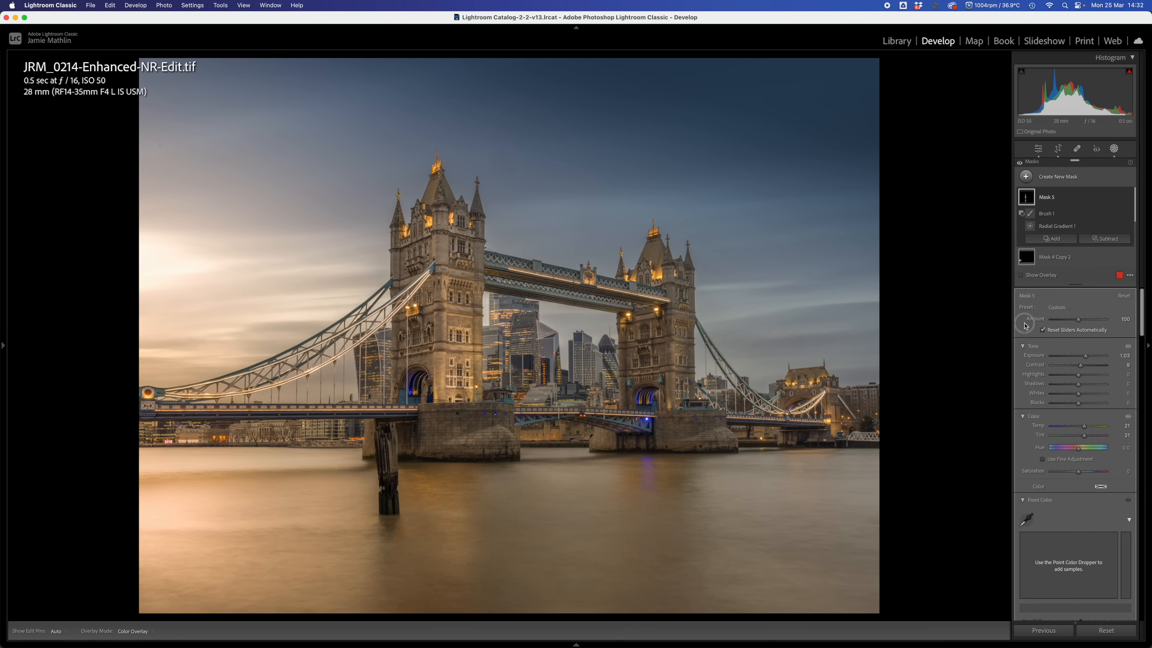
left_click_drag(1059, 324, 1144, 325)
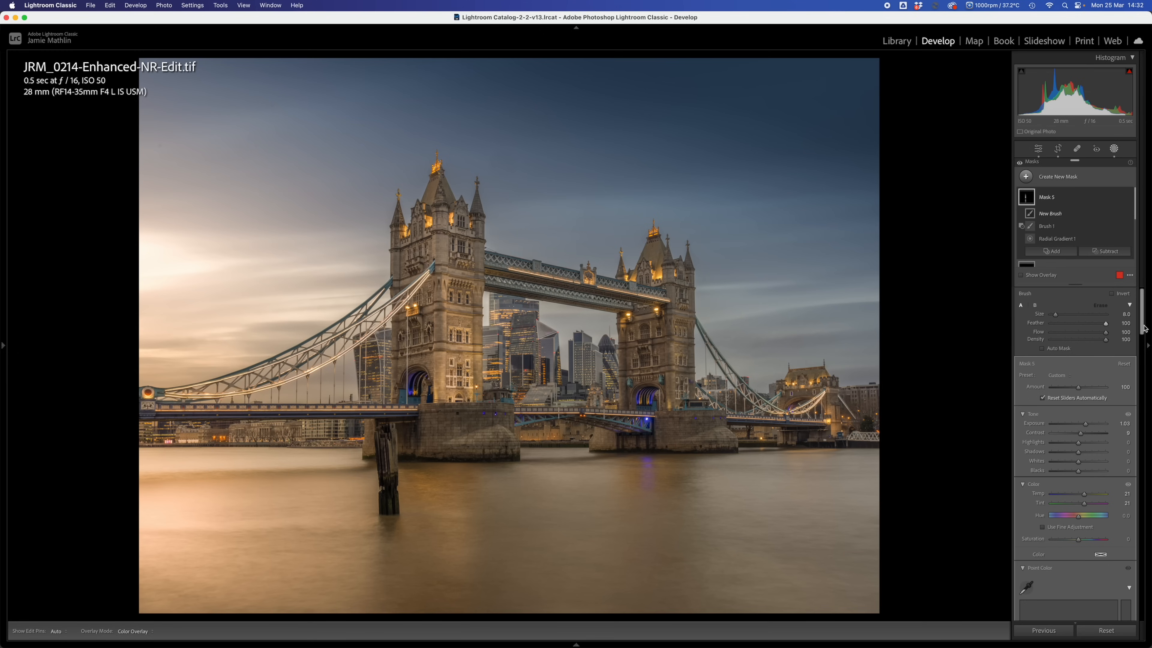
left_click_drag(1063, 336, 1068, 338)
scroll(461, 501, "up", 3)
mouse_move(451, 485)
left_mouse_down()
mouse_move(460, 560)
mouse_move(478, 475)
mouse_move(468, 587)
mouse_move(442, 462)
mouse_move(460, 559)
mouse_move(498, 465)
mouse_move(463, 545)
left_mouse_up()
left_click_drag(468, 587, 466, 589)
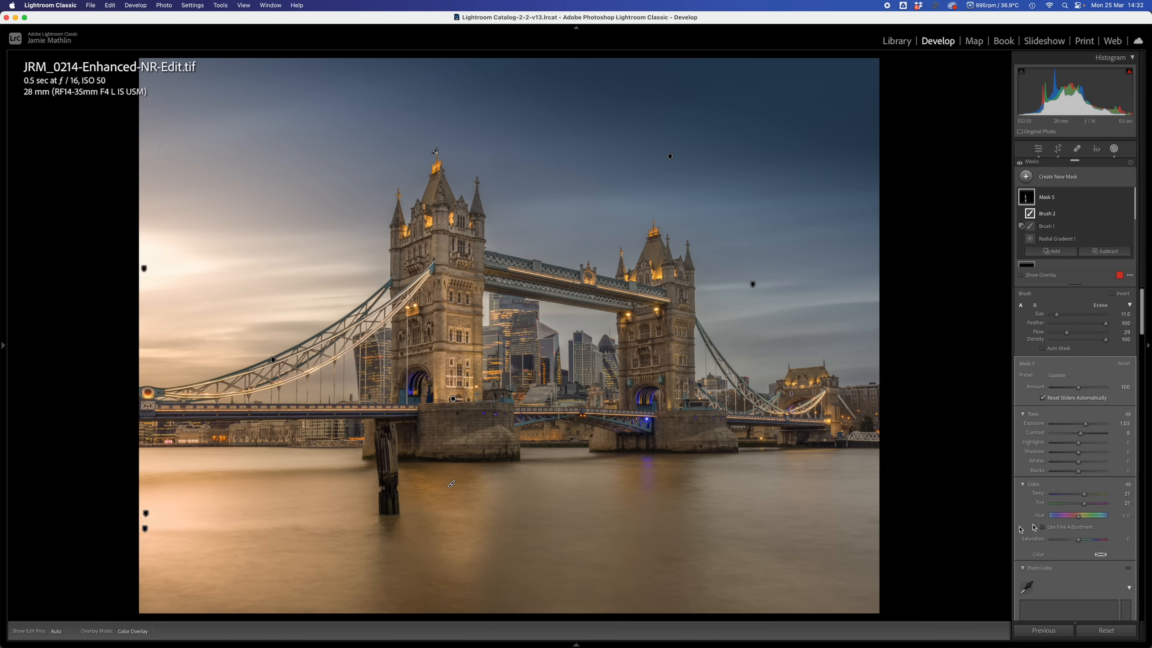
Set the left tower mask's Clarity to 2.
scroll(1077, 445, "down", 10)
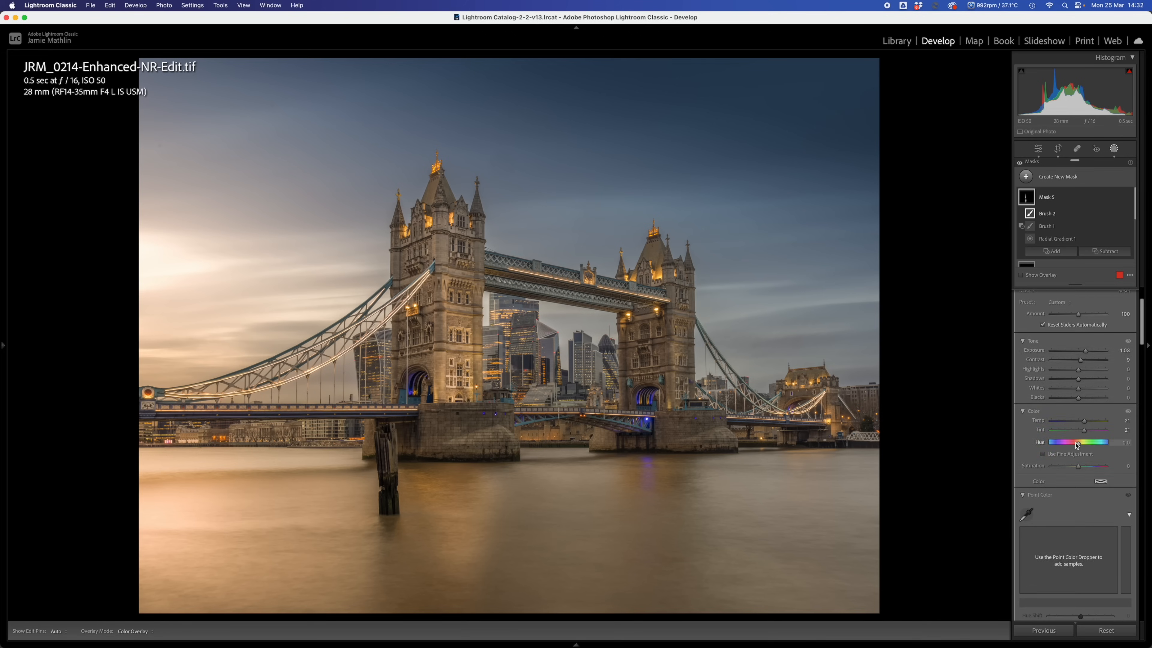
scroll(1074, 443, "down", 2)
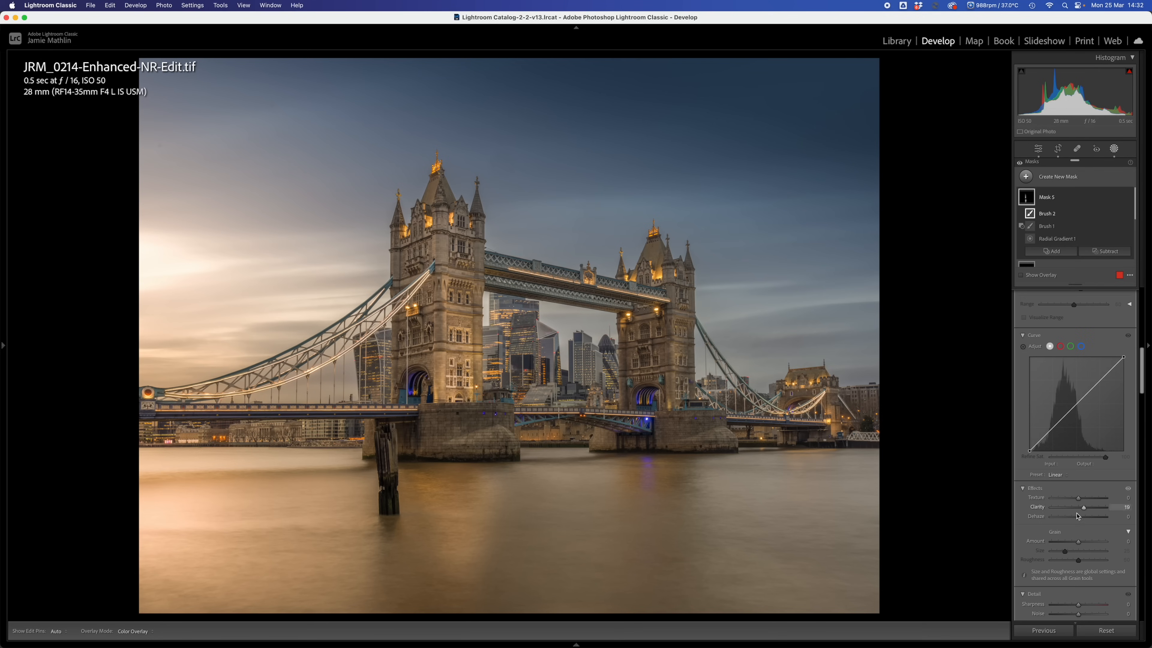
left_click_drag(1083, 510, 1078, 511)
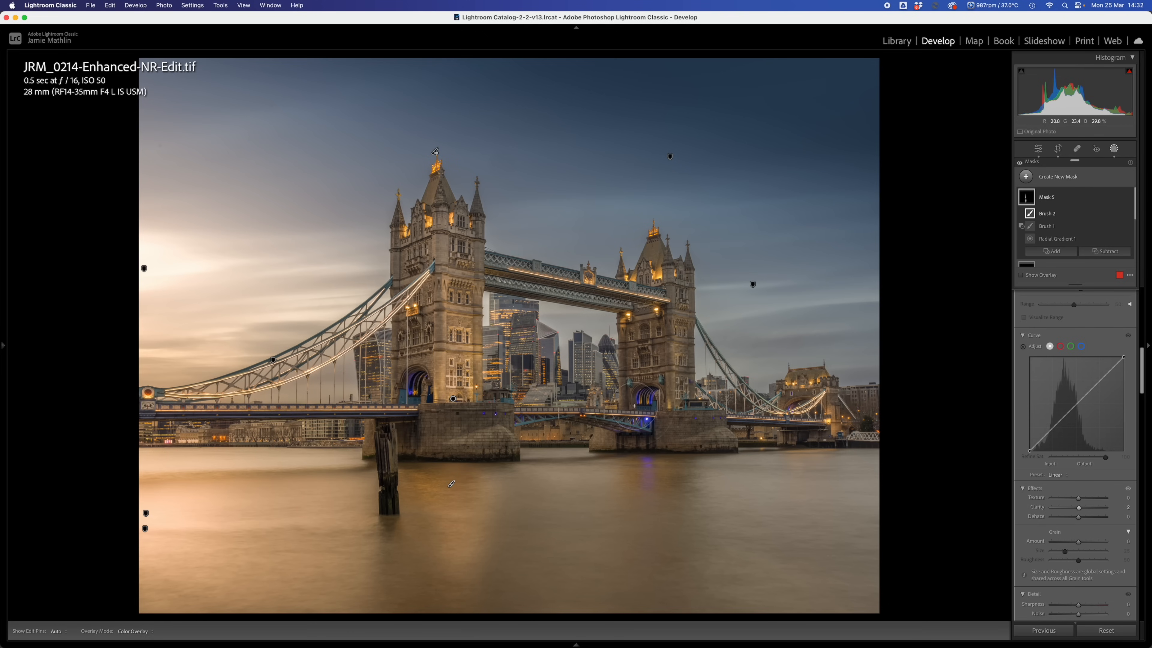
Duplicate the left tower's mask, move the copy over the right tower and narrow its radial gradient to fit.
left_click(453, 399)
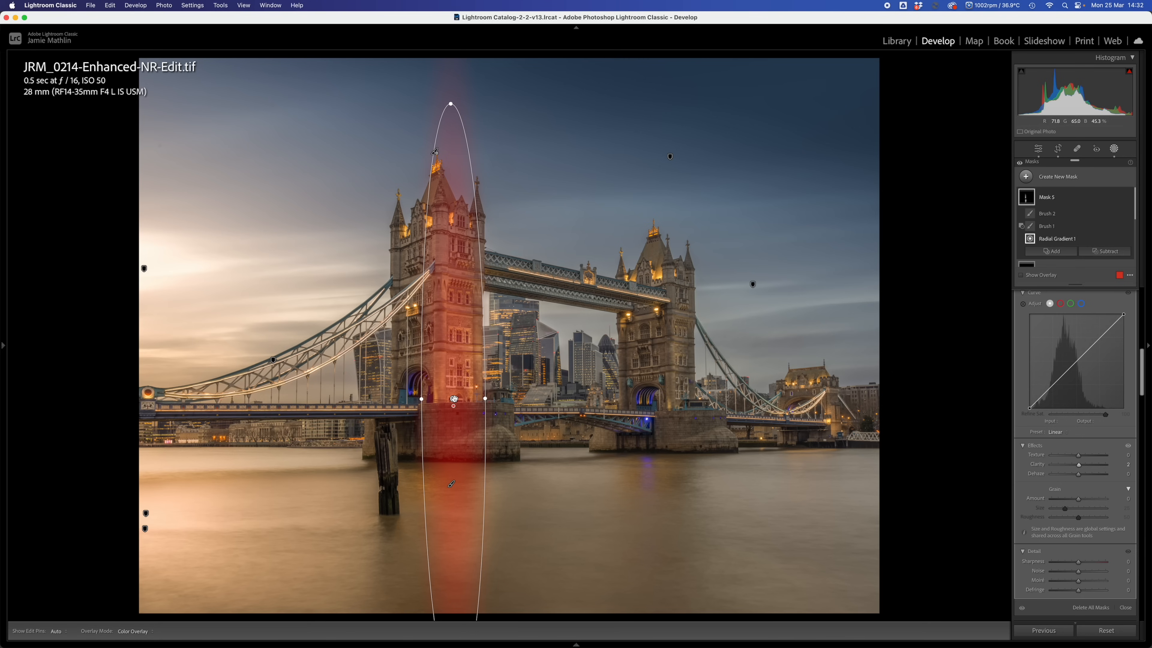
right_click(454, 399)
left_click(488, 462)
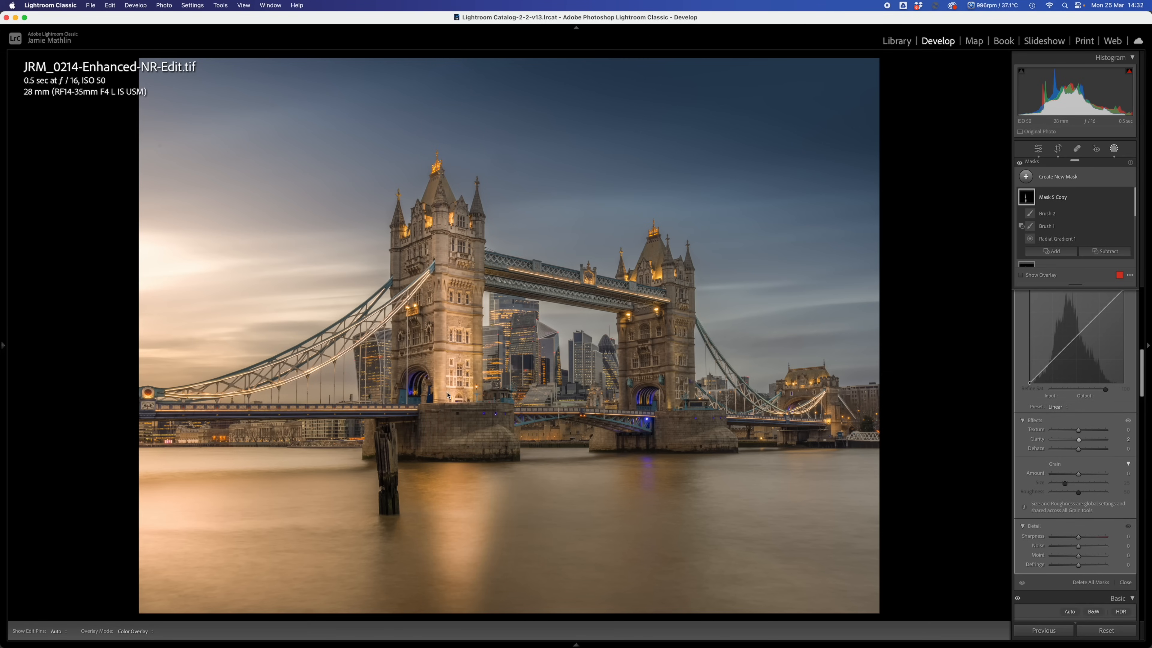
left_click(1030, 199)
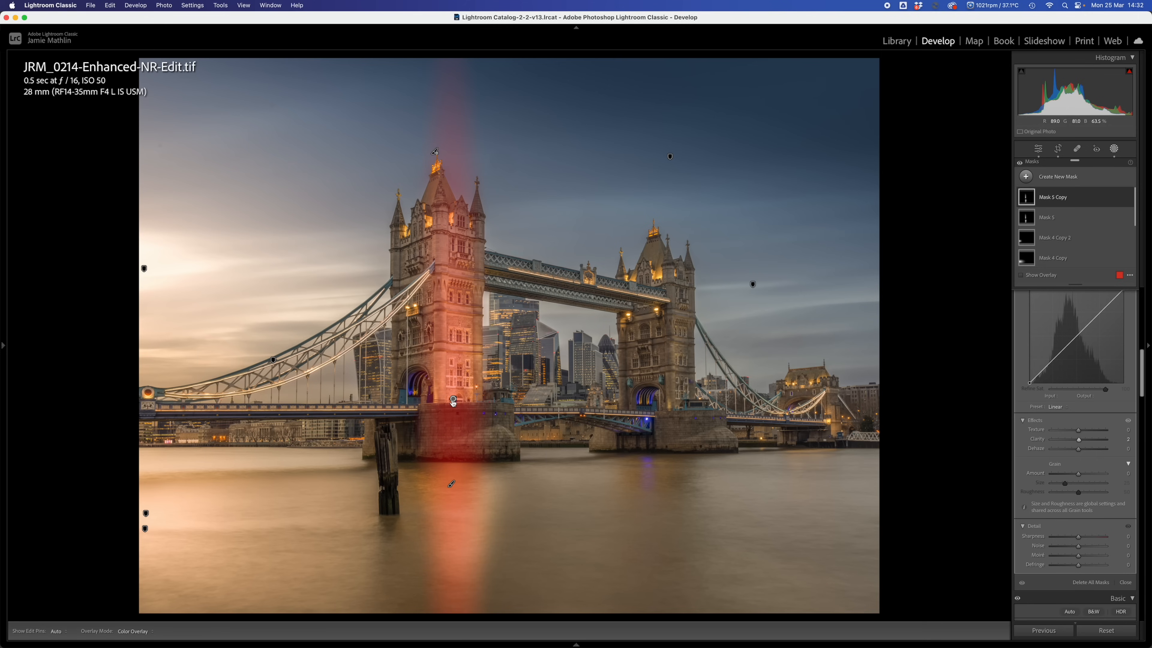
left_click_drag(453, 398, 669, 408)
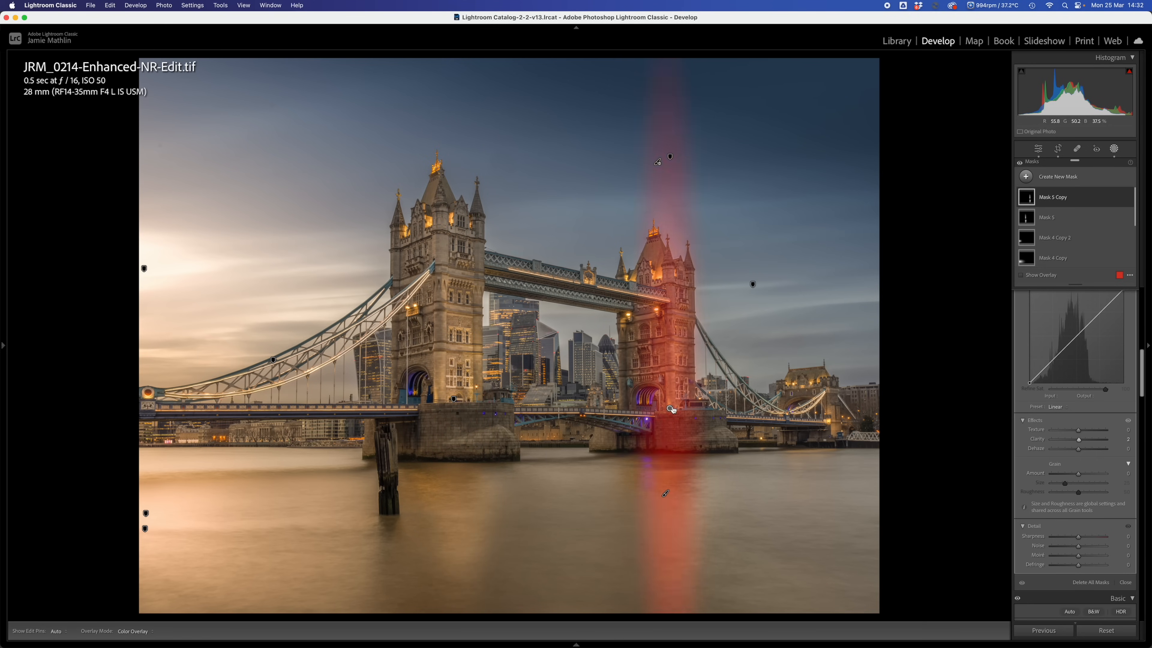
left_click(669, 408)
left_click_drag(638, 408, 676, 408)
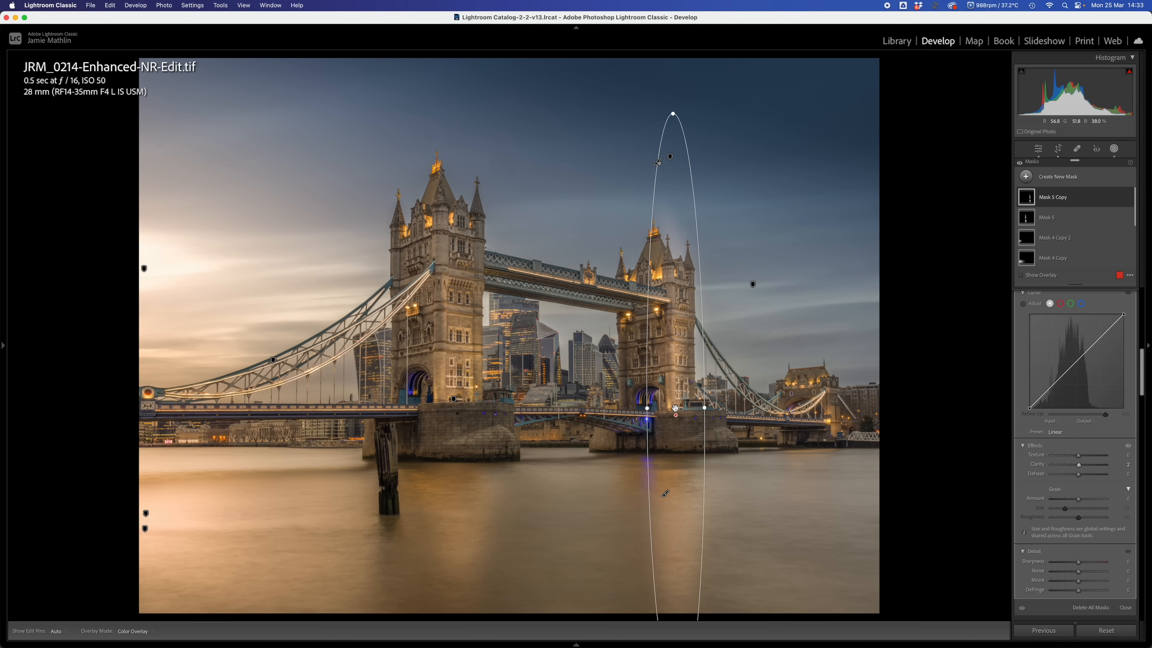
Set the right tower mask's Exposure to 0.72.
scroll(1075, 431, "up", 10)
scroll(1056, 454, "down", 1)
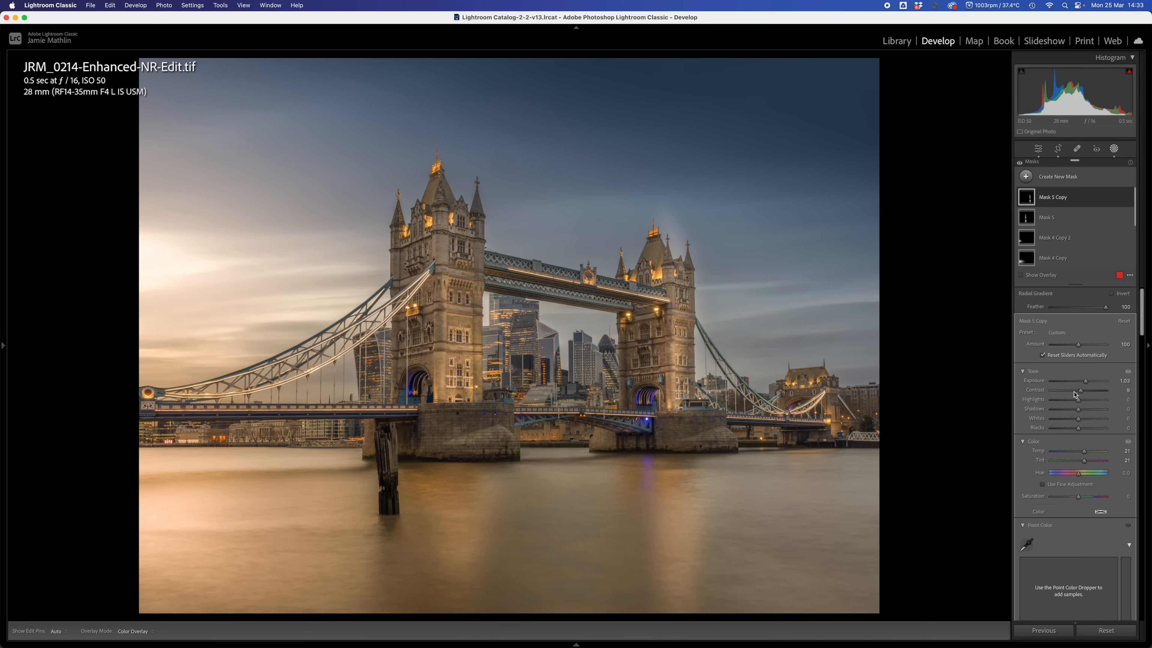
left_click_drag(1086, 385, 1084, 385)
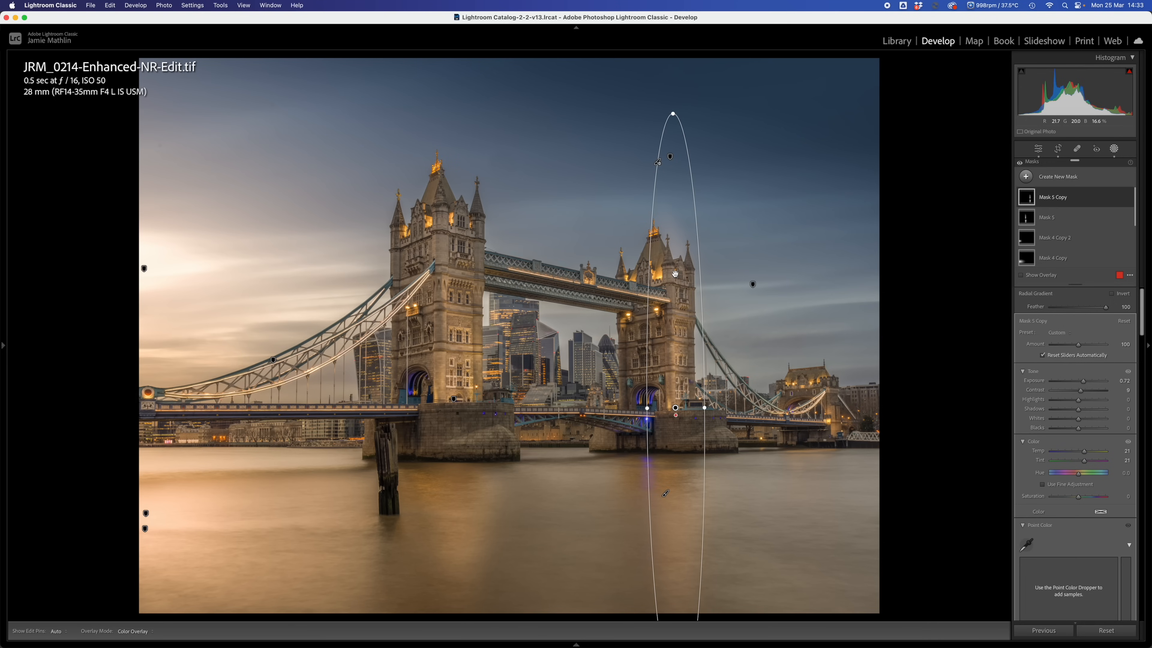
Paint out the glow in the sky around the right tower with the mask's subtracting brush, using a smaller size and Feather and Flow 100.
left_click(1053, 203)
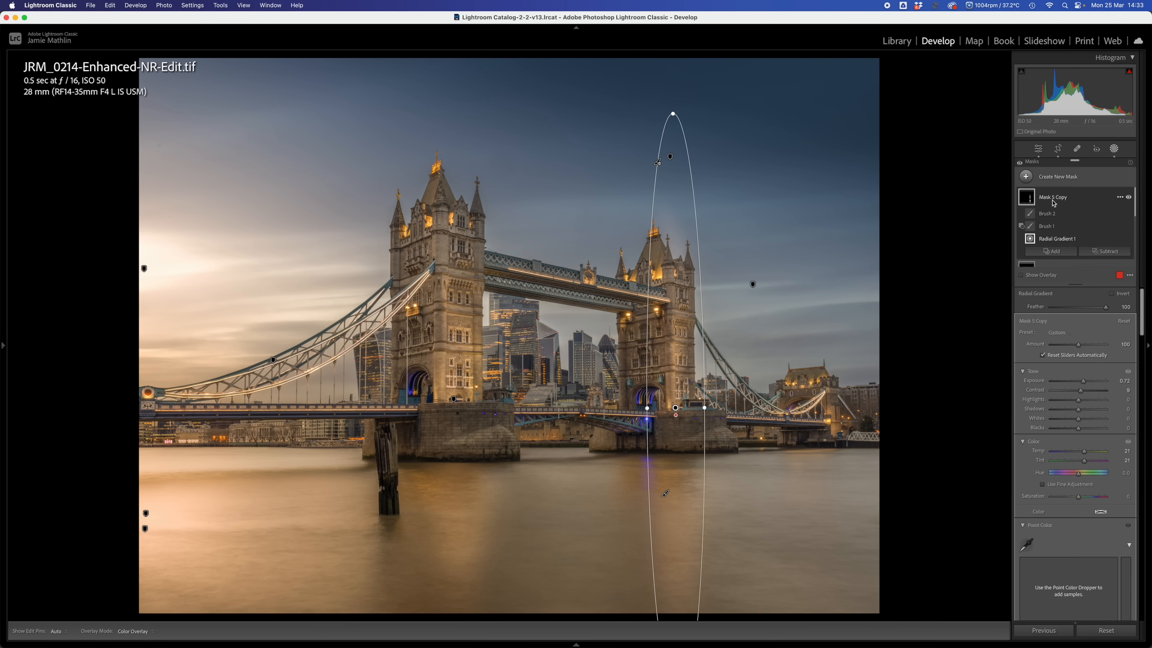
left_click(1046, 217)
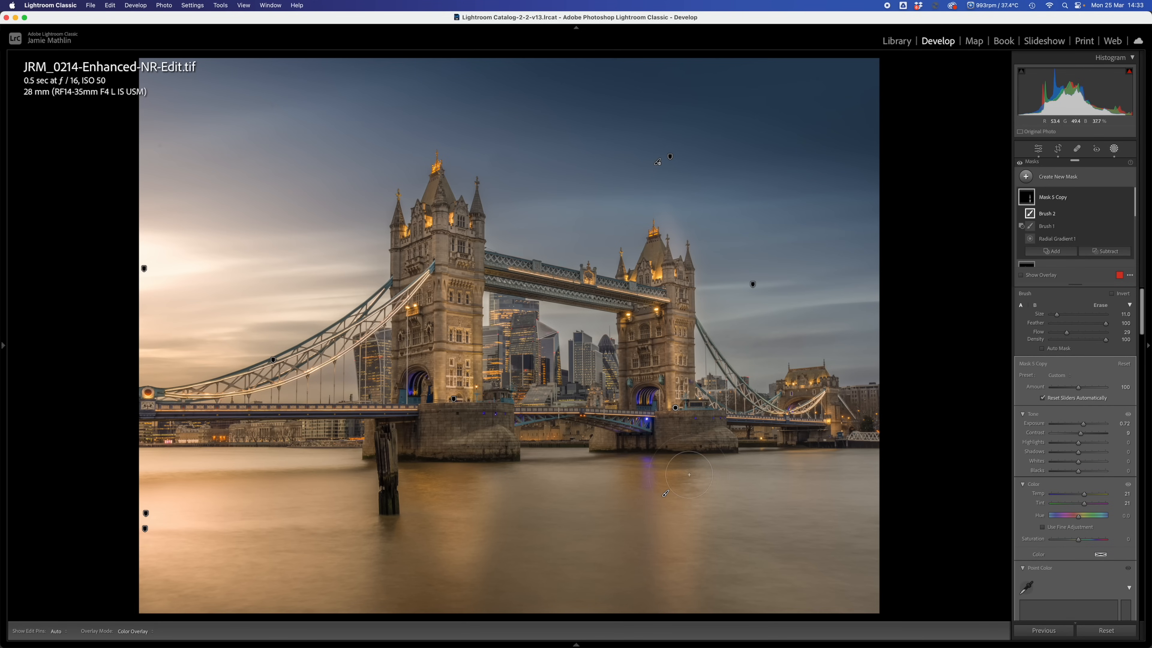
key("h")
left_click(1046, 226)
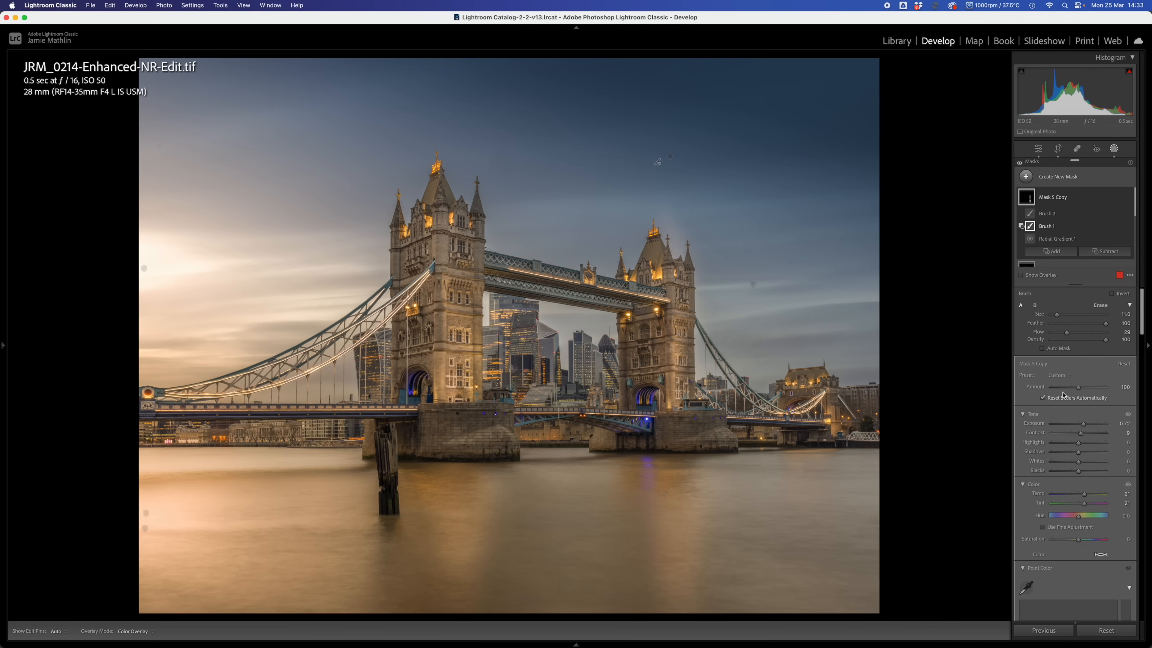
left_click(1060, 323)
left_click_drag(1067, 334, 1122, 334)
key("bracketleft")
key("bracketleft")
key("bracketleft")
key("bracketleft")
key("bracketleft")
key("h")
left_click_drag(1061, 324, 1108, 325)
mouse_move(702, 271)
left_mouse_down()
mouse_move(675, 235)
mouse_move(691, 264)
left_mouse_up()
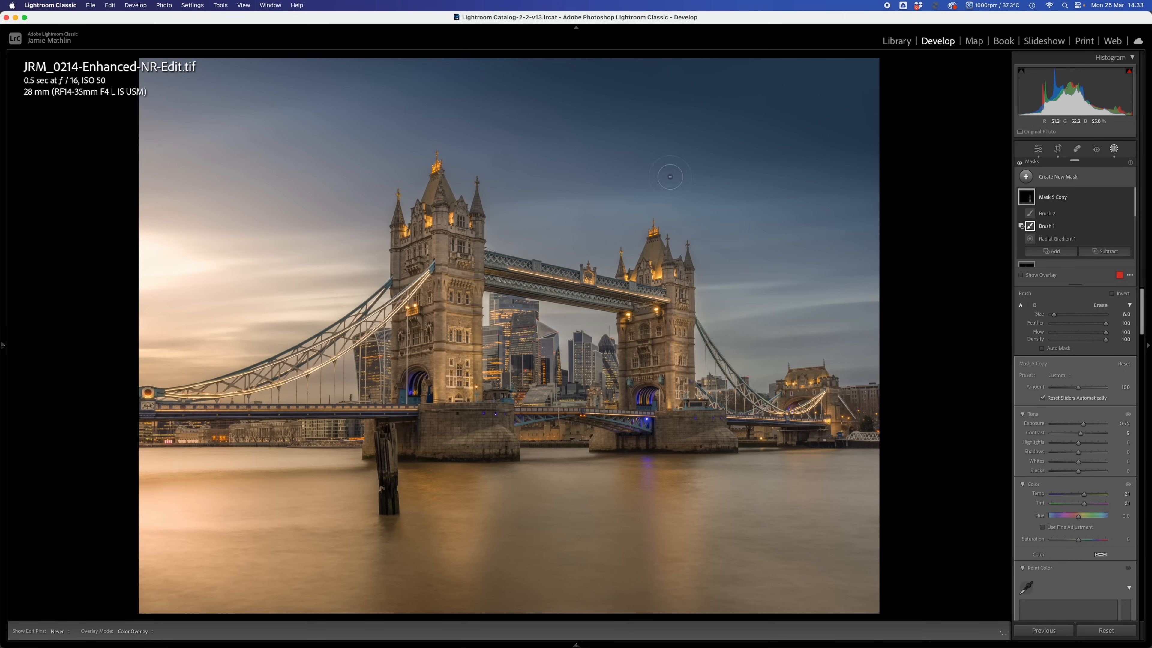
Select the adding brush of the right tower's mask and set its Flow to 29.
key("h")
left_click(1074, 234)
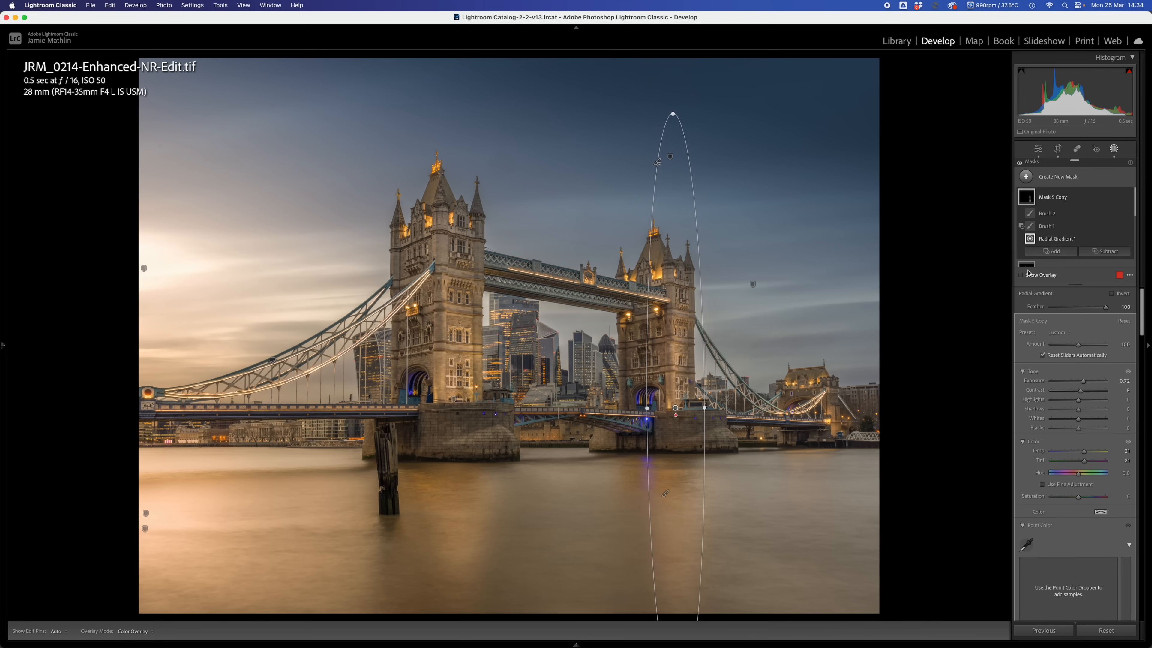
left_click(1046, 214)
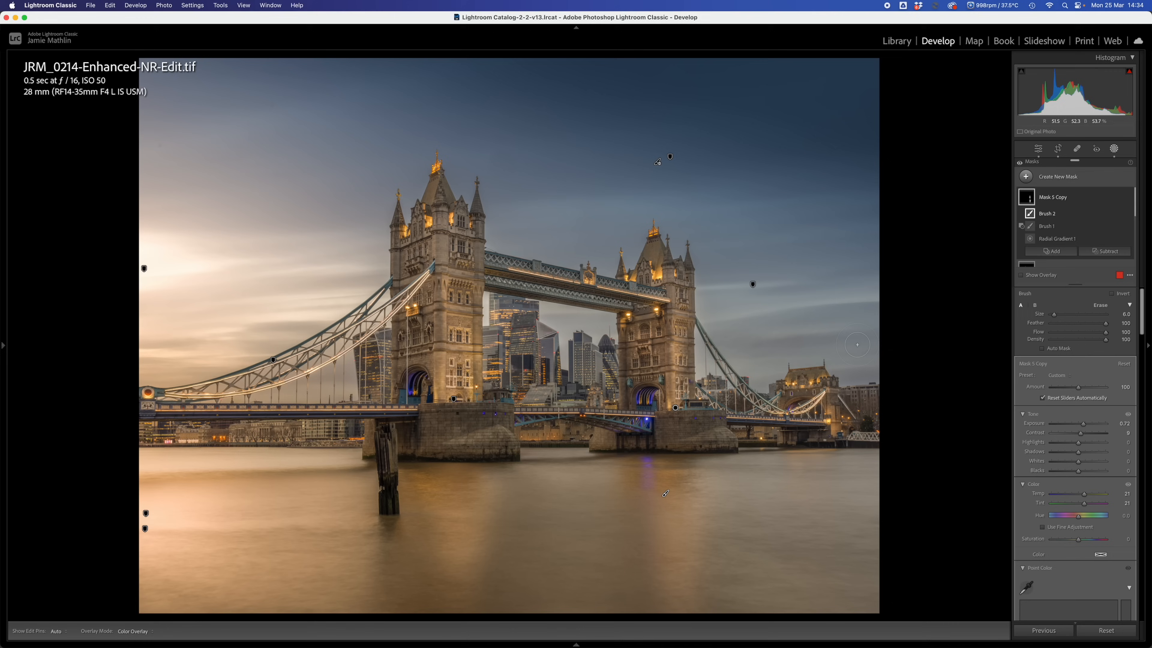
key("super+z")
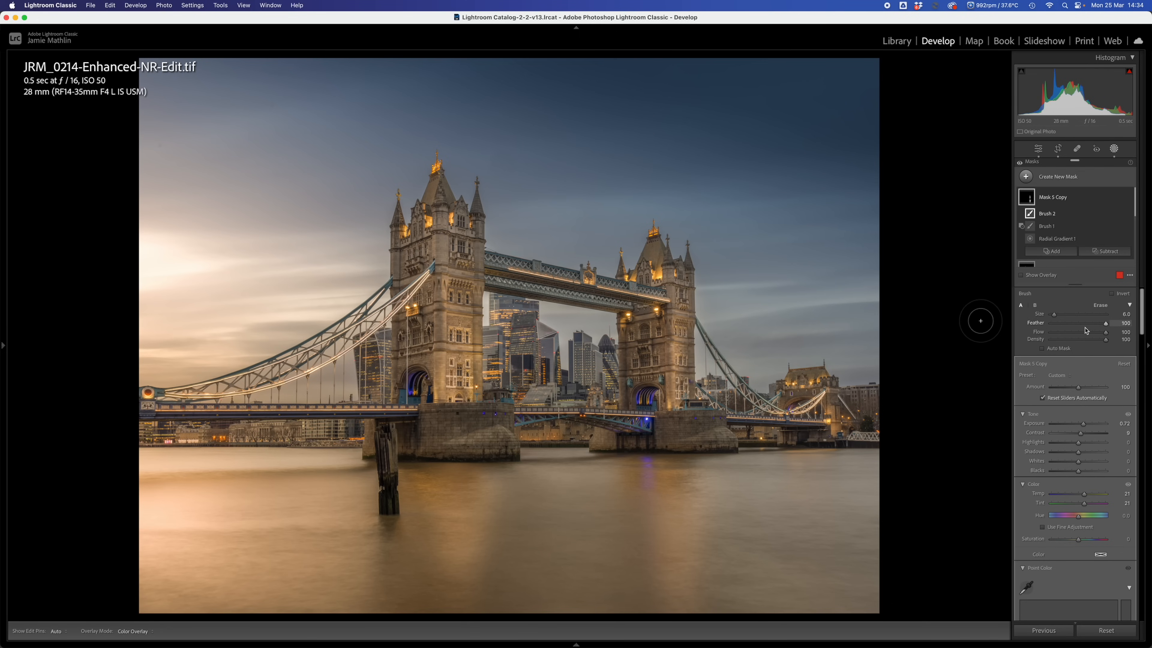
left_click(1071, 334)
left_click_drag(1070, 334, 1066, 334)
key("h")
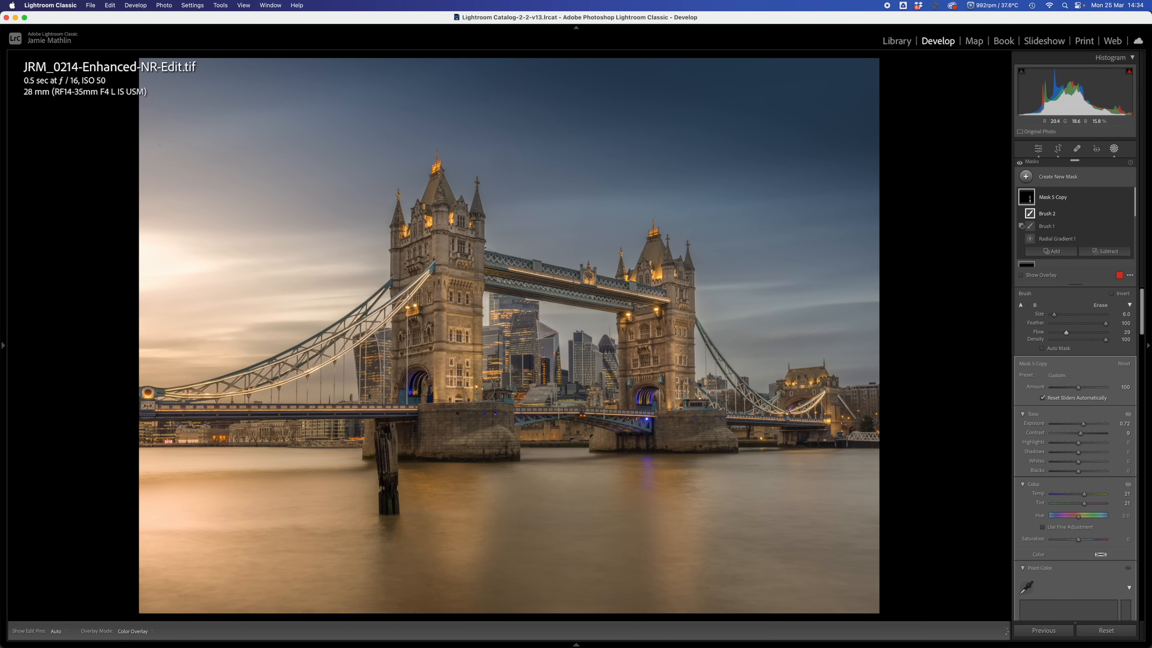
Lightly paint the right tower mask's warm glow onto more of the bridge, hiding and showing the edit pins to check the effect.
key("h")
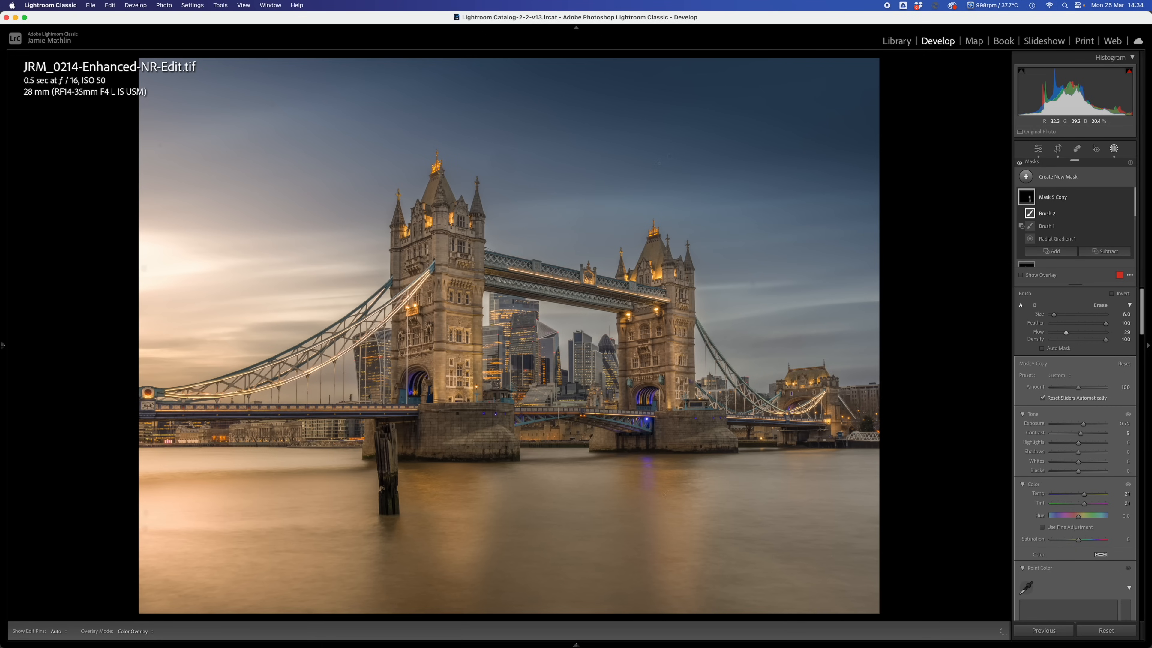
key("h")
key("h")
key("h")
key("h")
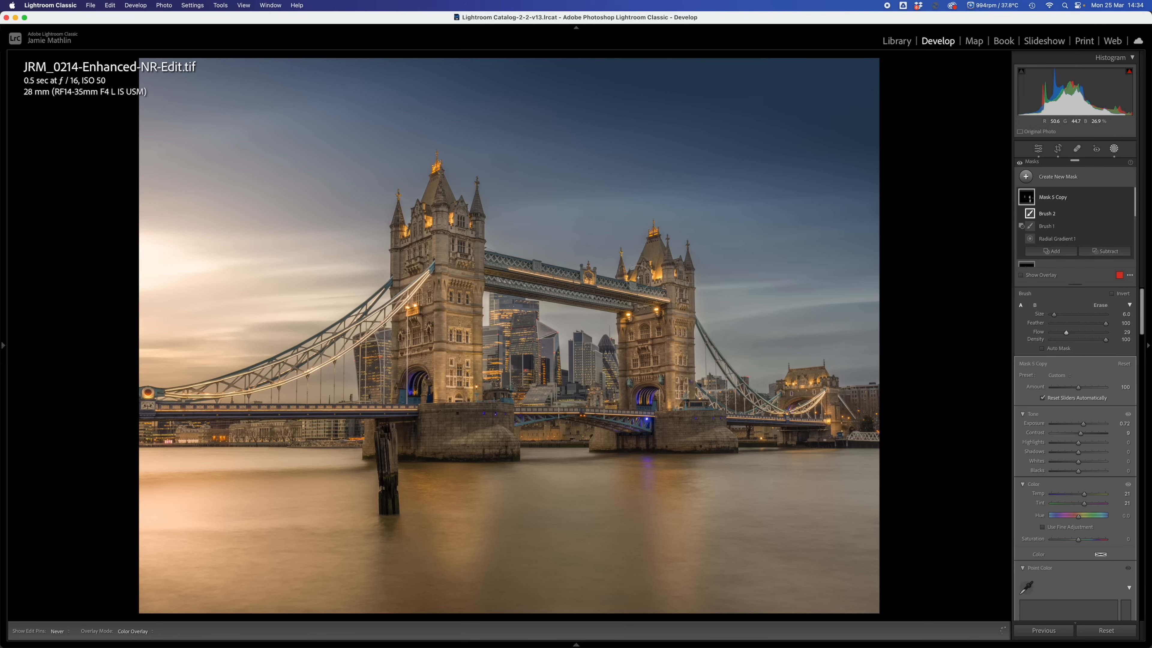
key("h")
key("h")
key("h")
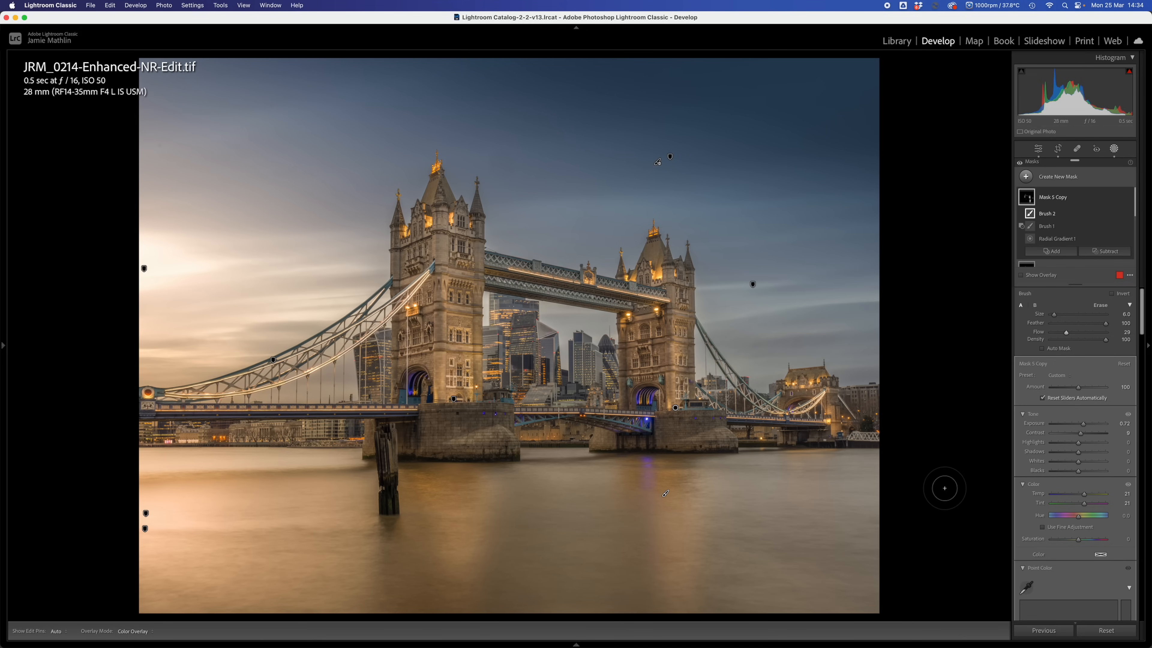
Raise the right tower mask's Clarity slightly and close the masking tools.
scroll(1090, 369, "down", 3)
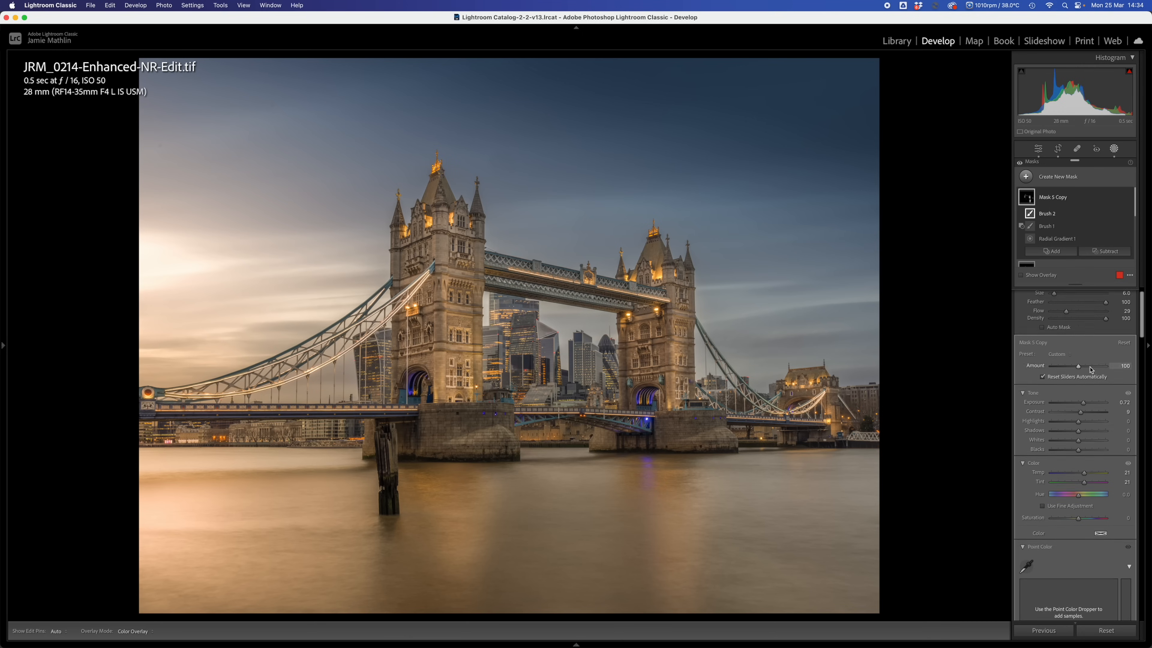
scroll(1087, 397, "down", 15)
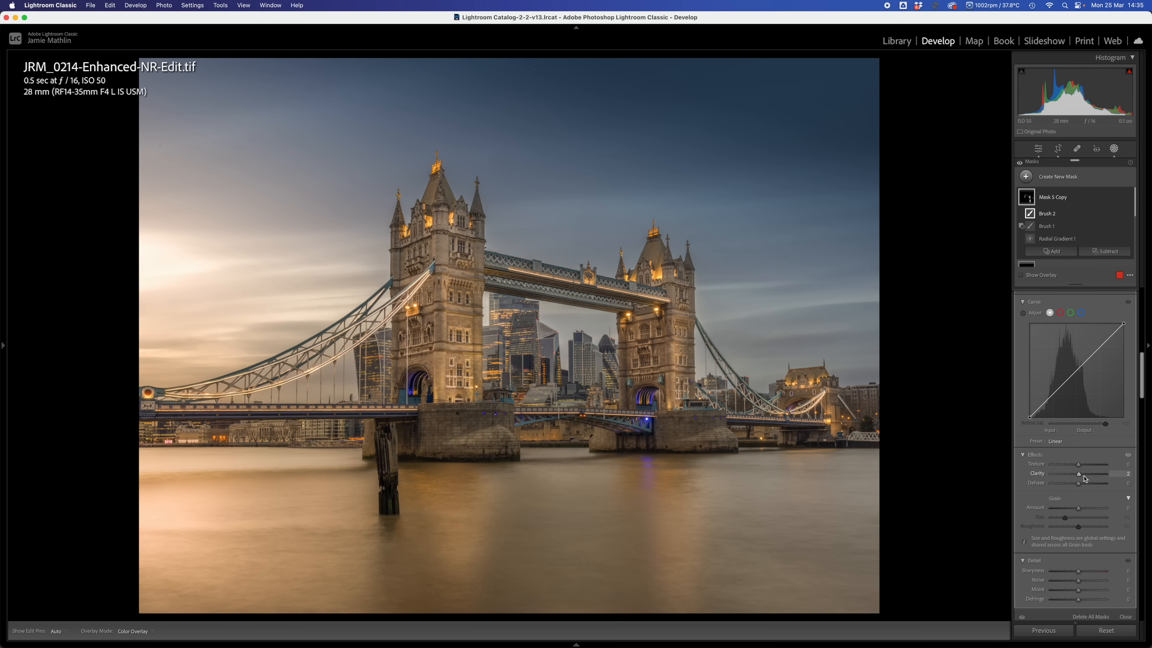
left_click(1082, 476)
left_click(1114, 150)
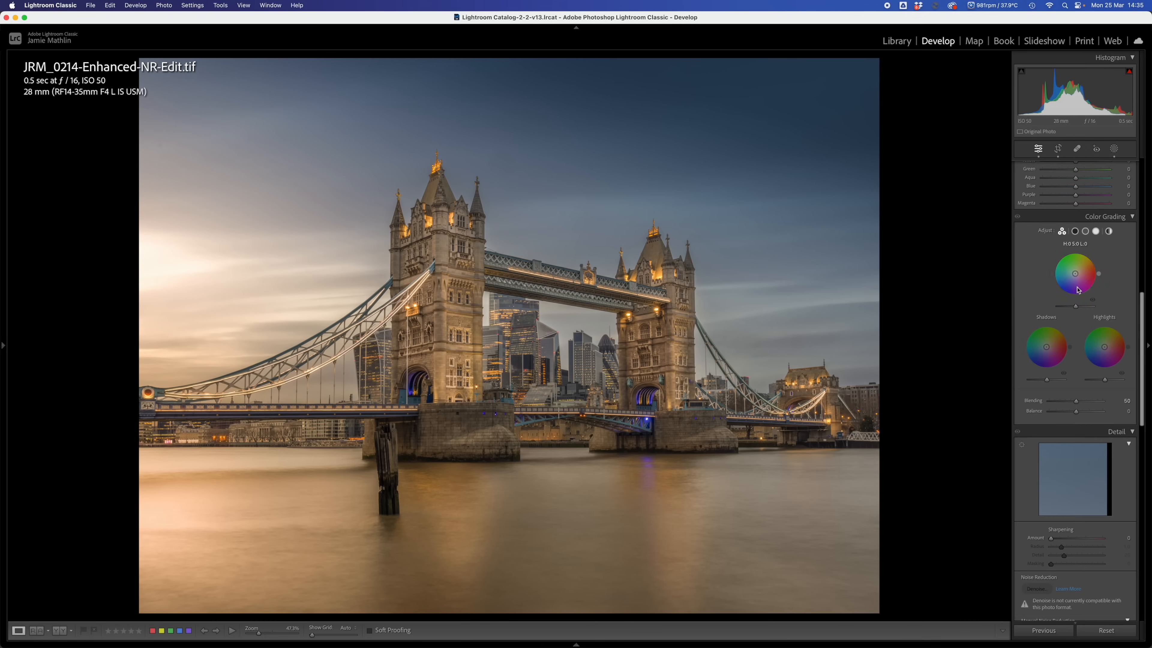
Add a Highlight Priority post-crop vignette with Amount -25 and Feather 100.
scroll(1078, 291, "down", 10)
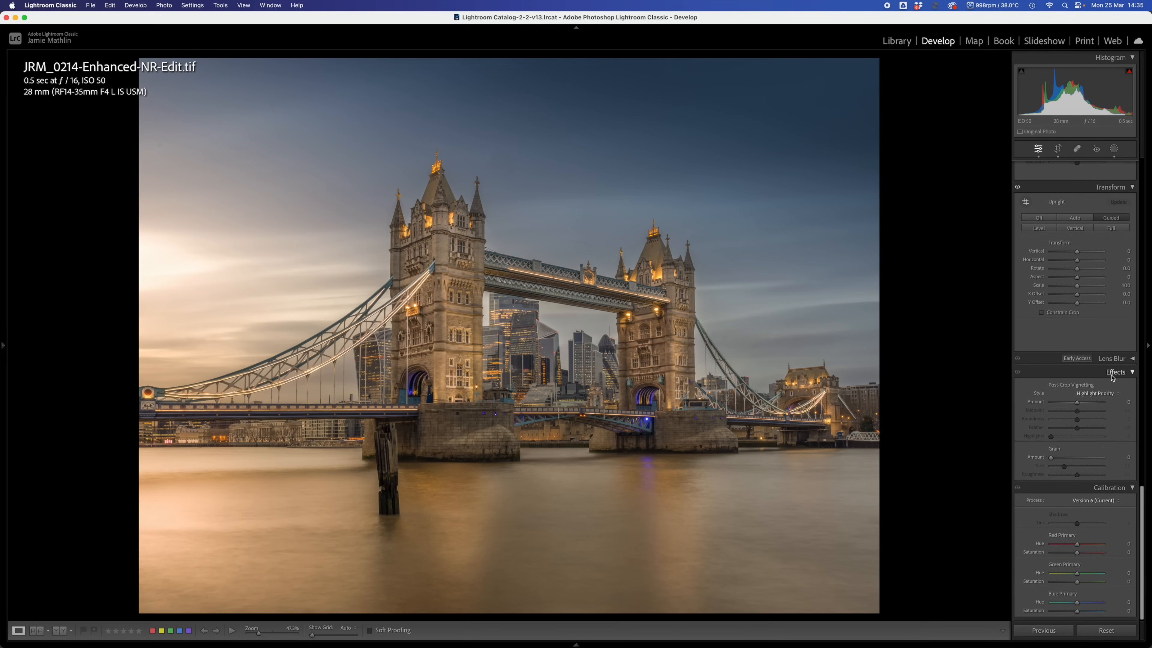
left_click_drag(1076, 402, 1071, 404)
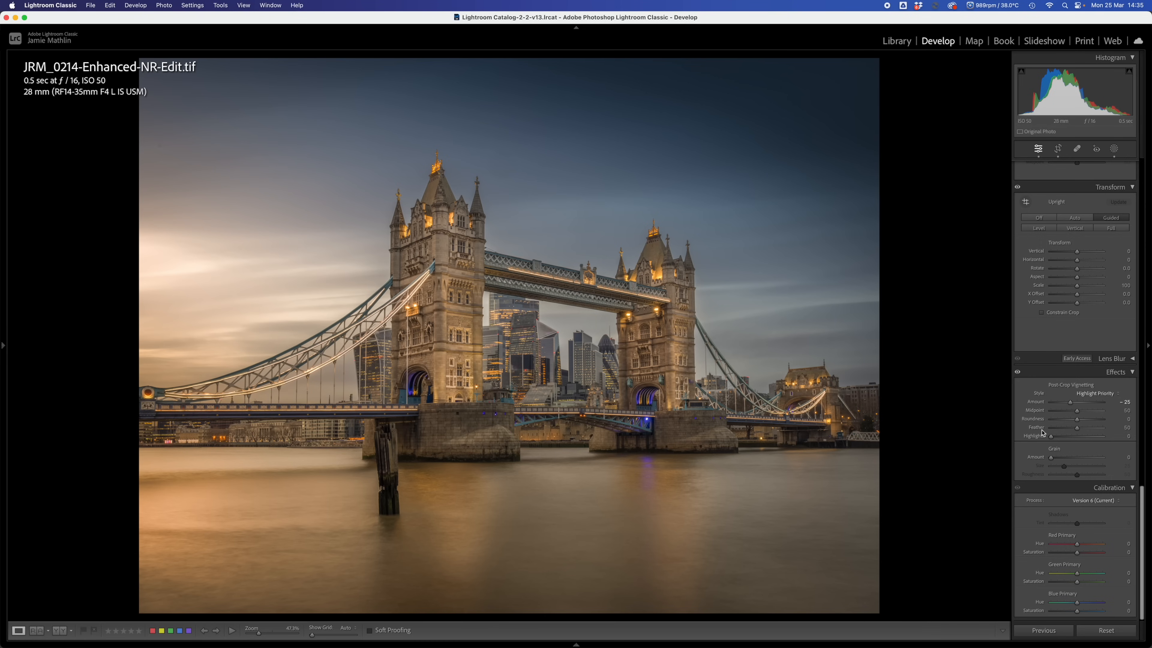
left_click_drag(1079, 429, 1144, 434)
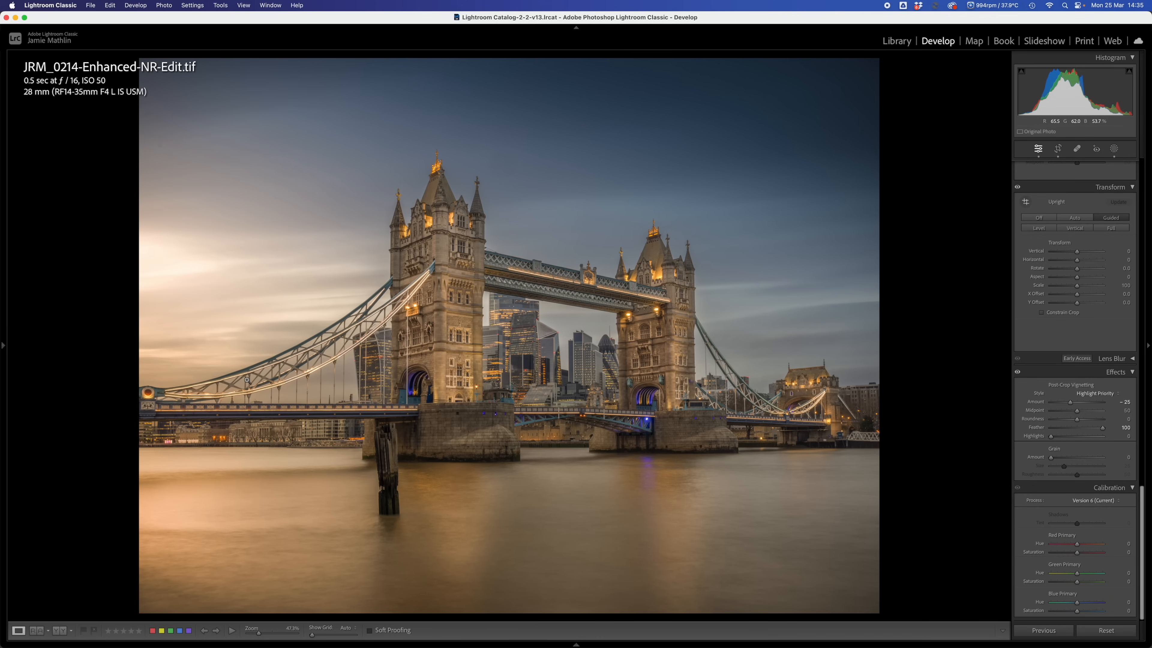
Tighten the crop slightly around the bridge, keeping the locked aspect ratio, and apply it.
left_click(1059, 151)
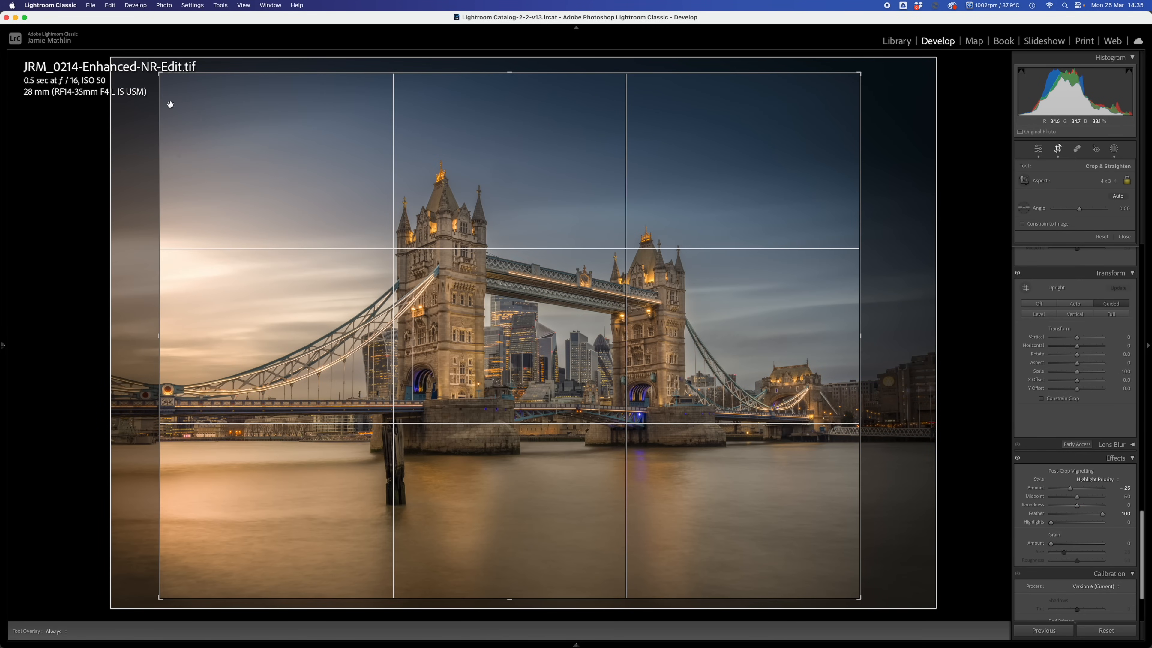
left_click_drag(161, 73, 165, 77)
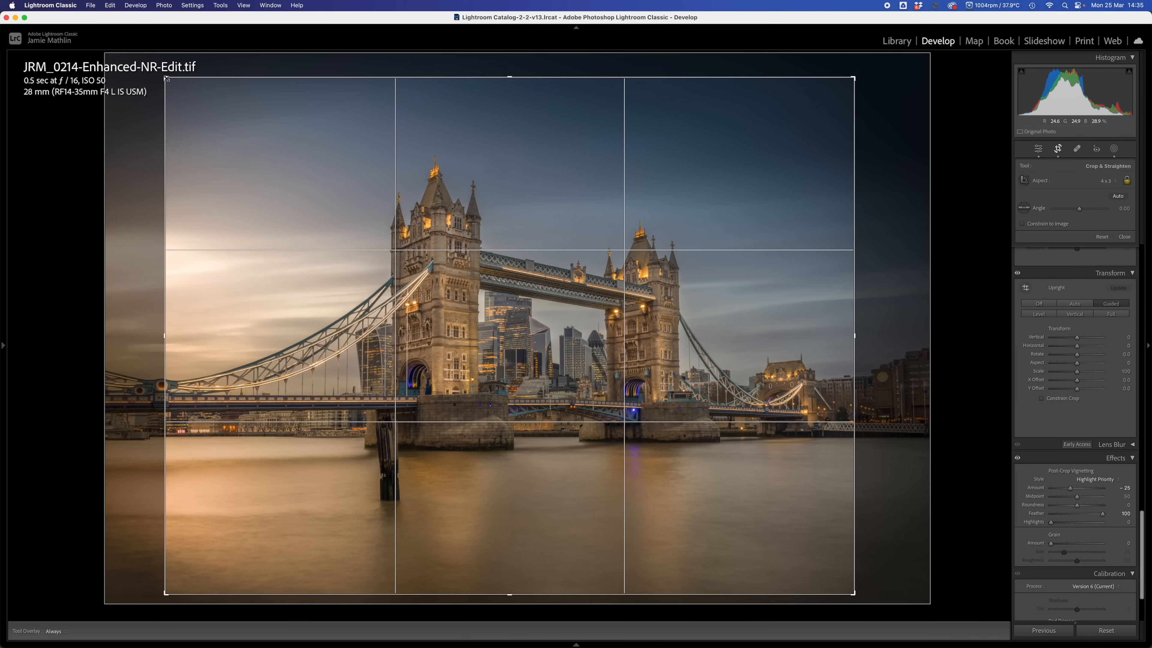
left_click_drag(166, 592, 163, 587)
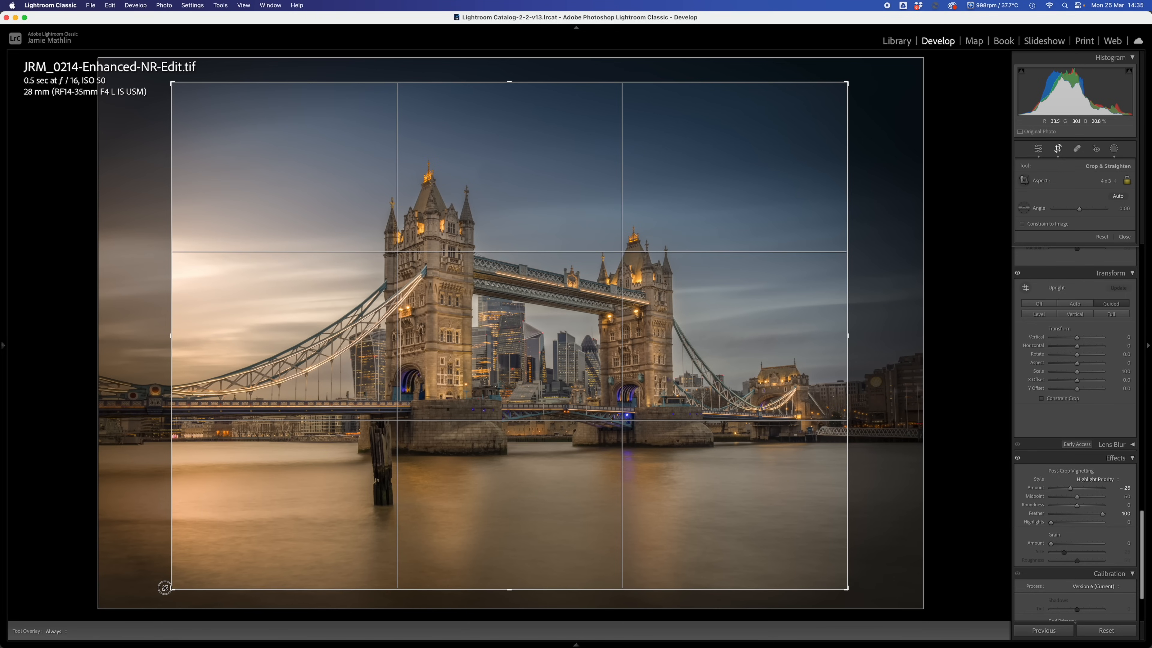
key("Return")
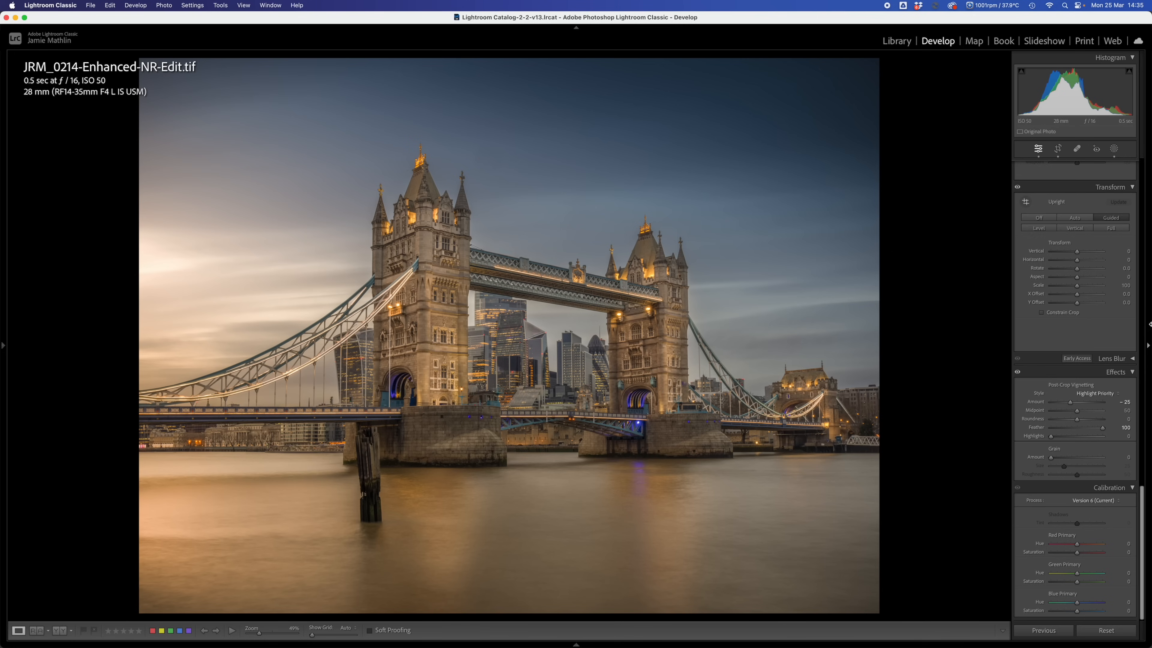
Set the global Whites to +2 and Blacks to -14, using the clipping preview as a guide.
scroll(1056, 423, "up", 15)
scroll(1057, 423, "up", 6)
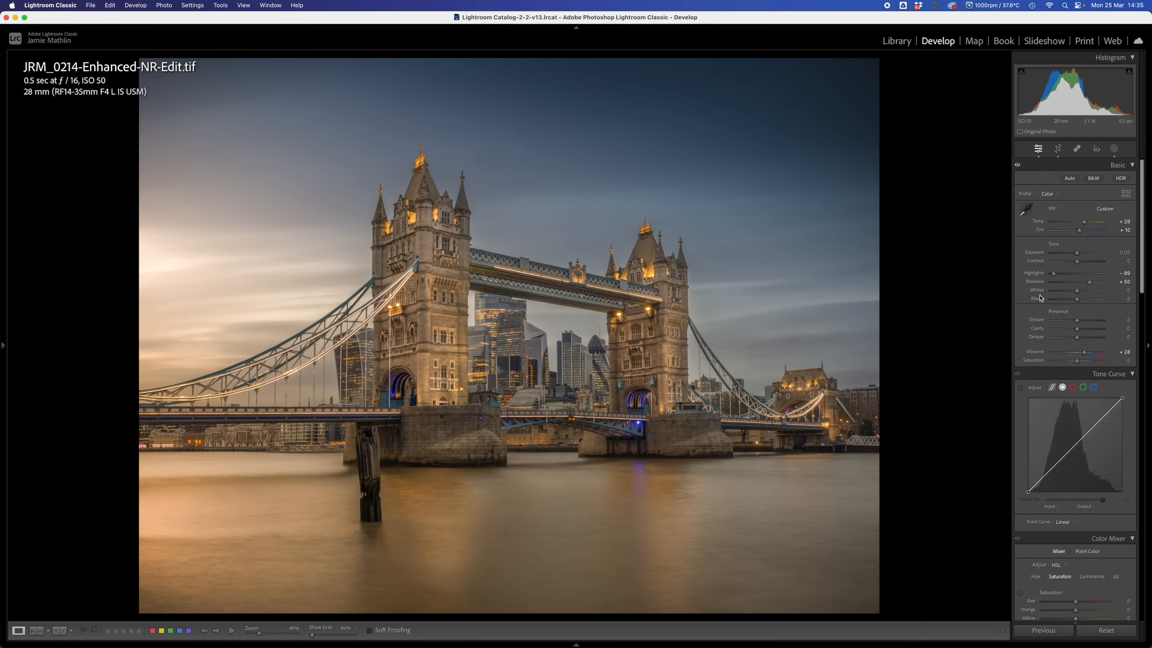
key("alt")
left_click_drag(1077, 291, 1049, 294)
left_click_drag(1062, 295, 1078, 299)
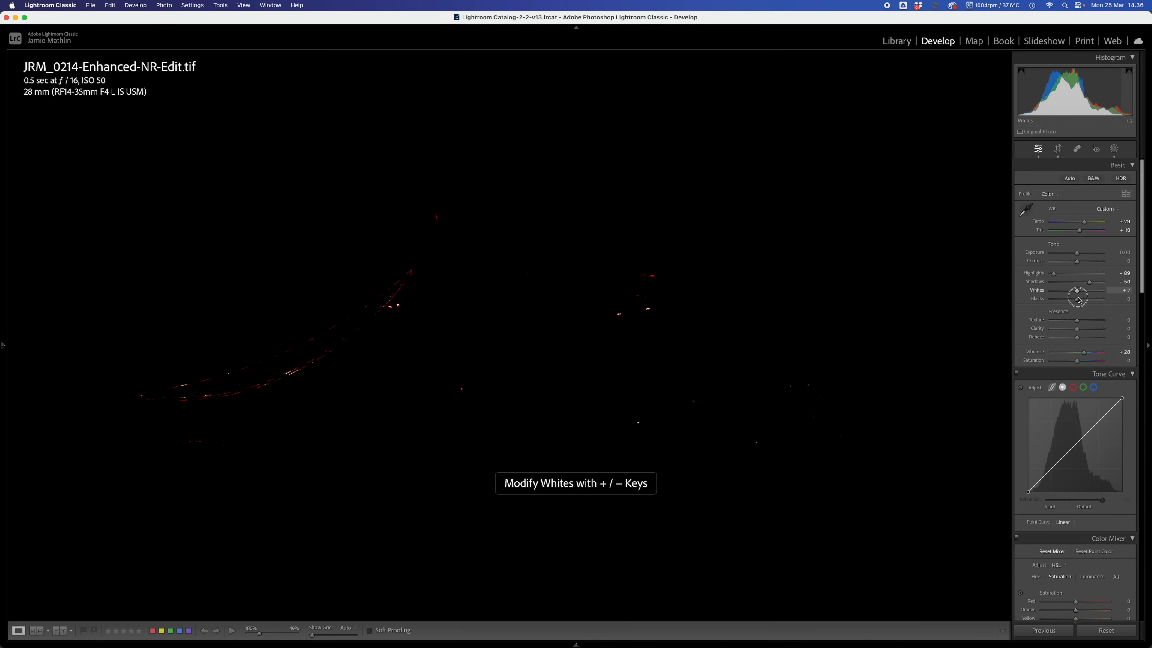
left_click_drag(1078, 298, 1078, 299)
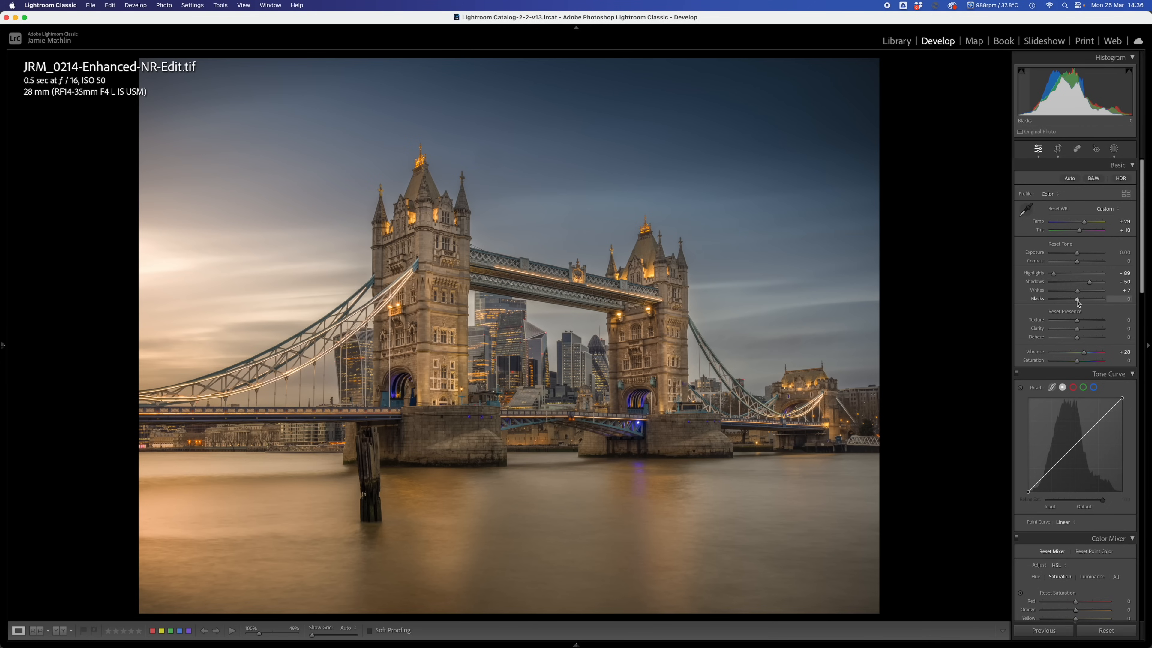
mouse_move(1078, 303)
left_mouse_down()
mouse_move(1055, 306)
mouse_move(1071, 304)
left_mouse_up()
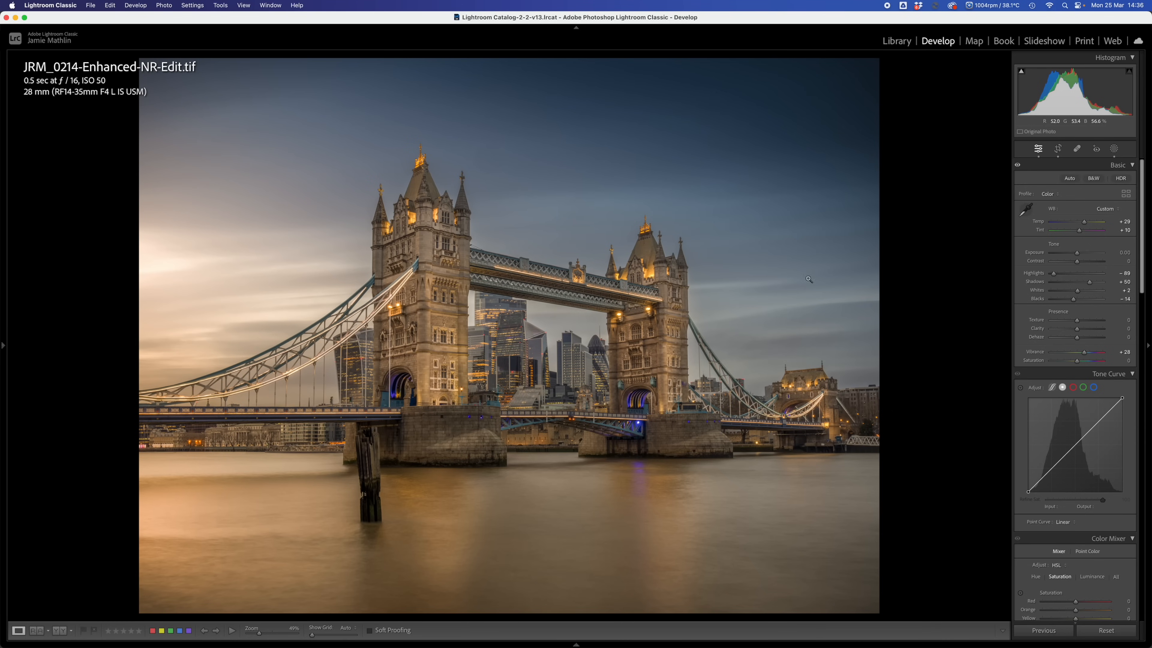
Set the photo's overall Exposure to +0.40 and Contrast to +20.
left_click_drag(1078, 258, 1079, 256)
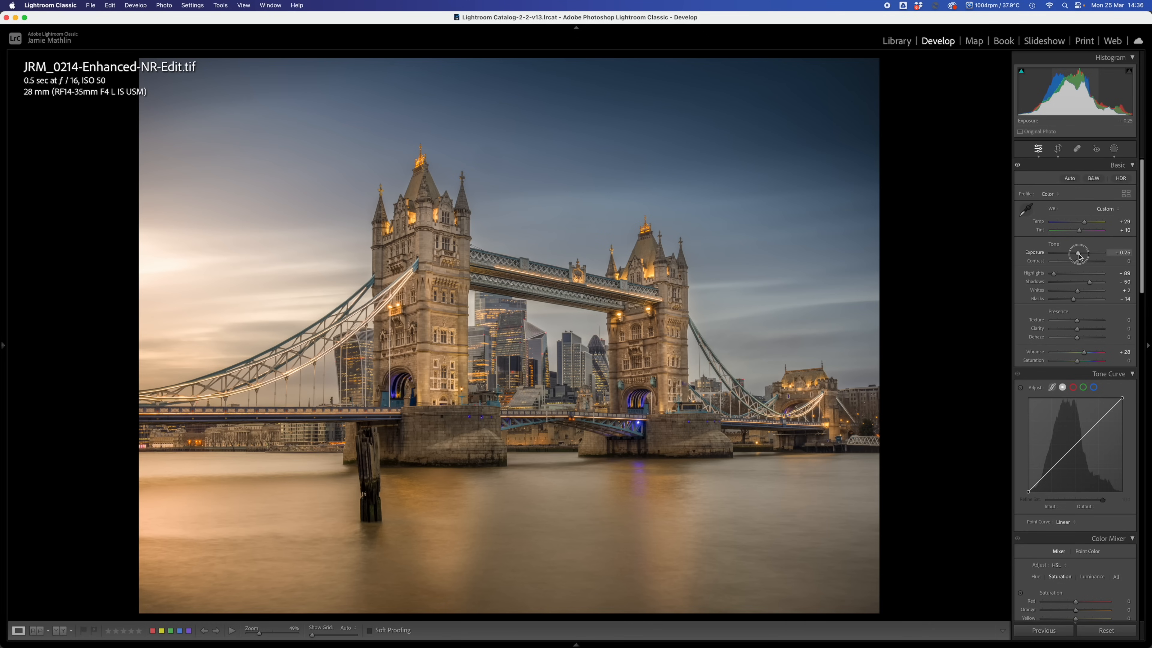
left_click_drag(1079, 257, 1081, 257)
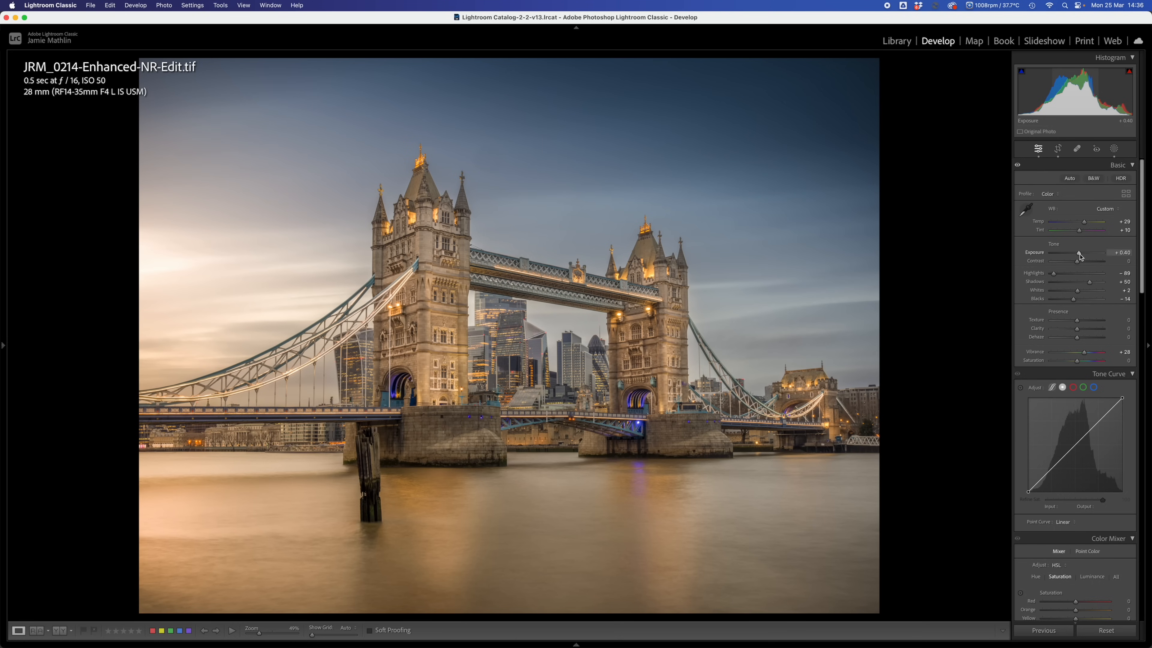
left_click(1083, 261)
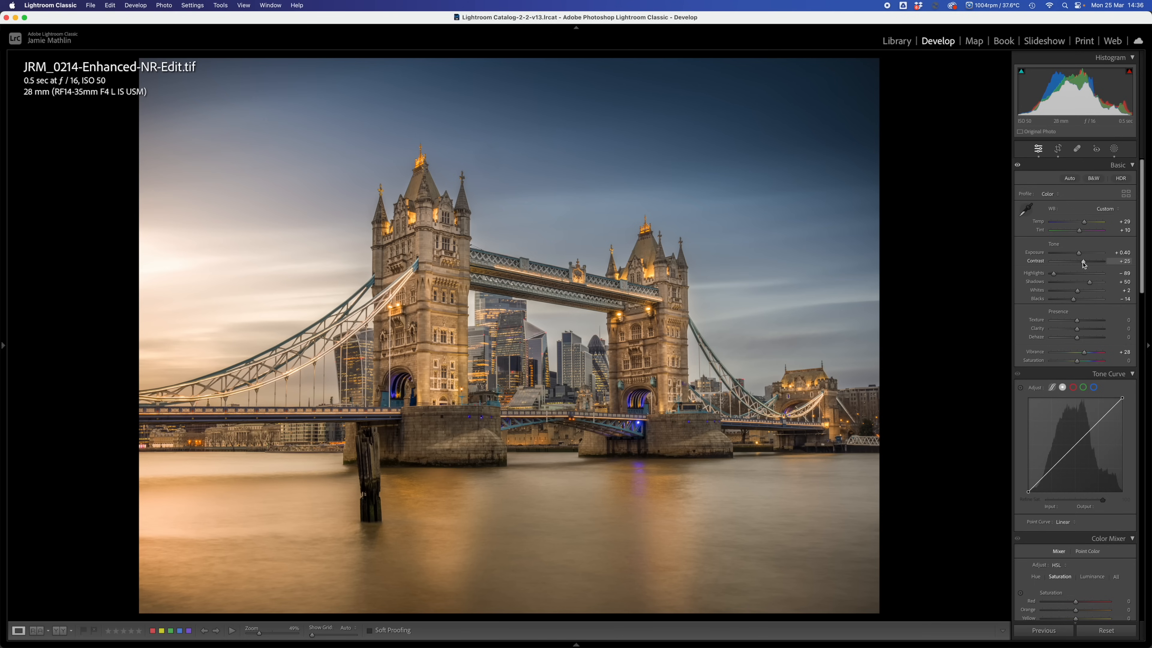
left_click_drag(1083, 262, 1081, 265)
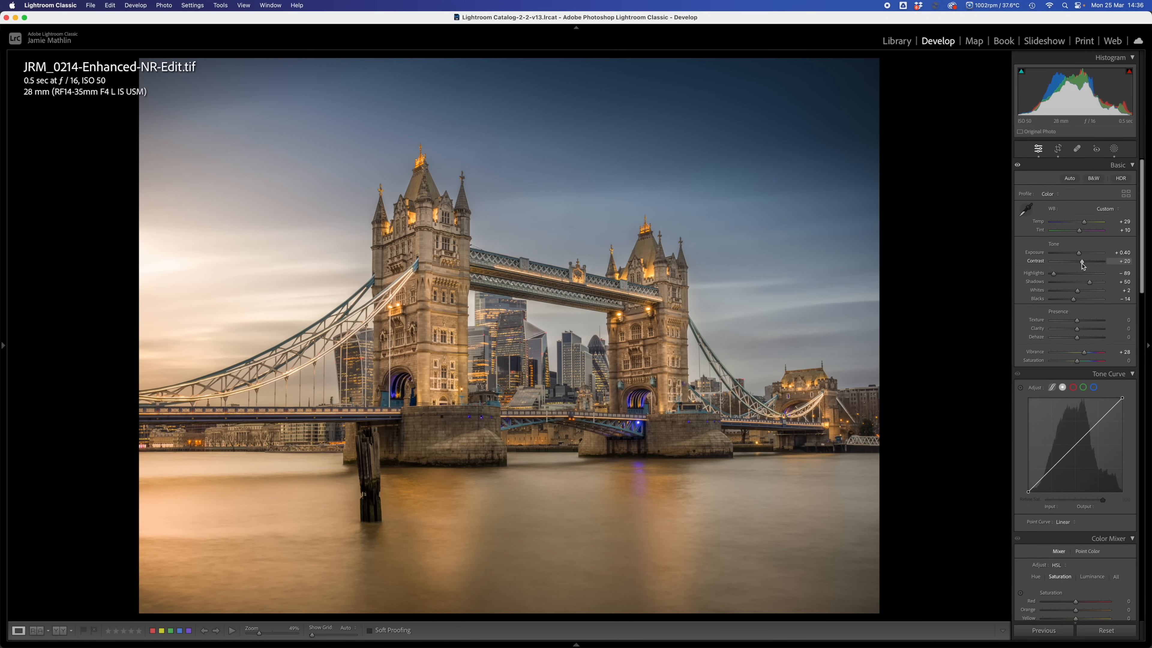
Set the global Saturation to +8 and Shadows to +52, and warm the Temp slightly.
left_click(1080, 364)
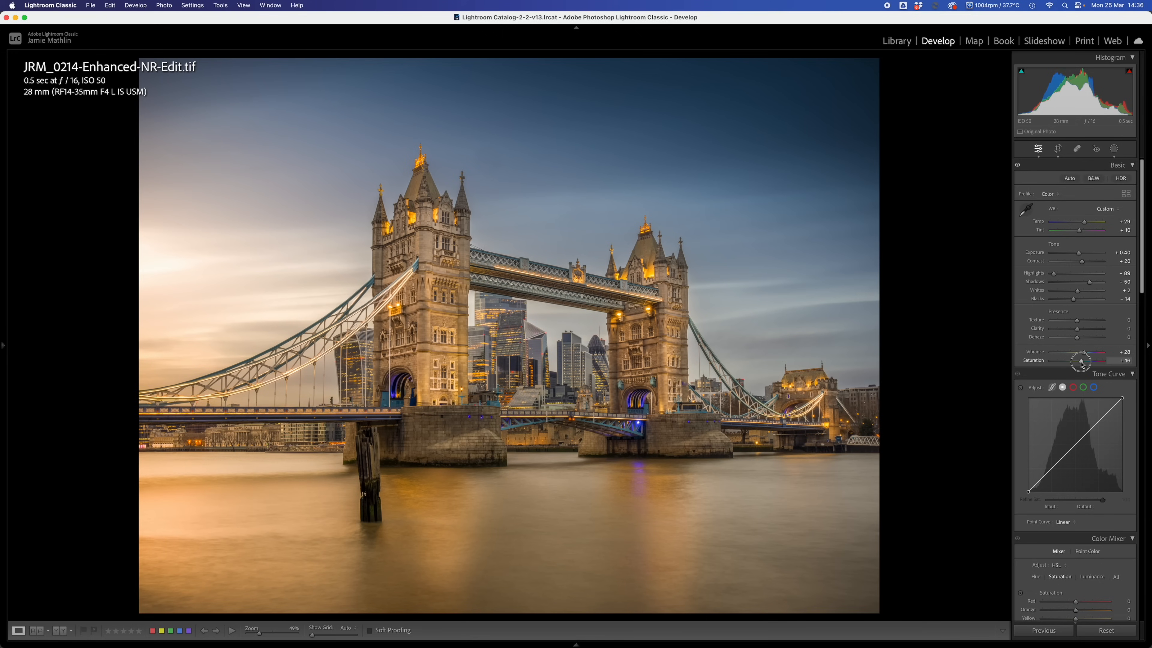
left_click_drag(1080, 364, 1080, 364)
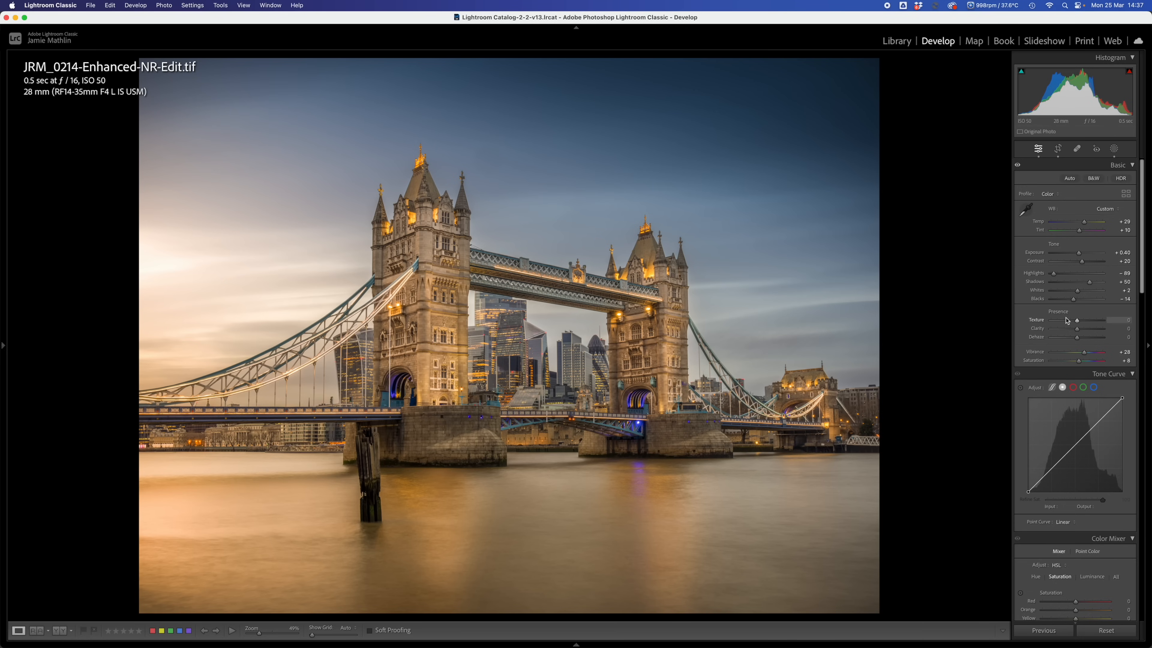
left_click_drag(1090, 284, 1091, 286)
left_click_drag(1085, 222, 1087, 224)
Show all HSL adjustments in the Color Mixer and set the Yellow hue to -23.
scroll(1058, 357, "down", 3)
scroll(1058, 357, "down", 10)
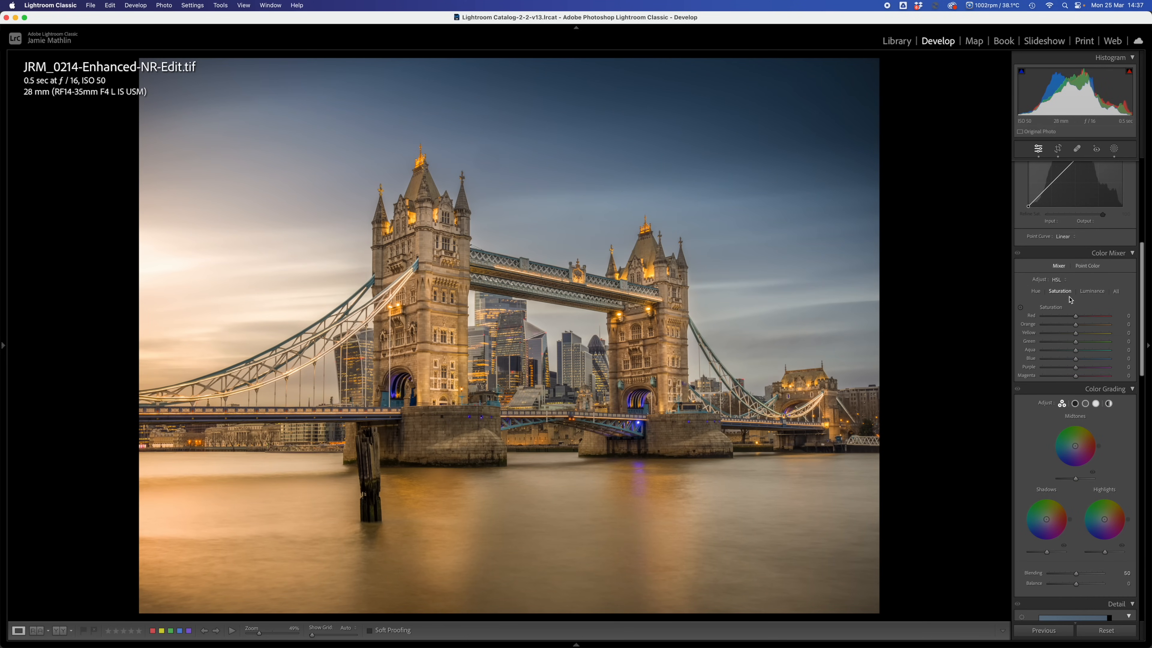
left_click(1059, 280)
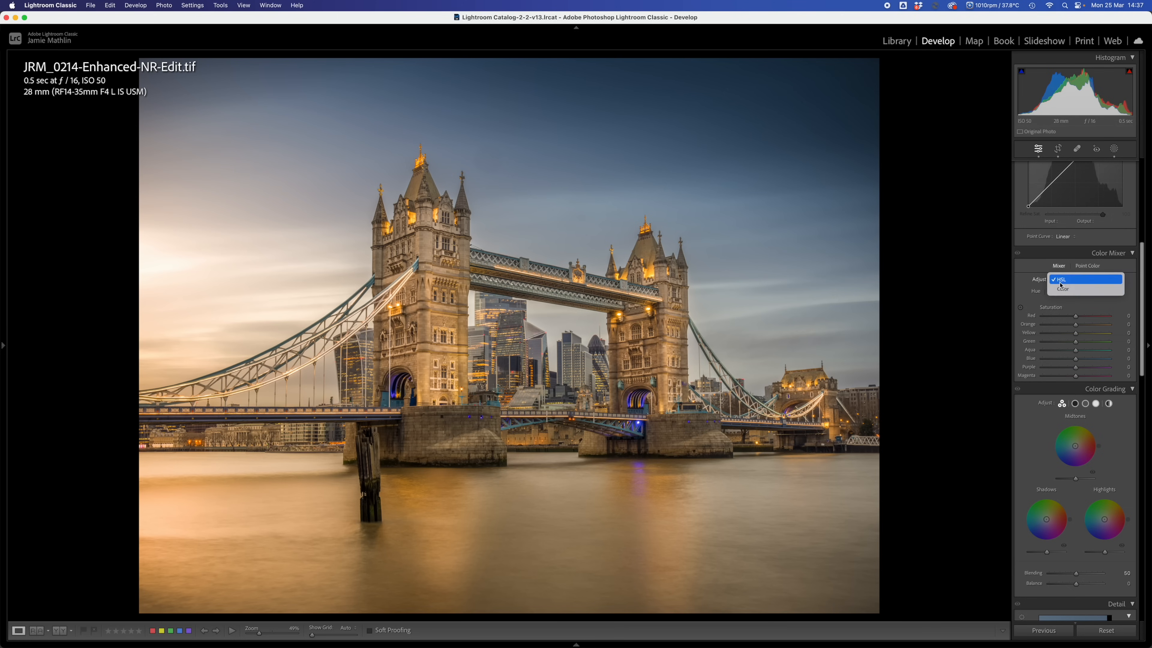
left_click(1069, 283)
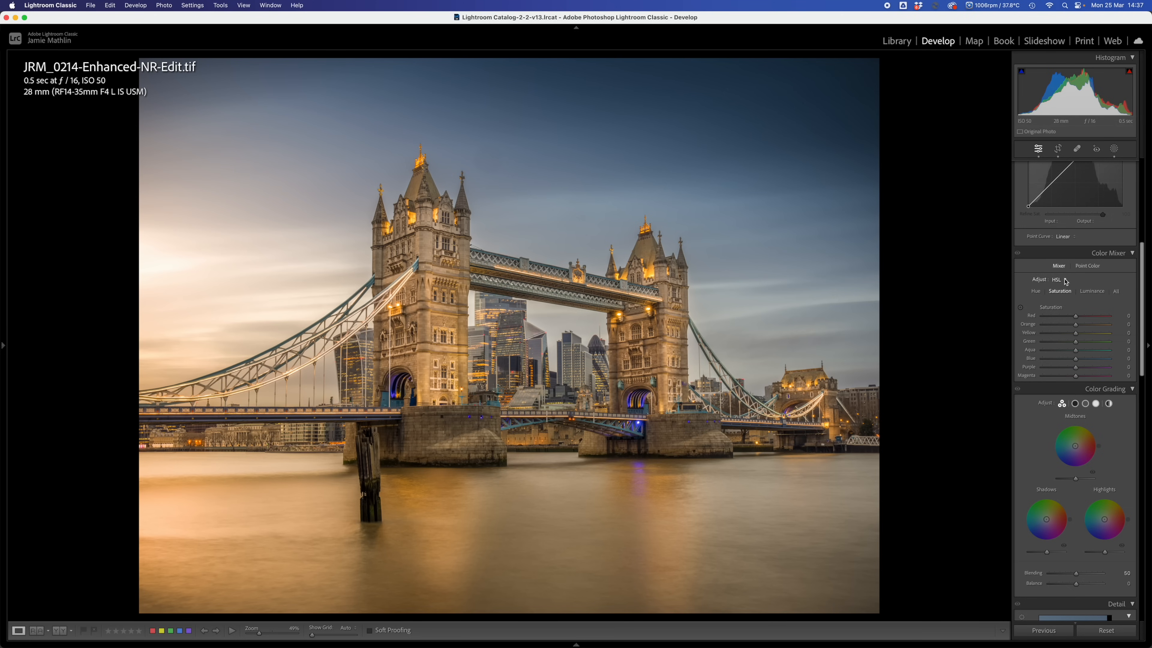
left_click(1059, 292)
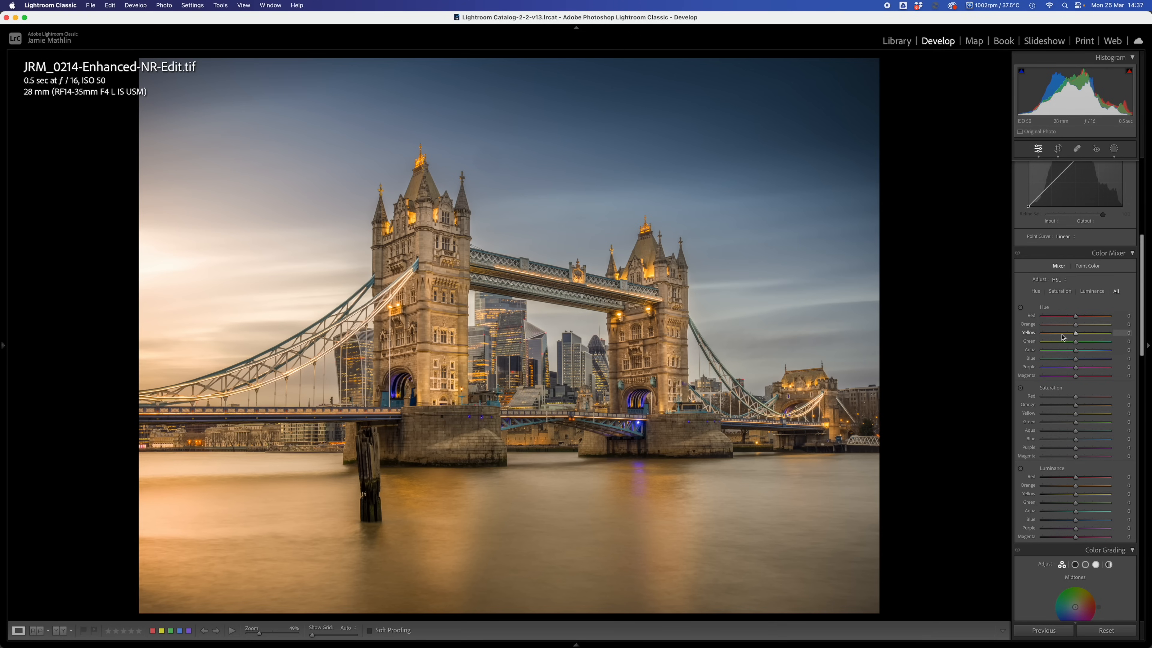
left_click_drag(1063, 337, 1067, 337)
left_click(1084, 334)
left_click_drag(1082, 338, 1076, 336)
left_click(1068, 337)
left_click_drag(1066, 334, 1069, 335)
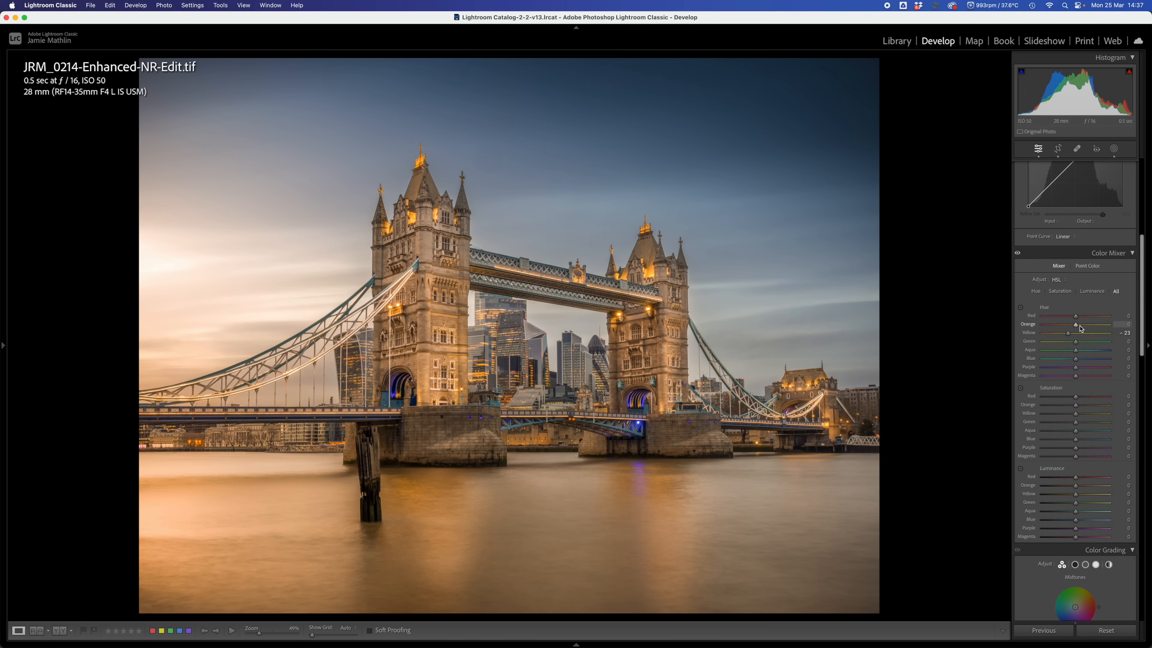
Set the Color Mixer's Orange hue to +8 and Red hue to +47.
left_click(1081, 325)
left_click_drag(1079, 327, 1079, 327)
left_click(1091, 316)
Set the Color Mixer saturation to -22 for Yellow, +12 for Blue and +11 for Magenta, and reduce Purple.
left_click(1069, 415)
left_click_drag(1069, 414, 1068, 414)
left_click_drag(1075, 439, 1082, 442)
left_click_drag(1075, 449, 1079, 459)
Lower the Color Mixer's Blue luminance and raise the Yellow luminance slightly.
scroll(1093, 499, "down", 2)
scroll(1093, 500, "down", 1)
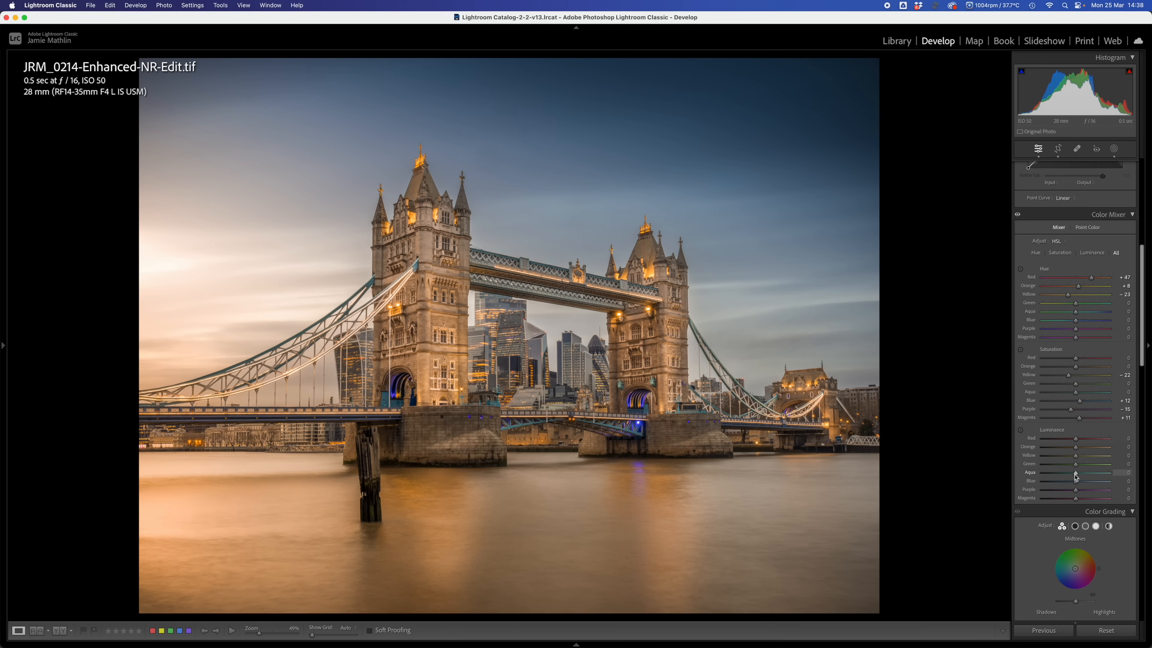
left_click_drag(1072, 483, 1068, 484)
left_click_drag(1076, 456, 1077, 458)
Return to the Basic adjustments and view the edited photo full screen.
scroll(1061, 289, "up", 10)
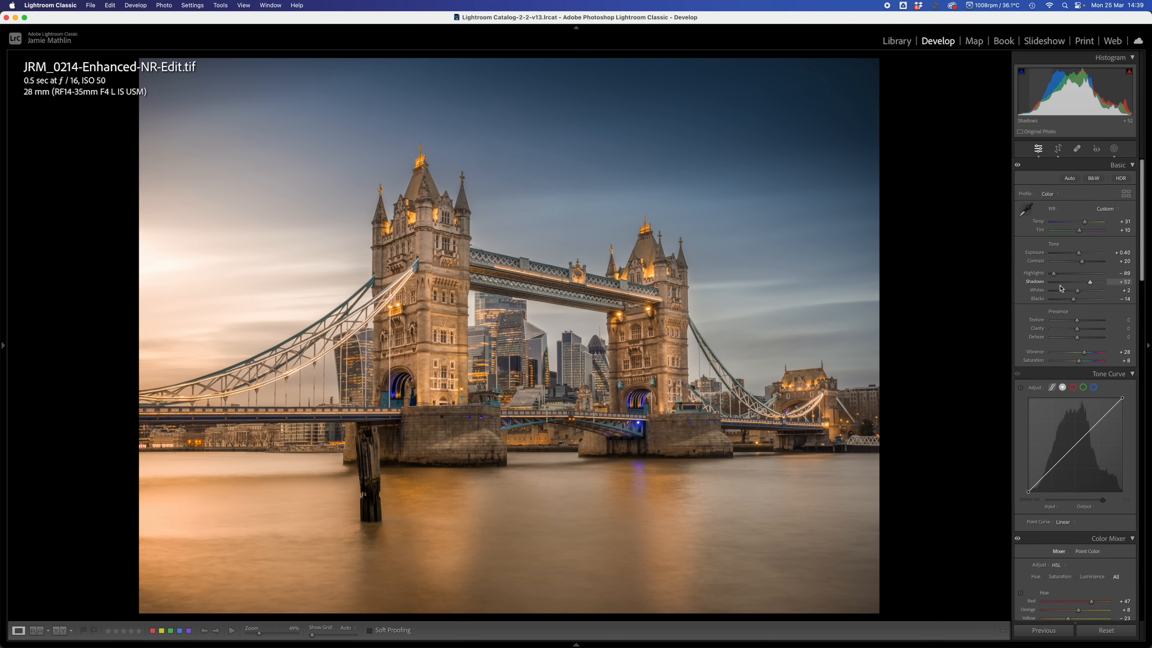
key("f")
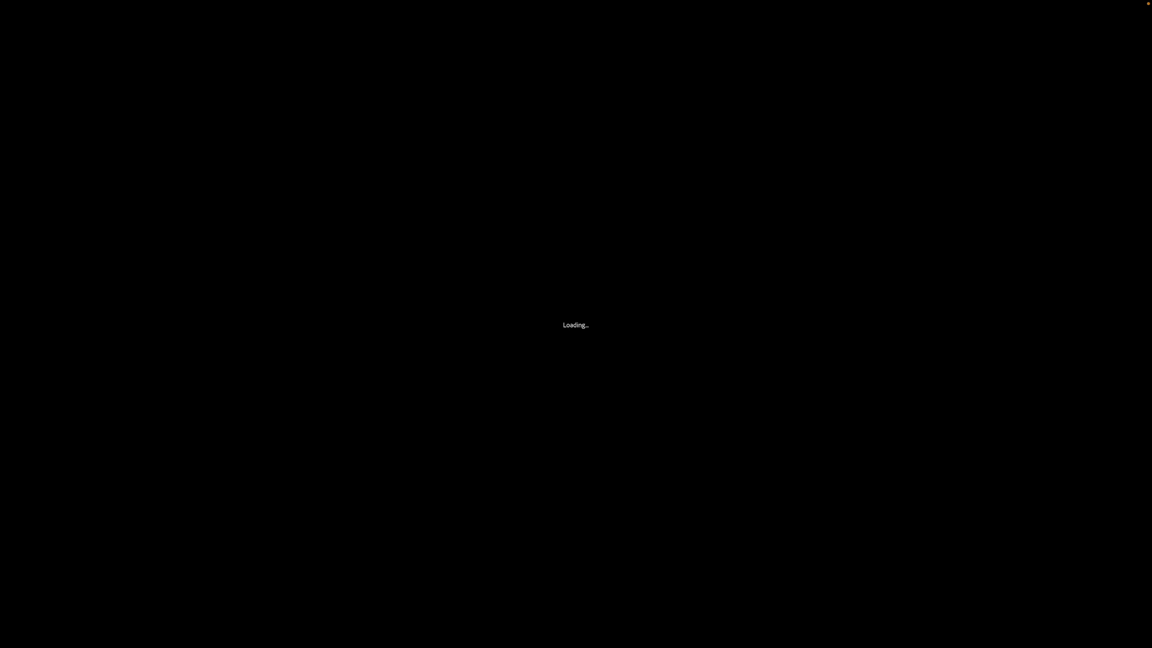